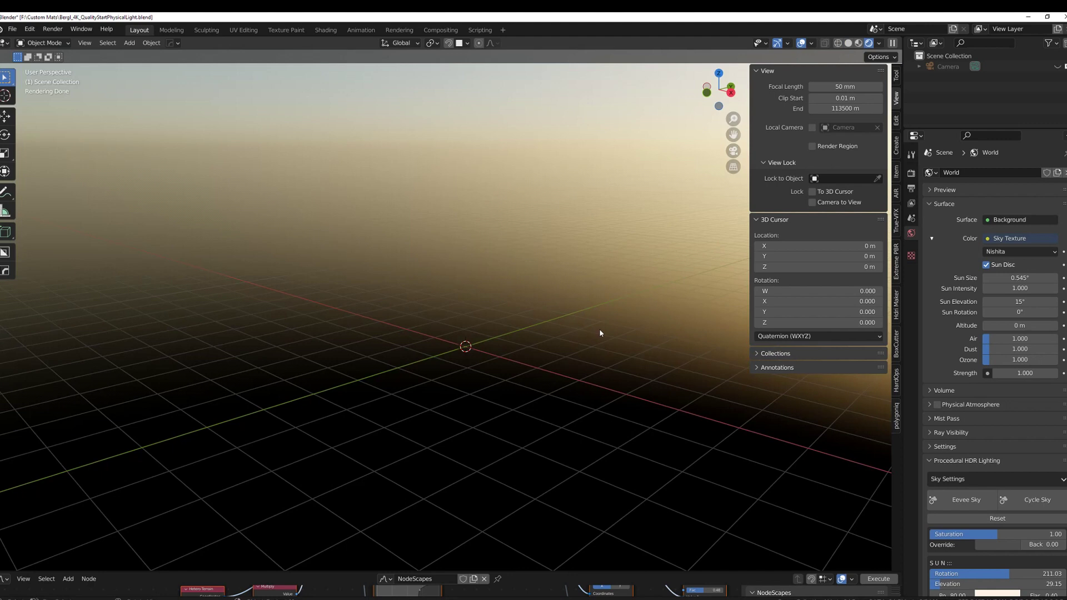
Step: Add an A.N.T. landscape with True Terrain and apply the canyon operator preset to it
{"action": "left_click", "coordinate": [896, 223]}
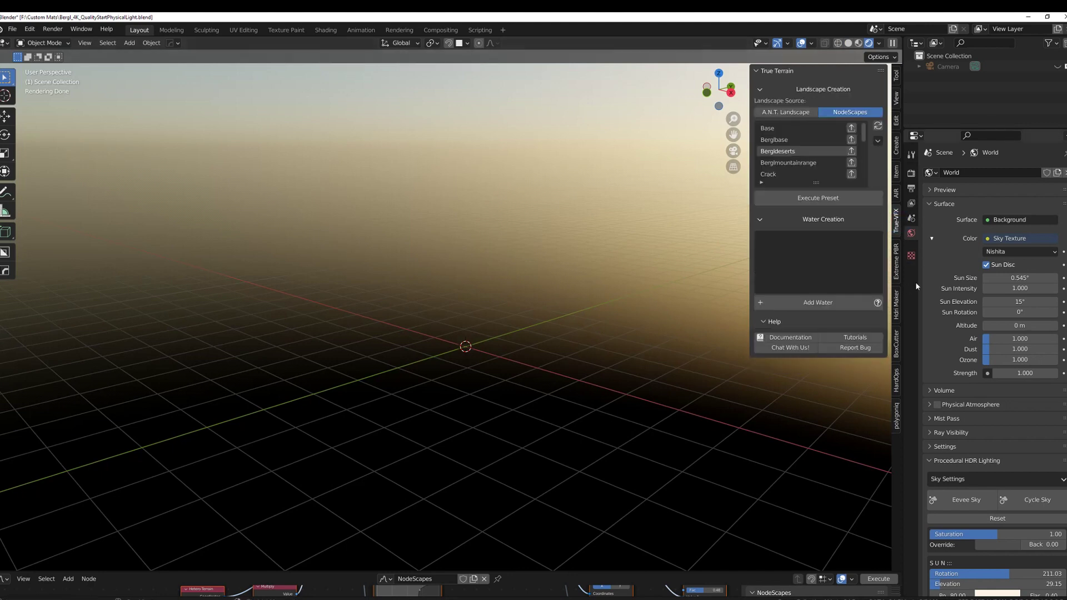
{"action": "left_click", "coordinate": [777, 112]}
{"action": "left_click", "coordinate": [807, 126]}
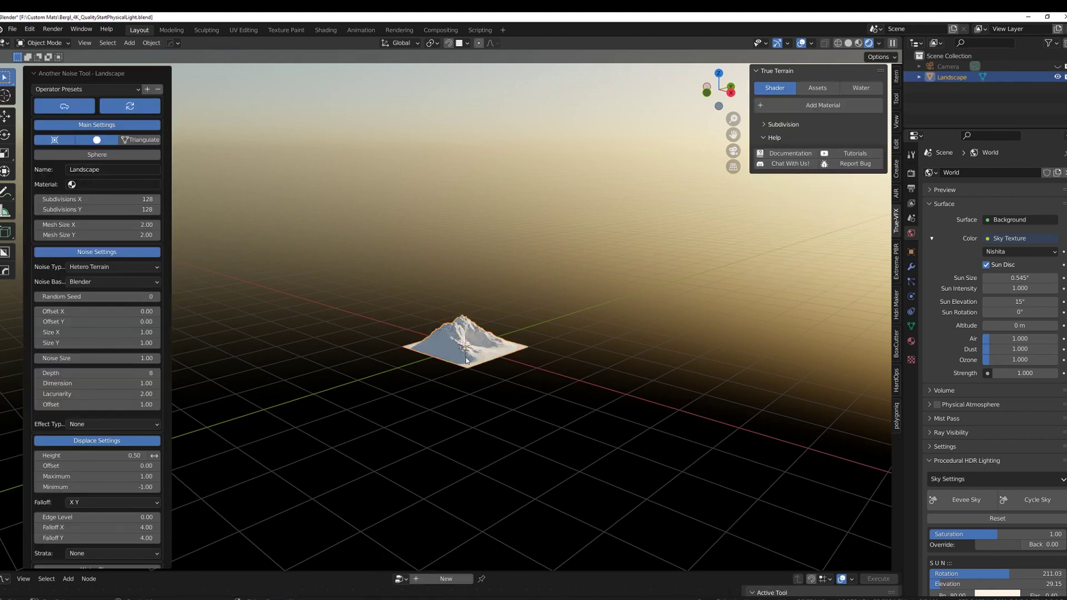
{"action": "left_click", "coordinate": [81, 90]}
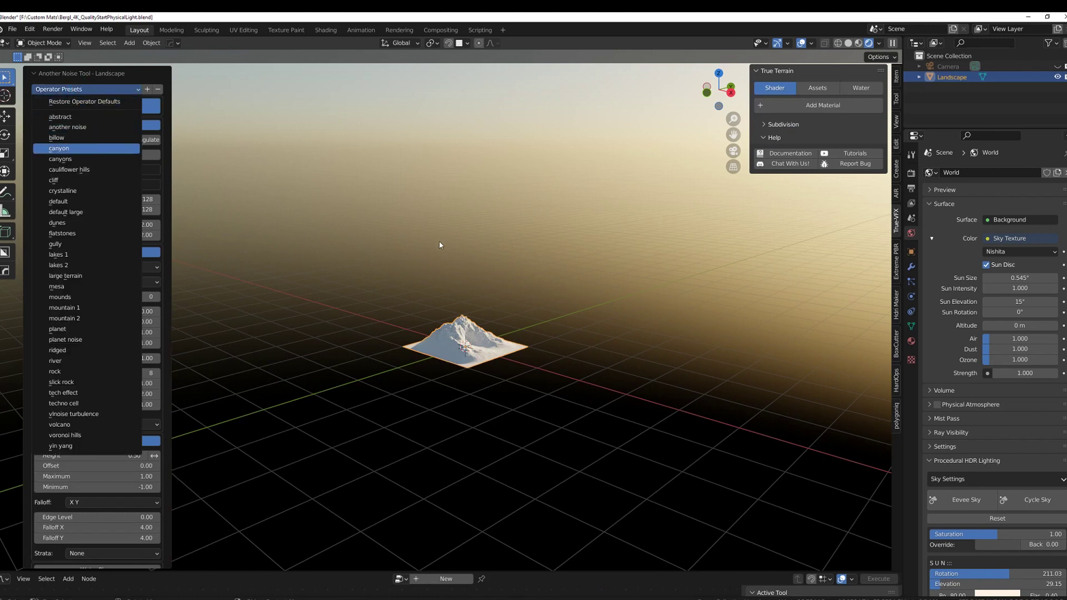
{"action": "key", "text": "Return"}
Step: Scale the canyon landscape up uniformly by a factor of 200
{"action": "middle_click_drag", "start_coordinate": [561, 375], "coordinate": [459, 358]}
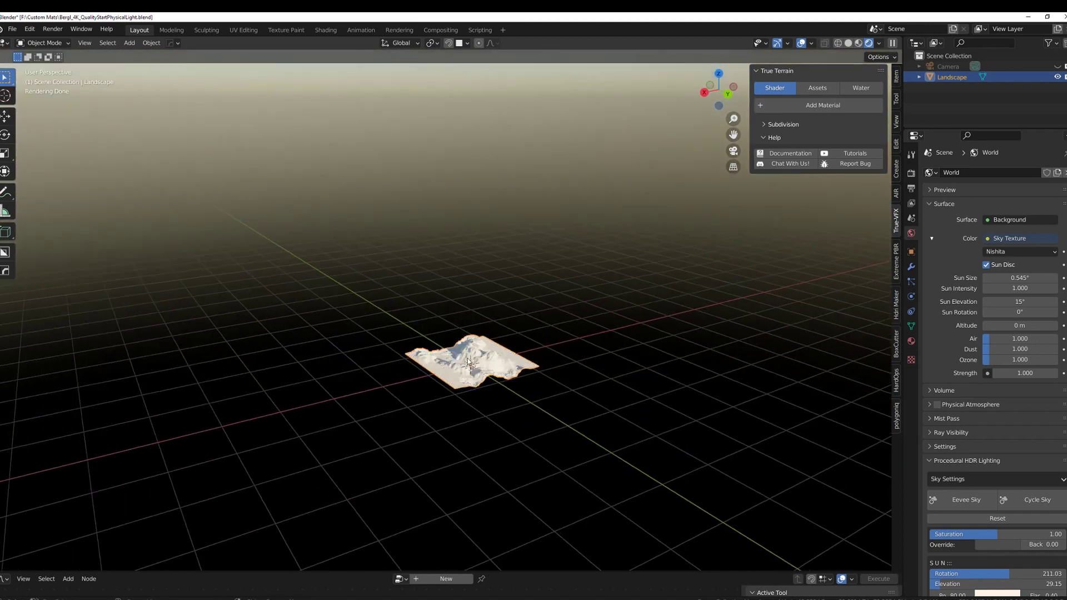
{"action": "type", "text": "s200"}
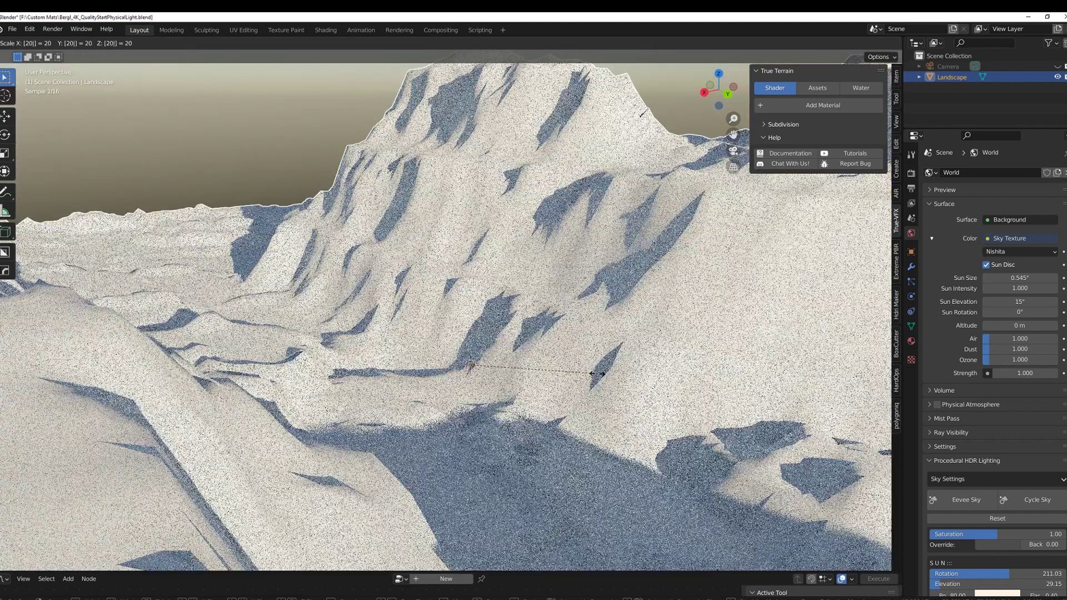
{"action": "key", "text": "Return"}
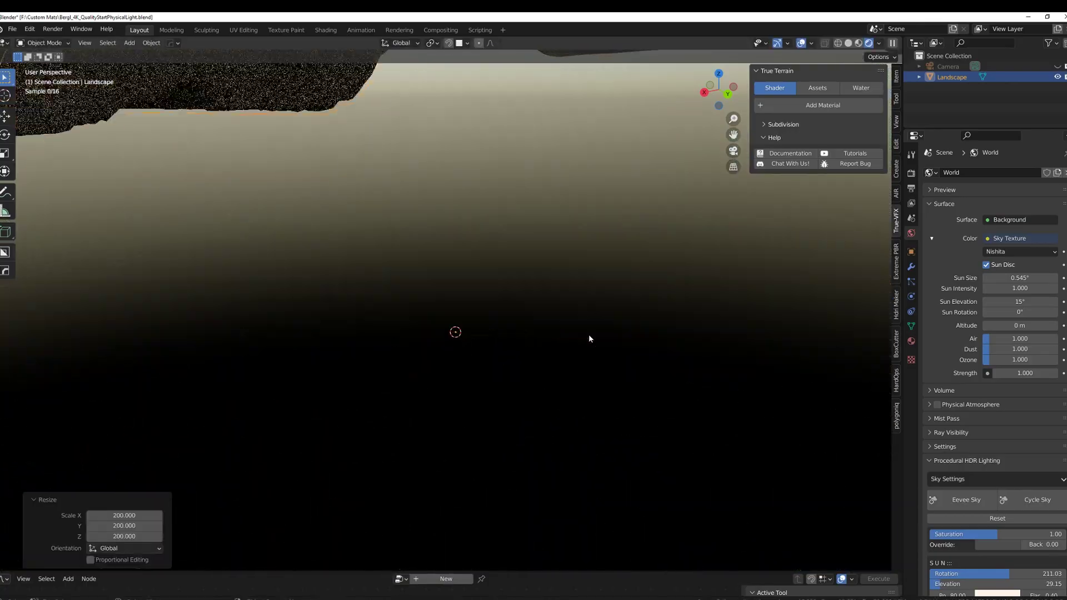
{"action": "scroll", "coordinate": [551, 376], "scroll_direction": "down", "scroll_amount": 4}
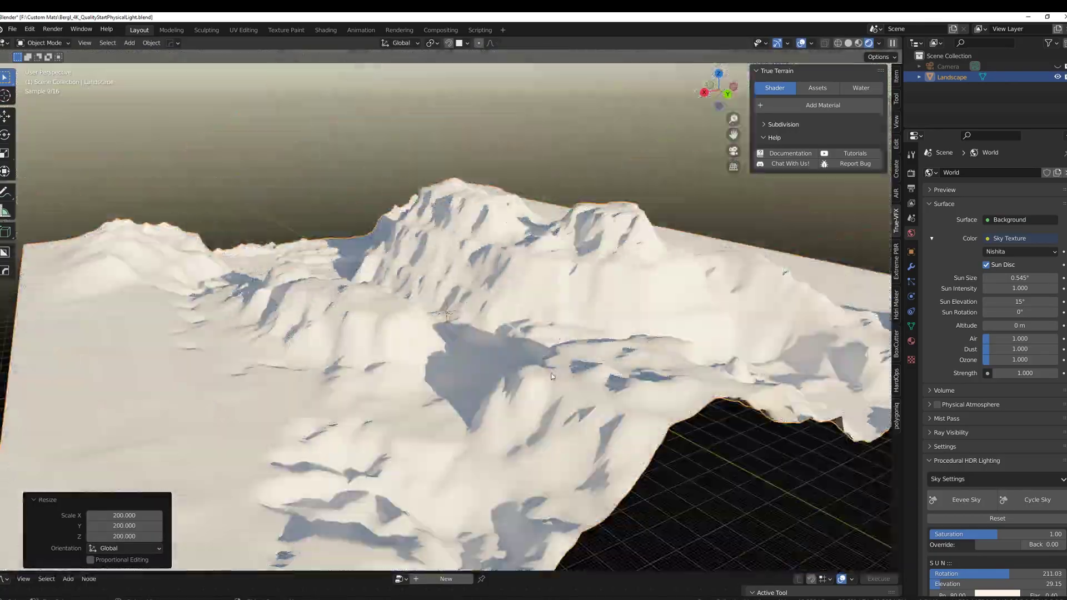
Step: Align the camera to the view and frame the canyon cliffs with the camera locked to view, releasing the lock once framed
{"action": "middle_click_drag", "start_coordinate": [561, 364], "coordinate": [688, 355]}
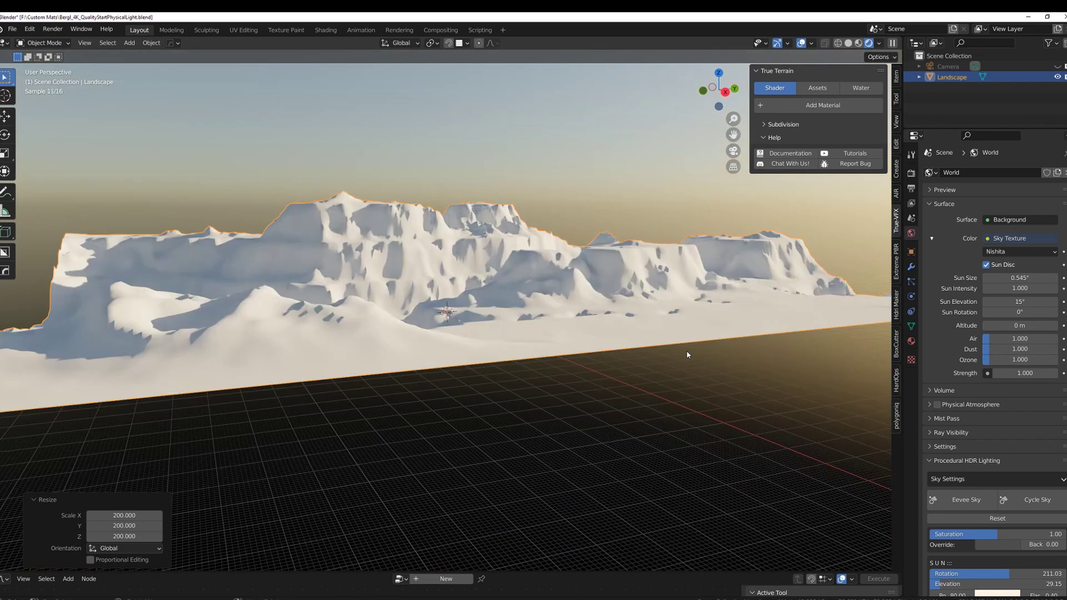
{"action": "key", "text": "KP_0"}
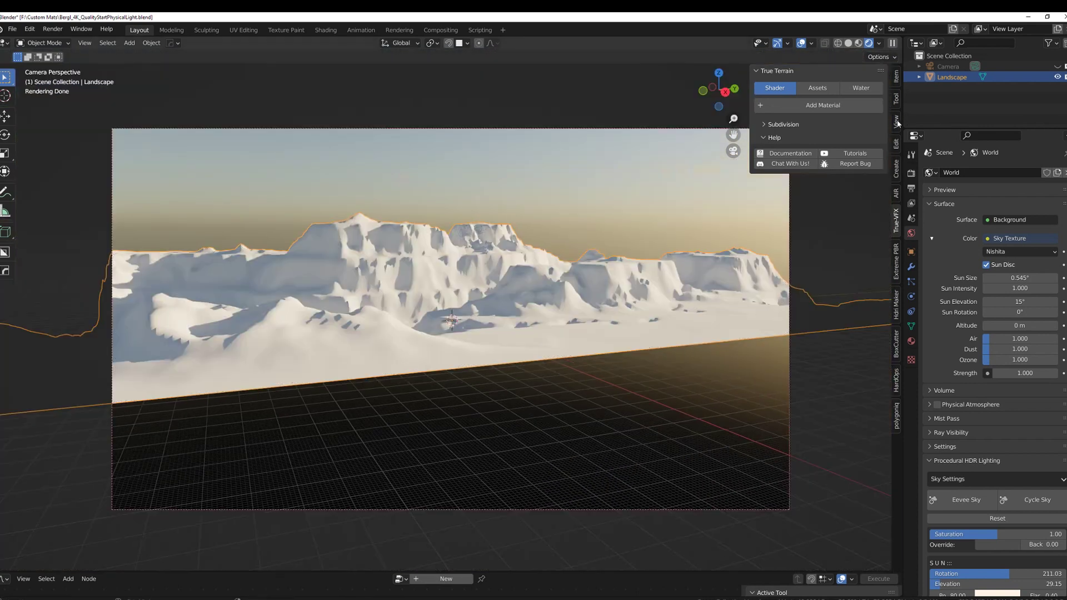
{"action": "left_click", "coordinate": [896, 121]}
{"action": "left_click", "coordinate": [812, 202]}
{"action": "middle_click_drag", "start_coordinate": [543, 315], "coordinate": [562, 336]}
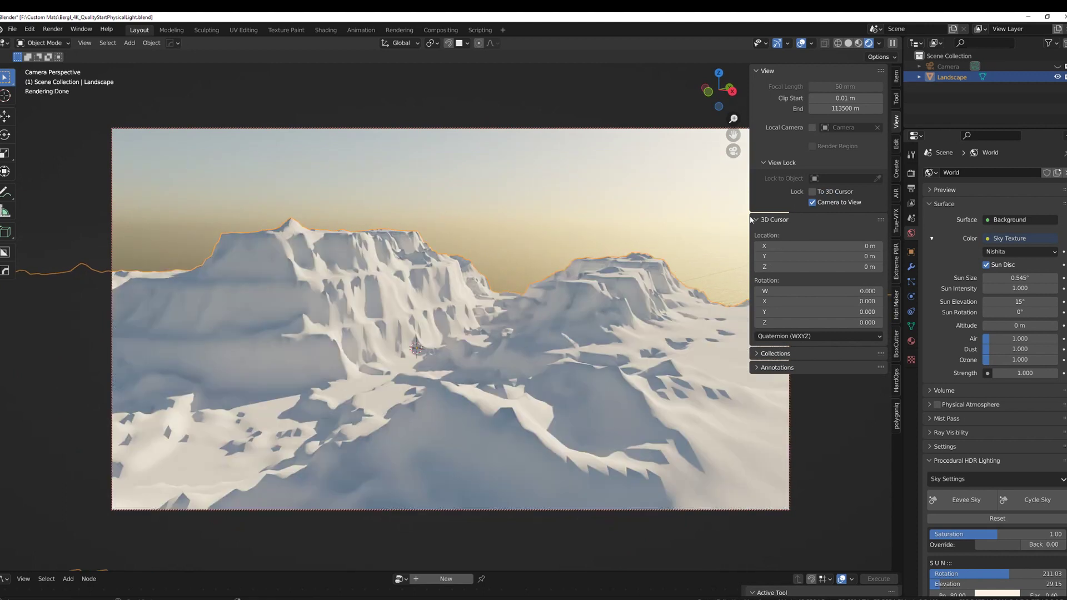
{"action": "left_click", "coordinate": [846, 201]}
{"action": "middle_click_drag", "start_coordinate": [573, 314], "coordinate": [537, 331], "text": "shift"}
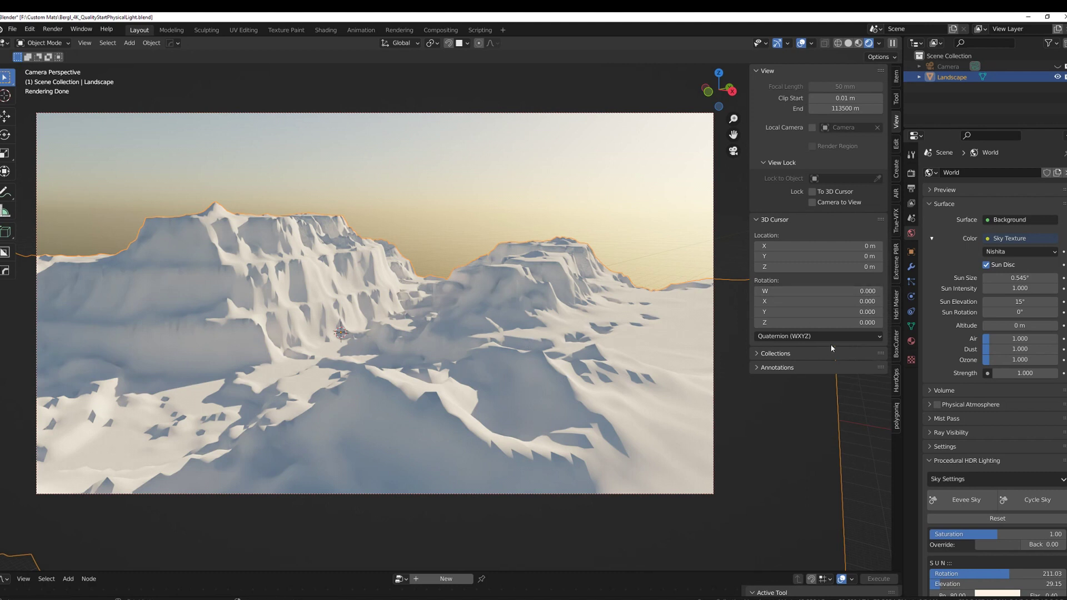
Step: Add a True Terrain material to the landscape and set its Ground node to the Forest biome texture Forest Dark Wet 009
{"action": "left_click", "coordinate": [896, 225]}
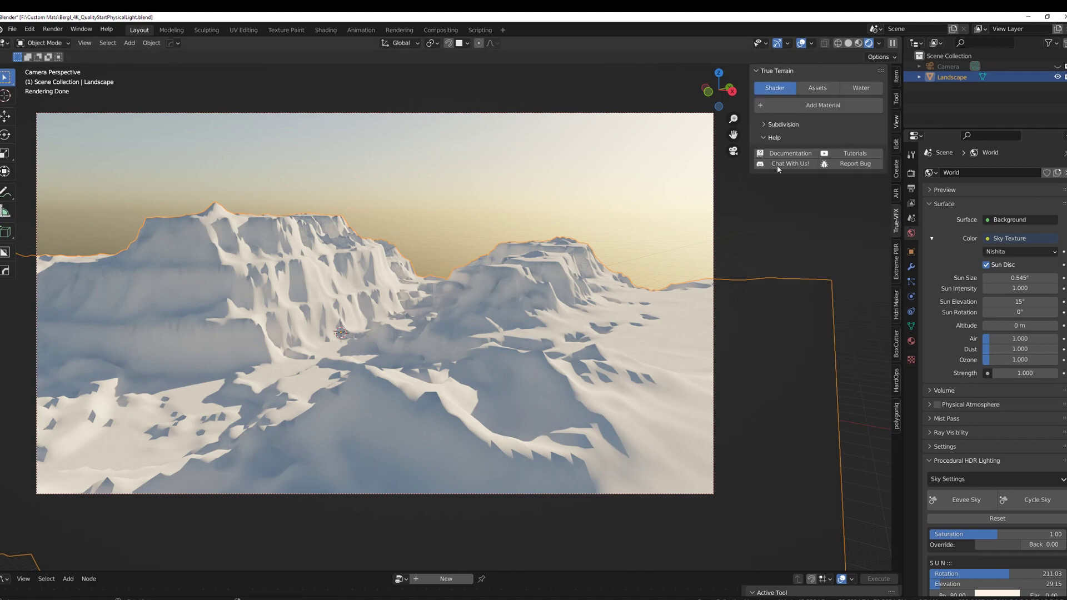
{"action": "left_click", "coordinate": [841, 107]}
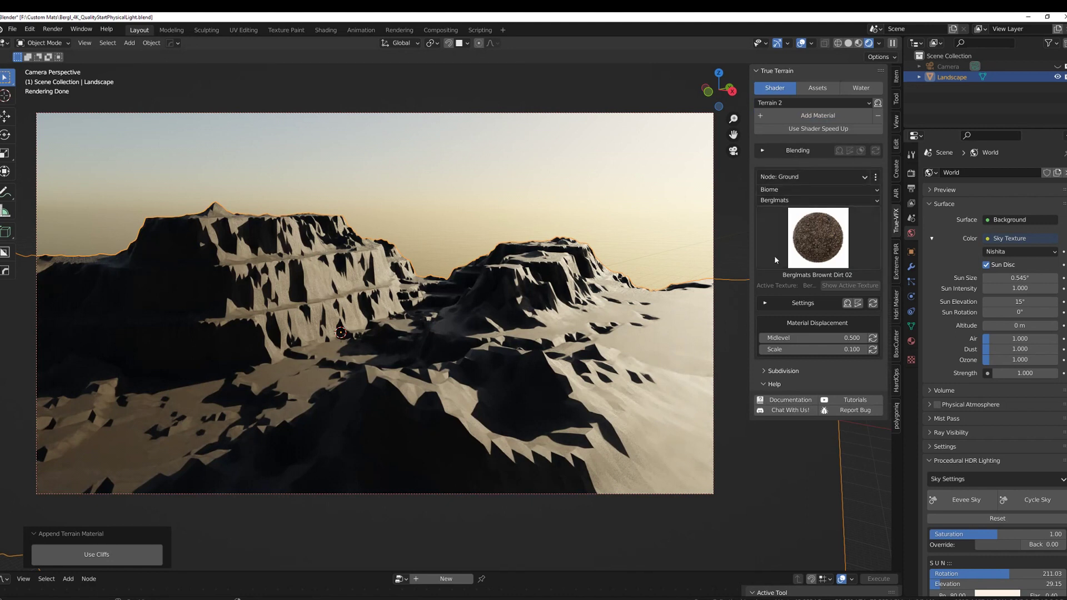
{"action": "left_click", "coordinate": [780, 200]}
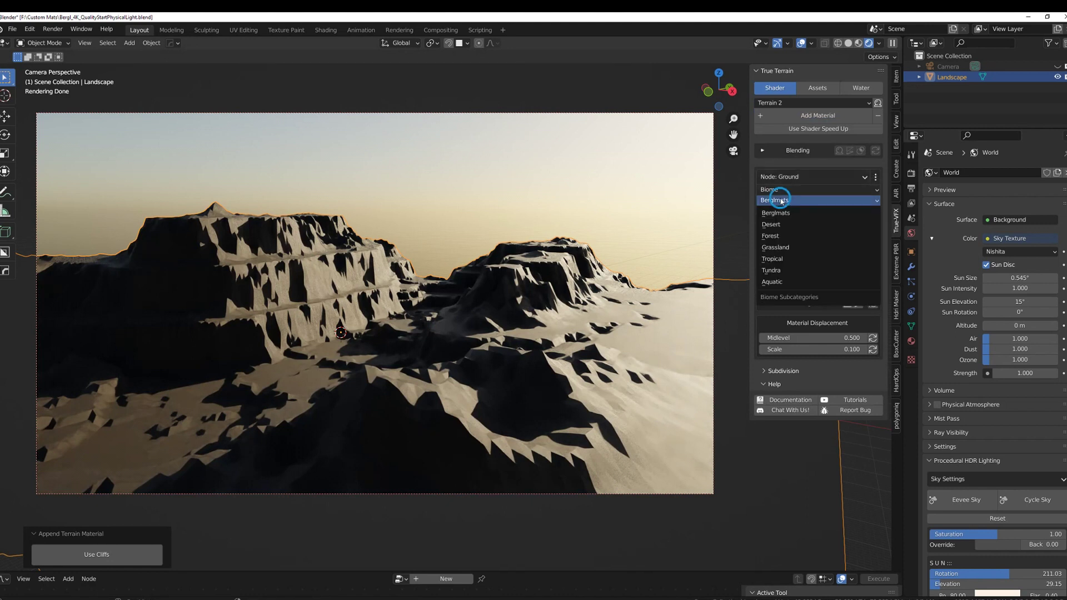
{"action": "left_click", "coordinate": [789, 236]}
{"action": "left_click", "coordinate": [823, 236]}
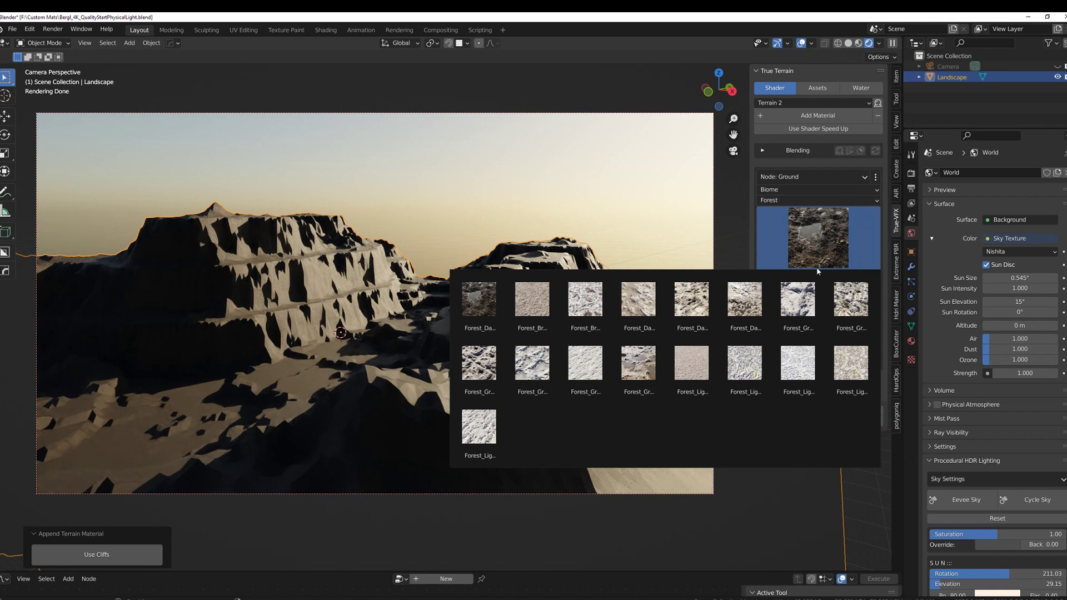
{"action": "left_click", "coordinate": [482, 309]}
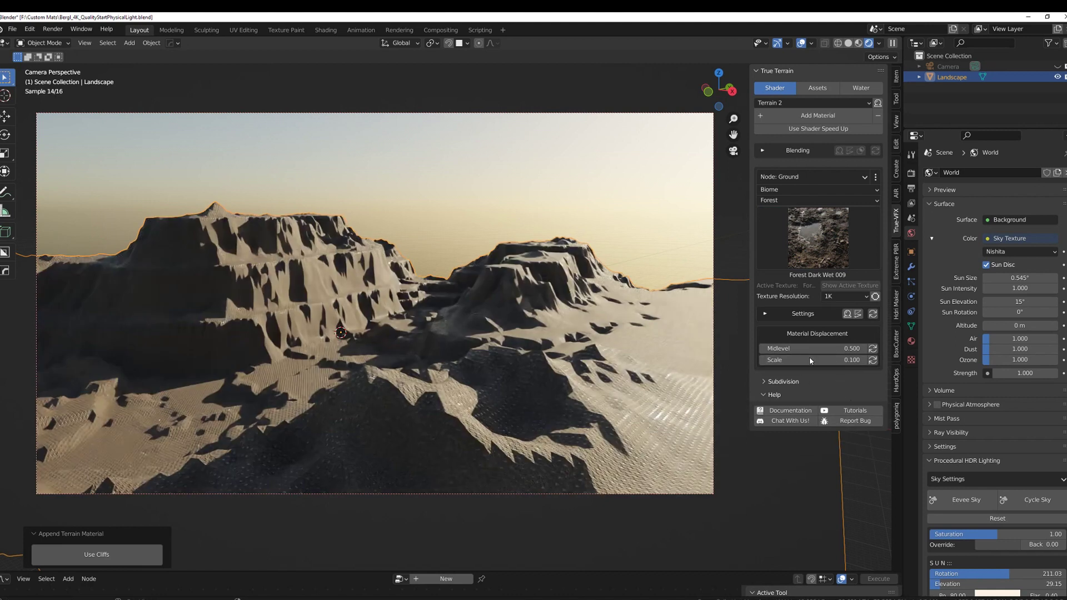
Step: Check the landscape's transform values and apply its scale
{"action": "left_click", "coordinate": [895, 77]}
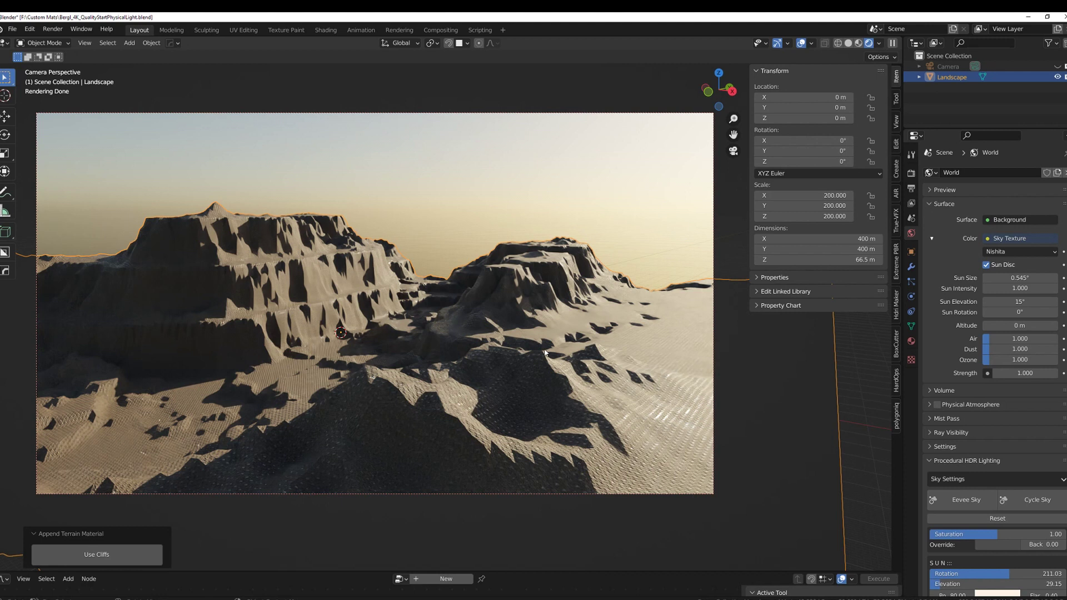
{"action": "key", "text": "ctrl+a"}
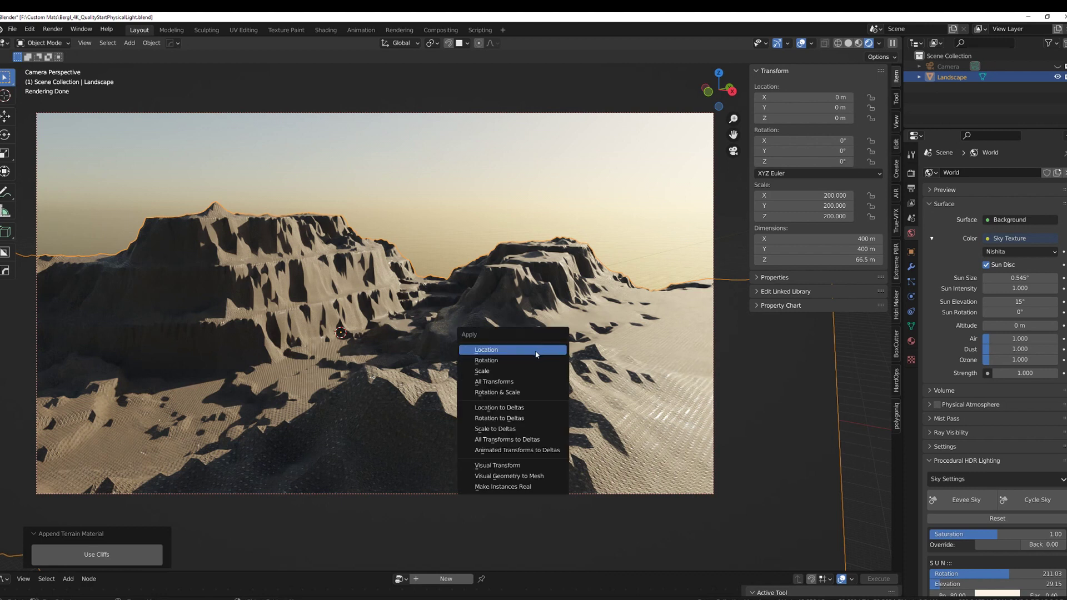
{"action": "left_click", "coordinate": [506, 372]}
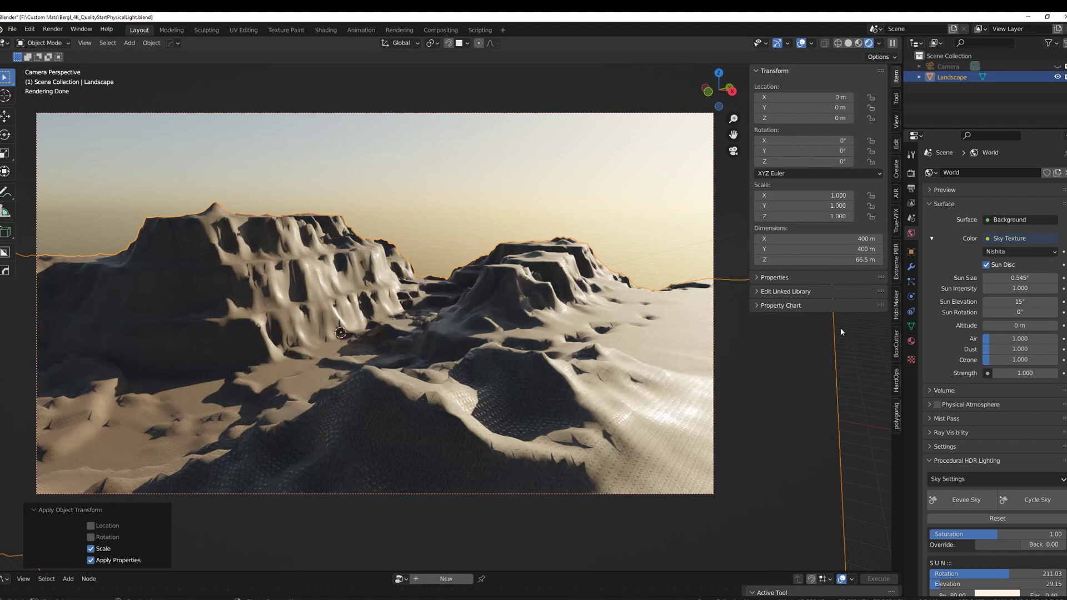
Step: Set the terrain's material displacement scale to 5
{"action": "left_click", "coordinate": [896, 221]}
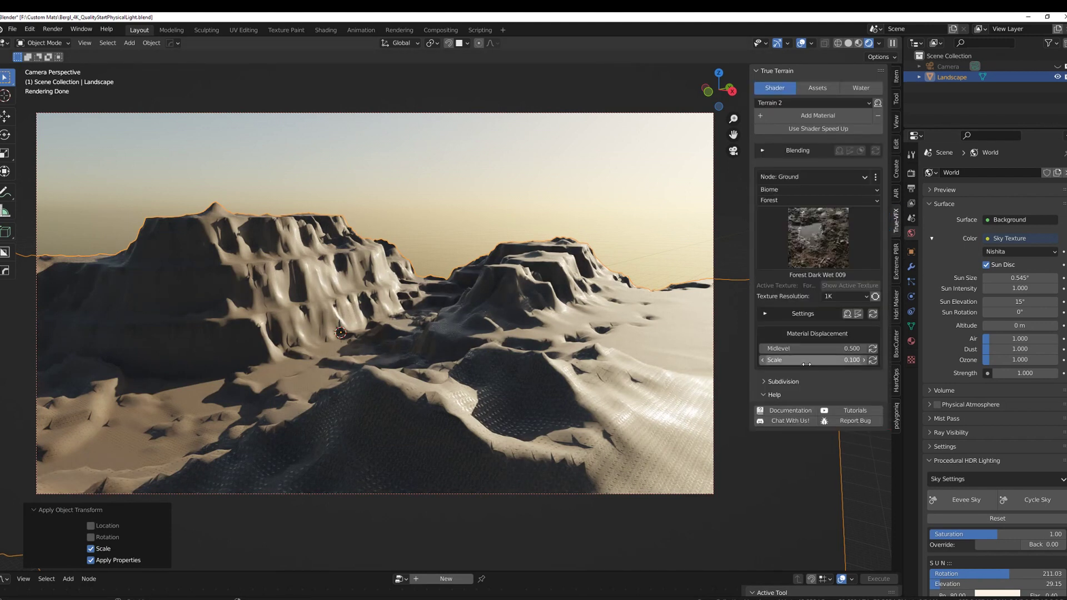
{"action": "left_click", "coordinate": [823, 359]}
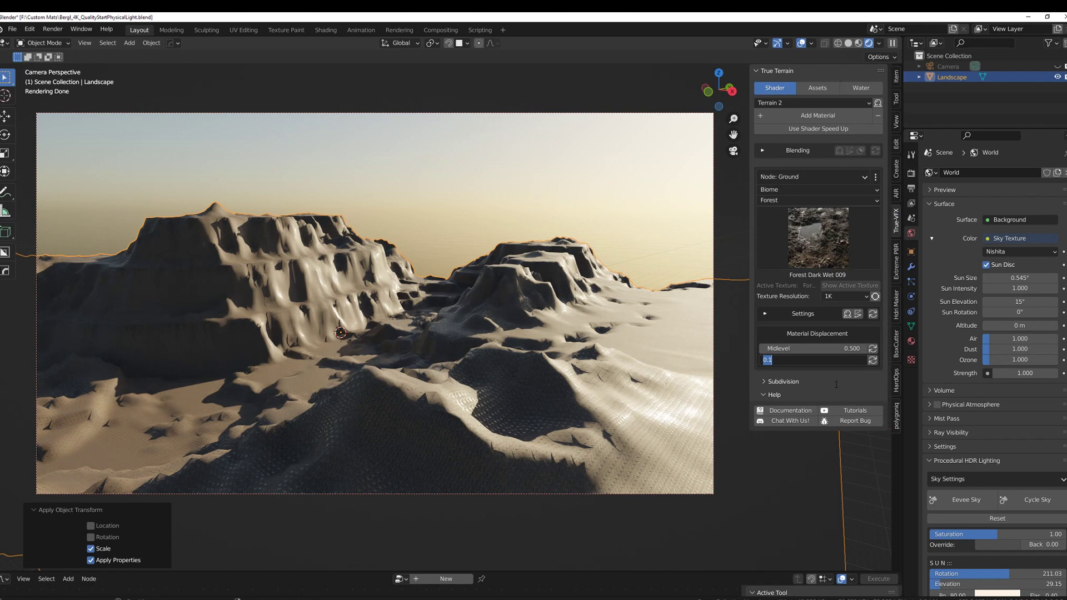
{"action": "type", "text": "5"}
{"action": "key", "text": "Return"}
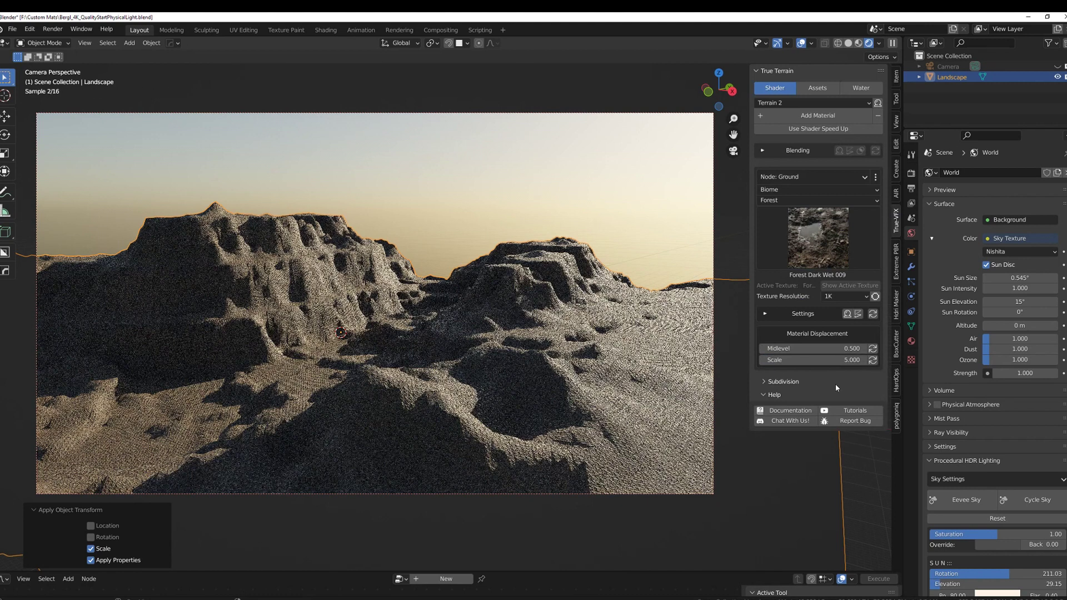
Step: Set the Ground node's texture mapping size to 100 and reduce it to about 20.8
{"action": "left_click", "coordinate": [766, 315]}
{"action": "left_click", "coordinate": [810, 370]}
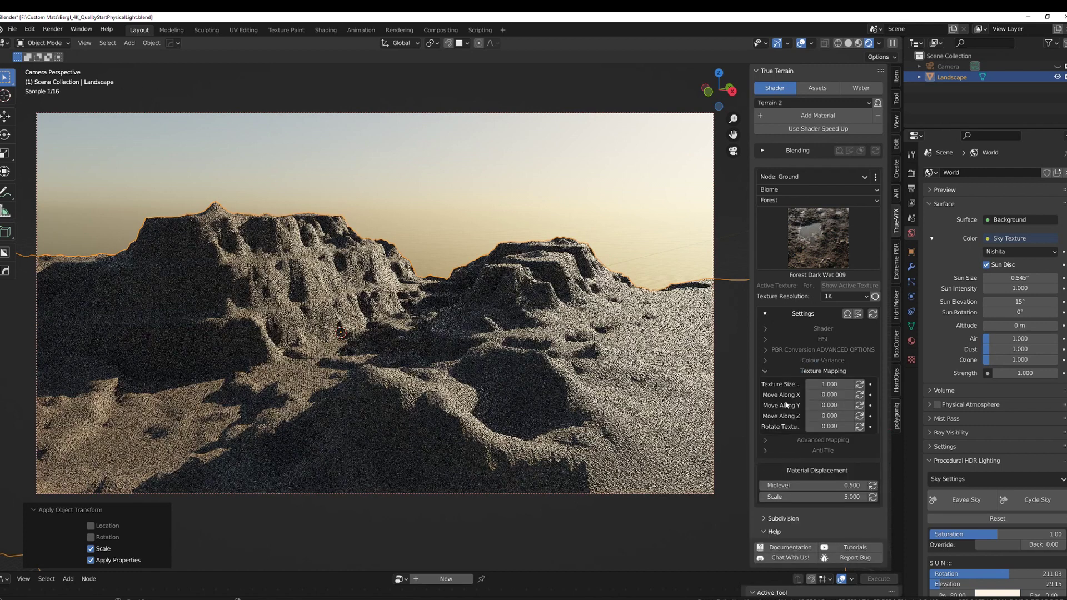
{"action": "left_click", "coordinate": [829, 384]}
{"action": "type", "text": "1"}
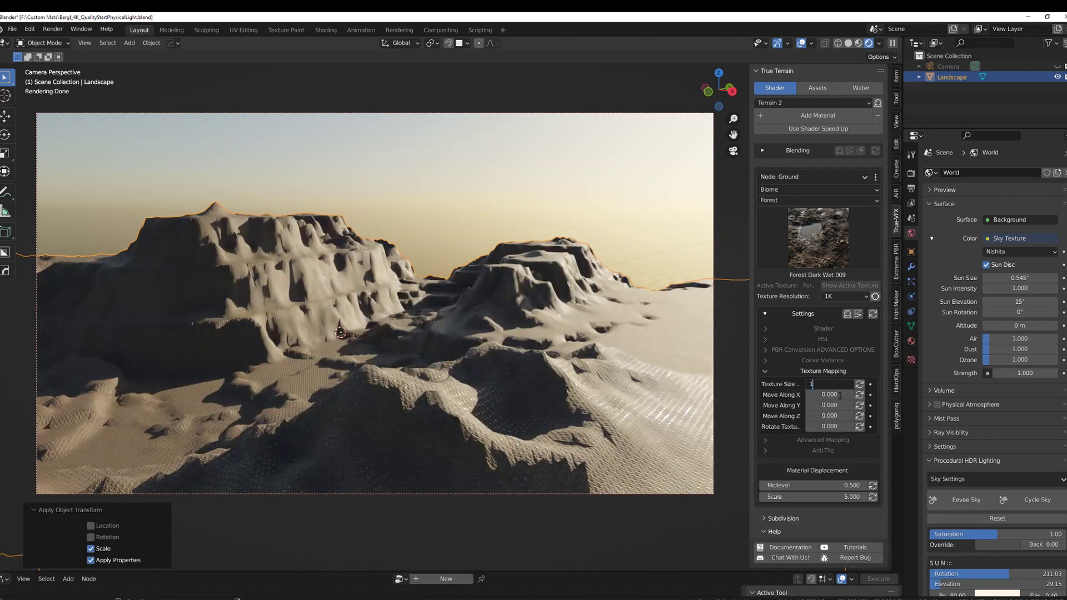
{"action": "type", "text": "00"}
{"action": "key", "text": "Return"}
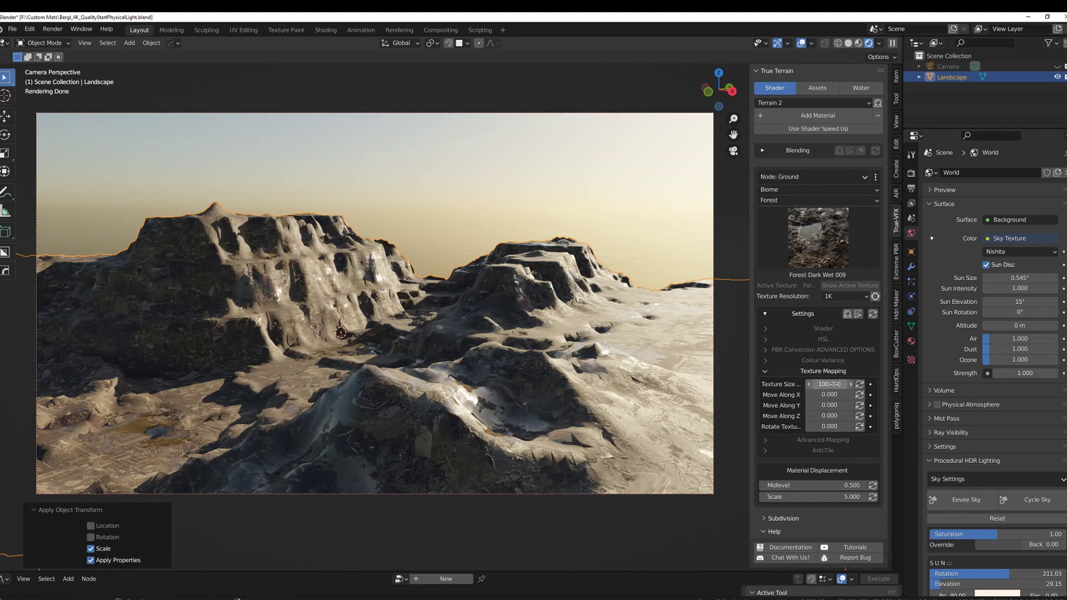
{"action": "left_click_drag", "start_coordinate": [829, 383], "coordinate": [755, 384]}
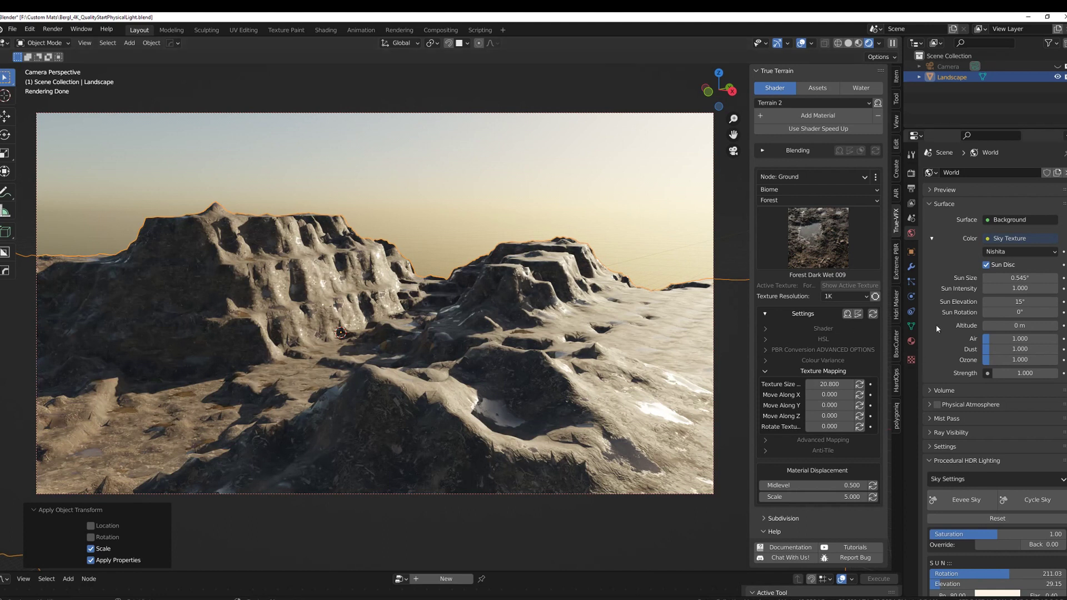
Step: Set the sky texture's altitude to 2500 m, sun elevation to about 19.8° and sun rotation to about 20.3°
{"action": "left_click", "coordinate": [1029, 327]}
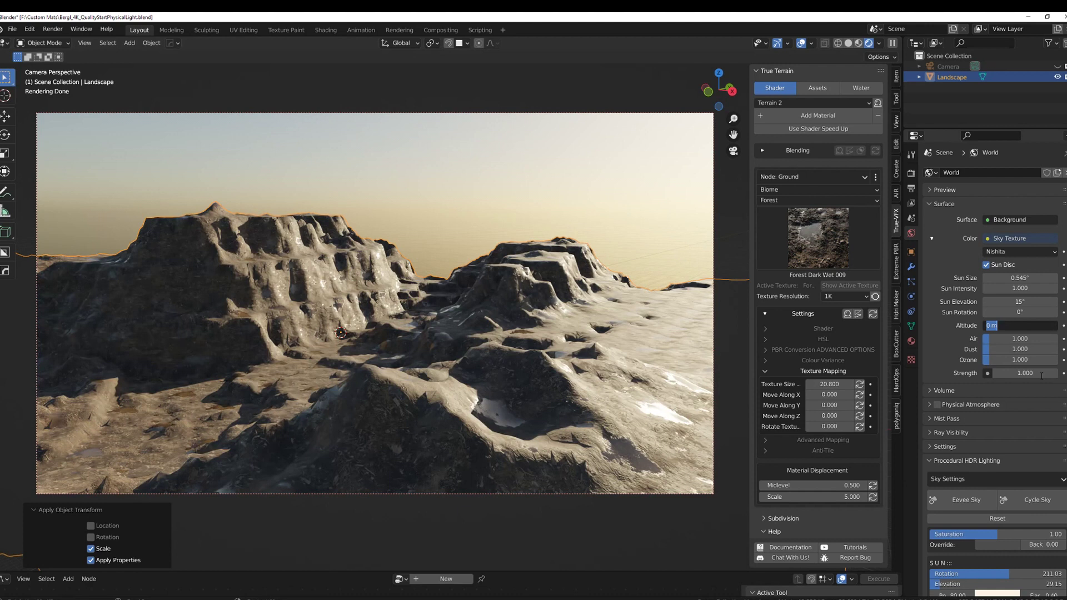
{"action": "type", "text": "2500"}
{"action": "key", "text": "Return"}
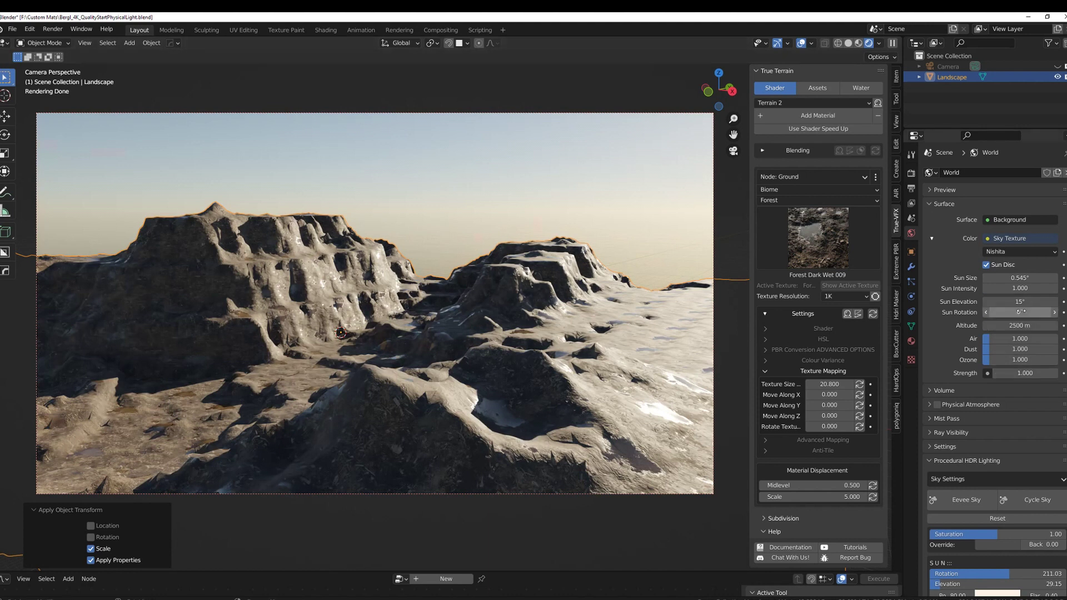
{"action": "left_click_drag", "start_coordinate": [1017, 302], "coordinate": [973, 311]}
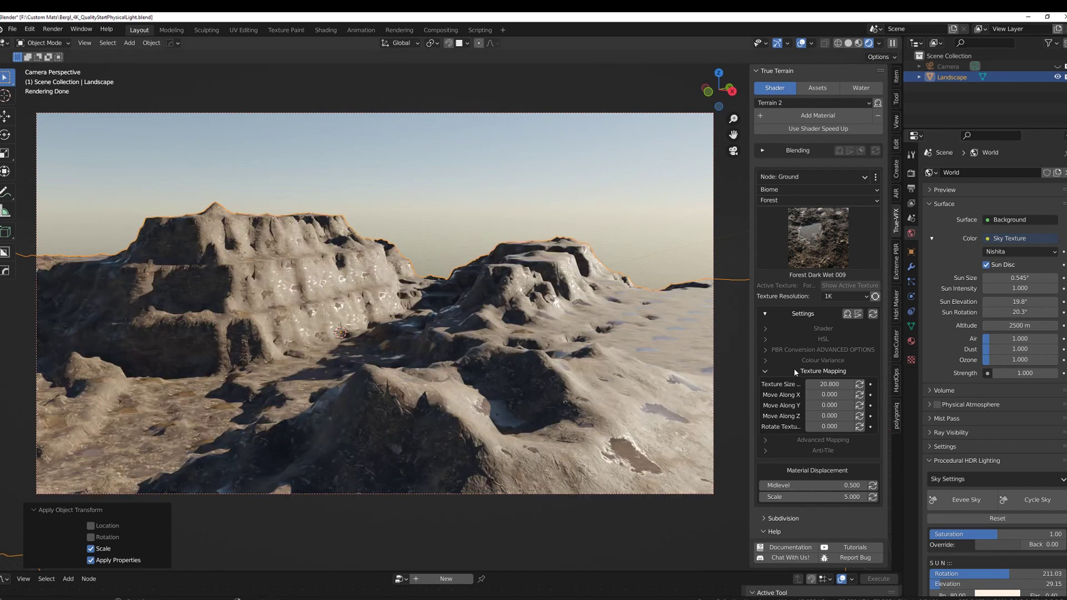
Step: Deselect the landscape and add a True Terrain water surface of the Tropical type
{"action": "left_click", "coordinate": [572, 191]}
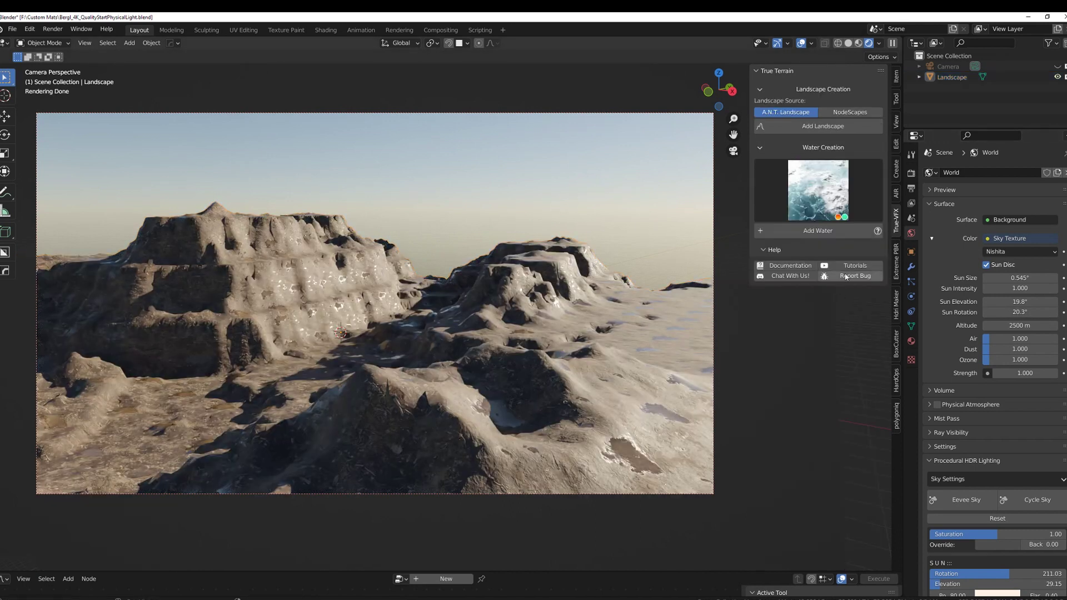
{"action": "left_click", "coordinate": [814, 181]}
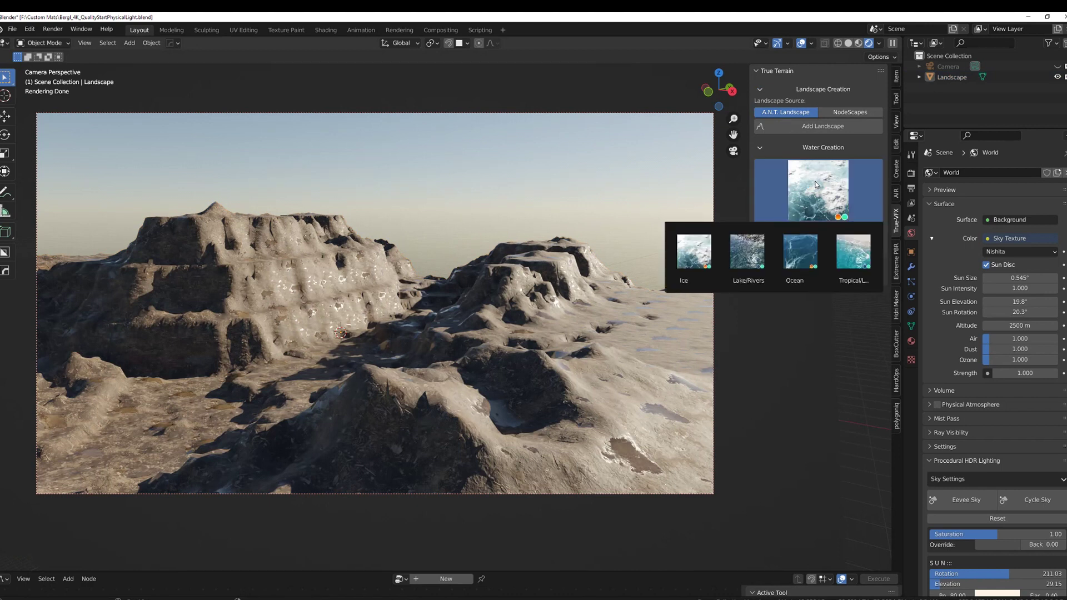
{"action": "left_click", "coordinate": [856, 259]}
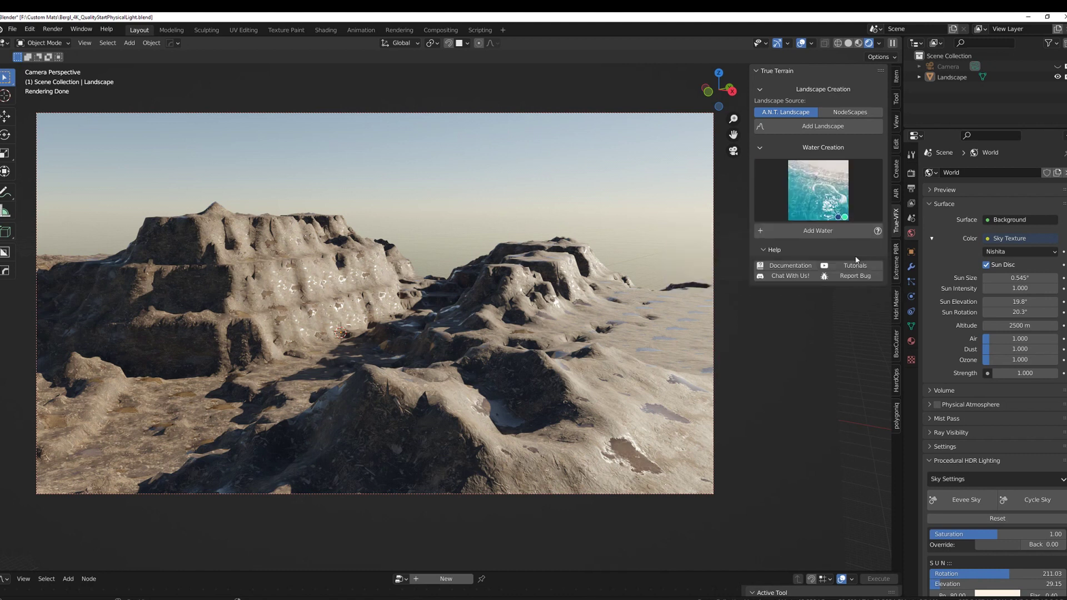
{"action": "left_click", "coordinate": [806, 230]}
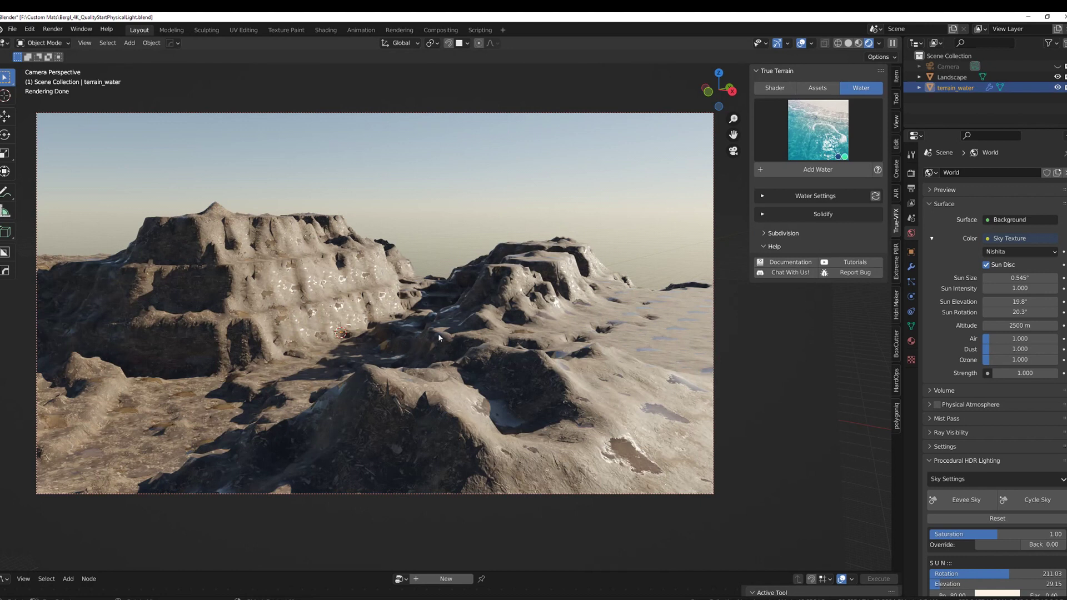
Step: Scale the water surface uniformly by 500 and apply its scale
{"action": "key", "text": "s"}
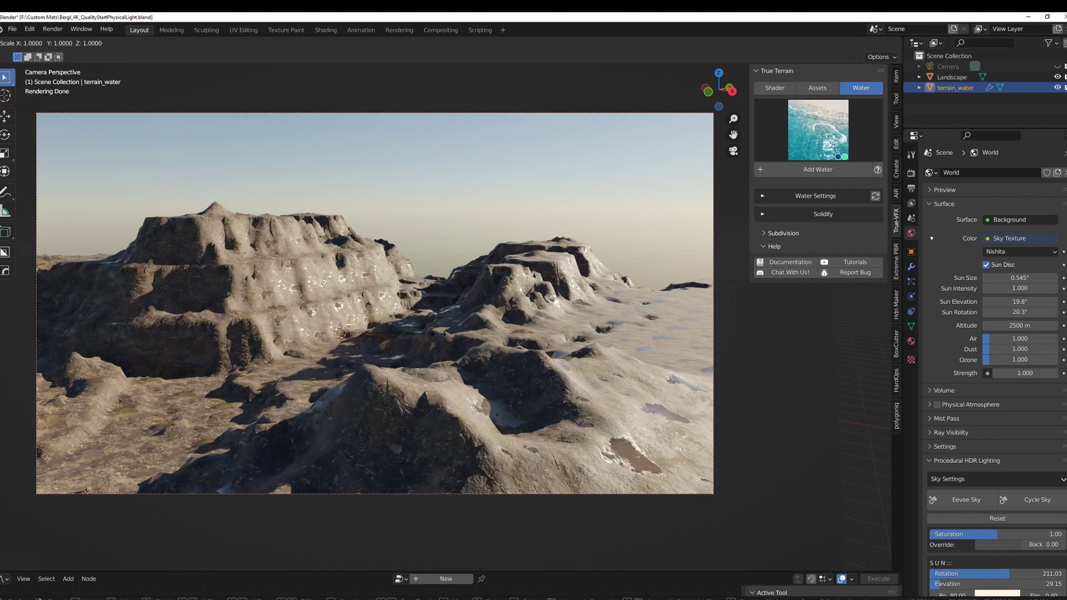
{"action": "type", "text": "500"}
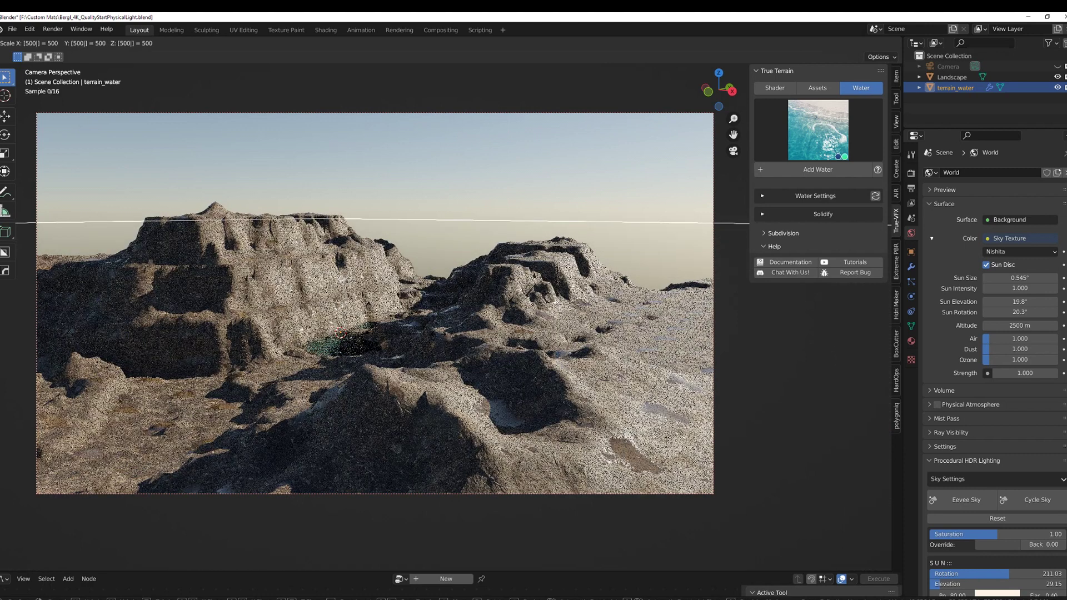
{"action": "key", "text": "Return"}
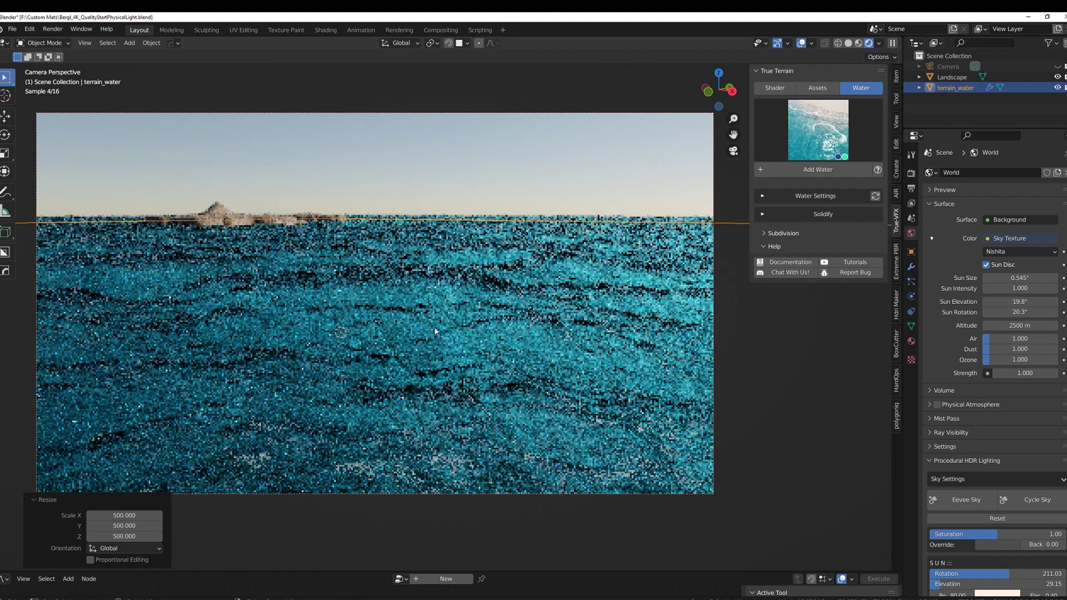
{"action": "key", "text": "ctrl+a"}
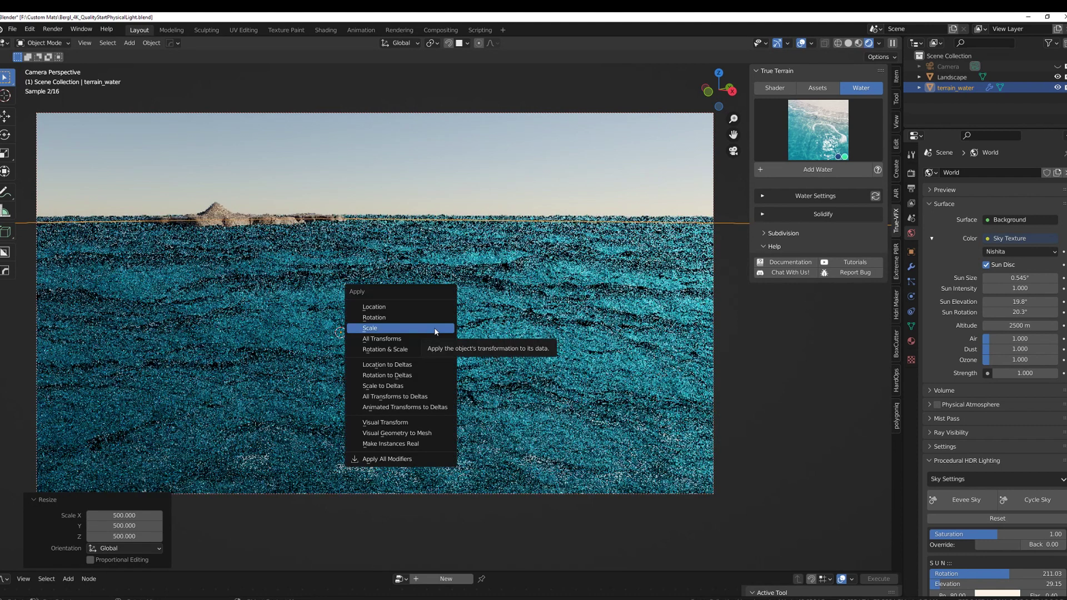
{"action": "left_click", "coordinate": [434, 329]}
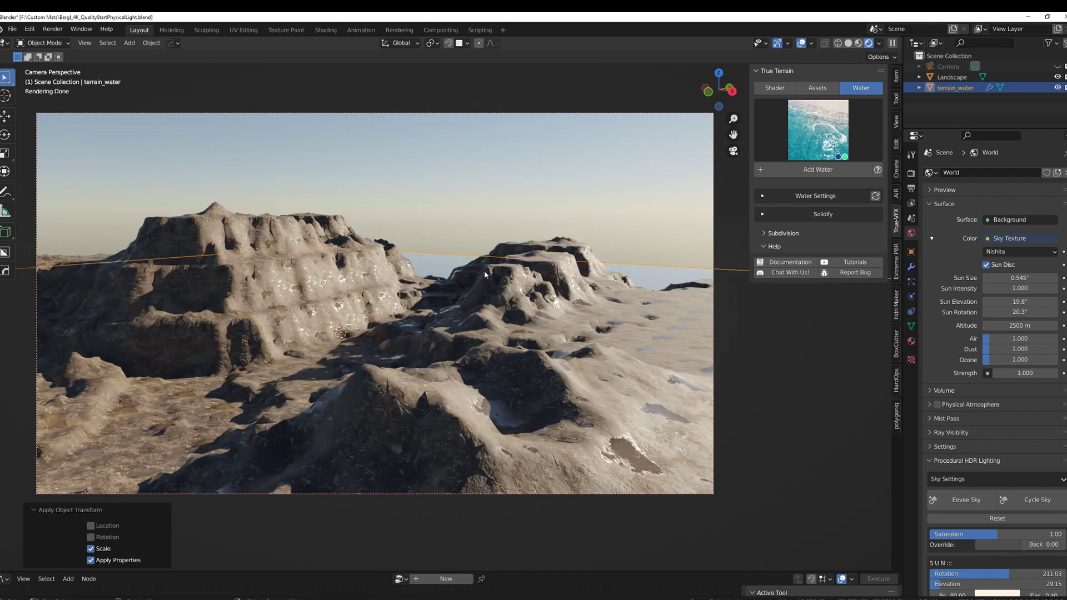
Step: Set the water's Solidify thickness to 20 m and collapse the Solidify settings
{"action": "left_click", "coordinate": [762, 215]}
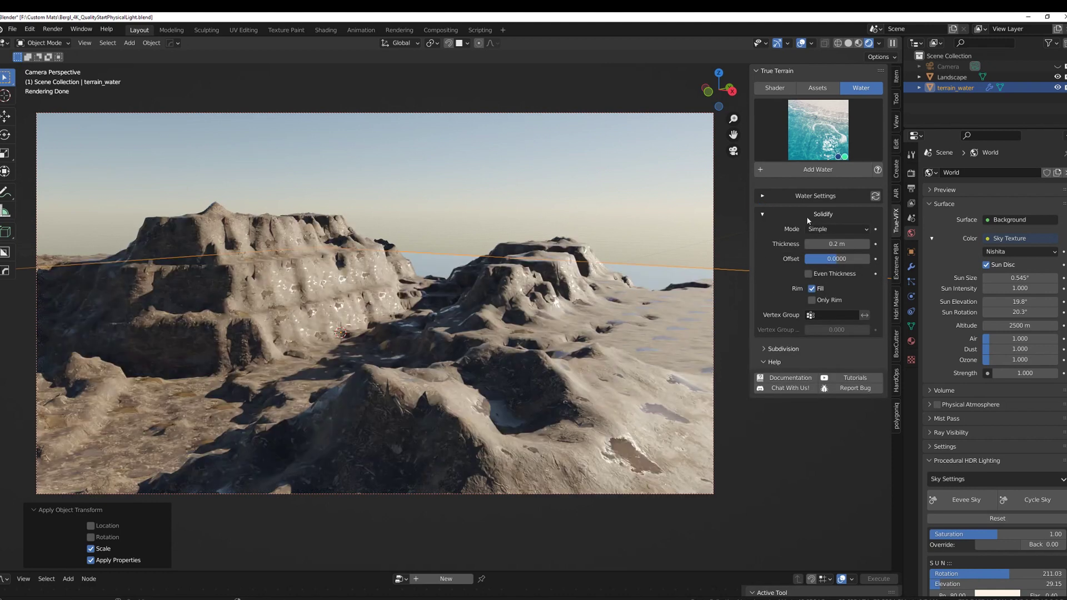
{"action": "left_click", "coordinate": [833, 244]}
{"action": "type", "text": "20"}
{"action": "key", "text": "Return"}
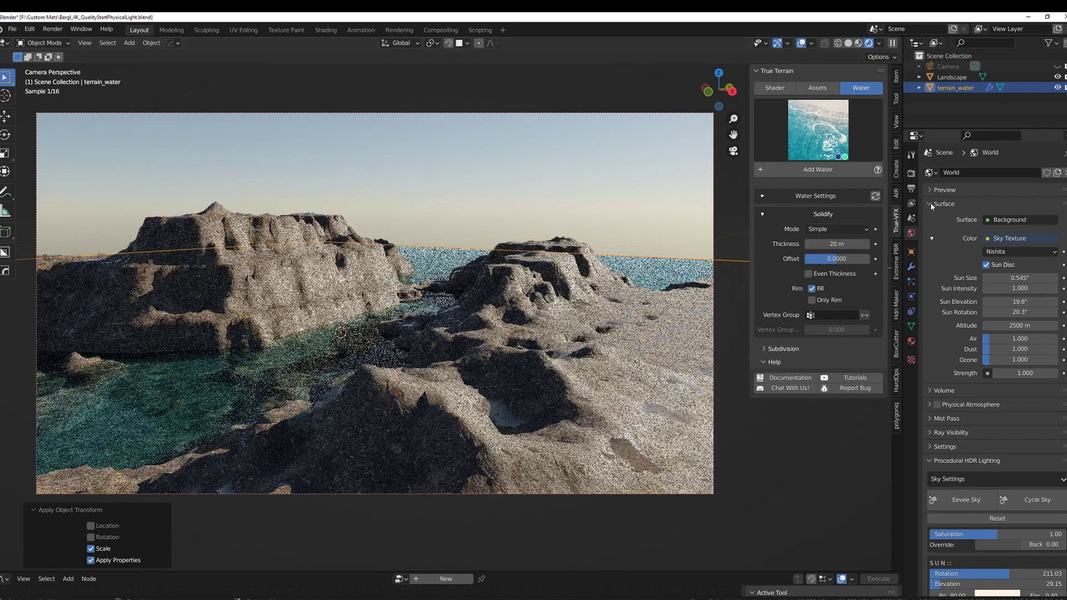
{"action": "left_click", "coordinate": [810, 214]}
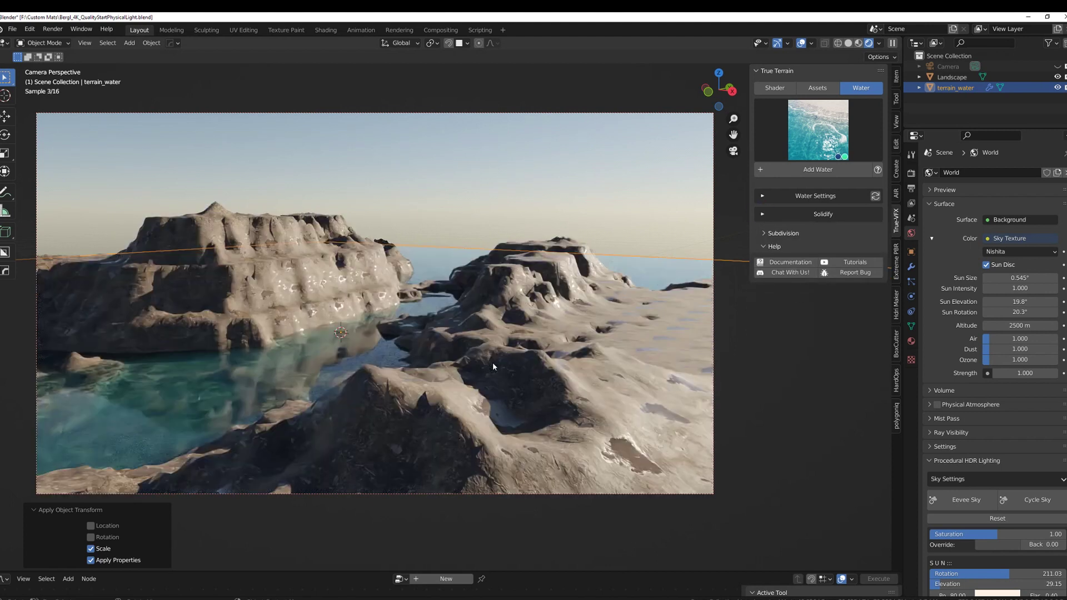
Step: Rotate the water surface about 38.5° around the global Z axis and deselect it
{"action": "key", "text": "r"}
{"action": "key", "text": "z"}
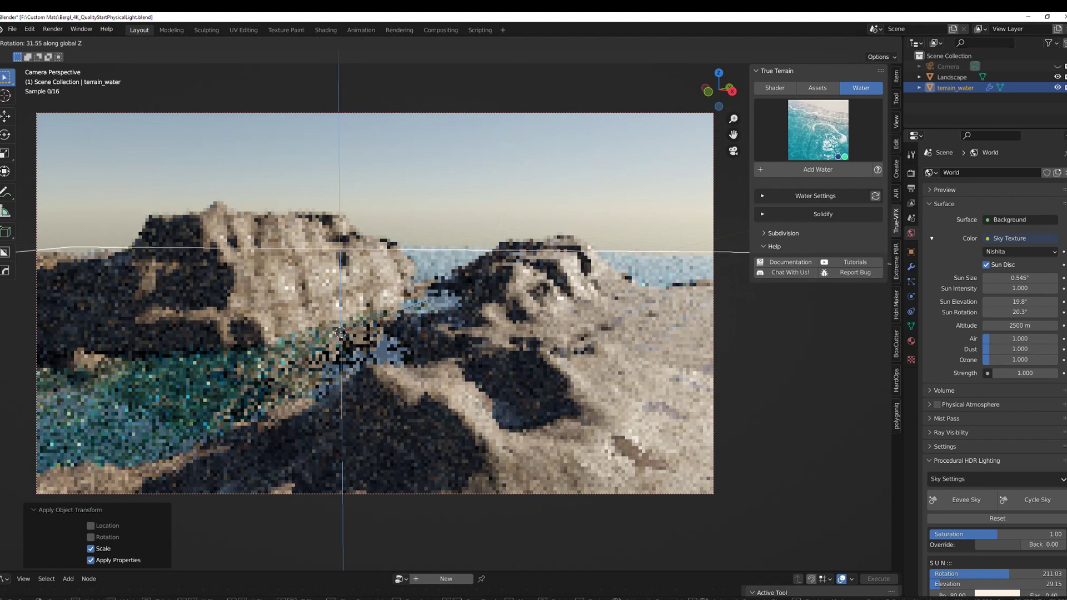
{"action": "left_click", "coordinate": [457, 276]}
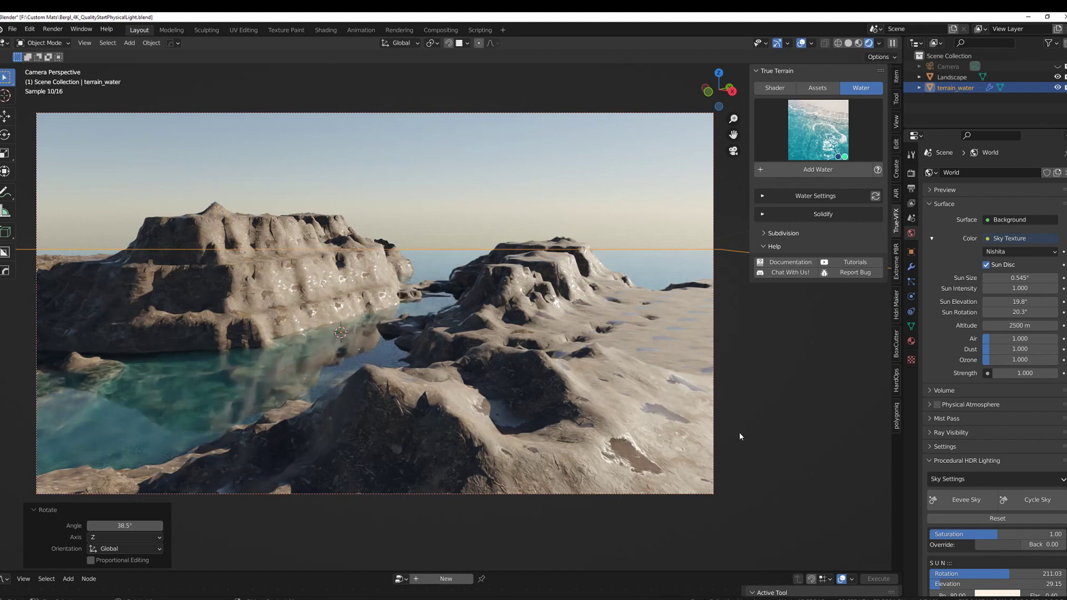
{"action": "left_click", "coordinate": [621, 171]}
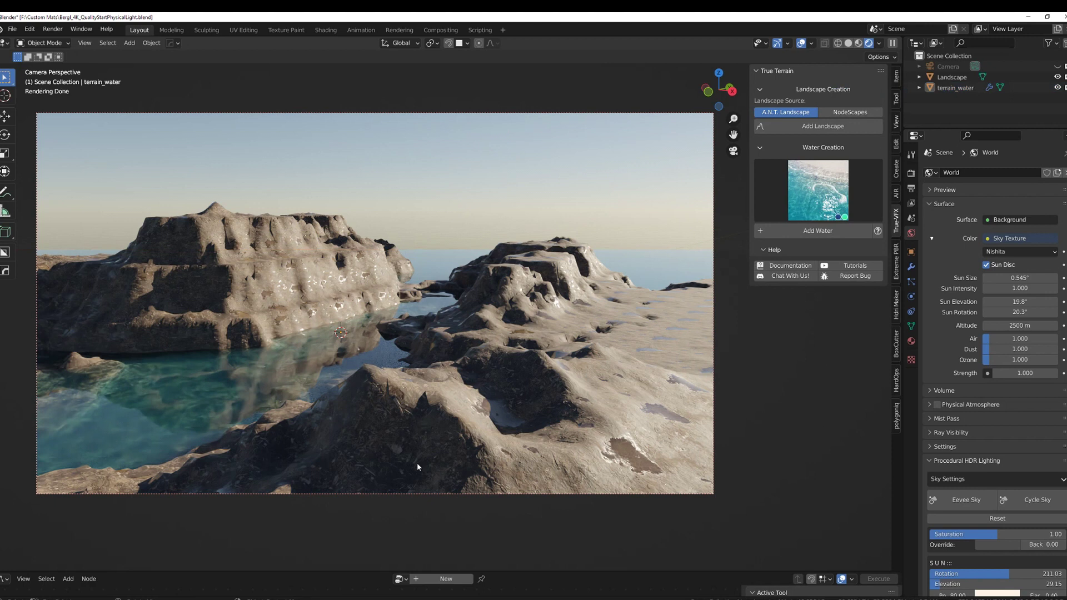
Step: Select the water surface again, switch the viewport to solid shading and expand all sections of the Water Settings
{"action": "left_click", "coordinate": [296, 383]}
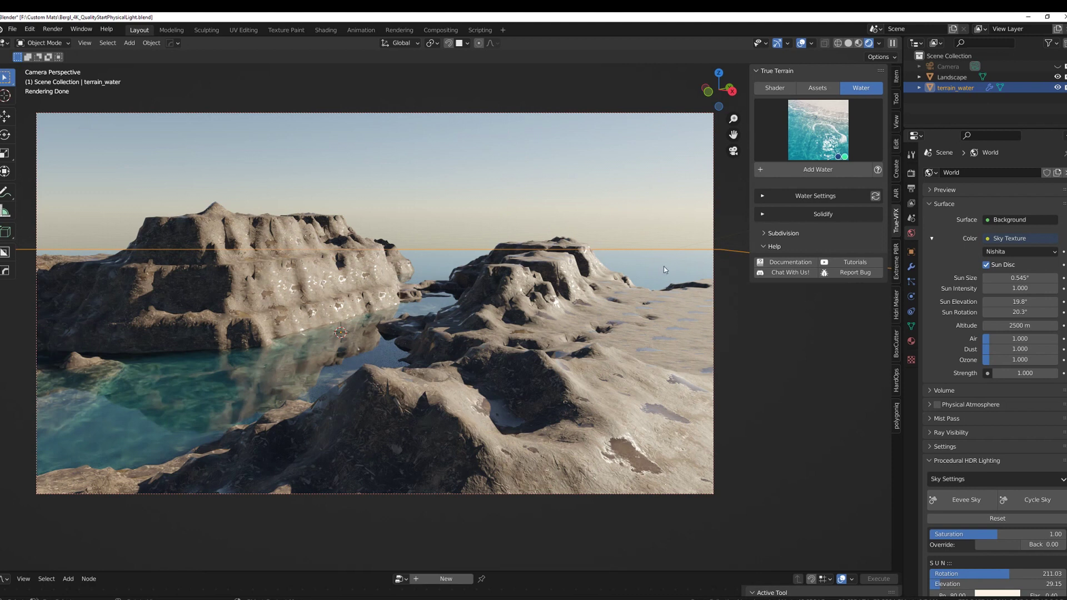
{"action": "left_click", "coordinate": [766, 197]}
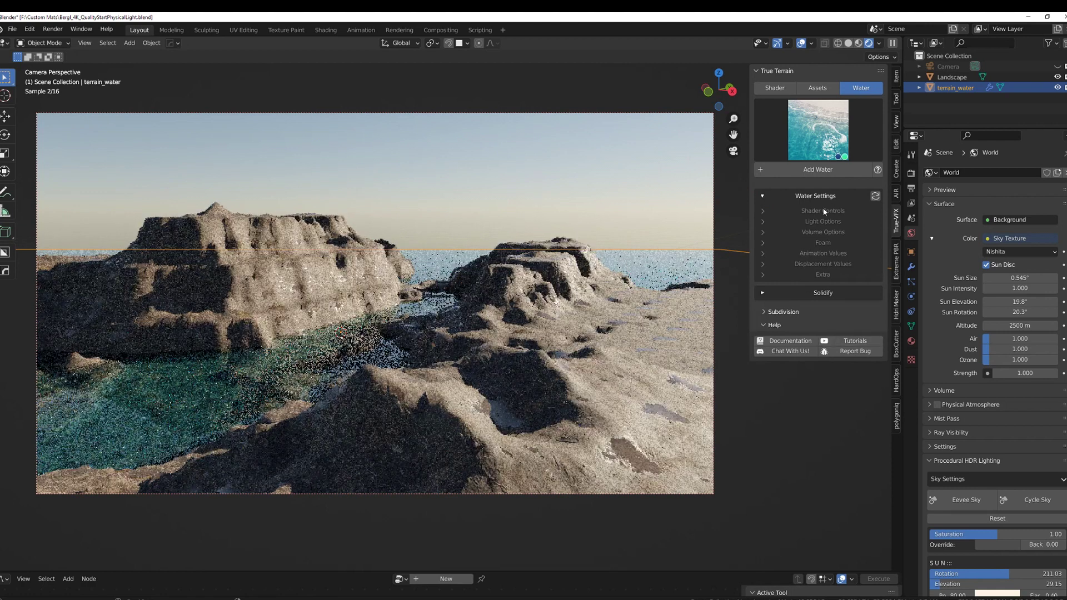
{"action": "left_click", "coordinate": [847, 44]}
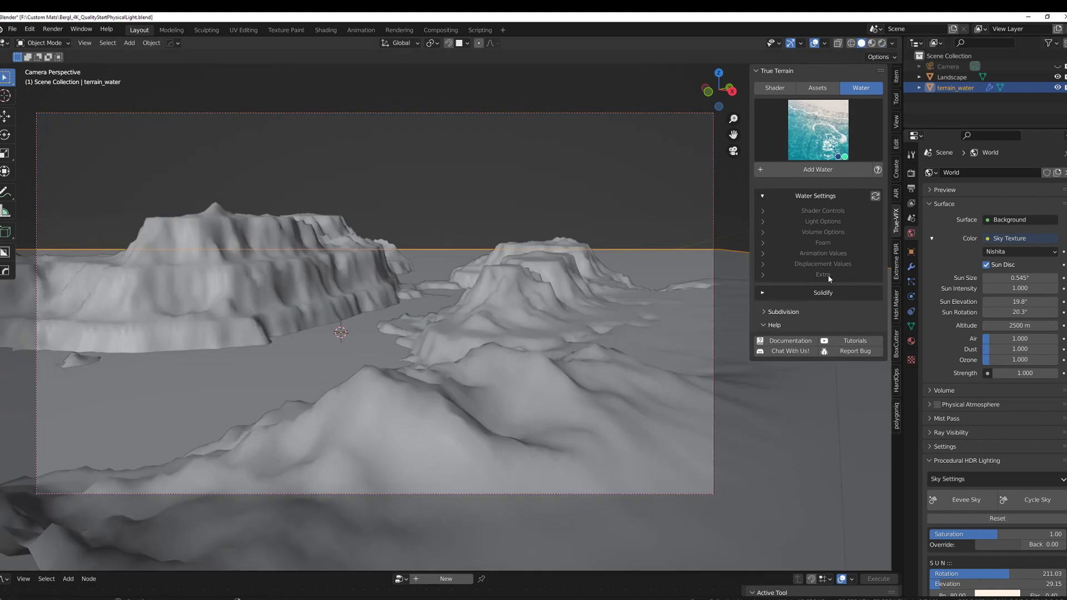
{"action": "left_click_drag", "start_coordinate": [828, 275], "coordinate": [822, 211]}
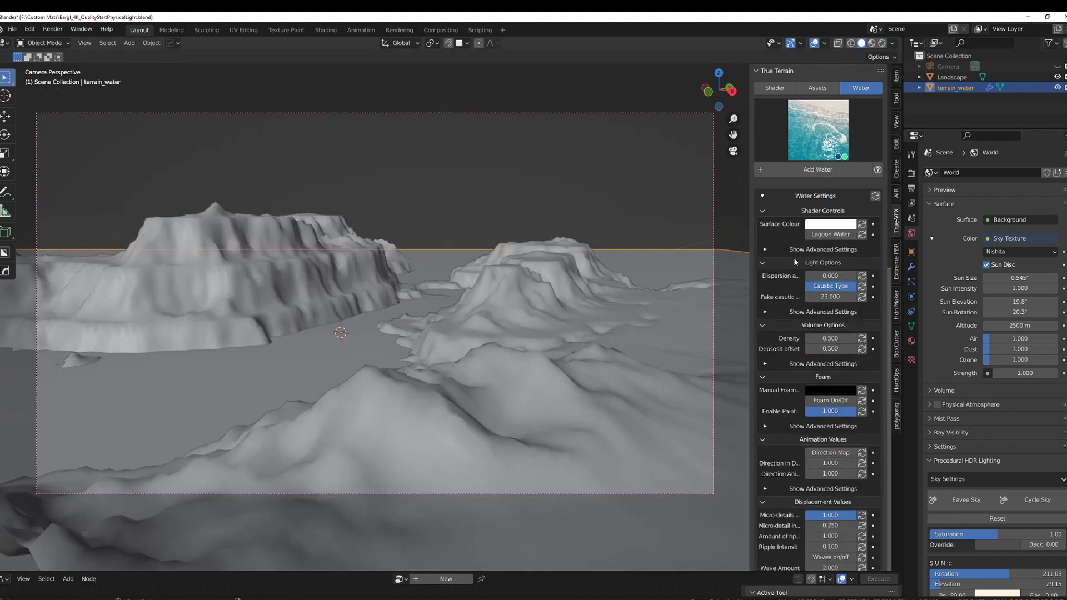
Step: Reveal the advanced displacement settings of the water and return the viewport to rendered shading
{"action": "scroll", "coordinate": [795, 266], "scroll_direction": "down", "scroll_amount": 8}
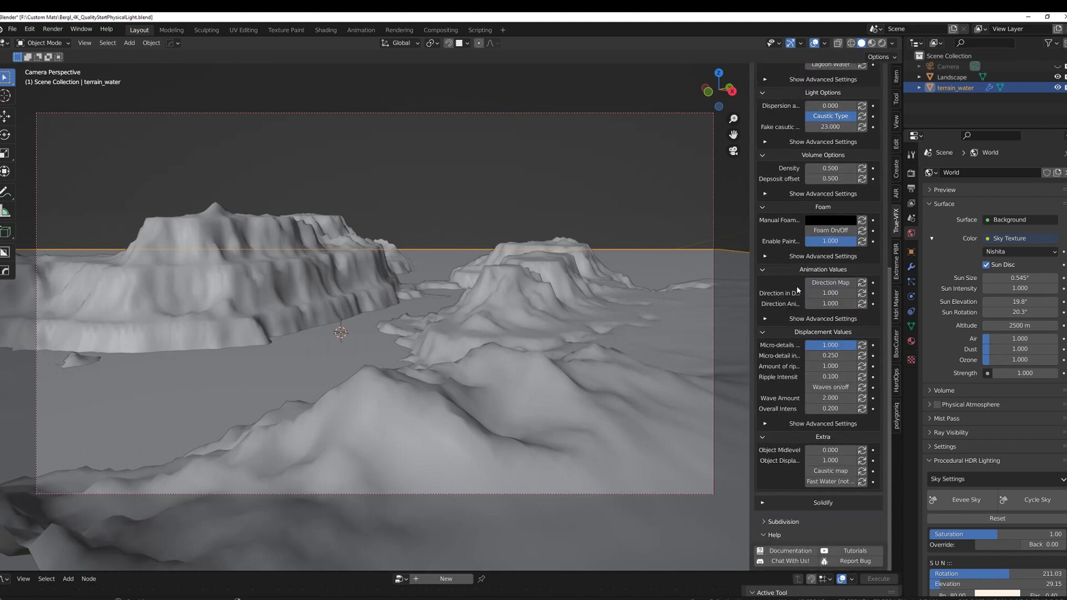
{"action": "scroll", "coordinate": [797, 290], "scroll_direction": "up", "scroll_amount": 8}
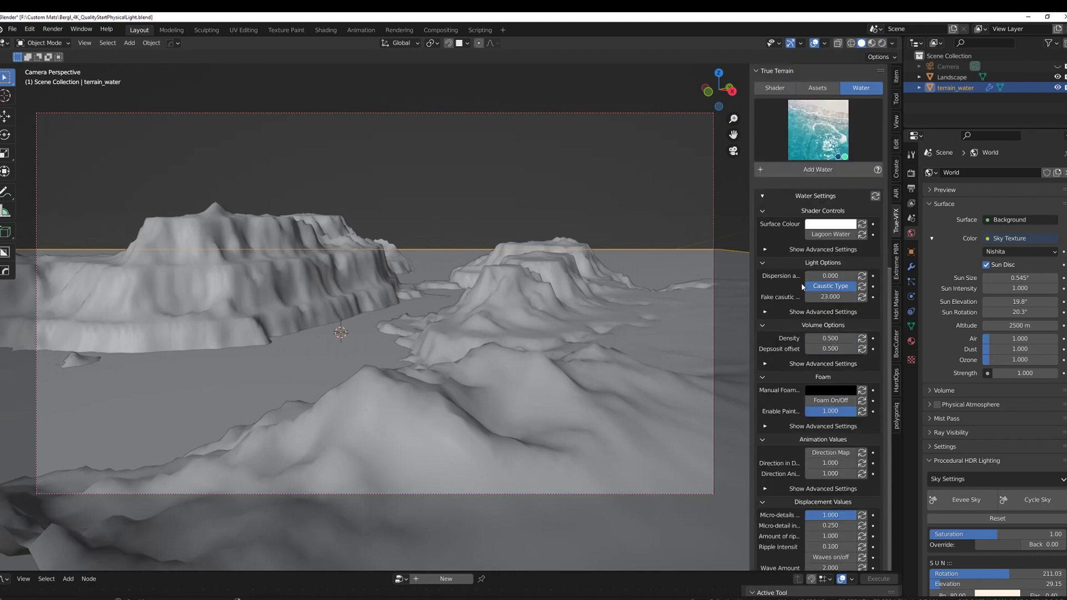
{"action": "scroll", "coordinate": [802, 286], "scroll_direction": "down", "scroll_amount": 6}
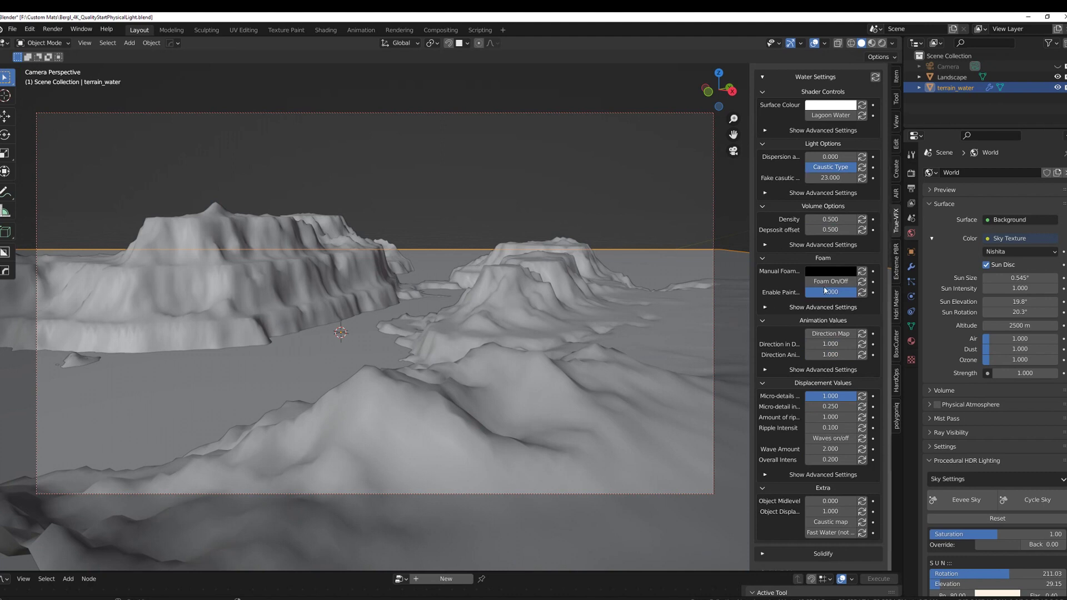
{"action": "scroll", "coordinate": [794, 435], "scroll_direction": "down", "scroll_amount": 3}
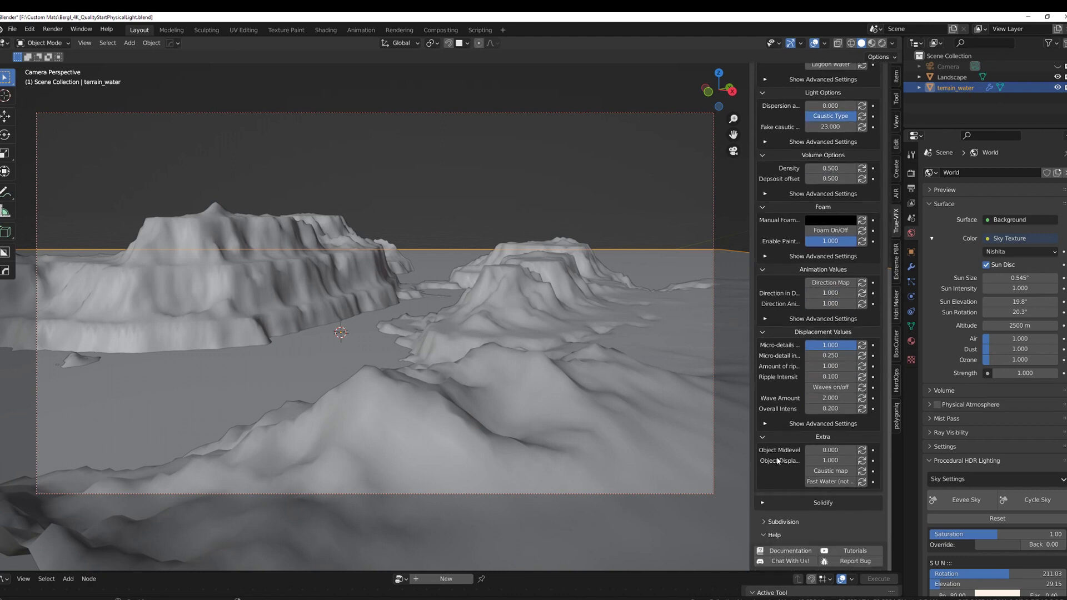
{"action": "left_click", "coordinate": [766, 424]}
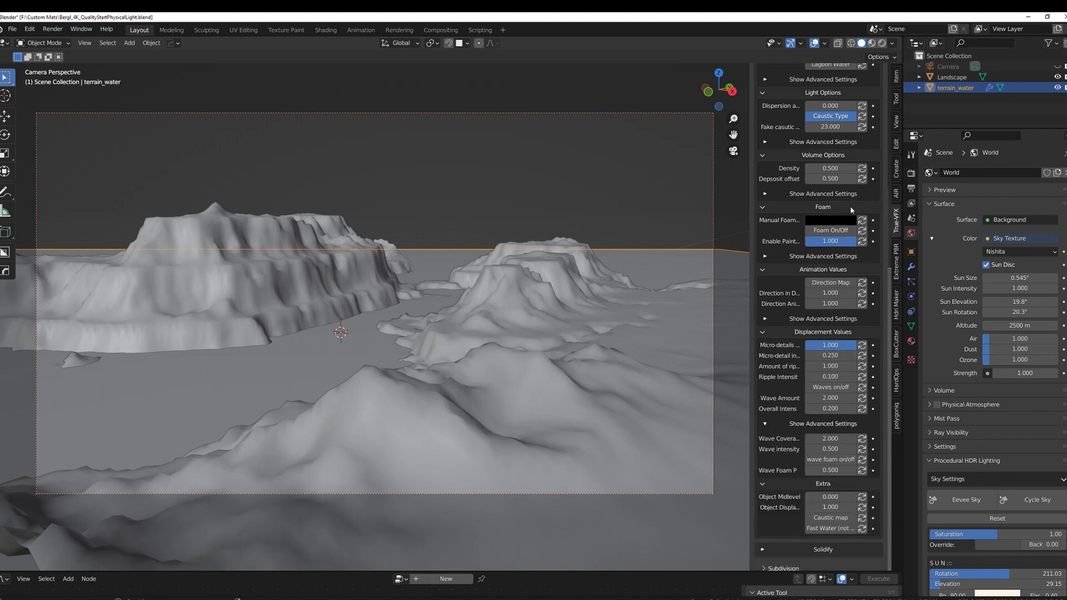
{"action": "left_click", "coordinate": [881, 43]}
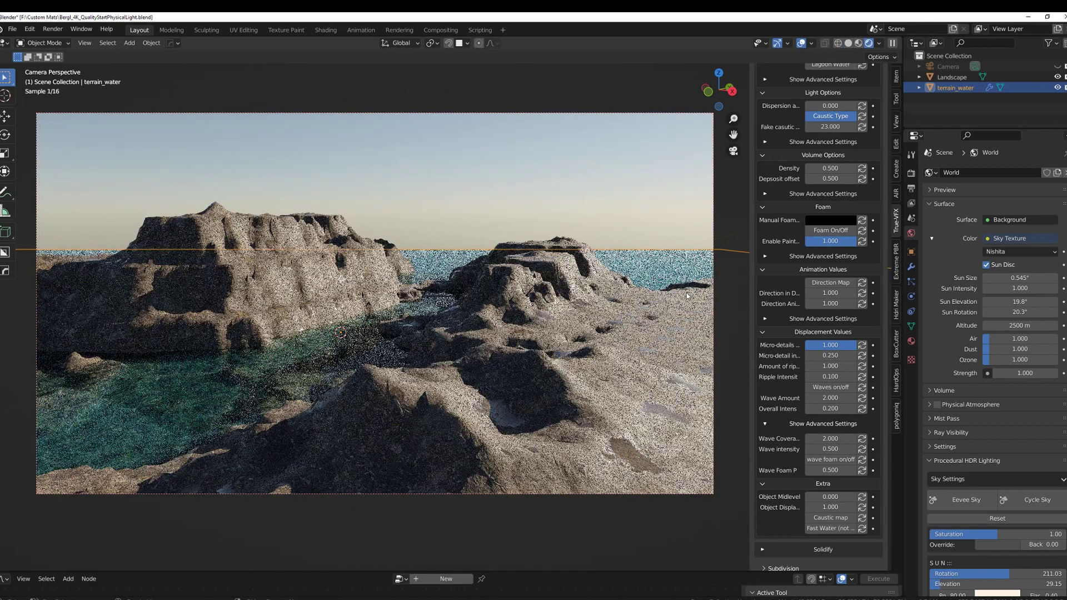
{"action": "scroll", "coordinate": [798, 393], "scroll_direction": "down", "scroll_amount": 2}
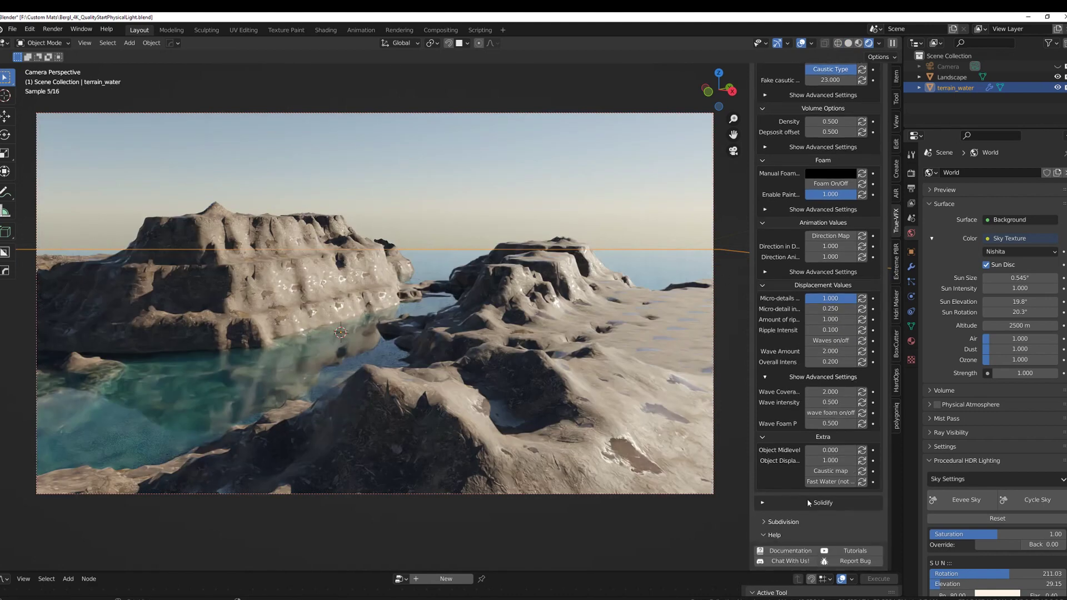
Step: Widen the sidebar so the full setting names fit and set the water displacement's Overall Intensity to 30
{"action": "double_click", "coordinate": [830, 460]}
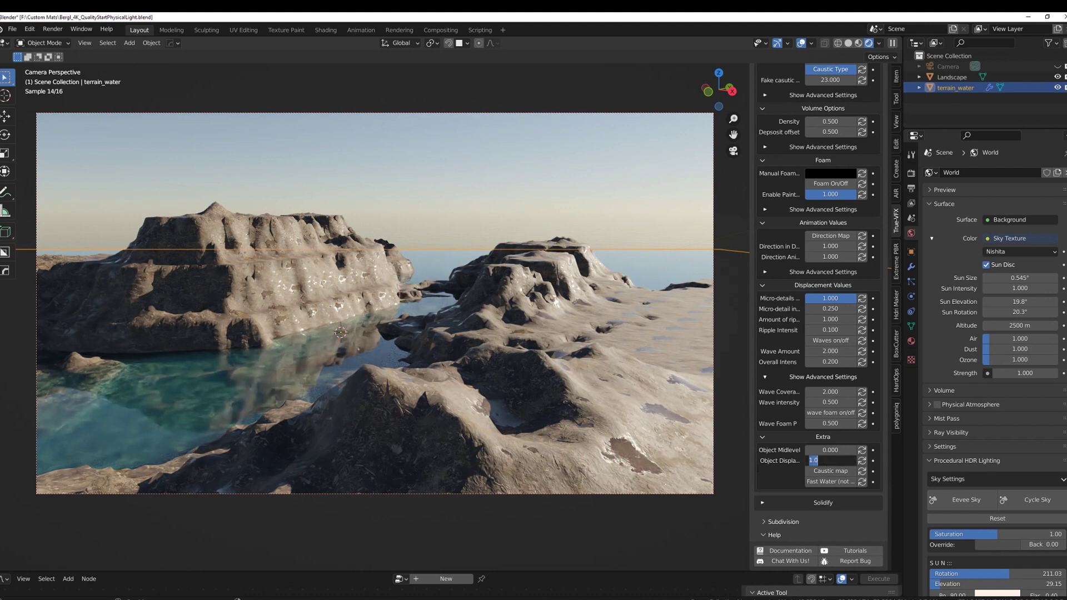
{"action": "key", "text": "Return"}
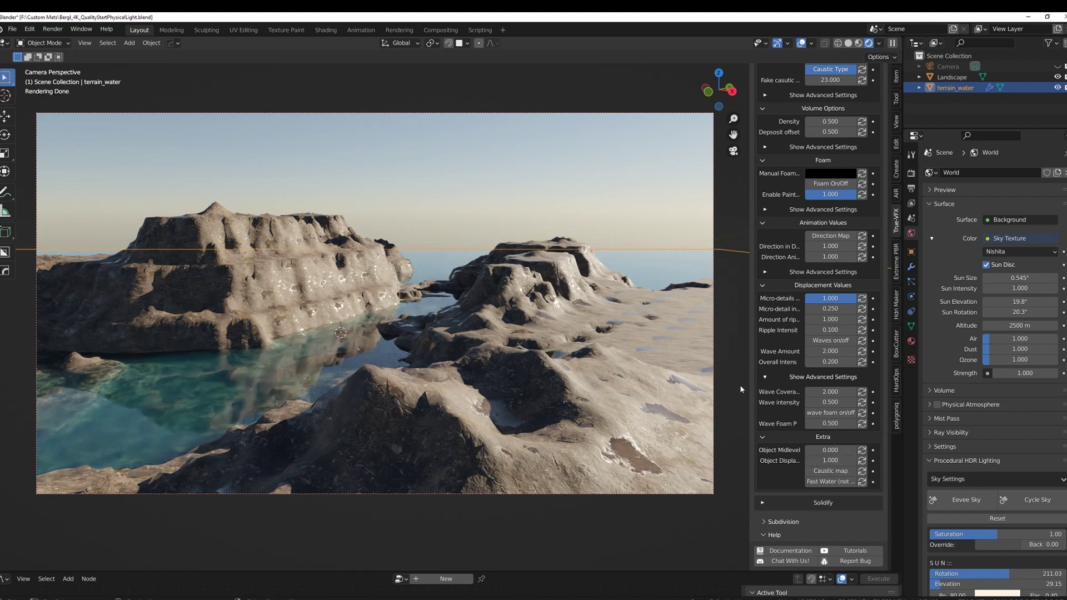
{"action": "left_click_drag", "start_coordinate": [747, 383], "coordinate": [718, 382]}
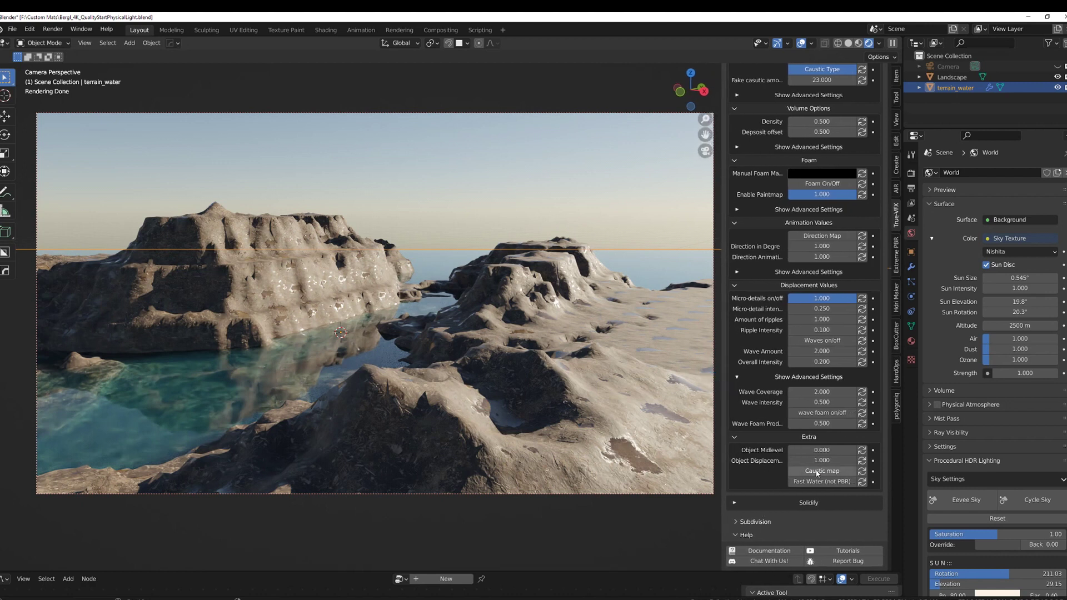
{"action": "double_click", "coordinate": [821, 362]}
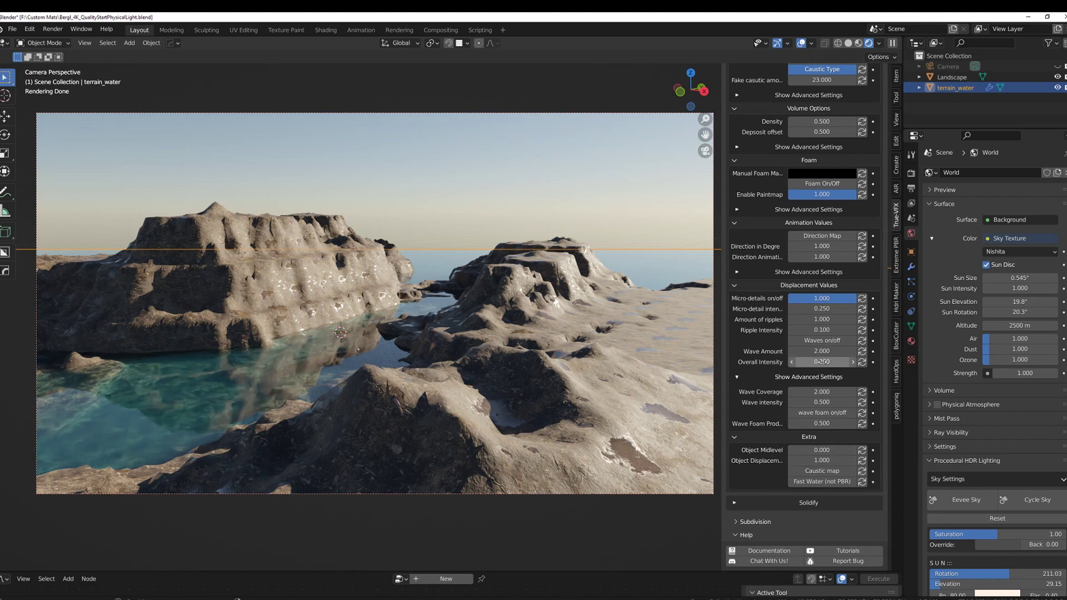
{"action": "type", "text": "30"}
{"action": "key", "text": "Return"}
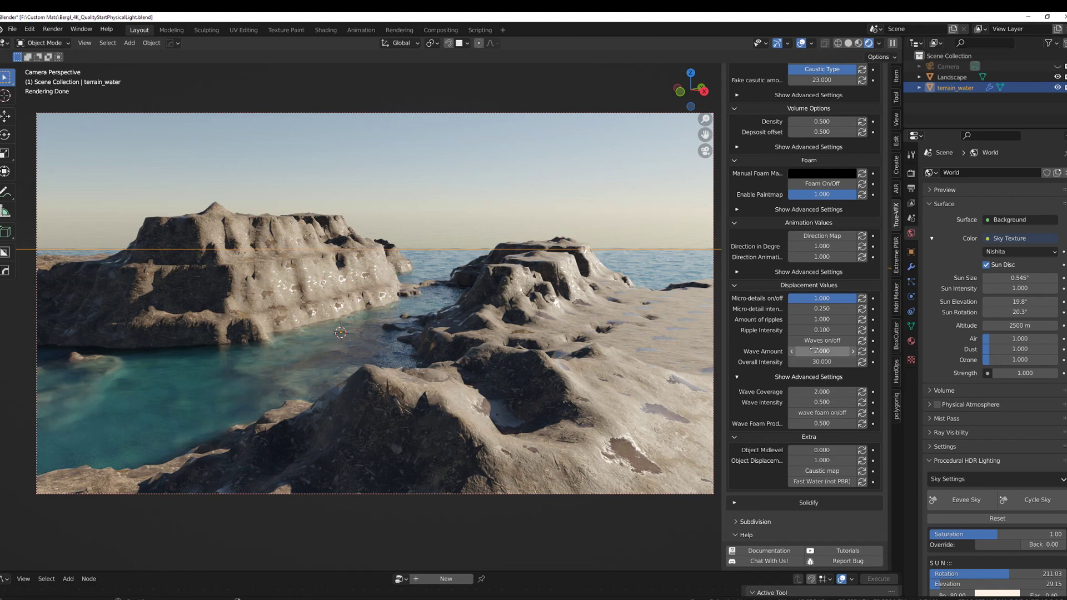
Step: Enable Lagoon Water in the water's shader controls and darken its surface colour slightly to a light grey
{"action": "scroll", "coordinate": [796, 303], "scroll_direction": "up", "scroll_amount": 5}
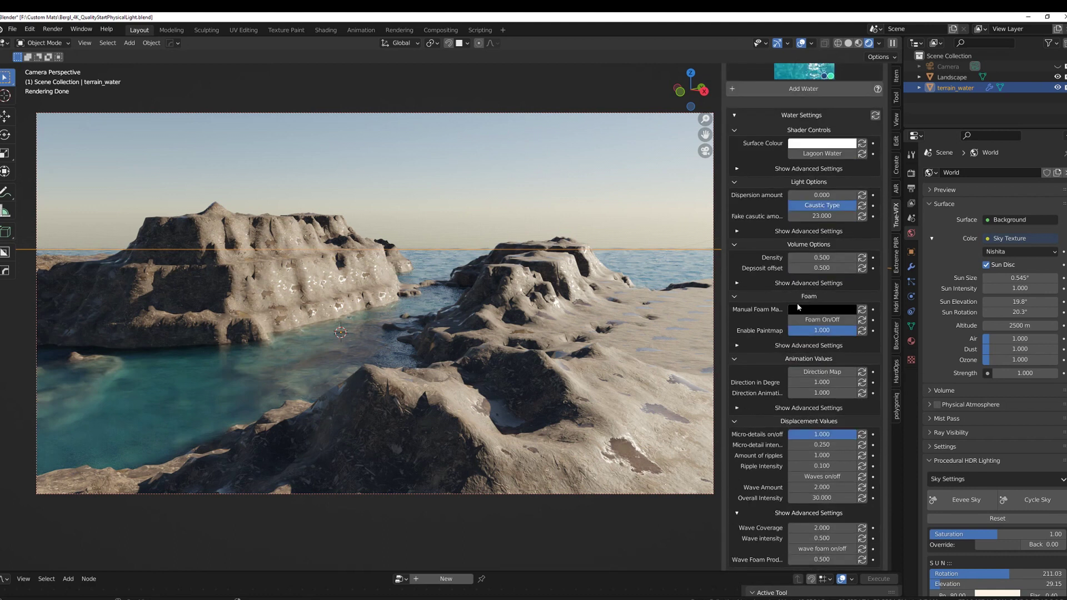
{"action": "scroll", "coordinate": [796, 302], "scroll_direction": "up", "scroll_amount": 2}
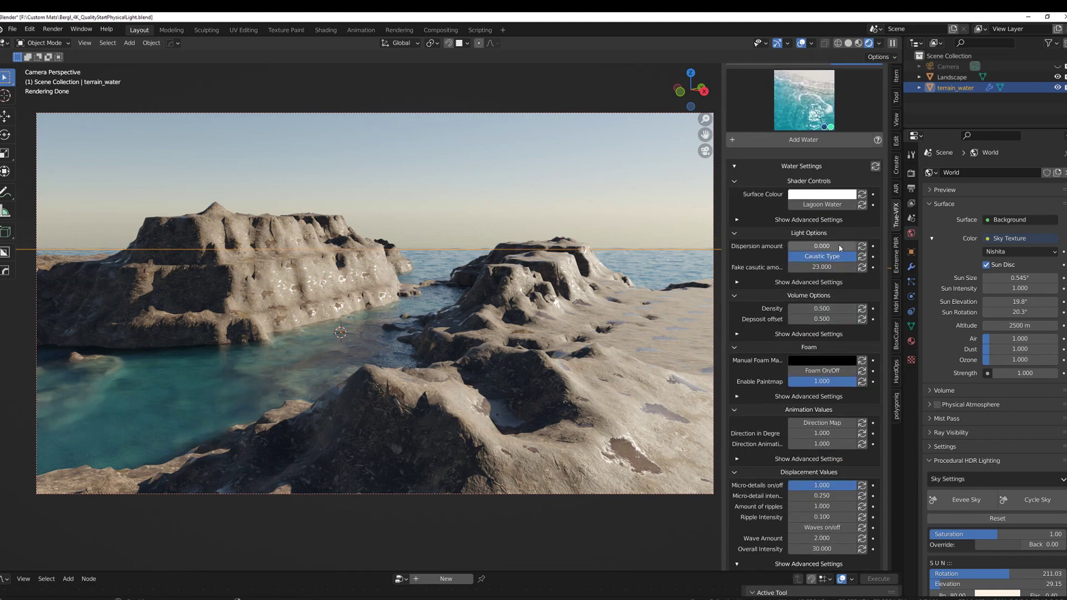
{"action": "left_click", "coordinate": [817, 206]}
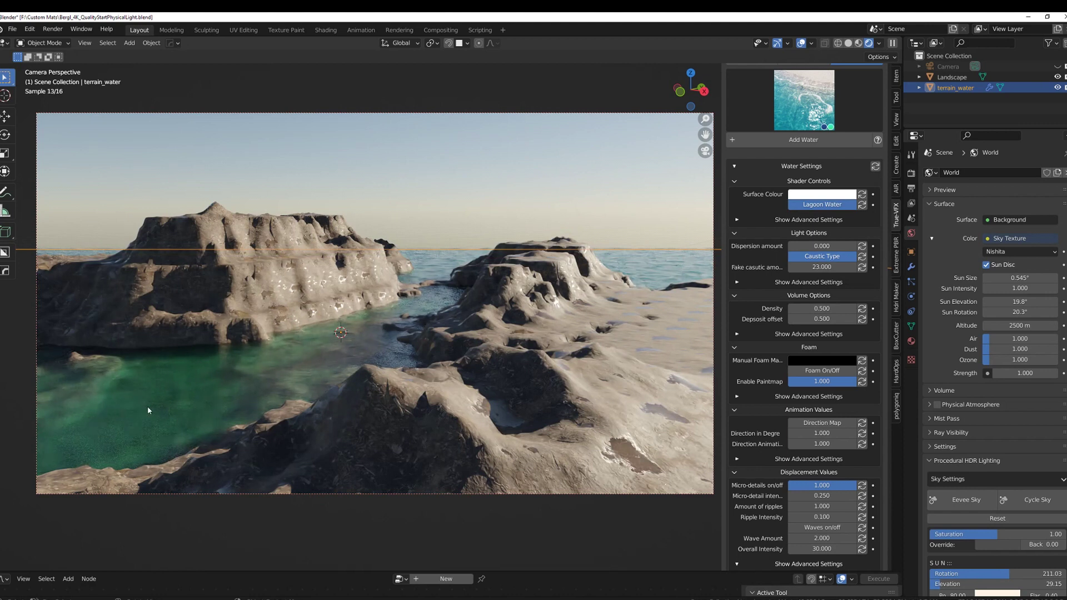
{"action": "left_click", "coordinate": [824, 195]}
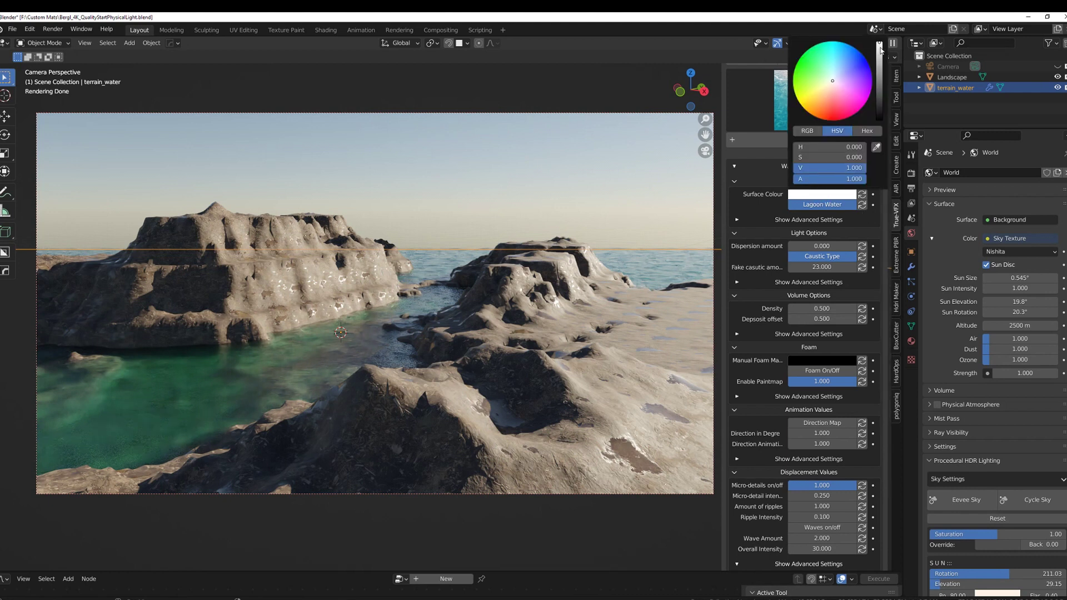
{"action": "left_click_drag", "start_coordinate": [880, 51], "coordinate": [879, 57]}
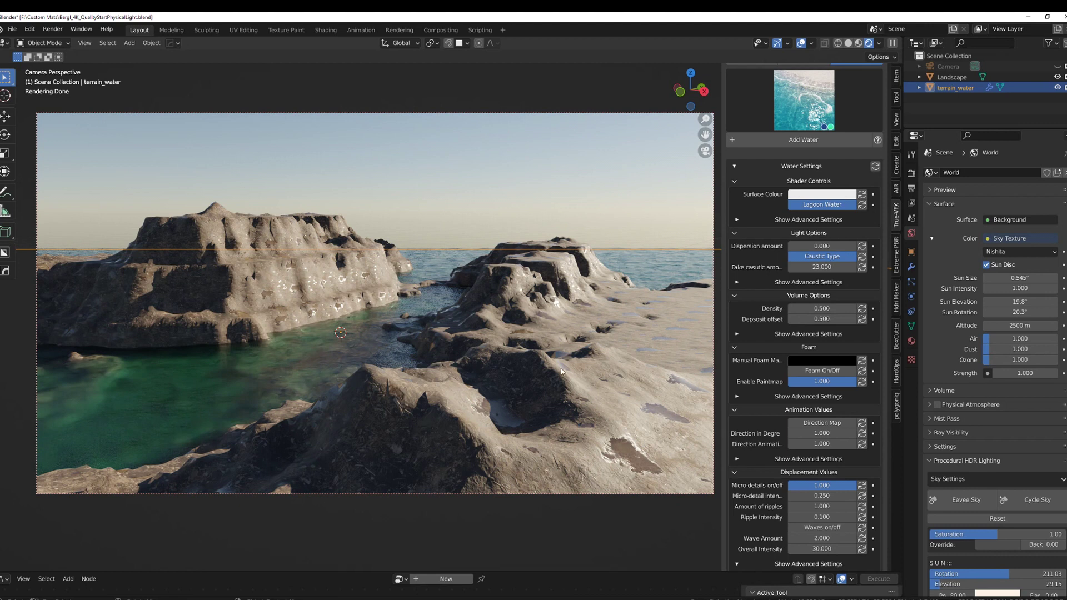
Step: Define a render region over the water channel beside the large cliff and render the image
{"action": "key", "text": "ctrl+b"}
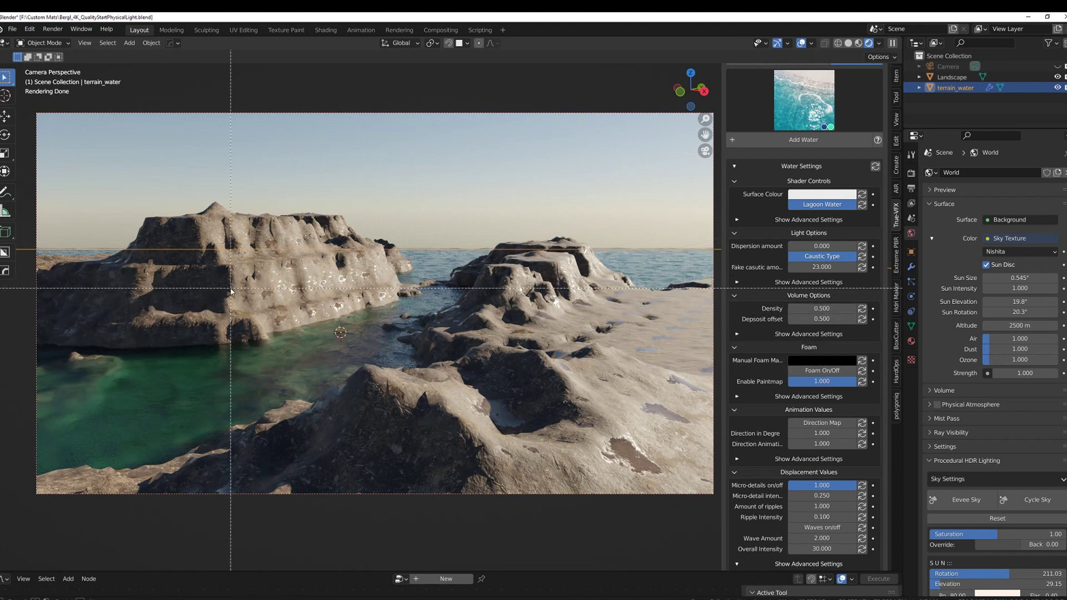
{"action": "left_click_drag", "start_coordinate": [215, 278], "coordinate": [446, 400]}
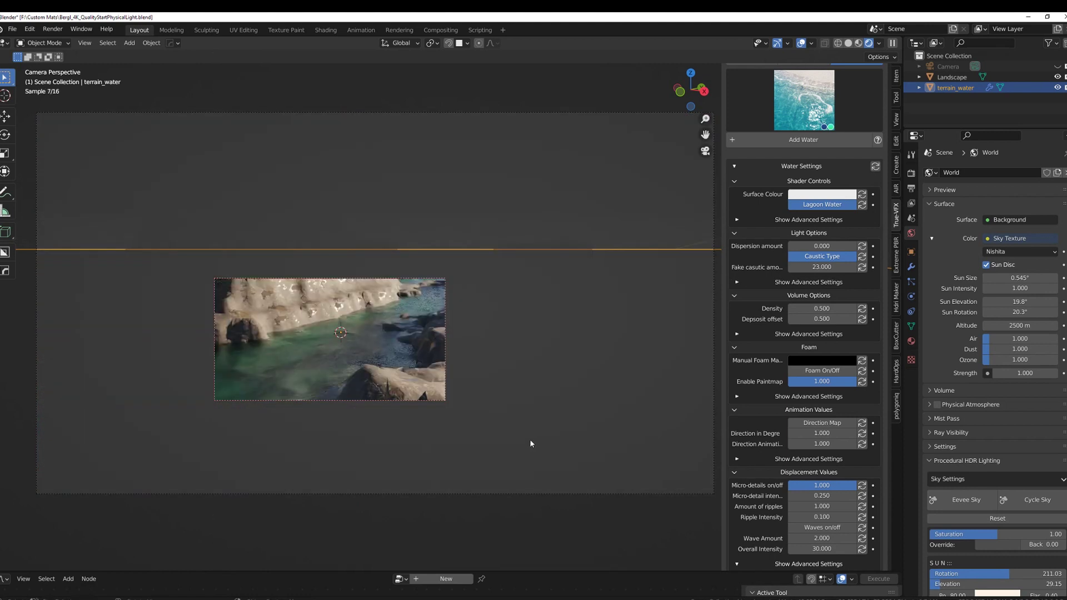
{"action": "key", "text": "F12"}
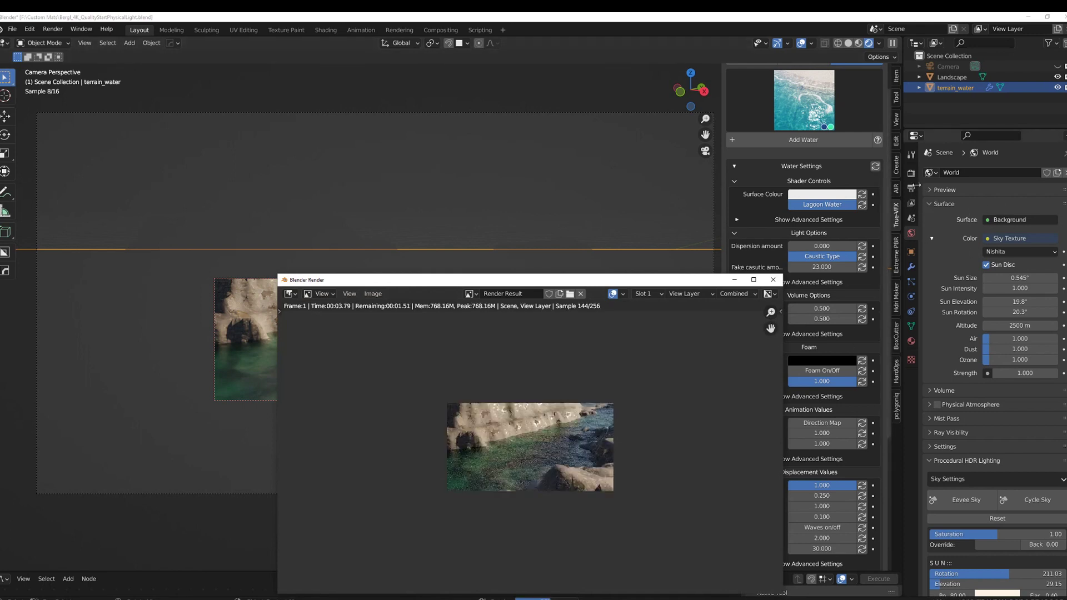
Step: Set the output resolution scale to 60%
{"action": "left_click", "coordinate": [938, 217]}
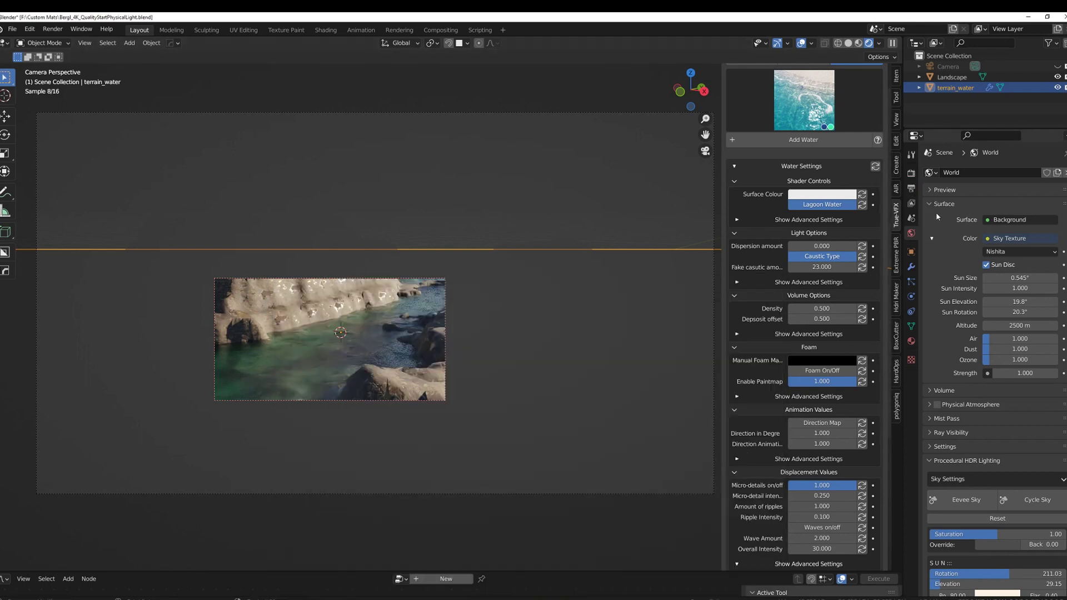
{"action": "left_click", "coordinate": [911, 188]}
{"action": "left_click", "coordinate": [1021, 209]}
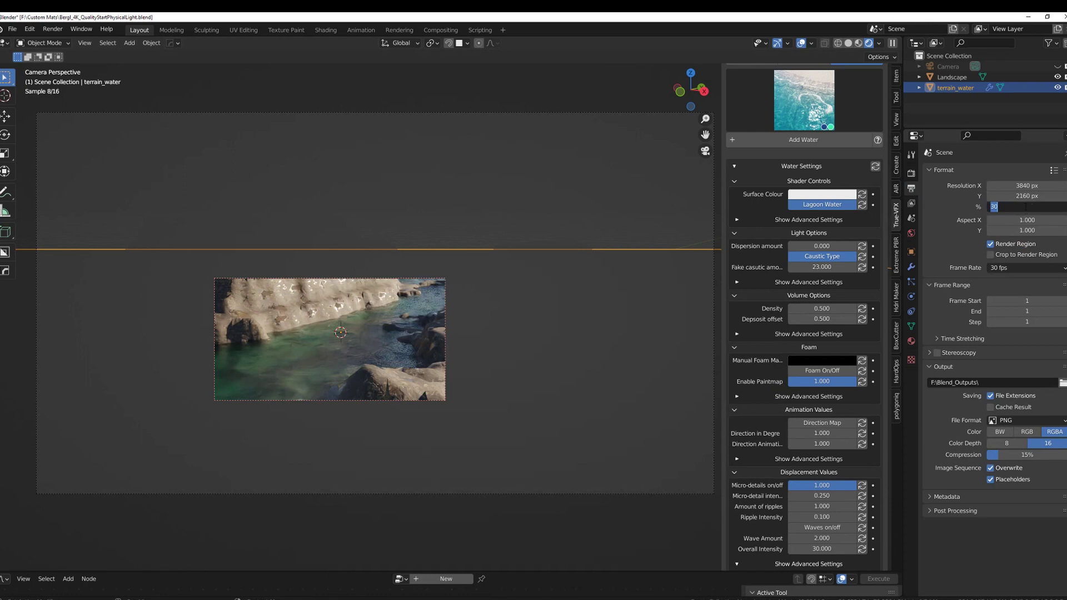
{"action": "type", "text": "60"}
{"action": "key", "text": "Return"}
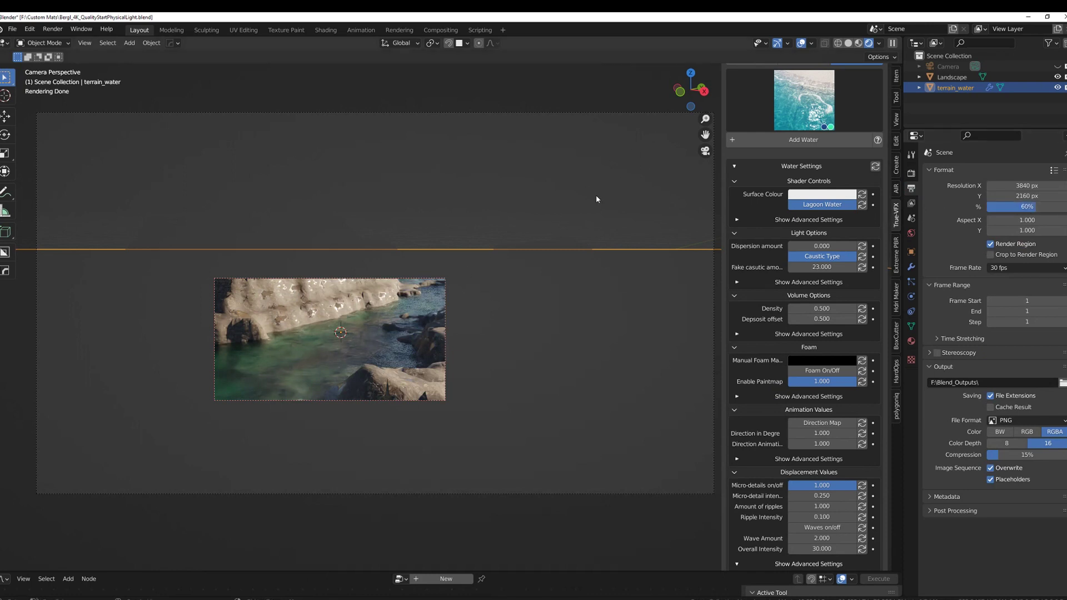
Step: Render the water region, examine the water surface in the result, and close the render
{"action": "key", "text": "F12"}
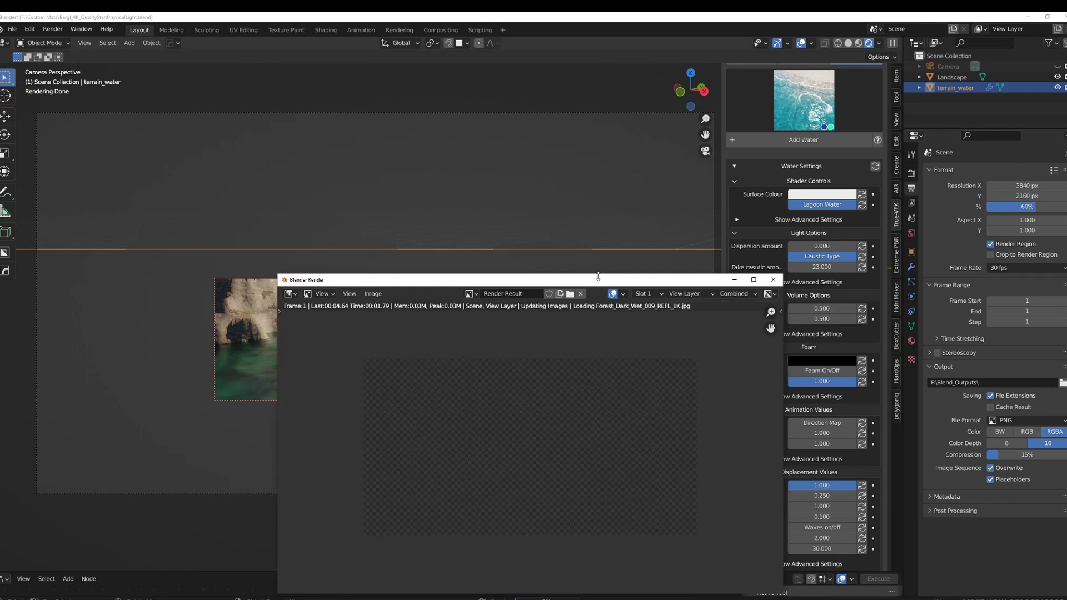
{"action": "left_click_drag", "start_coordinate": [594, 279], "coordinate": [727, 112]}
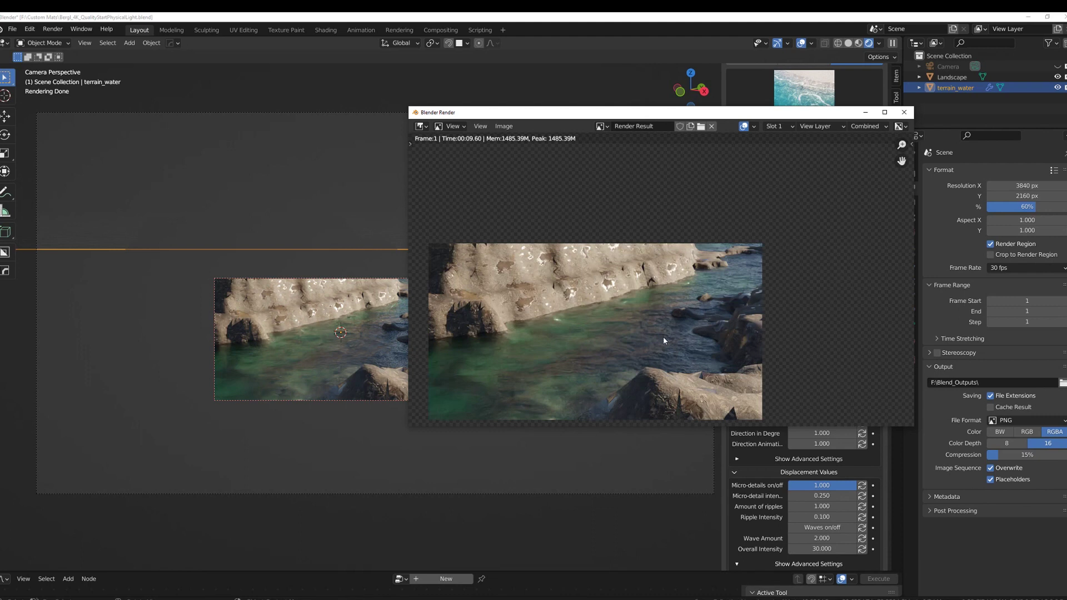
{"action": "left_click", "coordinate": [904, 112]}
Step: Extend the render region over the entire camera view
{"action": "left_click", "coordinate": [911, 174]}
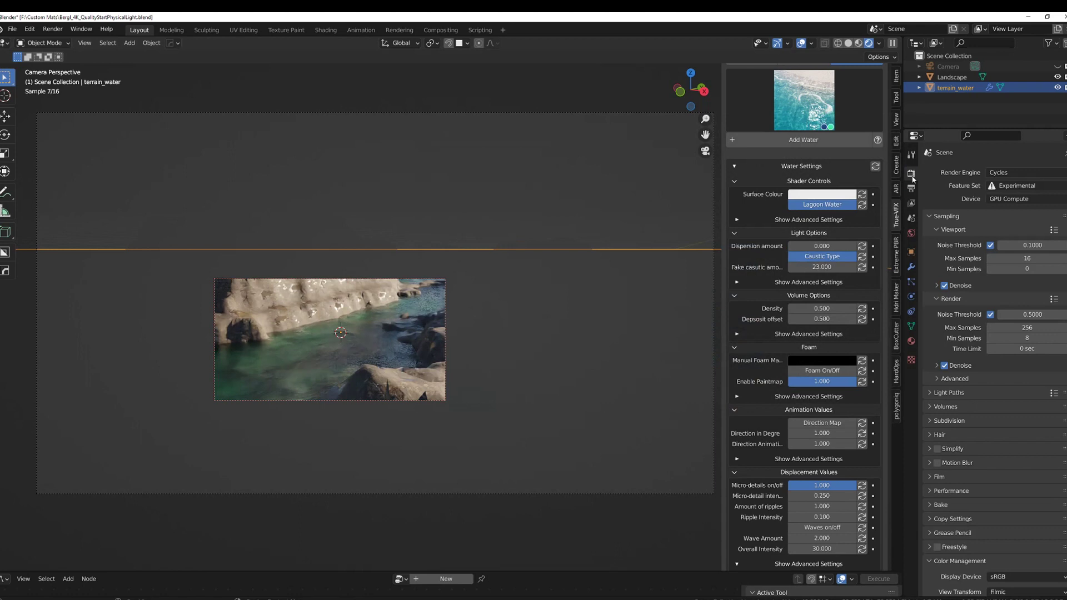
{"action": "left_click", "coordinate": [911, 189]}
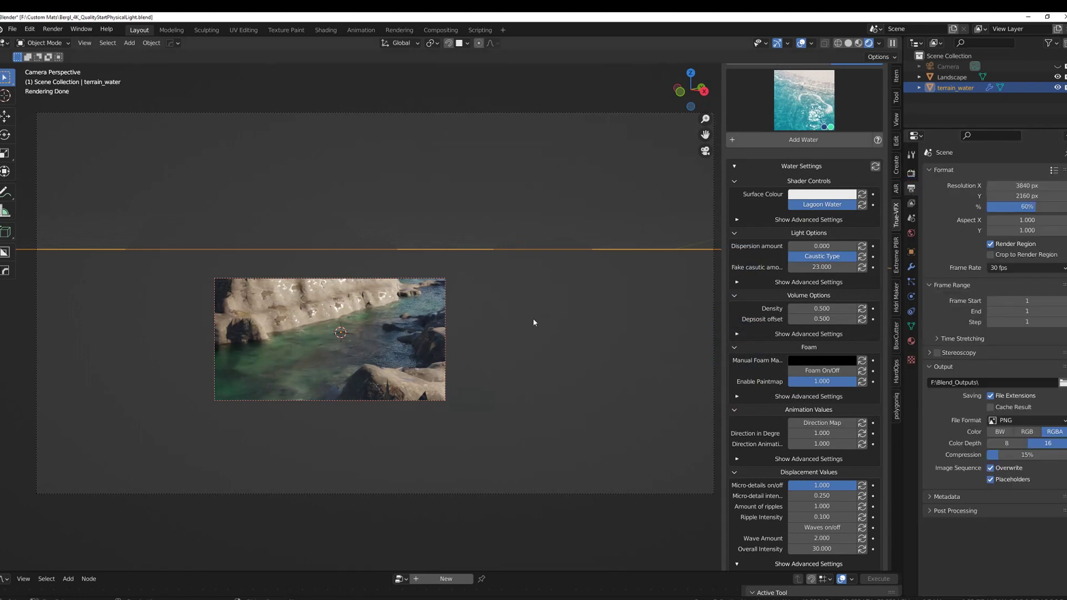
{"action": "key", "text": "ctrl+b"}
{"action": "left_click_drag", "start_coordinate": [30, 105], "coordinate": [718, 511]}
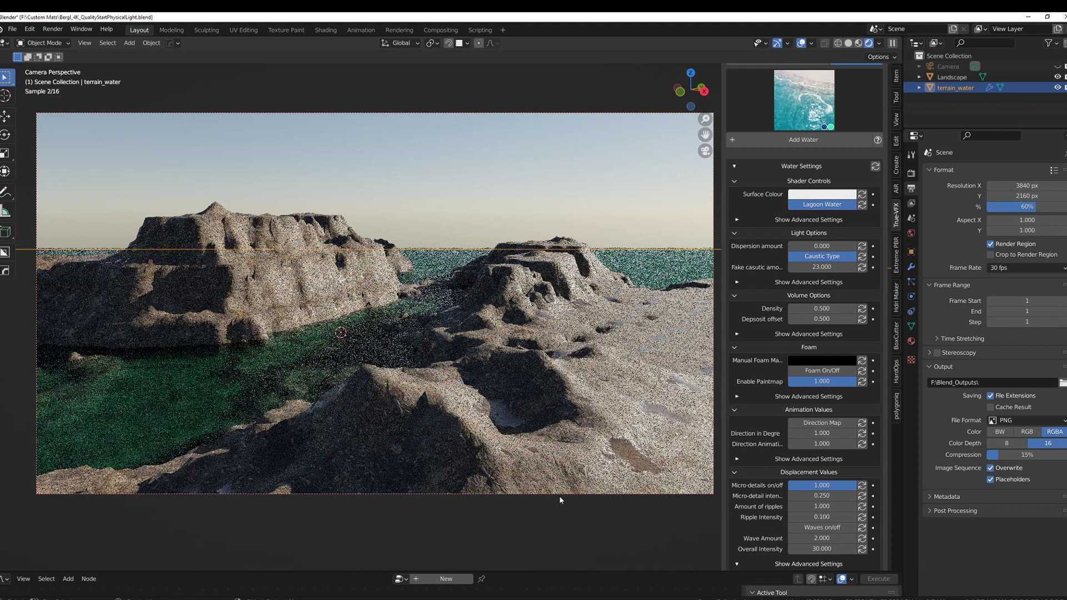
Step: Set the water displacement's Overall Intensity to 51.6
{"action": "scroll", "coordinate": [802, 408], "scroll_direction": "down", "scroll_amount": 5}
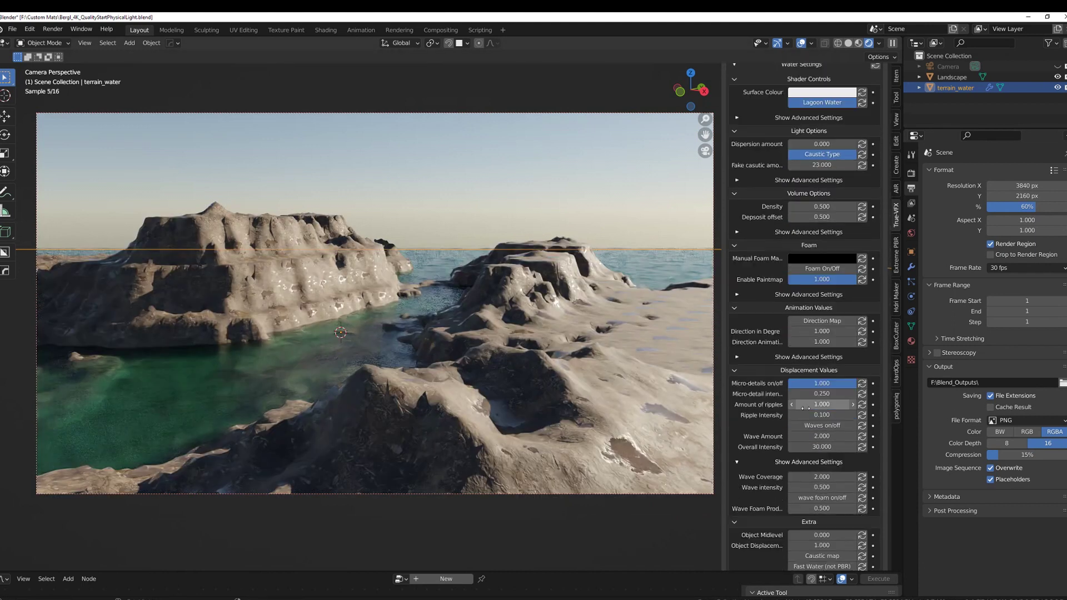
{"action": "scroll", "coordinate": [803, 408], "scroll_direction": "down", "scroll_amount": 2}
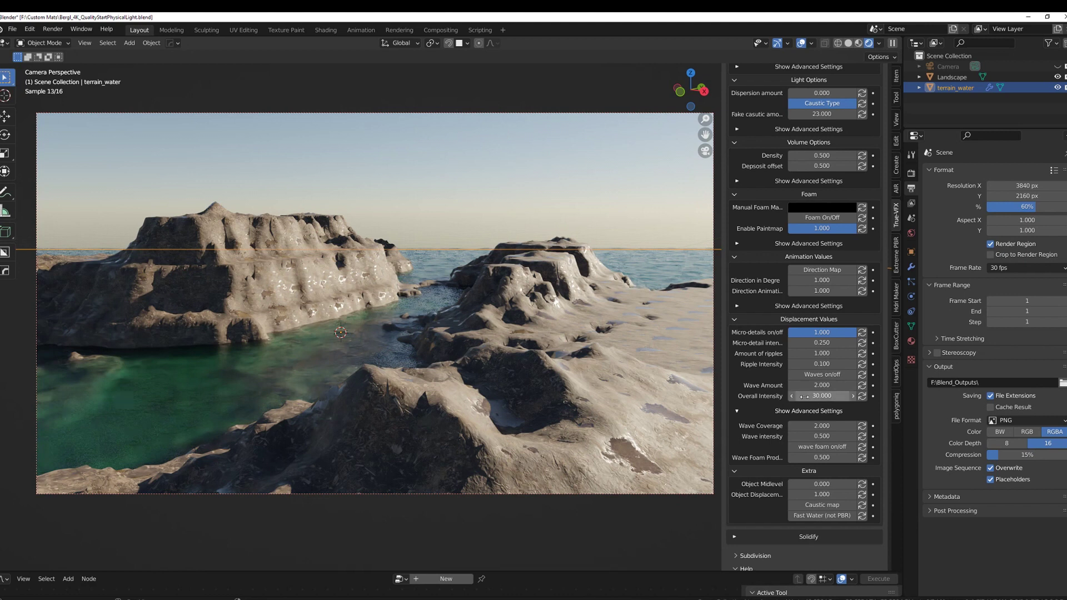
{"action": "left_click_drag", "start_coordinate": [803, 396], "coordinate": [844, 396]}
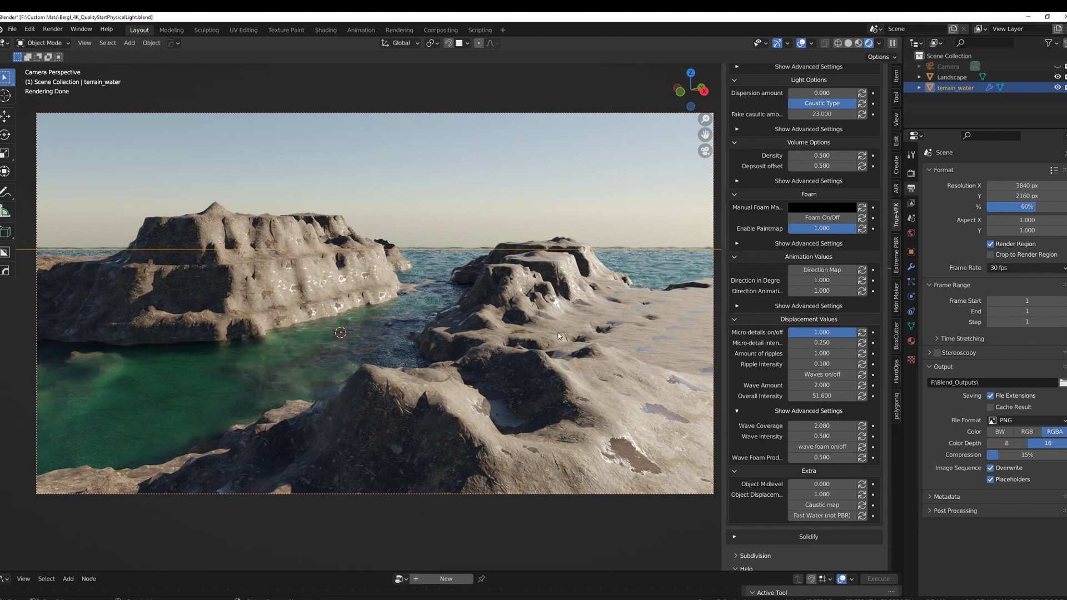
Step: Enable waves and wave foam for the water and reset the displacement's Overall Intensity to its default of 0.2
{"action": "left_click", "coordinate": [815, 376]}
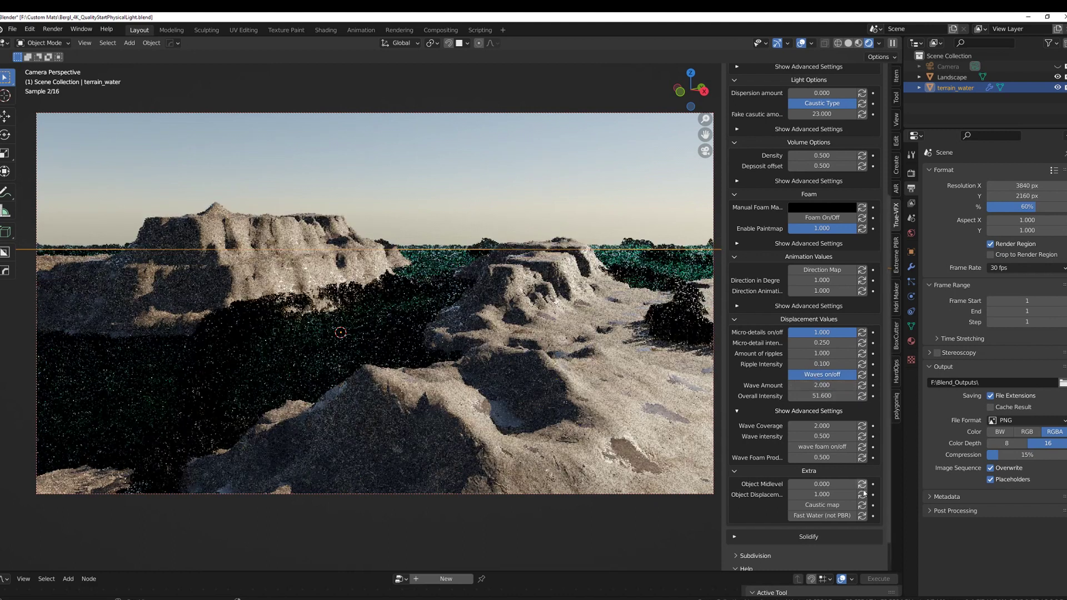
{"action": "left_click", "coordinate": [817, 447]}
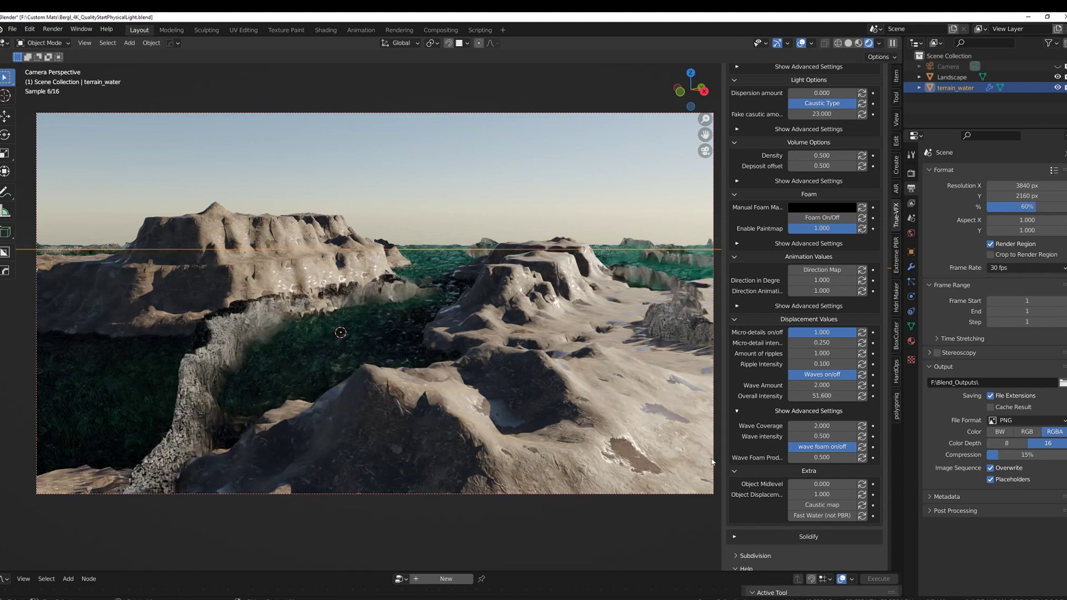
{"action": "left_click", "coordinate": [861, 396]}
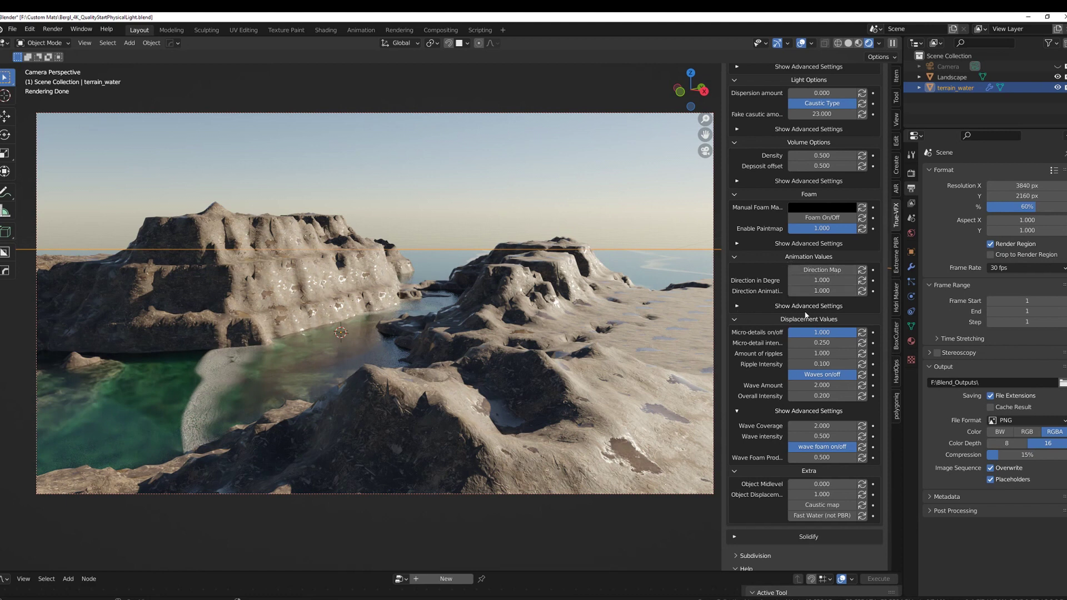
Step: Reveal the water's advanced animation settings, widen the sidebar to read their names, and set Wave rotation Degrees to -71
{"action": "left_click", "coordinate": [737, 306]}
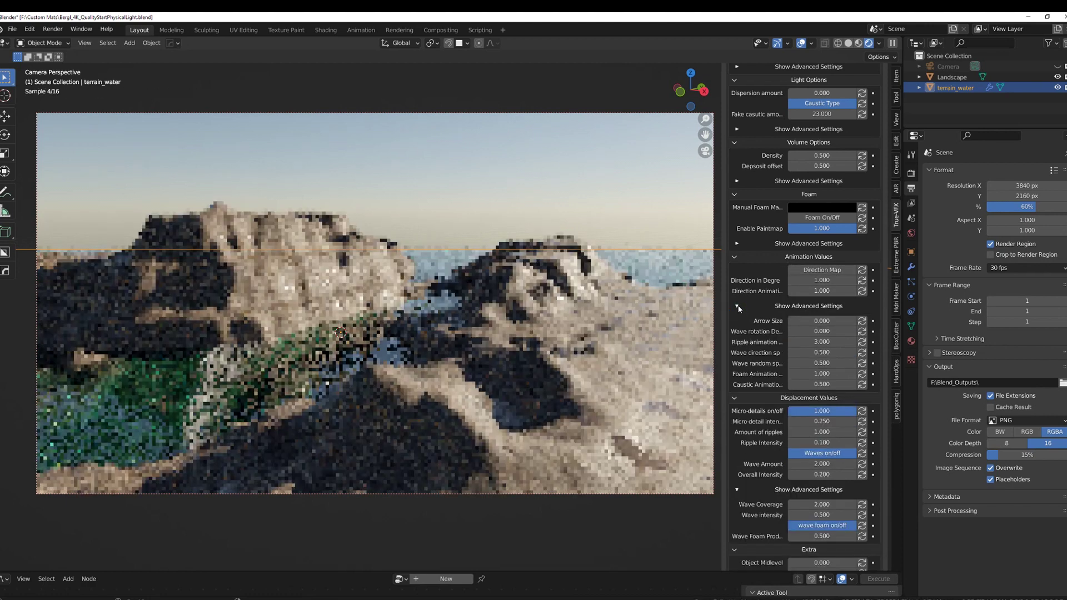
{"action": "left_click_drag", "start_coordinate": [725, 330], "coordinate": [589, 332]}
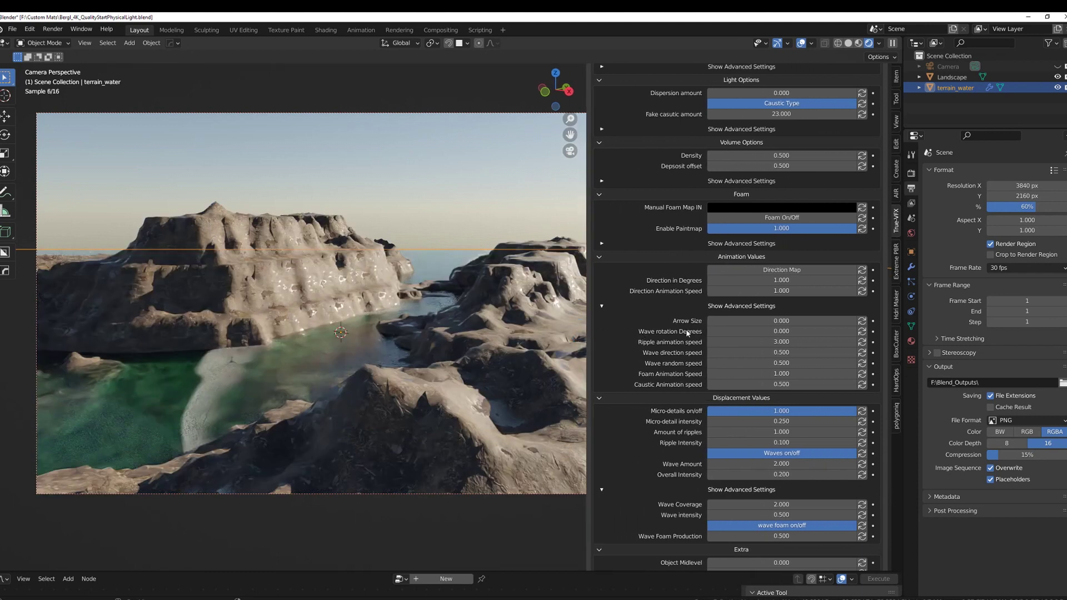
{"action": "left_click_drag", "start_coordinate": [587, 322], "coordinate": [692, 314]}
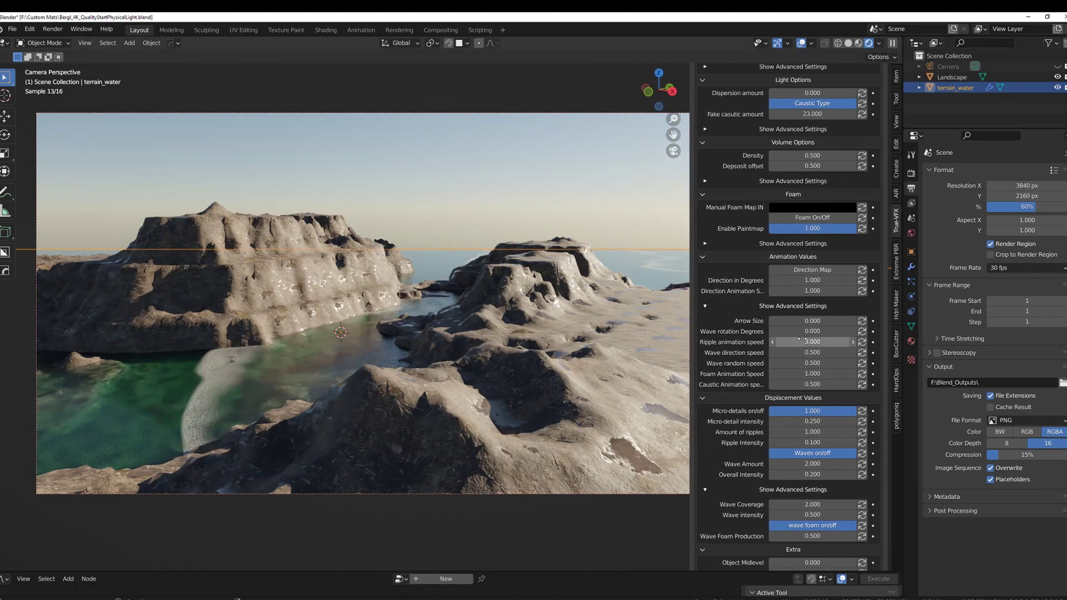
{"action": "left_click_drag", "start_coordinate": [812, 332], "coordinate": [777, 331]}
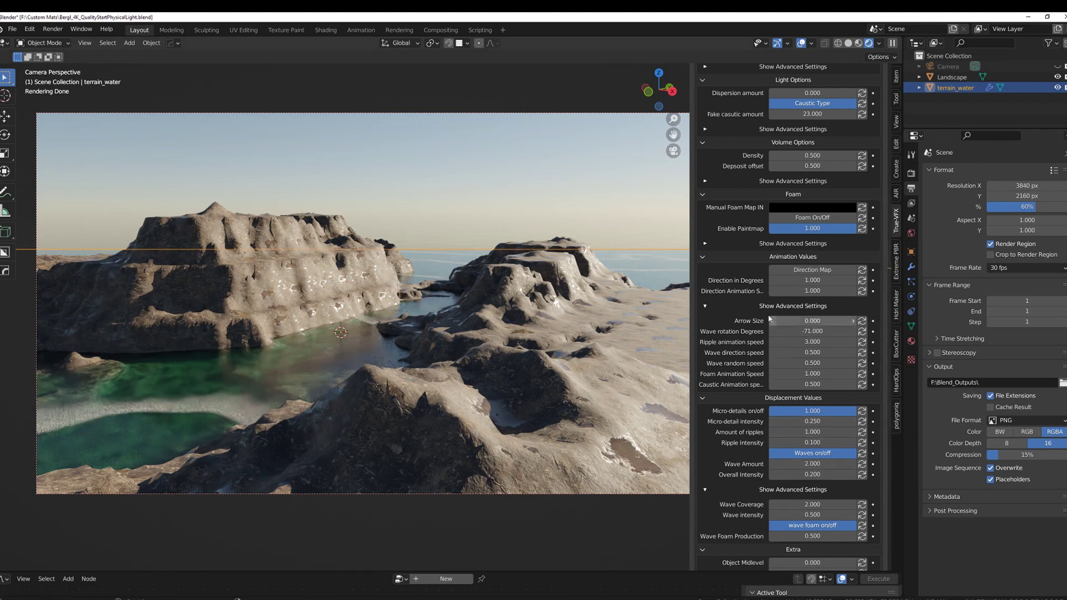
{"action": "left_click", "coordinate": [702, 255]}
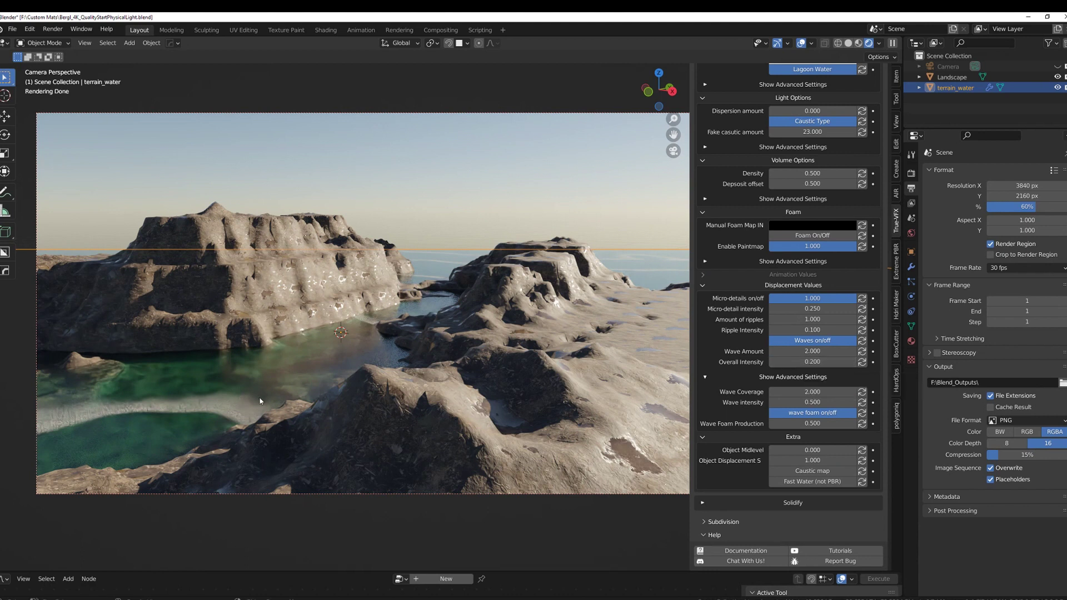
Step: Try an Overall Intensity of 3.9 for the water displacement and reset it to its default
{"action": "left_click_drag", "start_coordinate": [804, 362], "coordinate": [1011, 362]}
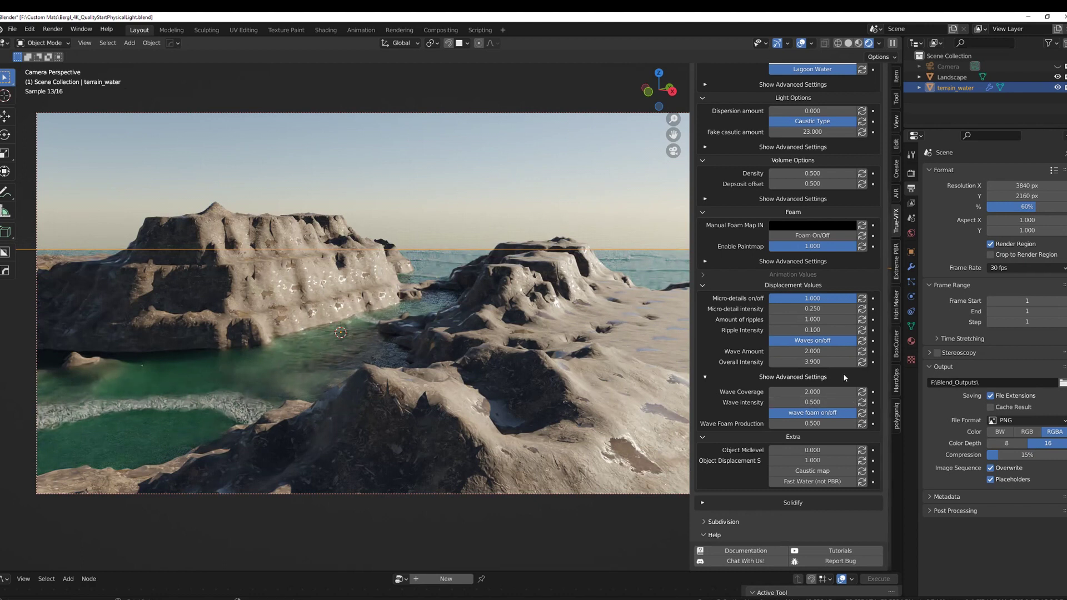
{"action": "left_click", "coordinate": [861, 362]}
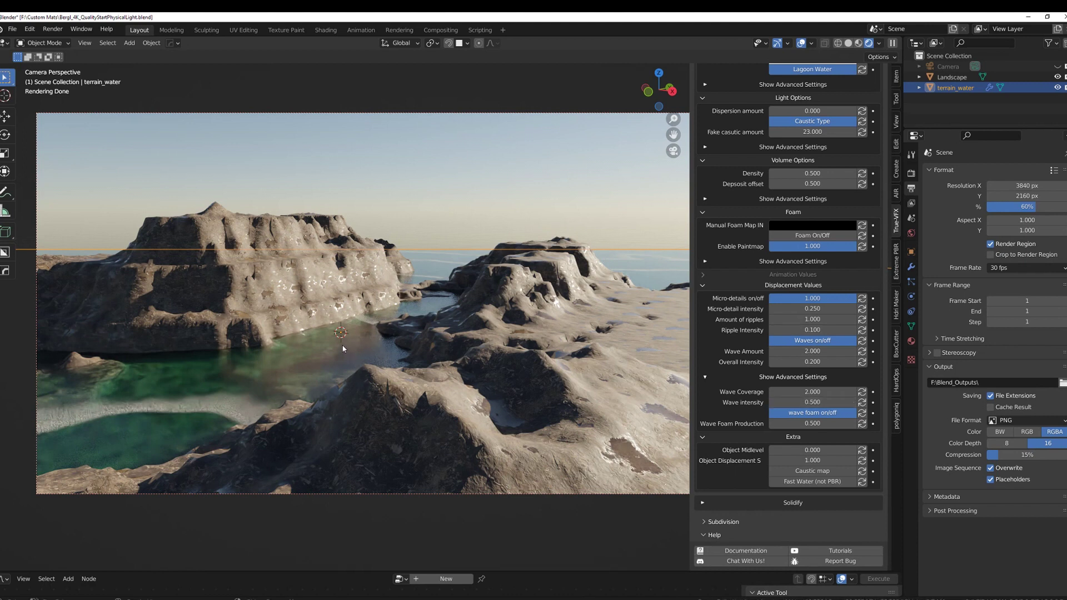
Step: Set the water displacement's Ripple Intensity to 25
{"action": "left_click", "coordinate": [803, 330]}
{"action": "type", "text": "5.4"}
{"action": "key", "text": "Return"}
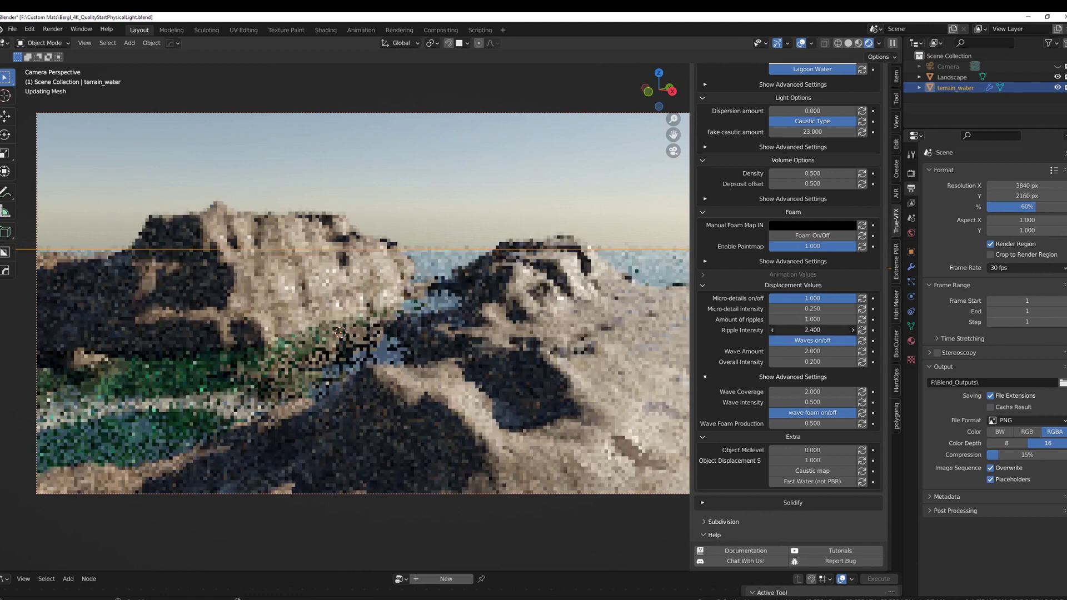
{"action": "left_click_drag", "start_coordinate": [833, 330], "coordinate": [892, 330]}
{"action": "left_click", "coordinate": [812, 330]}
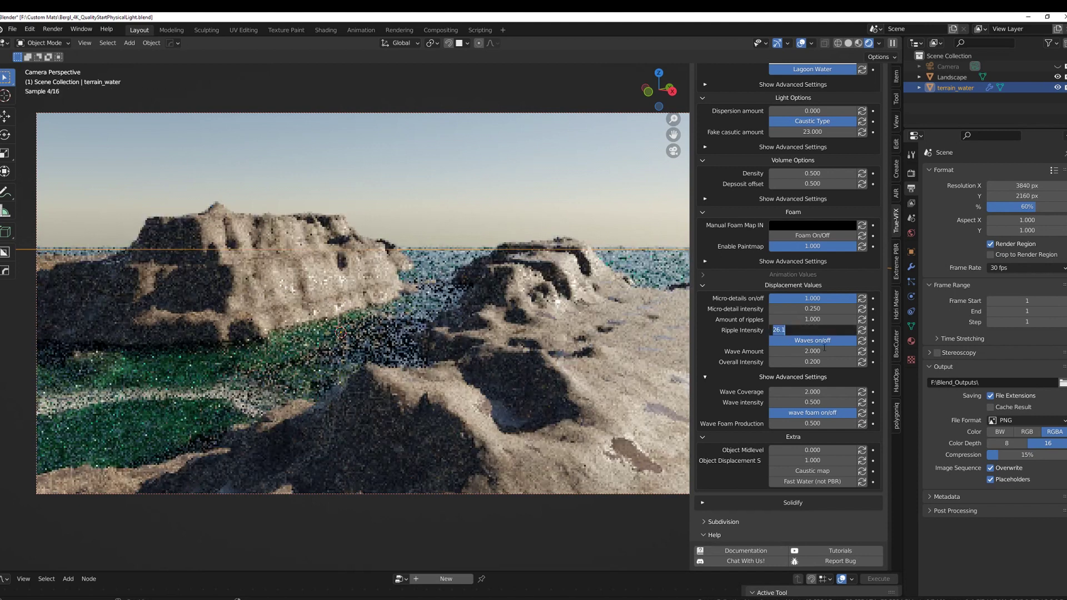
{"action": "type", "text": "25"}
{"action": "key", "text": "Return"}
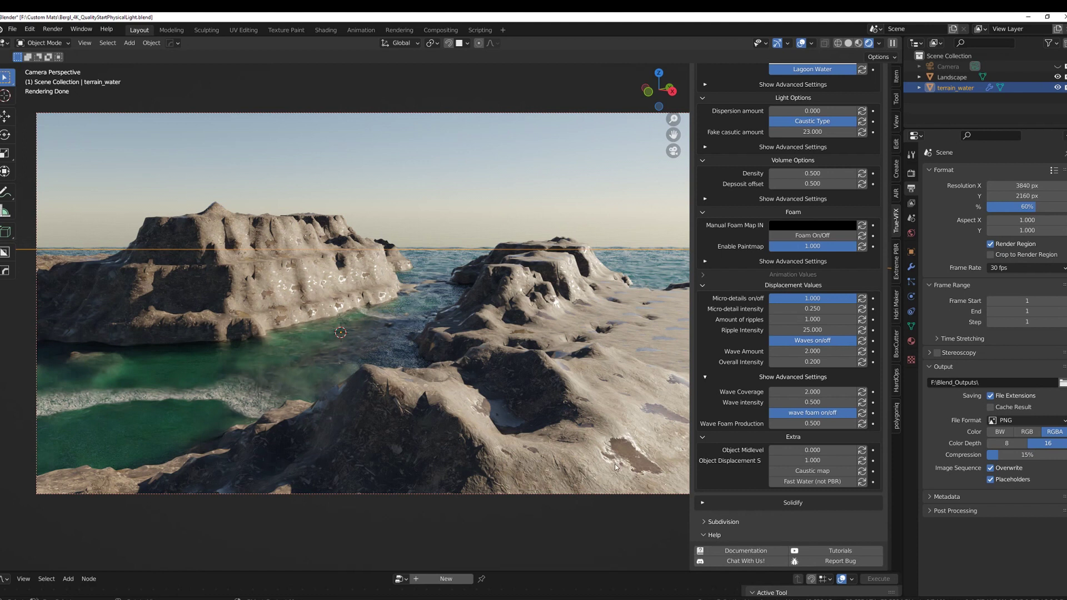
Step: Define a render region over the water channel and foreground foam, render it, and close the result
{"action": "key", "text": "ctrl+b"}
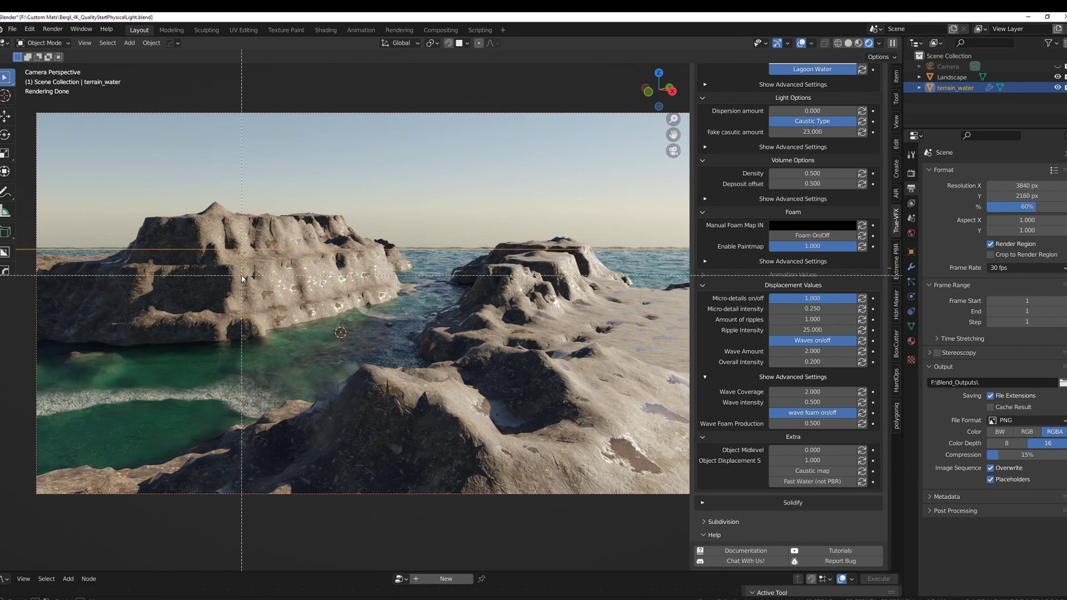
{"action": "left_click_drag", "start_coordinate": [211, 268], "coordinate": [447, 423]}
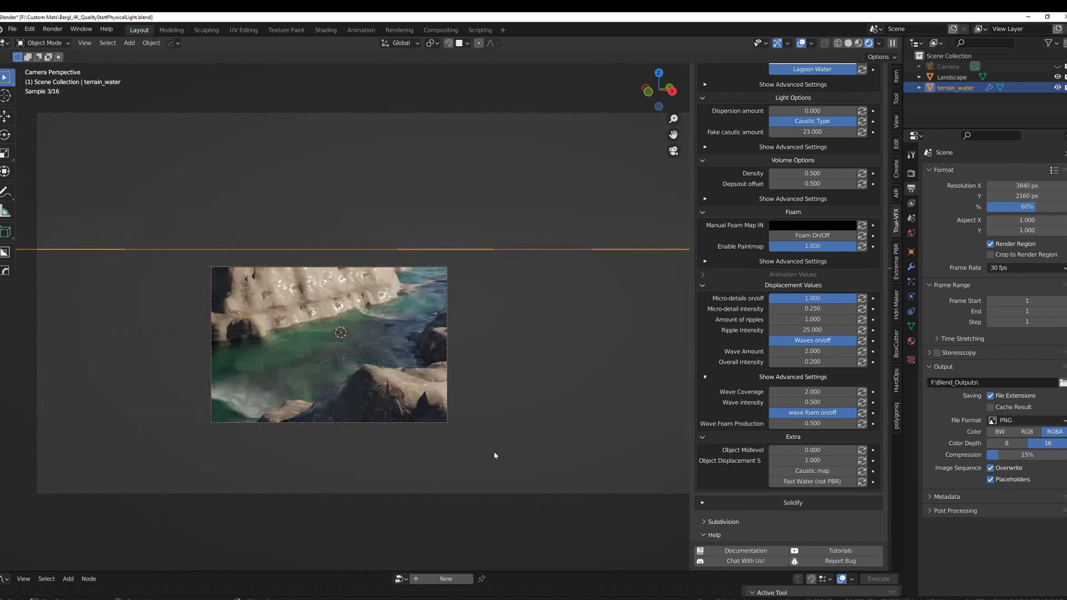
{"action": "key", "text": "F12"}
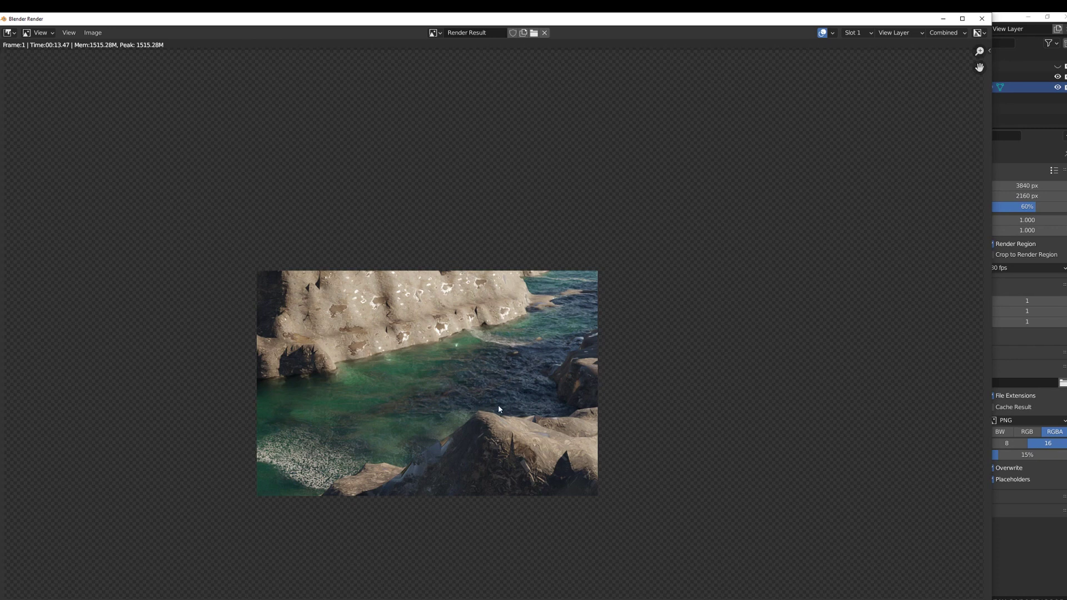
{"action": "left_click", "coordinate": [981, 18]}
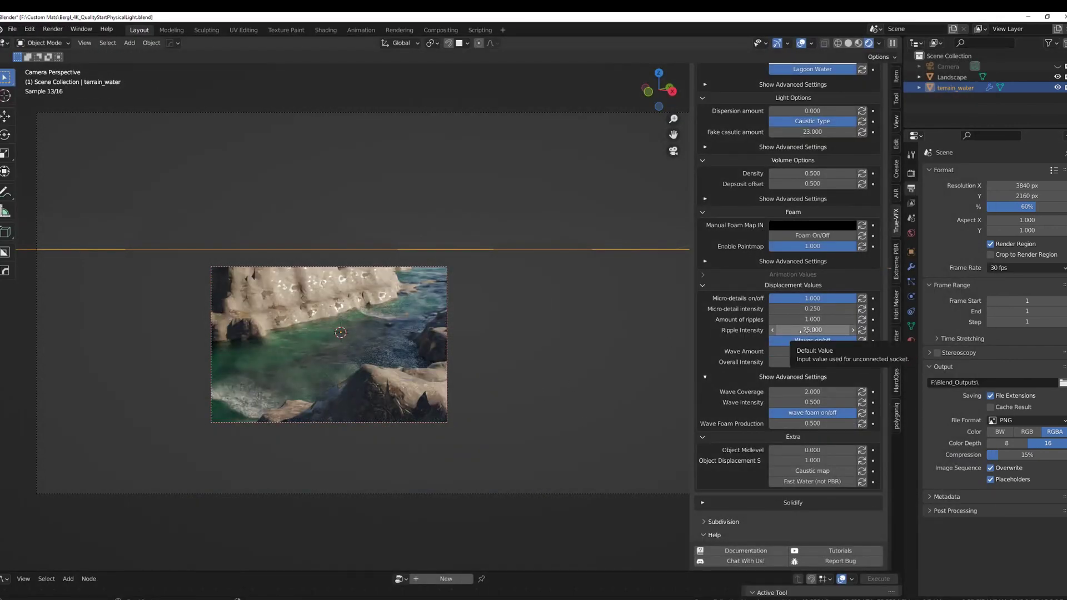
Step: Set the water displacement's Amount of ripples to 0.5
{"action": "left_click", "coordinate": [812, 319]}
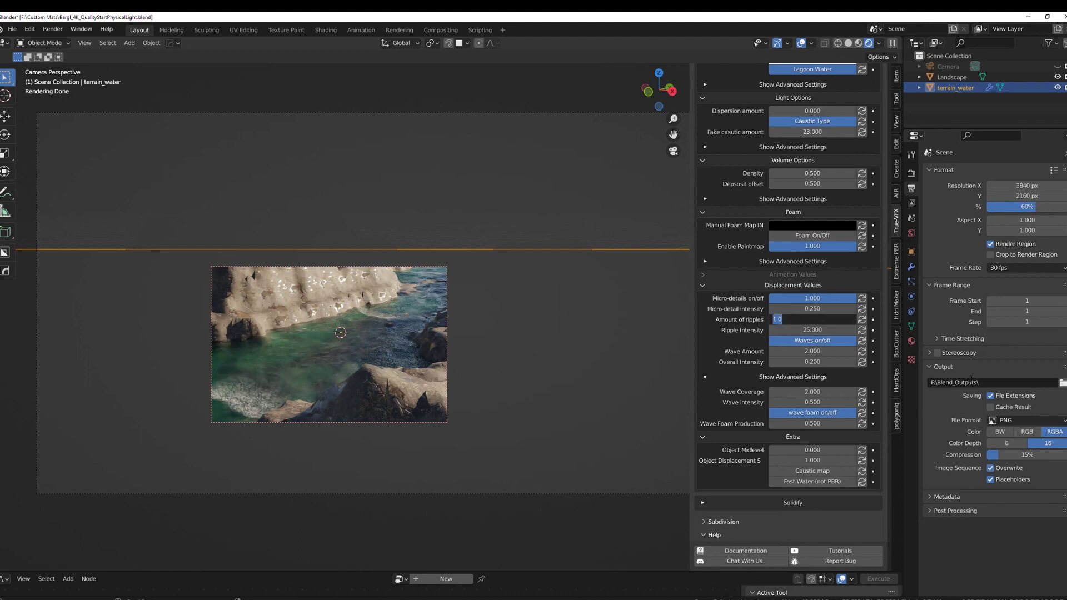
{"action": "type", "text": "0.5"}
{"action": "key", "text": "Return"}
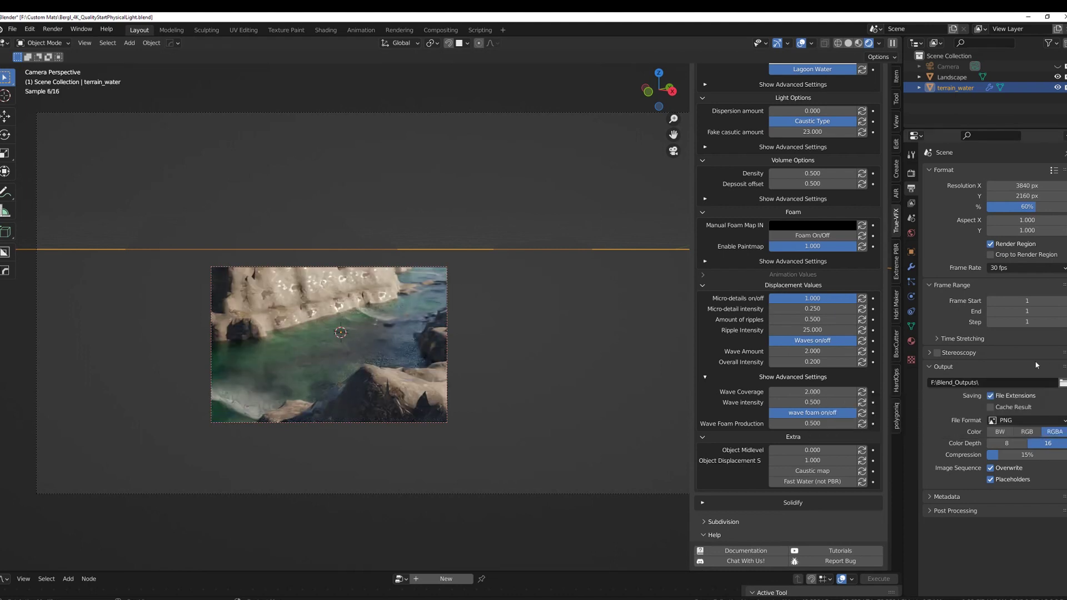
{"action": "left_click", "coordinate": [812, 308]}
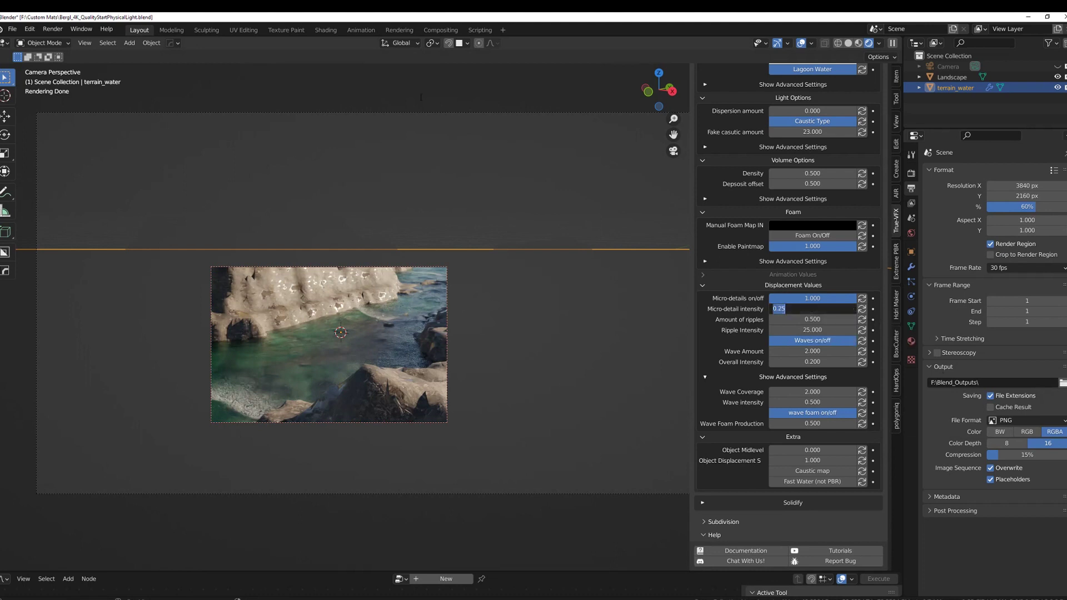
{"action": "left_click", "coordinate": [529, 99]}
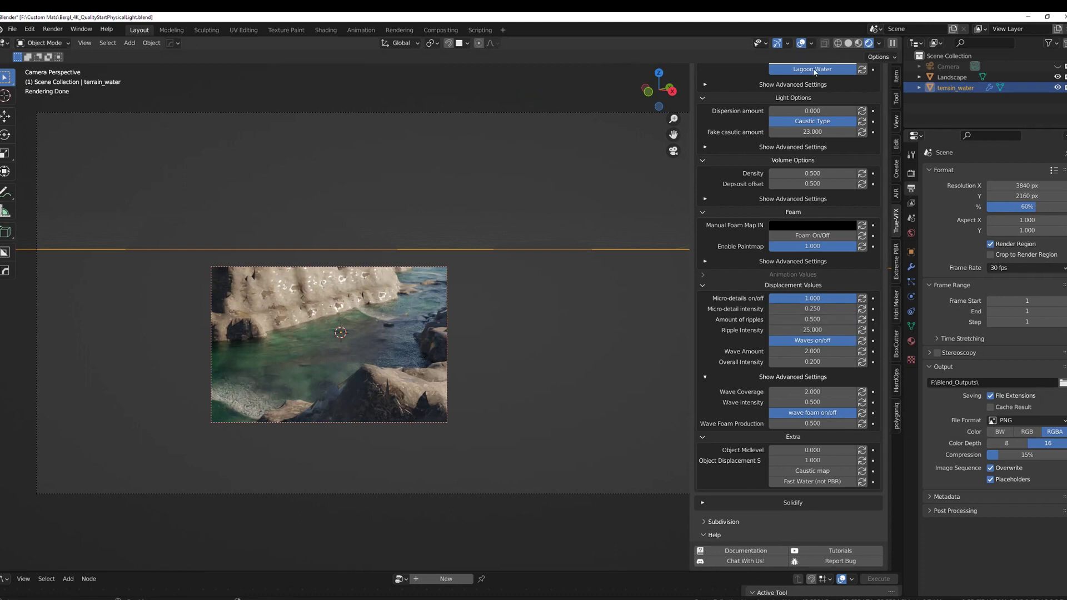
Step: Show the last render, switch to Slot 2, and render the water region into that slot for comparison
{"action": "key", "text": "F11"}
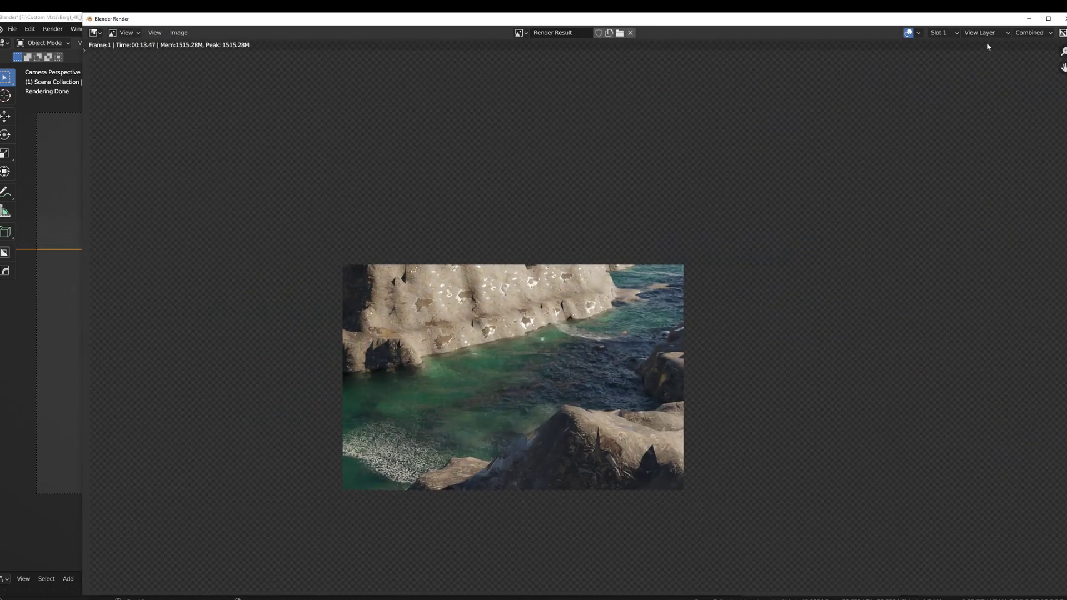
{"action": "left_click", "coordinate": [944, 33]}
{"action": "left_click", "coordinate": [939, 56]}
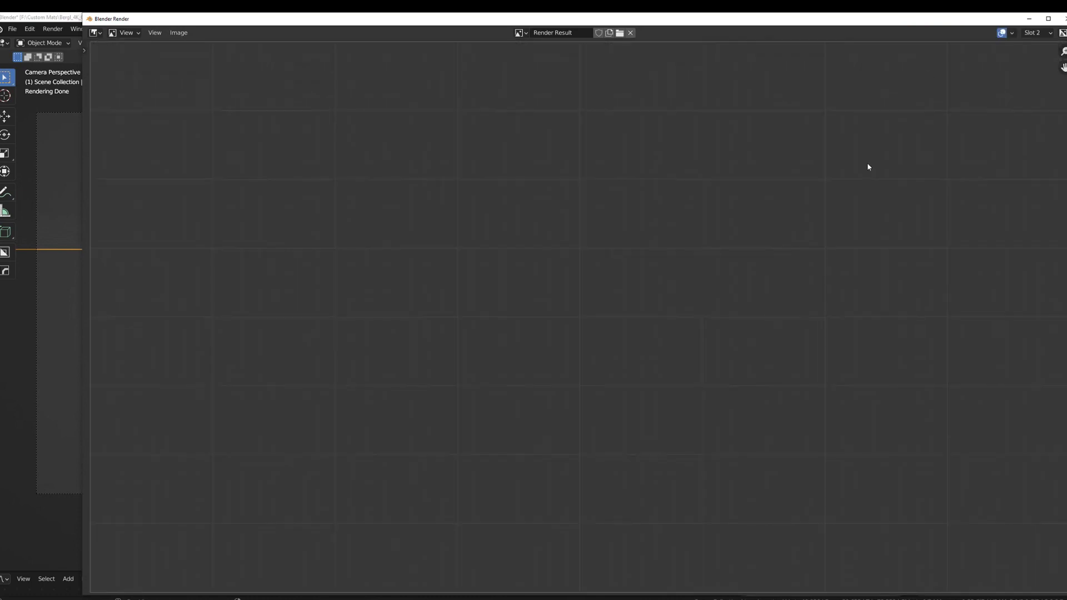
{"action": "key", "text": "F12"}
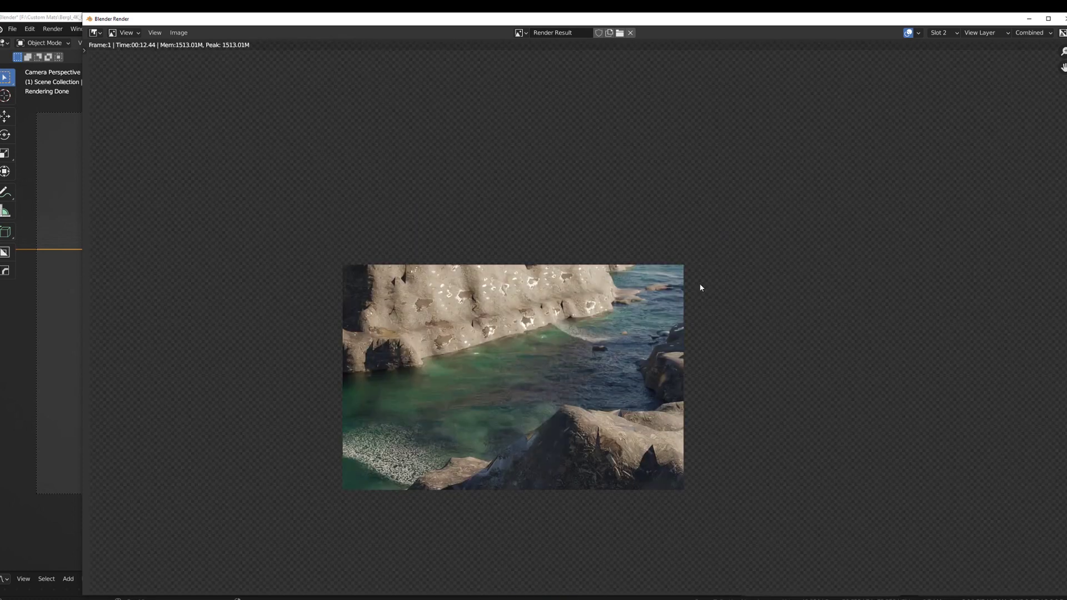
Step: Compare the water renders in Slot 1 and Slot 2, then close the render window
{"action": "left_click", "coordinate": [941, 32]}
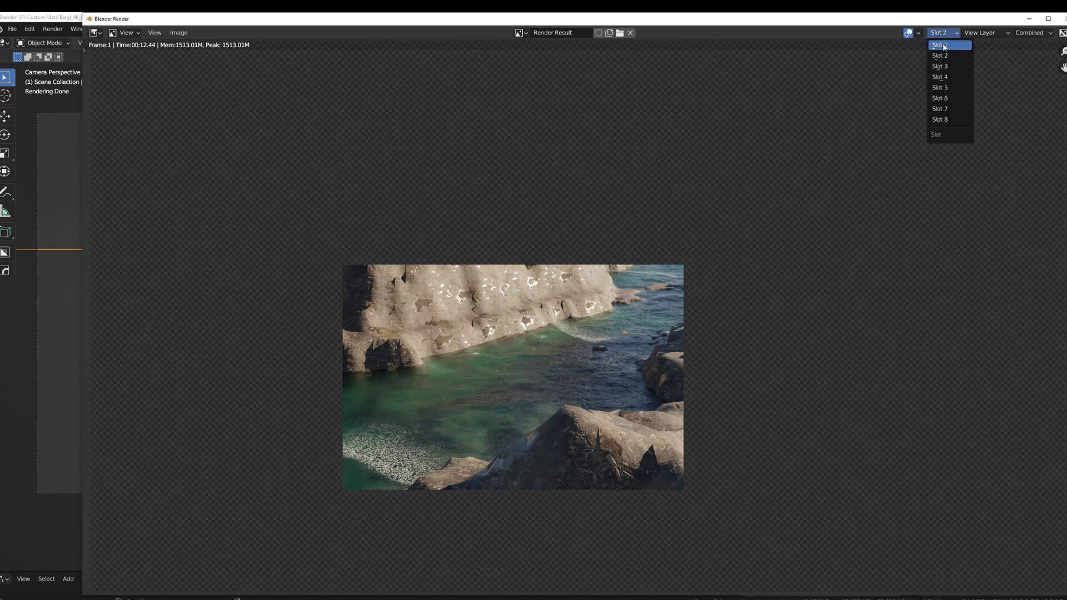
{"action": "left_click", "coordinate": [944, 46]}
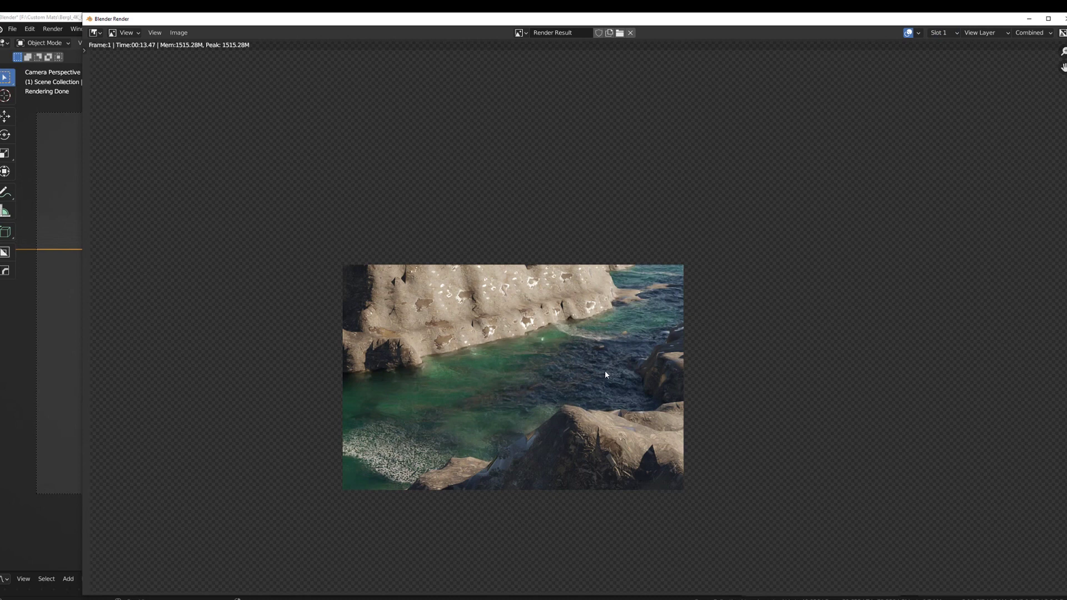
{"action": "left_click", "coordinate": [944, 36]}
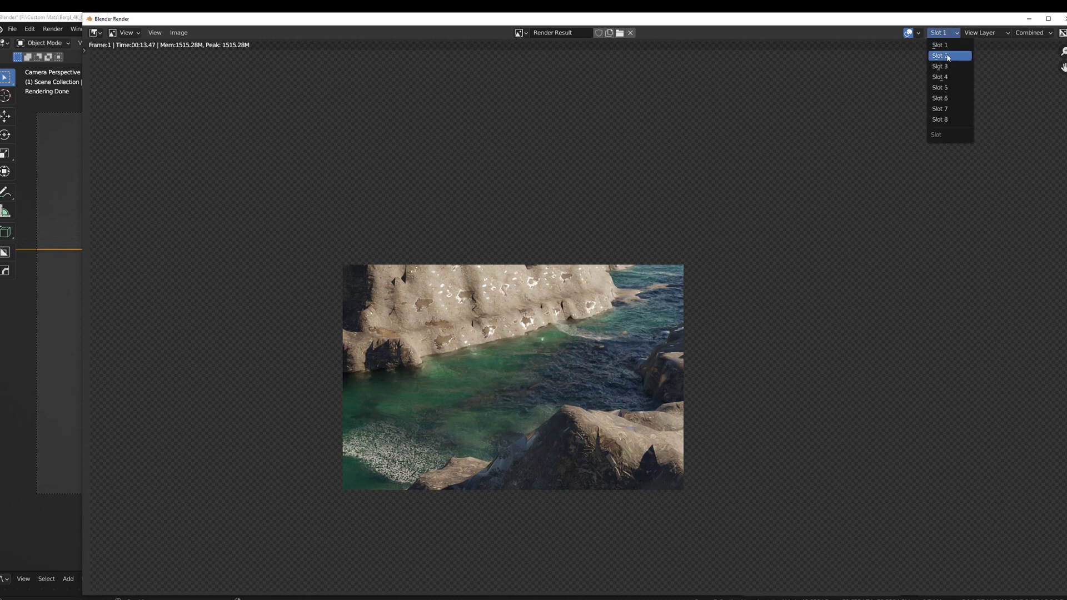
{"action": "left_click", "coordinate": [948, 56]}
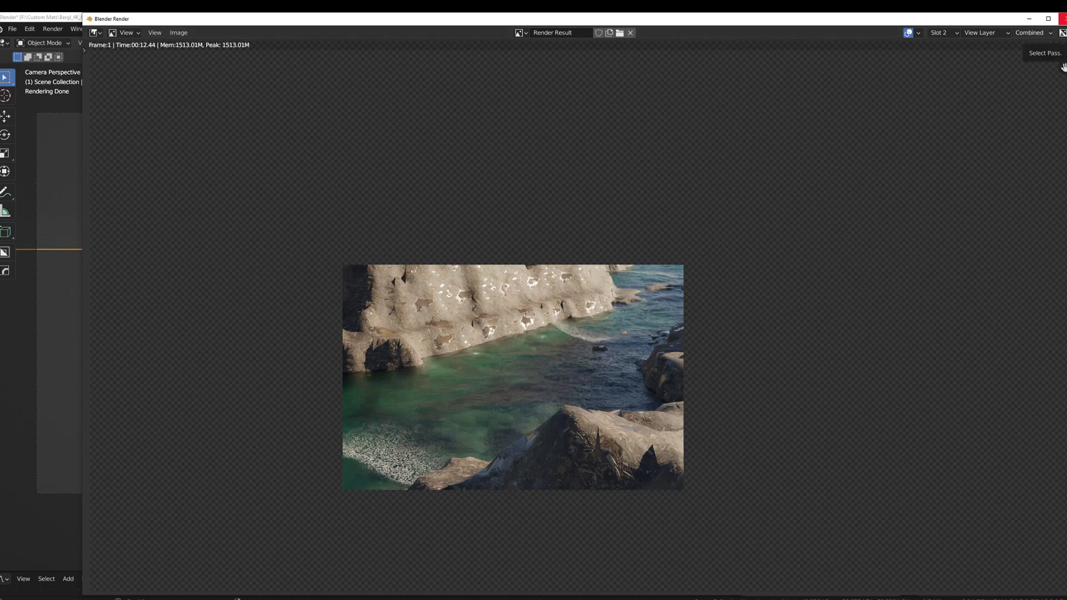
{"action": "left_click", "coordinate": [1062, 19]}
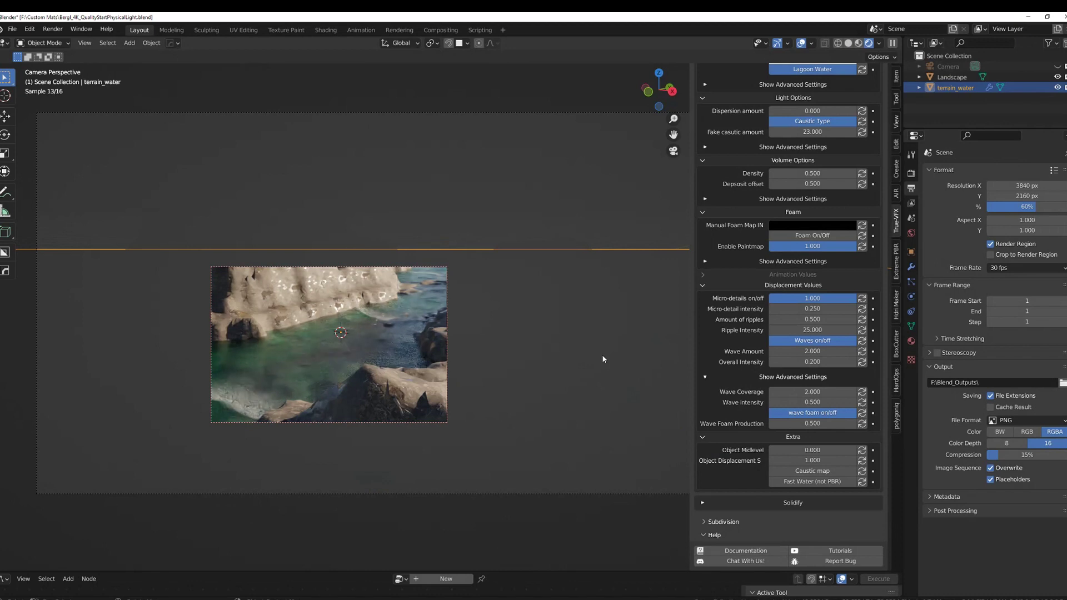
Step: Extend the render region over the whole camera frame and set the water displacement's Ripple Intensity to 50
{"action": "key", "text": "ctrl+b"}
{"action": "left_click_drag", "start_coordinate": [35, 108], "coordinate": [690, 513]}
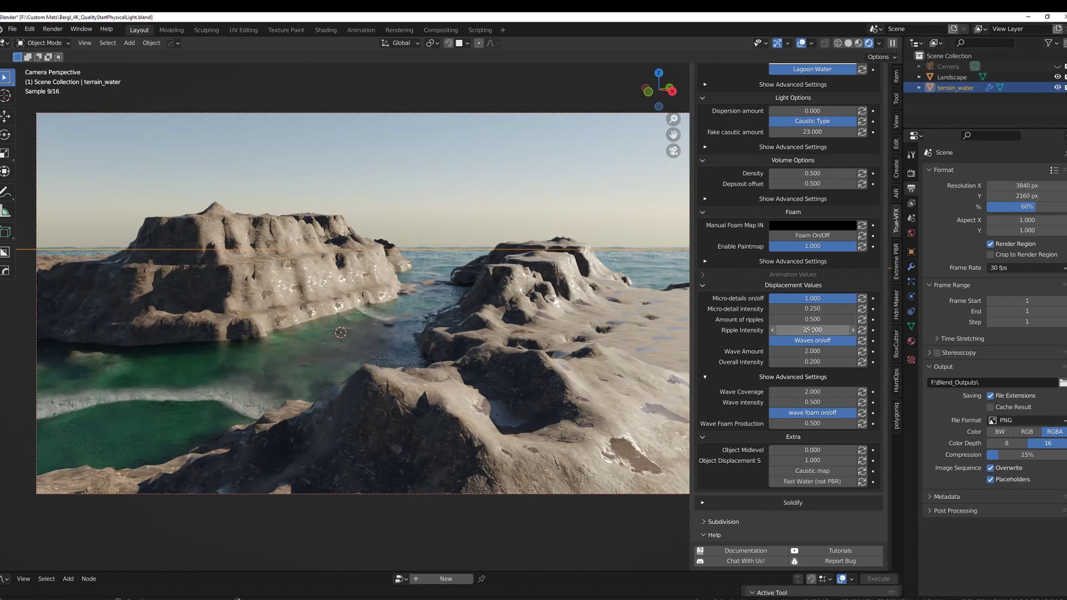
{"action": "left_click", "coordinate": [812, 330]}
{"action": "type", "text": "50"}
{"action": "key", "text": "Return"}
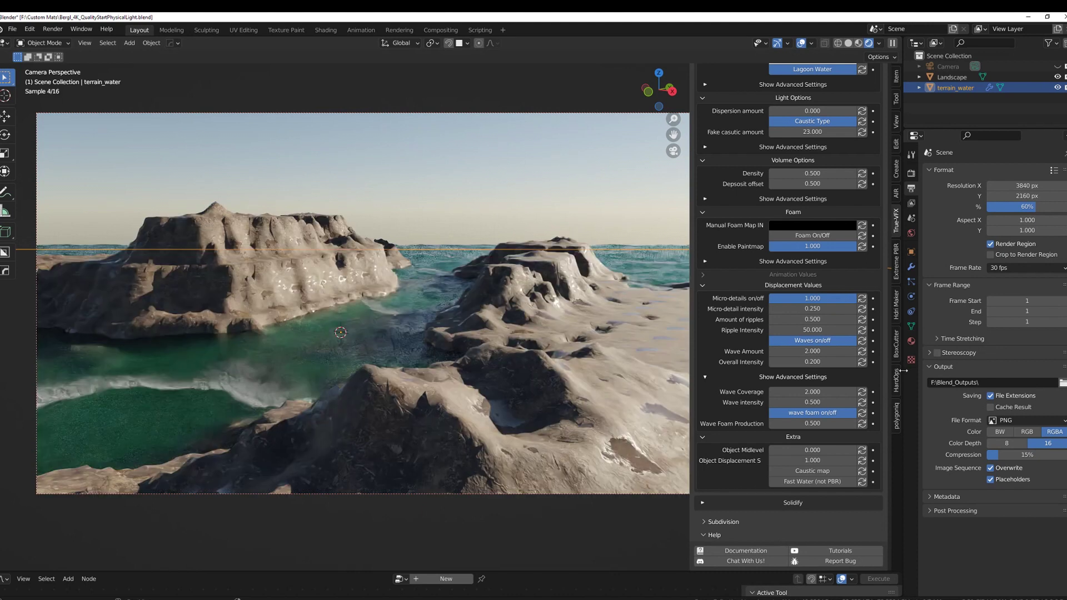
Step: Define a render region over the water channel and surrounding rocks, and render it into Slot 3
{"action": "key", "text": "ctrl+b"}
{"action": "left_click_drag", "start_coordinate": [198, 257], "coordinate": [508, 425]}
{"action": "key", "text": "F12"}
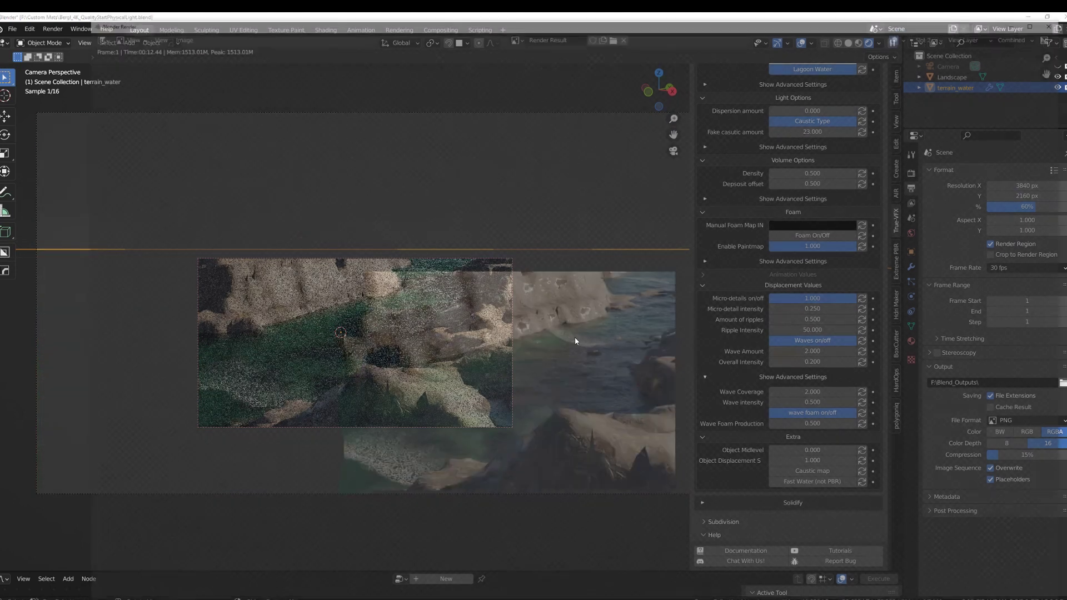
{"action": "left_click", "coordinate": [939, 35]}
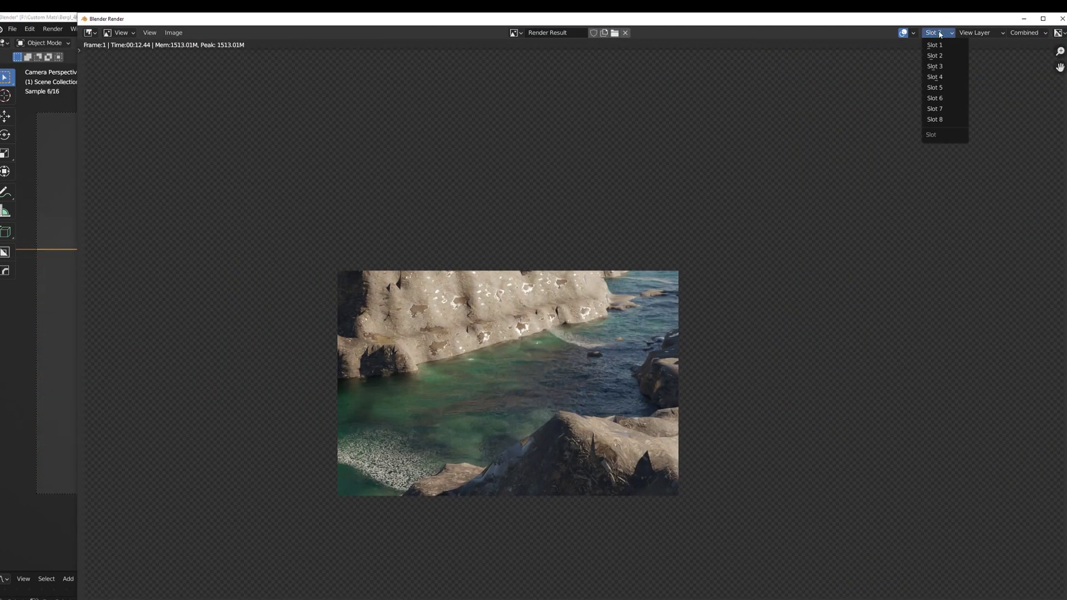
{"action": "left_click", "coordinate": [945, 68]}
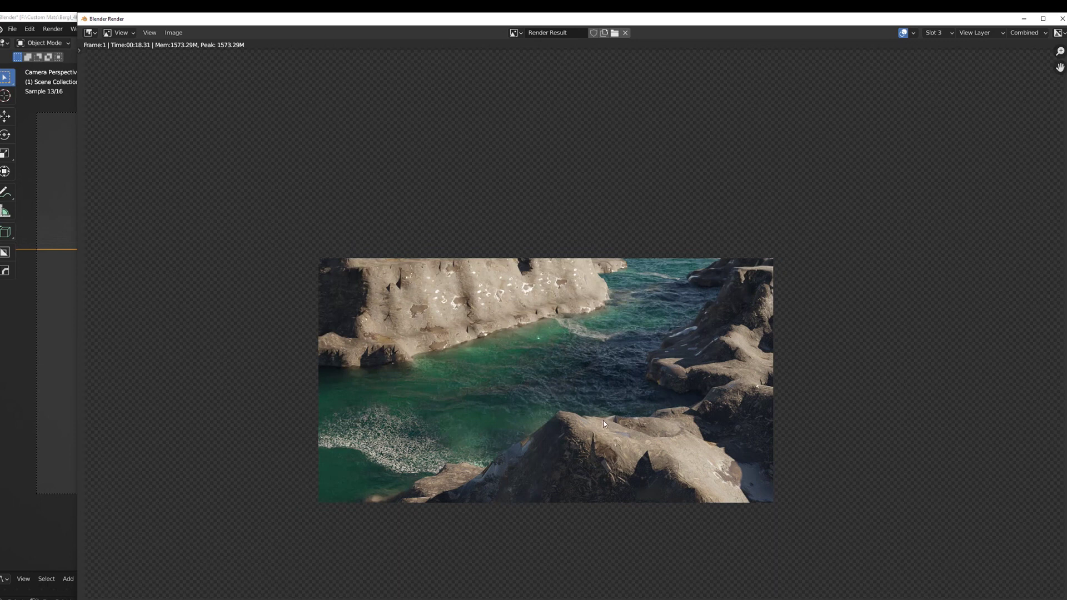
Step: Compare the renders in Slots 1, 2 and 3, then close the render window
{"action": "left_click", "coordinate": [939, 33]}
{"action": "left_click", "coordinate": [941, 52]}
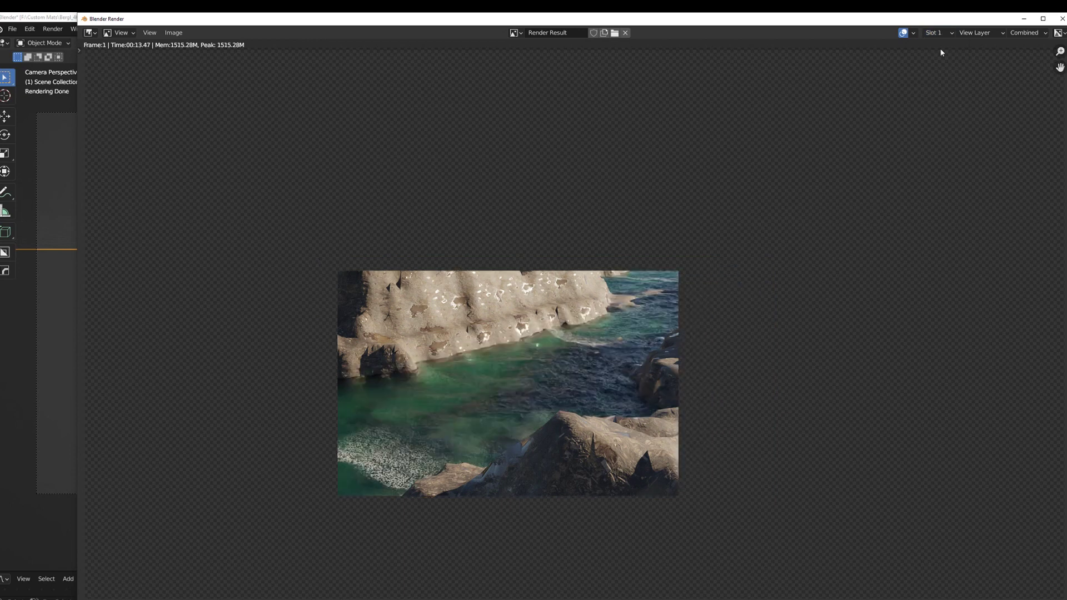
{"action": "left_click", "coordinate": [936, 33]}
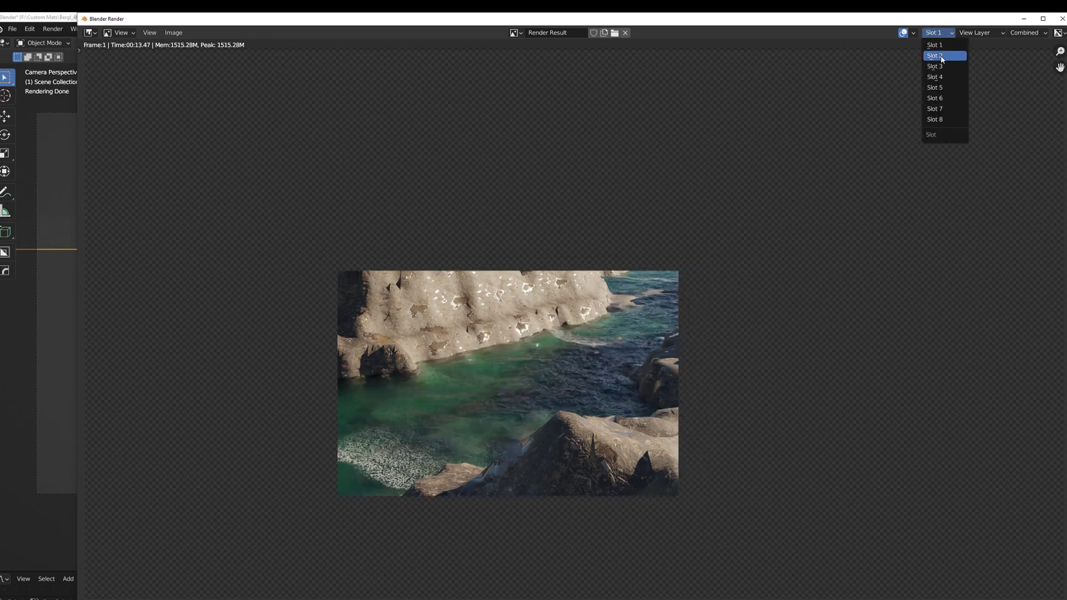
{"action": "left_click", "coordinate": [942, 56]}
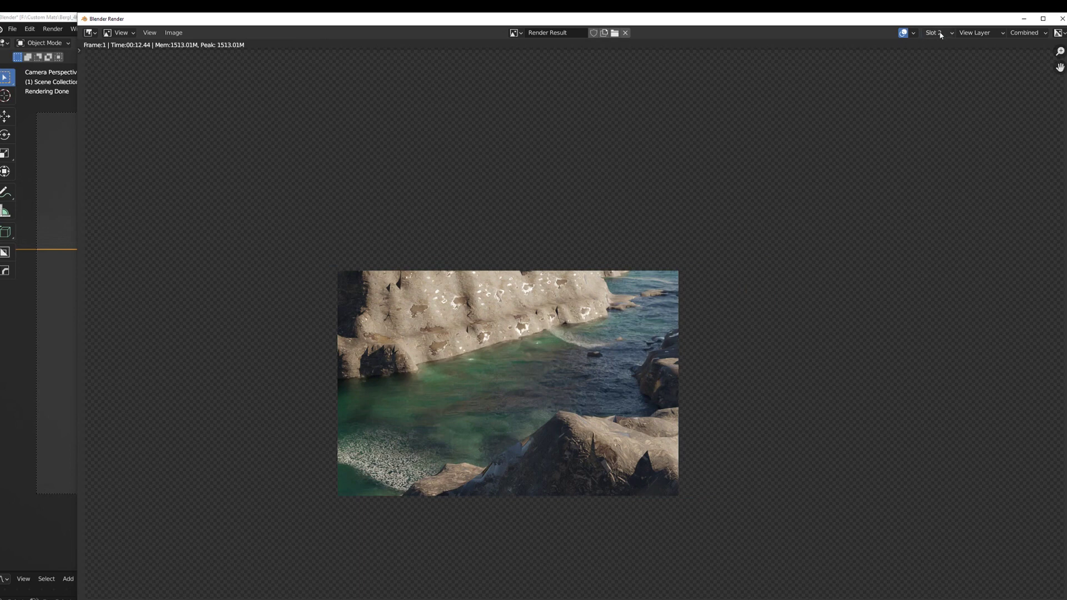
{"action": "left_click", "coordinate": [940, 35]}
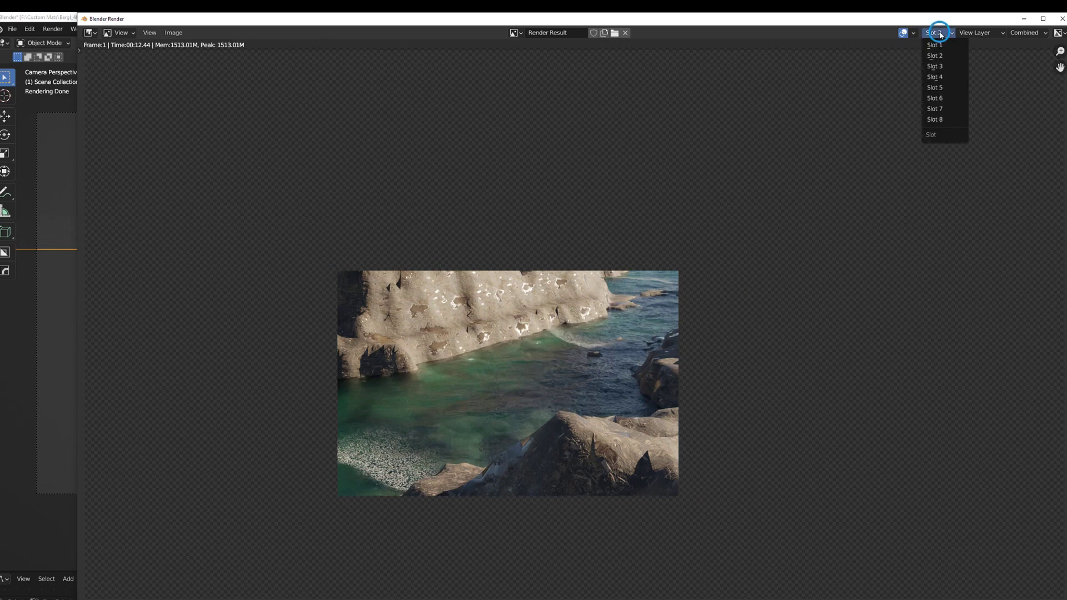
{"action": "left_click", "coordinate": [944, 66]}
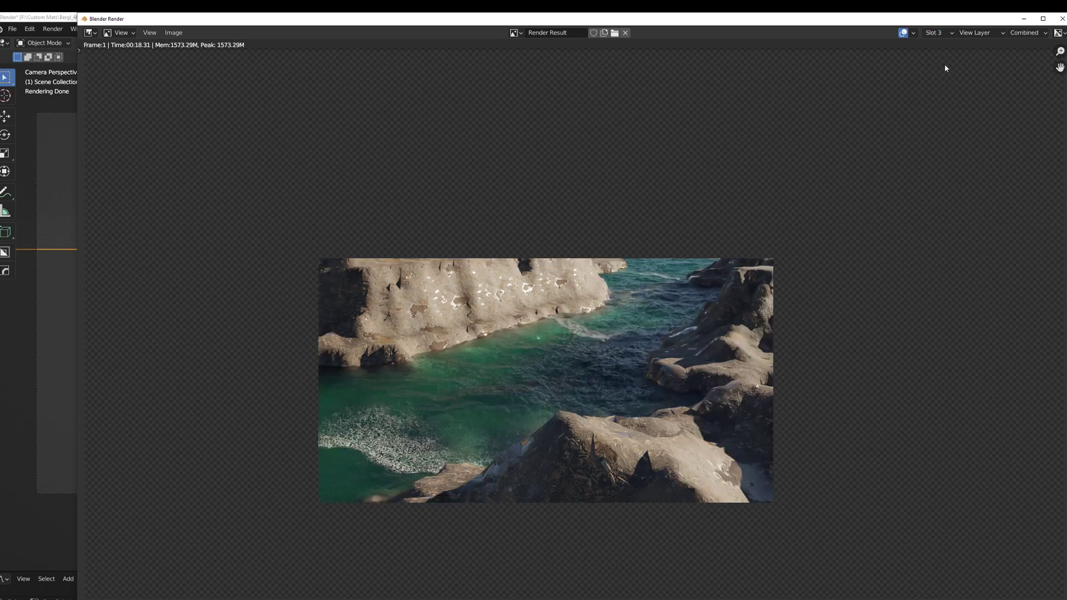
{"action": "left_click", "coordinate": [1062, 18]}
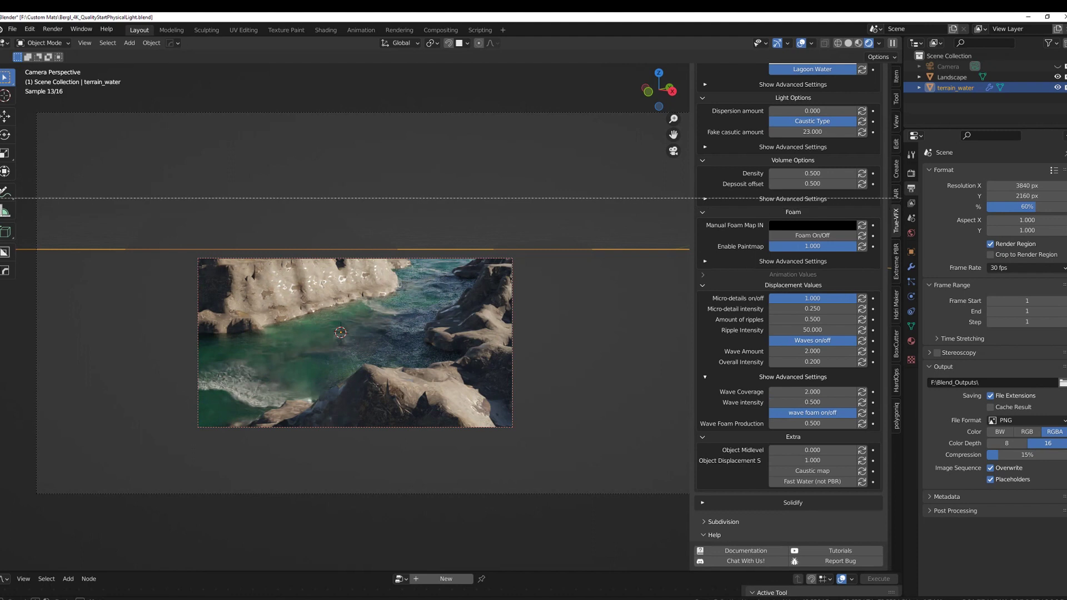
Step: Expand the render region to the full camera view and set the water's Wave Amount to 3
{"action": "left_click_drag", "start_coordinate": [112, 221], "coordinate": [820, 522]}
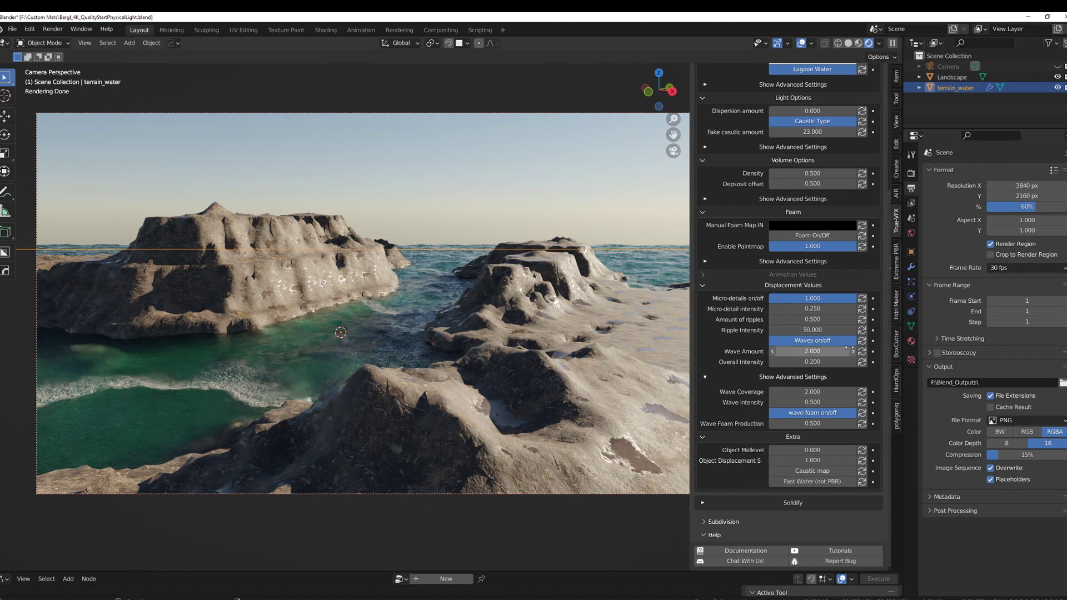
{"action": "left_click", "coordinate": [812, 351]}
{"action": "type", "text": "3"}
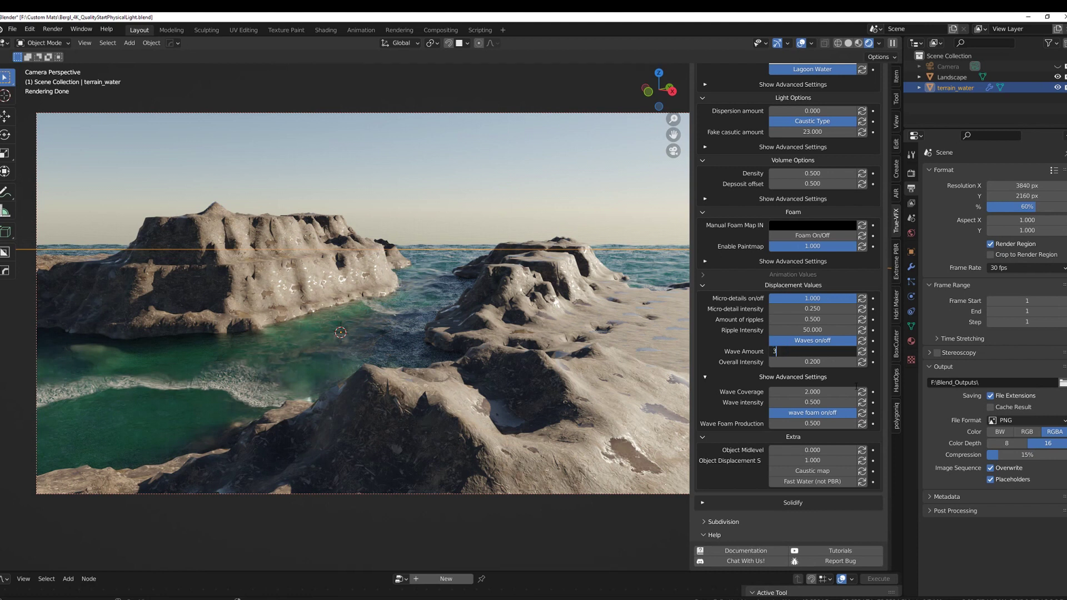
{"action": "key", "text": "Return"}
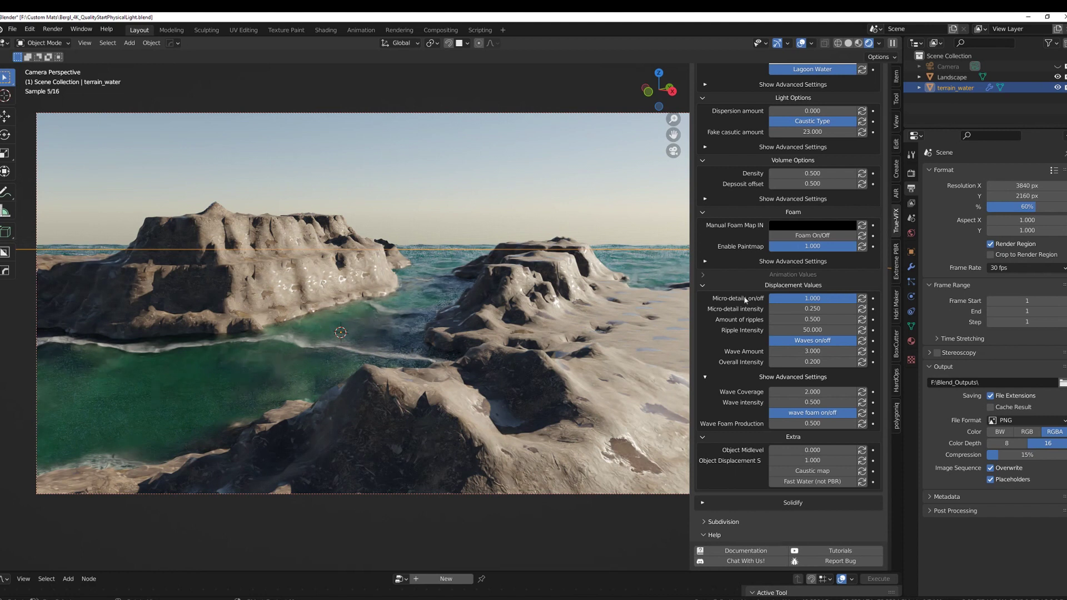
Step: Try a Wave Amount of 5 on the water, then set it back to 3
{"action": "left_click", "coordinate": [813, 351]}
{"action": "type", "text": "5"}
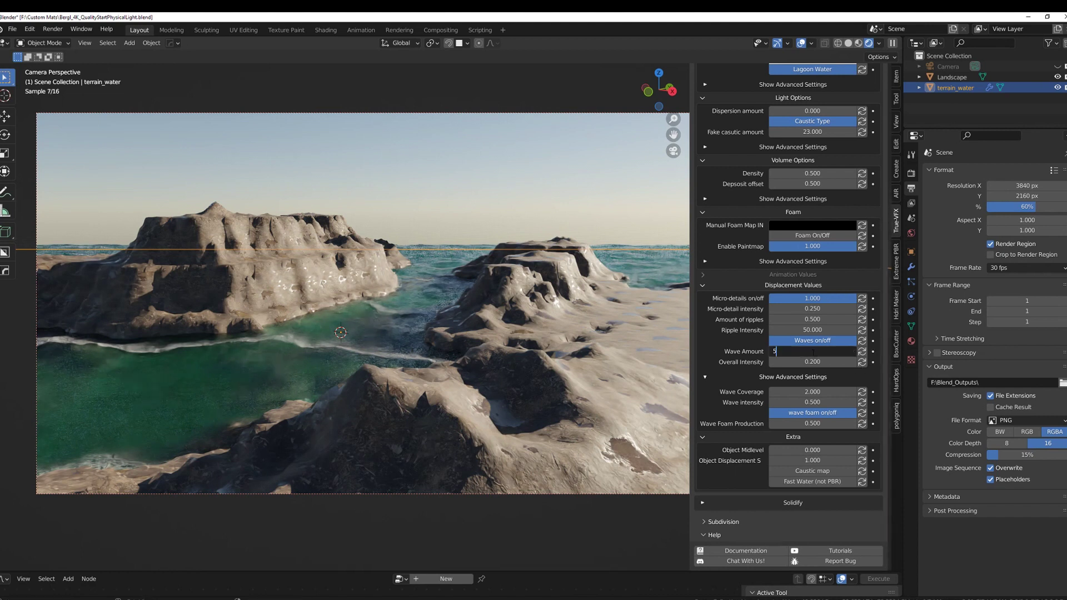
{"action": "key", "text": "Return"}
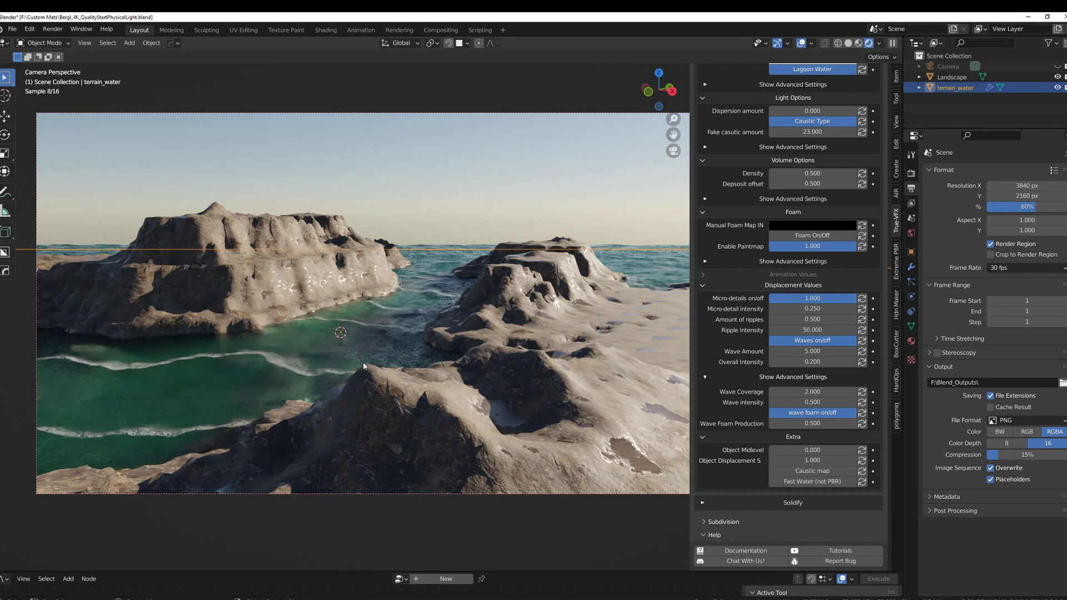
{"action": "double_click", "coordinate": [812, 351]}
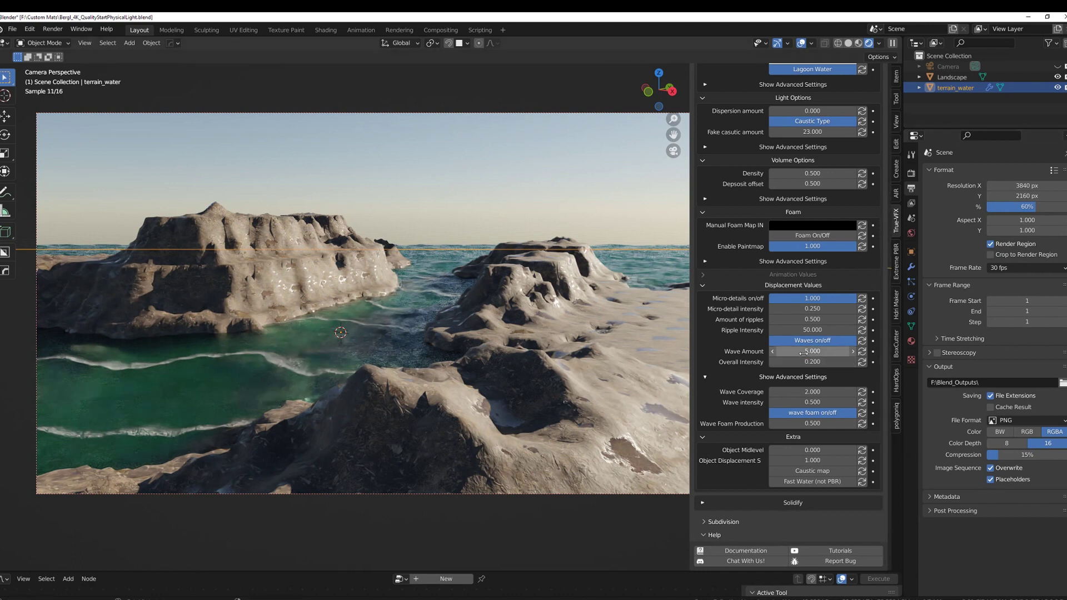
{"action": "type", "text": "3"}
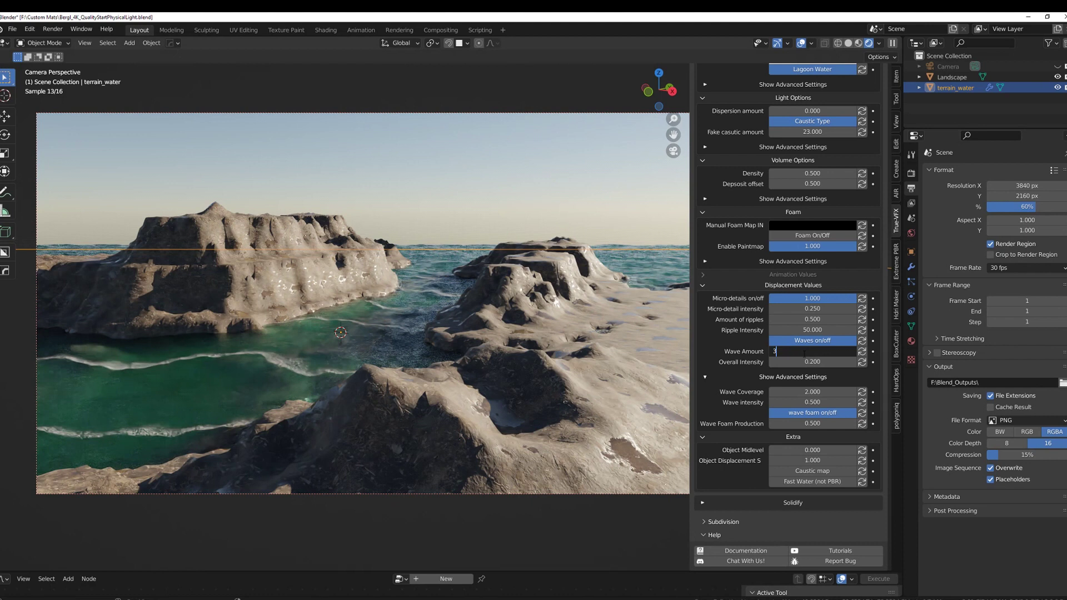
{"action": "key", "text": "Return"}
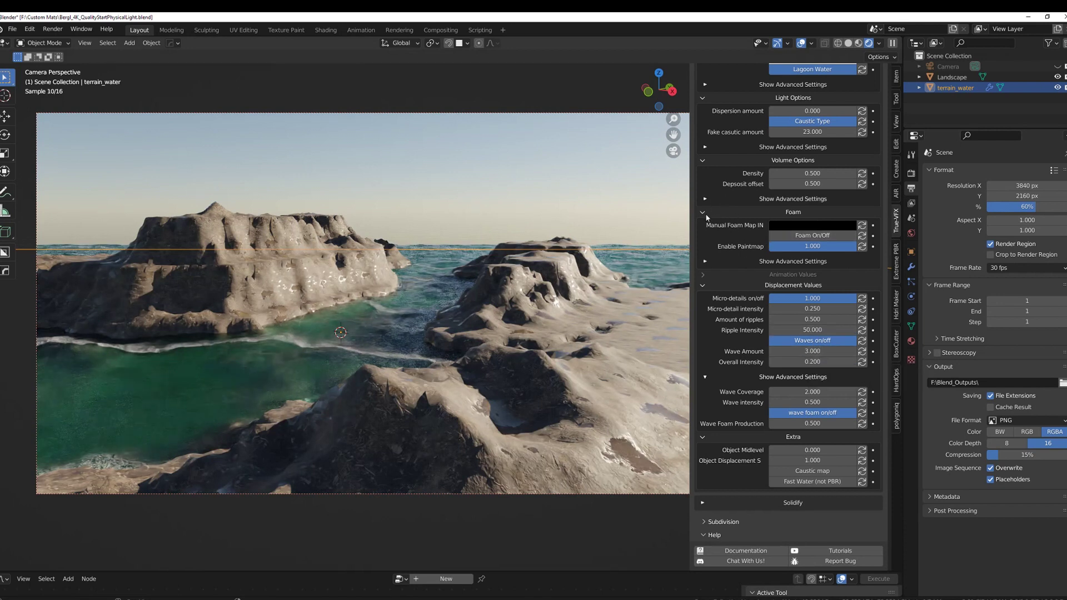
Step: Set Wave rotation Degrees to -31.8 in the water's animation values
{"action": "scroll", "coordinate": [769, 265], "scroll_direction": "up", "scroll_amount": 1}
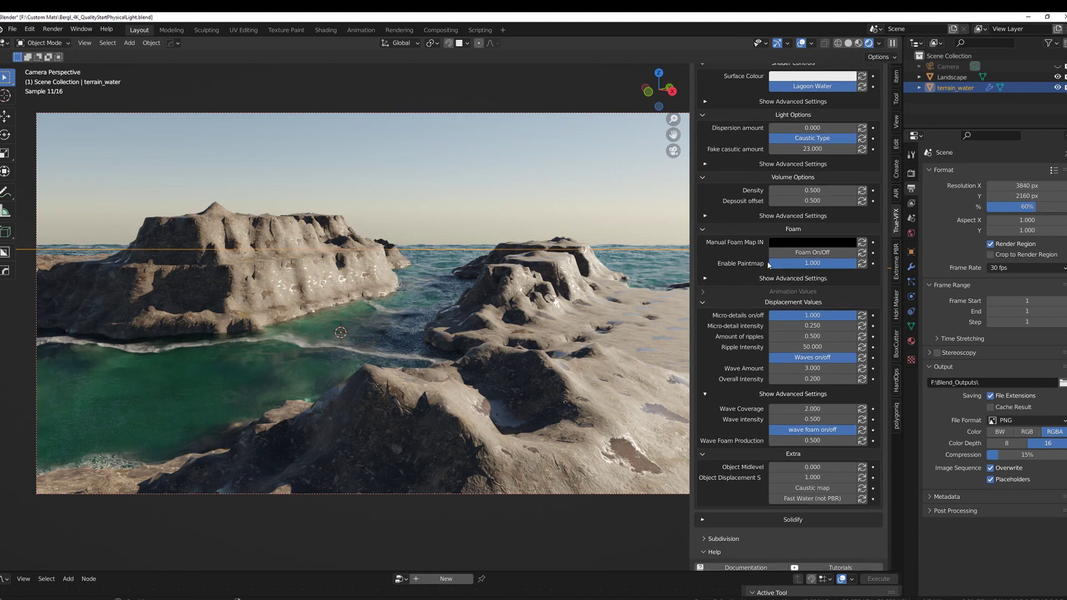
{"action": "left_click", "coordinate": [702, 293]}
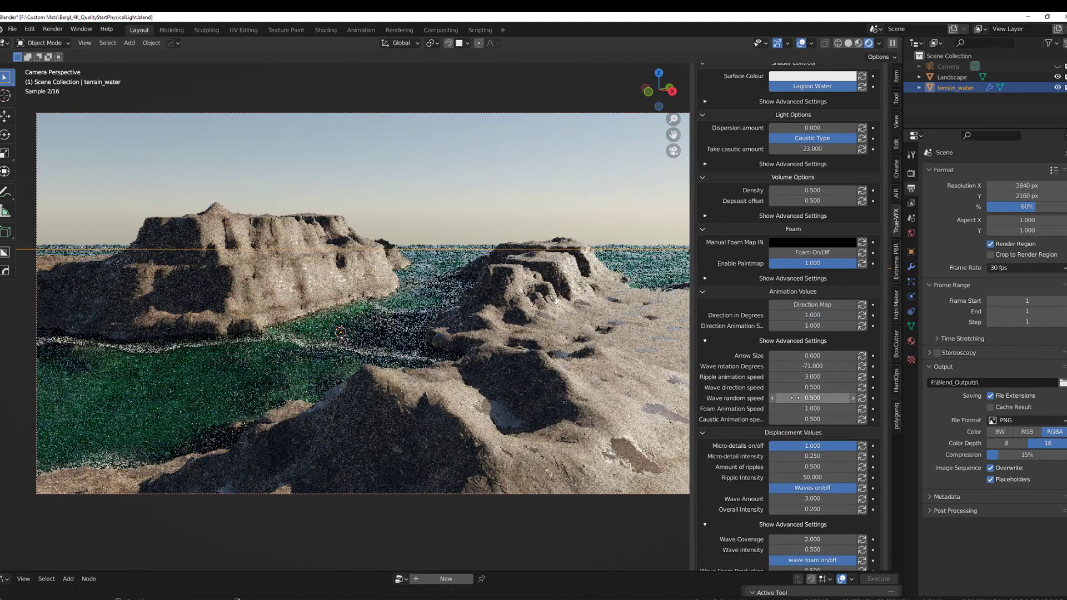
{"action": "left_click_drag", "start_coordinate": [800, 367], "coordinate": [860, 366]}
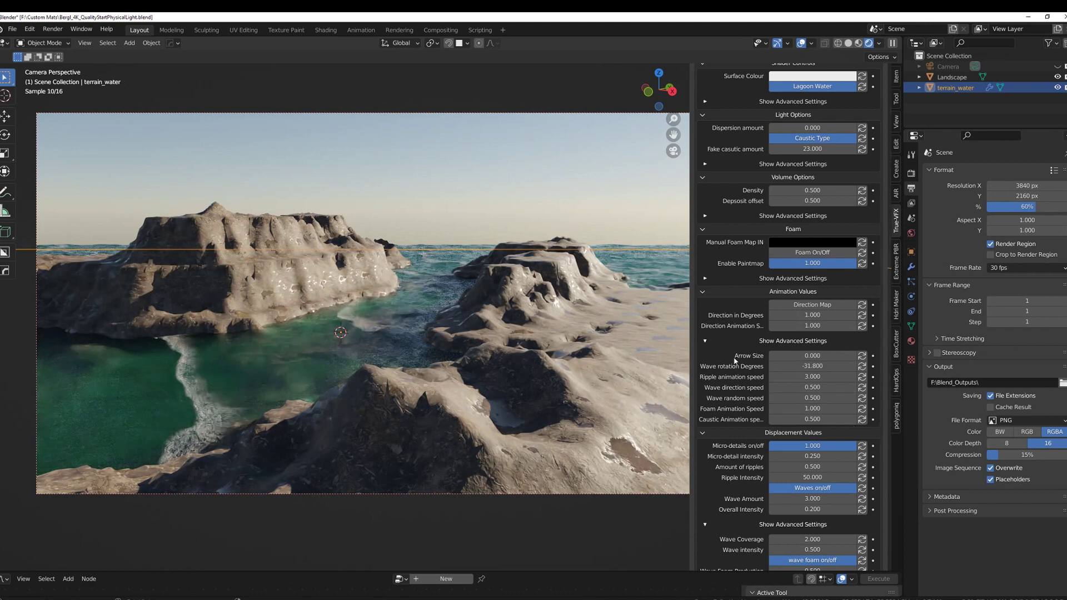
{"action": "left_click", "coordinate": [703, 293]}
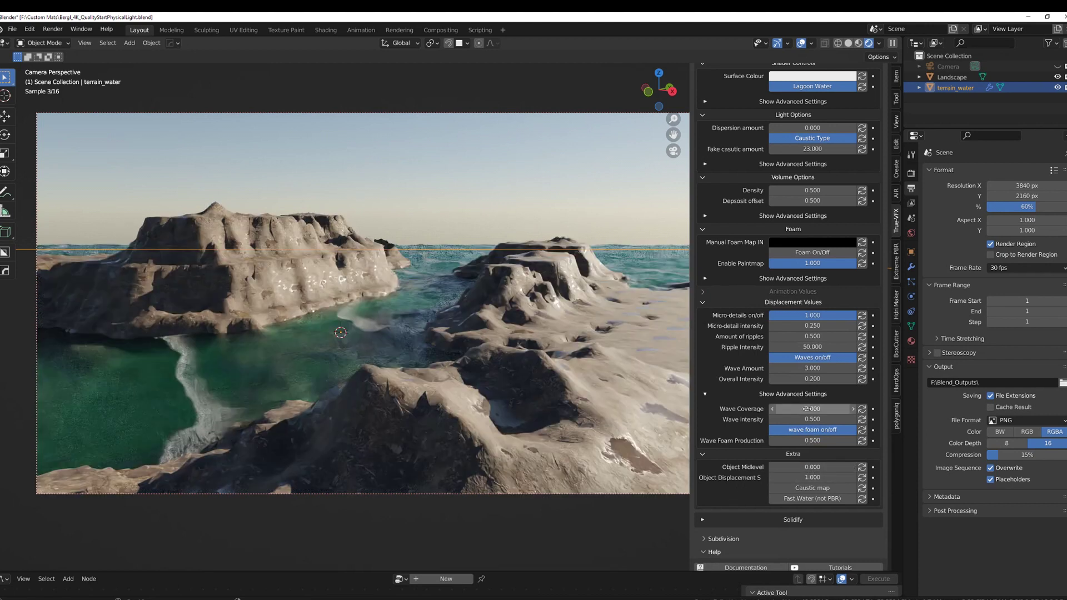
Step: Try Wave Coverage values of 0 and 10 on the water, then set it back to 2
{"action": "left_click_drag", "start_coordinate": [807, 409], "coordinate": [790, 409]}
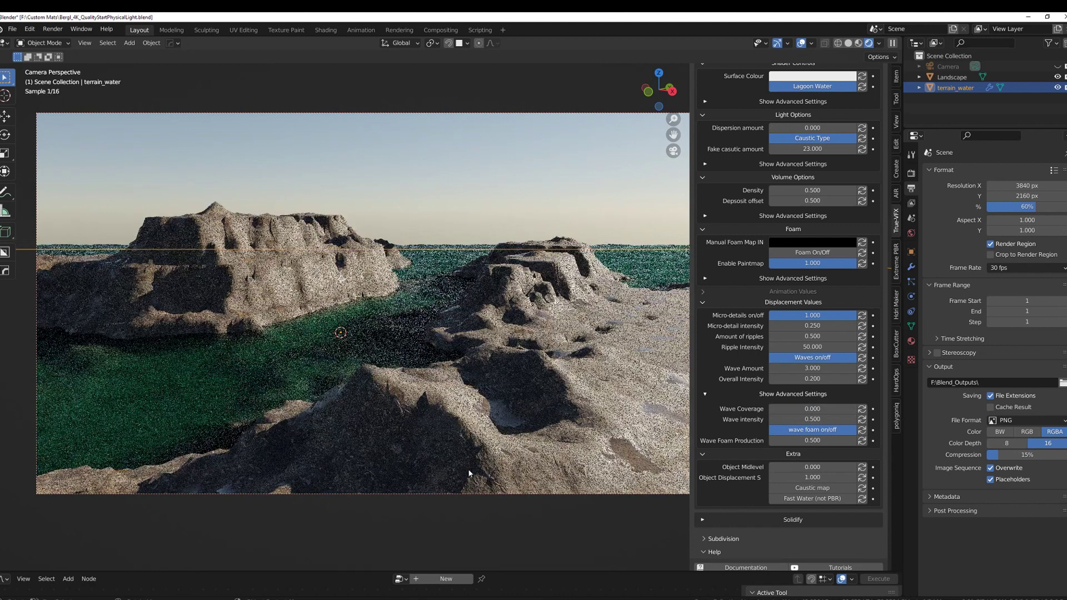
{"action": "left_click_drag", "start_coordinate": [792, 409], "coordinate": [800, 414]}
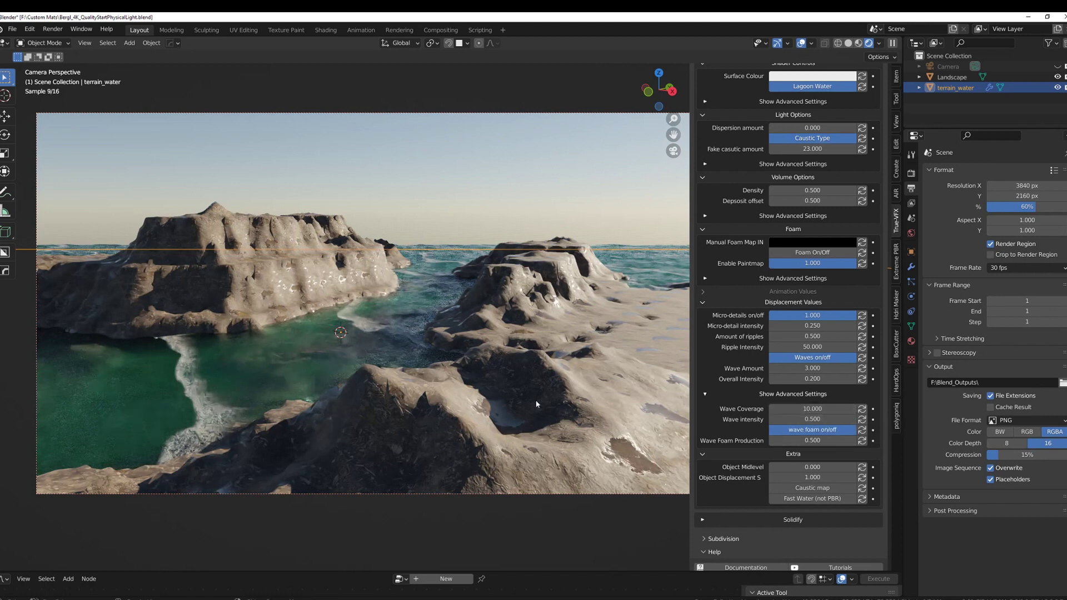
{"action": "left_click", "coordinate": [811, 409]}
{"action": "type", "text": "2"}
{"action": "key", "text": "Return"}
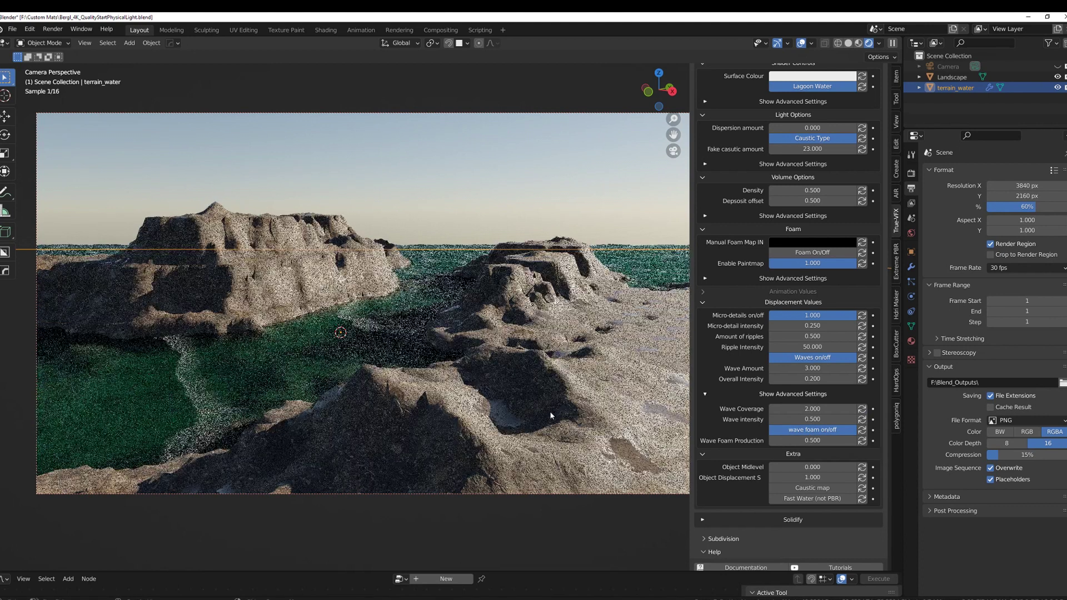
Step: Define a render region over the rotated wave foam and water channel, and render it into Slot 4
{"action": "key", "text": "ctrl+b"}
{"action": "left_click_drag", "start_coordinate": [146, 285], "coordinate": [453, 473]}
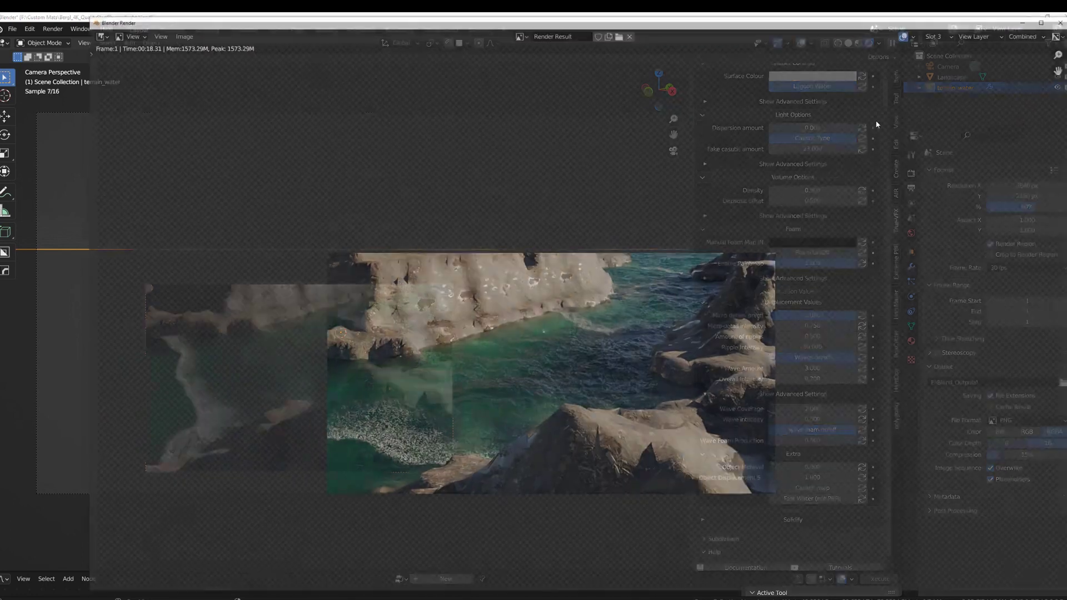
{"action": "left_click", "coordinate": [941, 32]}
{"action": "left_click", "coordinate": [939, 77]}
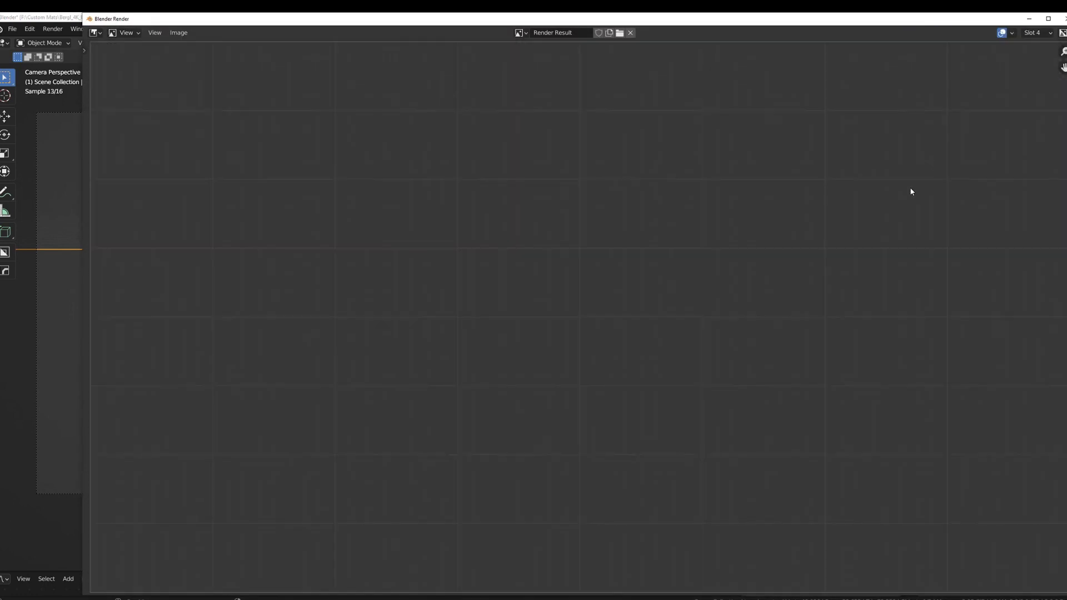
{"action": "key", "text": "F12"}
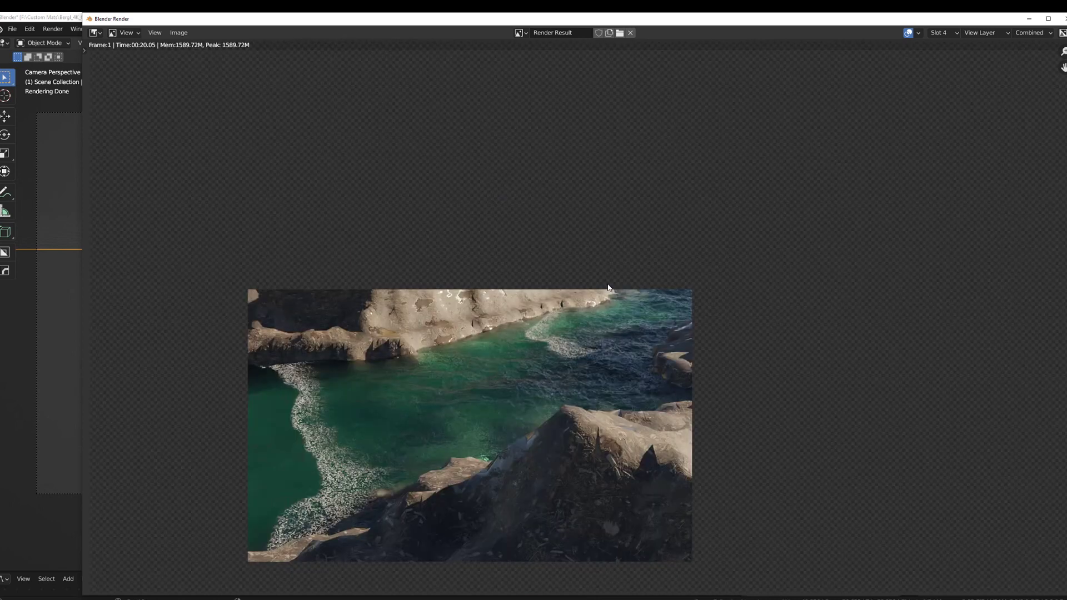
Step: Set the water's Wave Coverage to 10 and render the region into Slot 5
{"action": "left_click", "coordinate": [955, 34]}
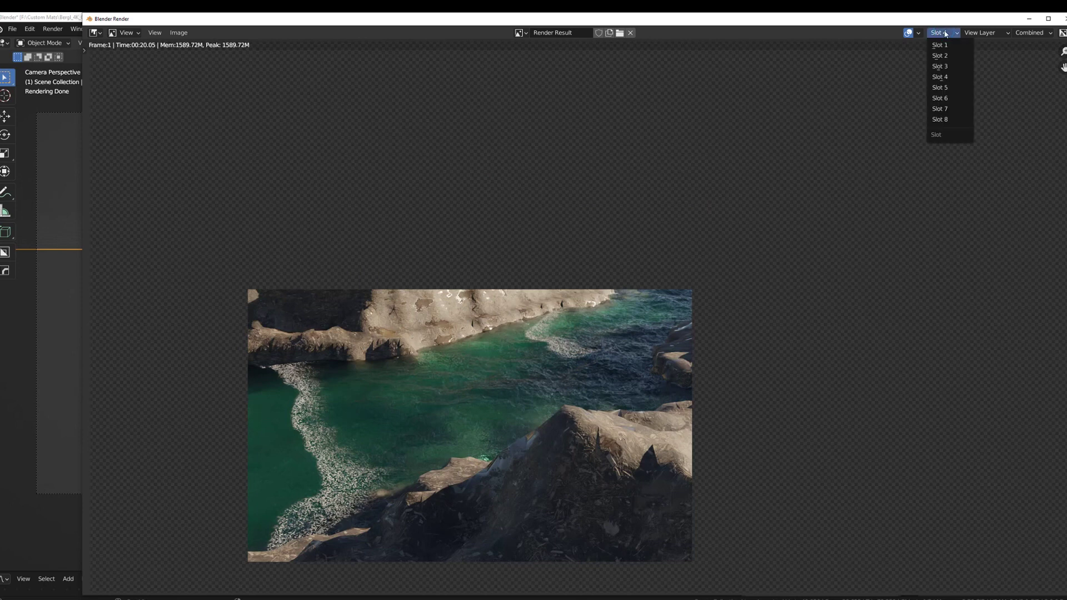
{"action": "left_click", "coordinate": [955, 88]}
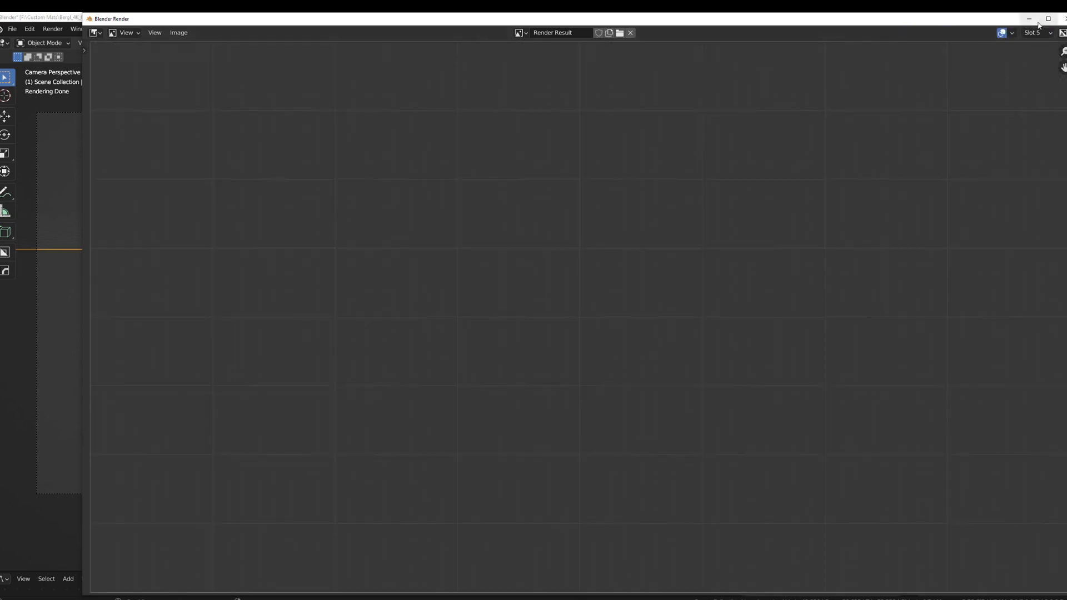
{"action": "left_click", "coordinate": [1064, 19]}
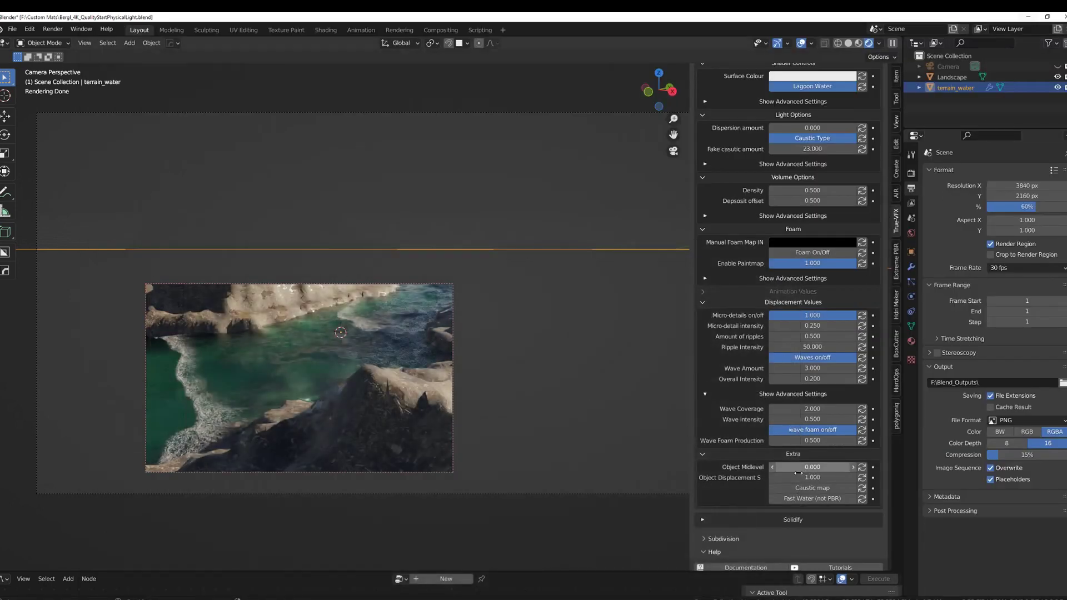
{"action": "left_click", "coordinate": [801, 409]}
{"action": "type", "text": "10"}
{"action": "key", "text": "Return"}
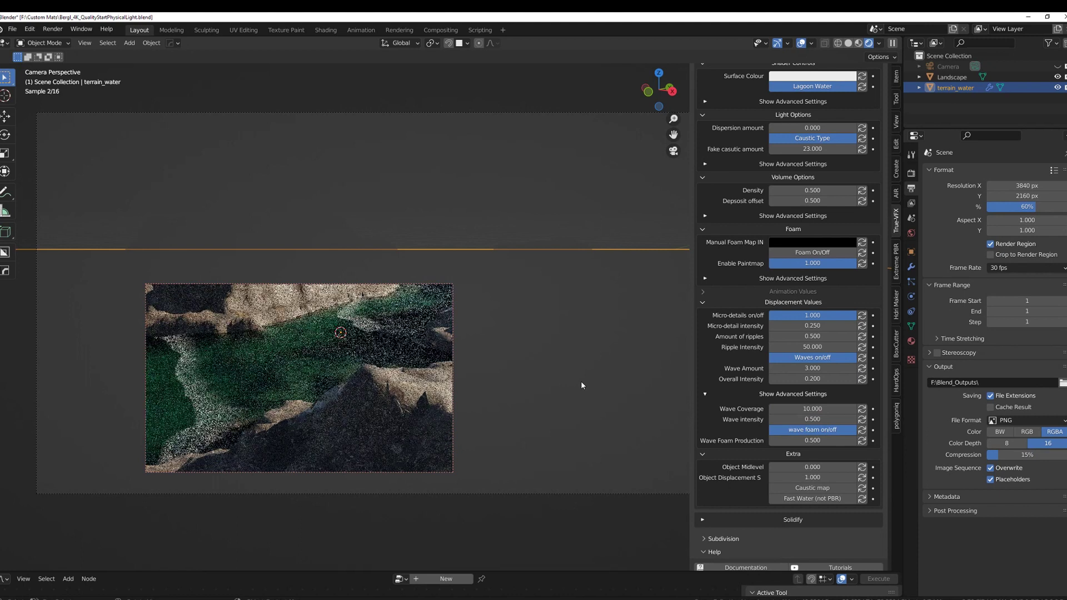
{"action": "key", "text": "F12"}
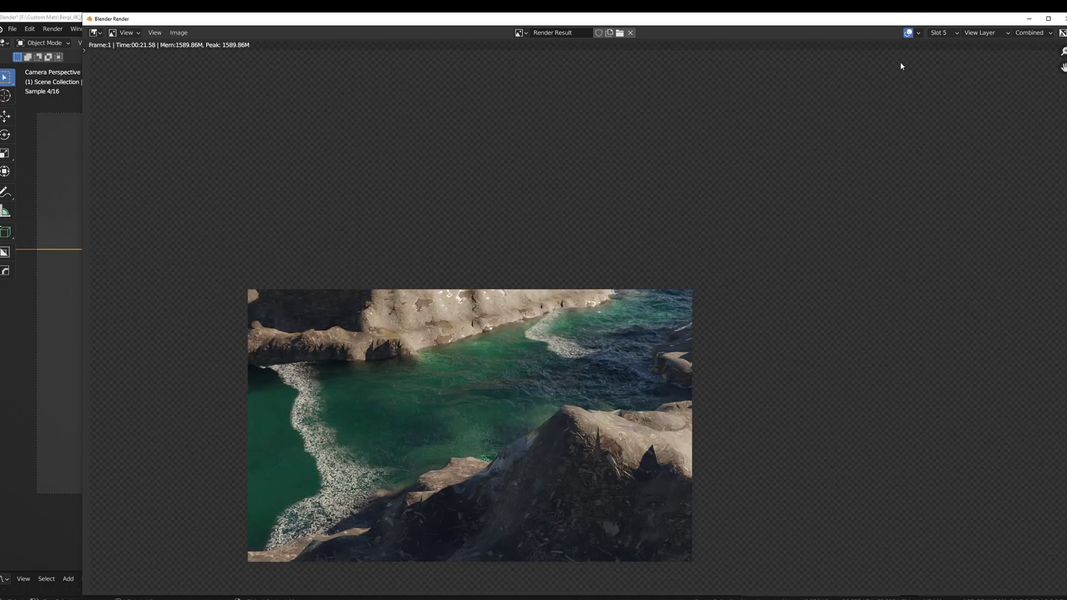
Step: Compare the foam and water surface between the Slot 4 and Slot 5 renders, and close the render window
{"action": "left_click", "coordinate": [939, 33]}
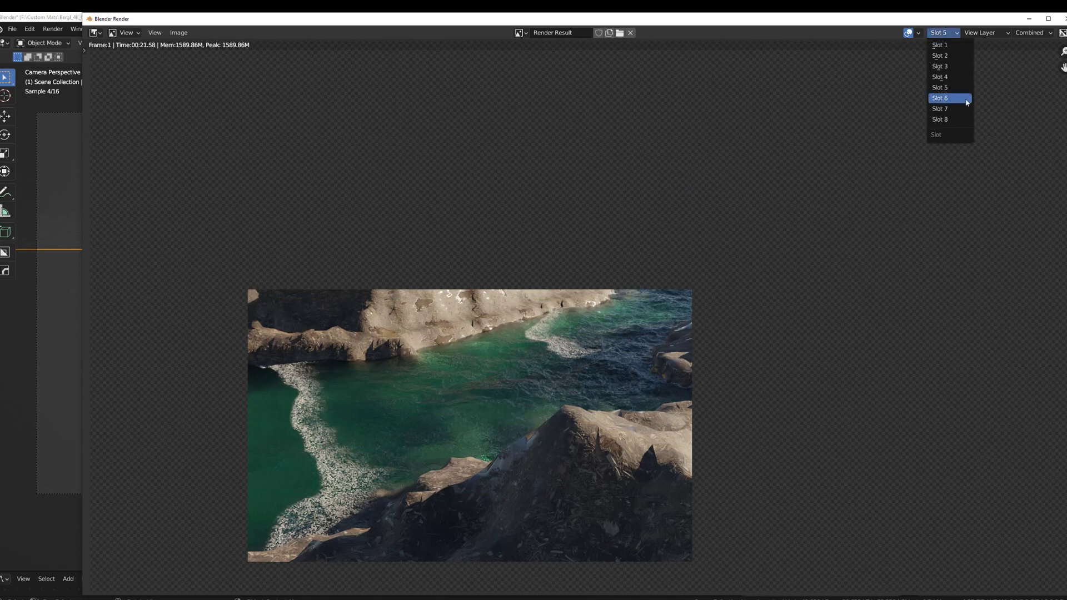
{"action": "left_click", "coordinate": [952, 84]}
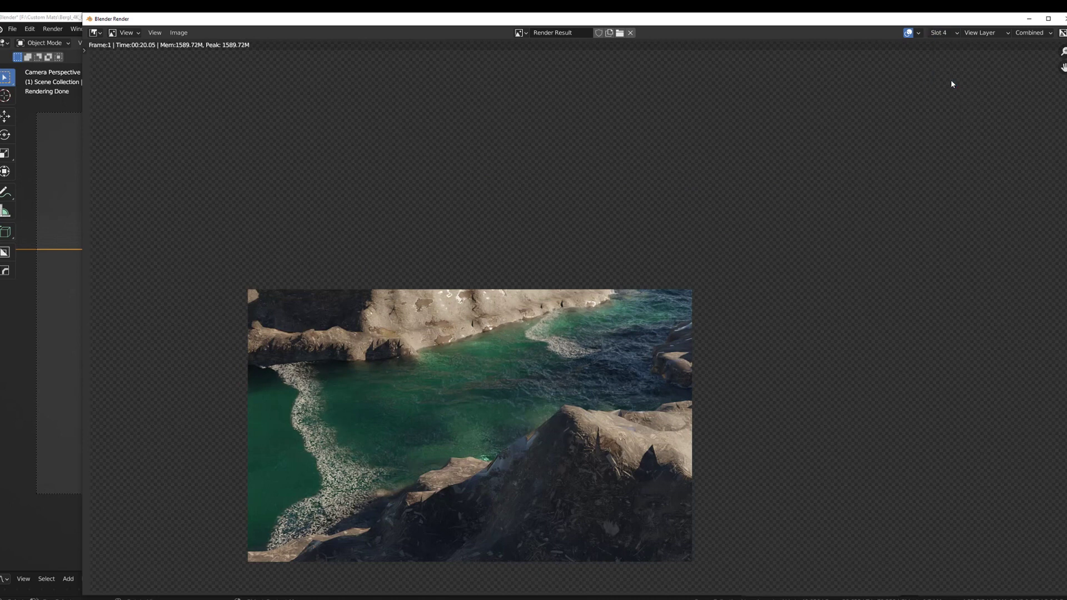
{"action": "left_click", "coordinate": [940, 33]}
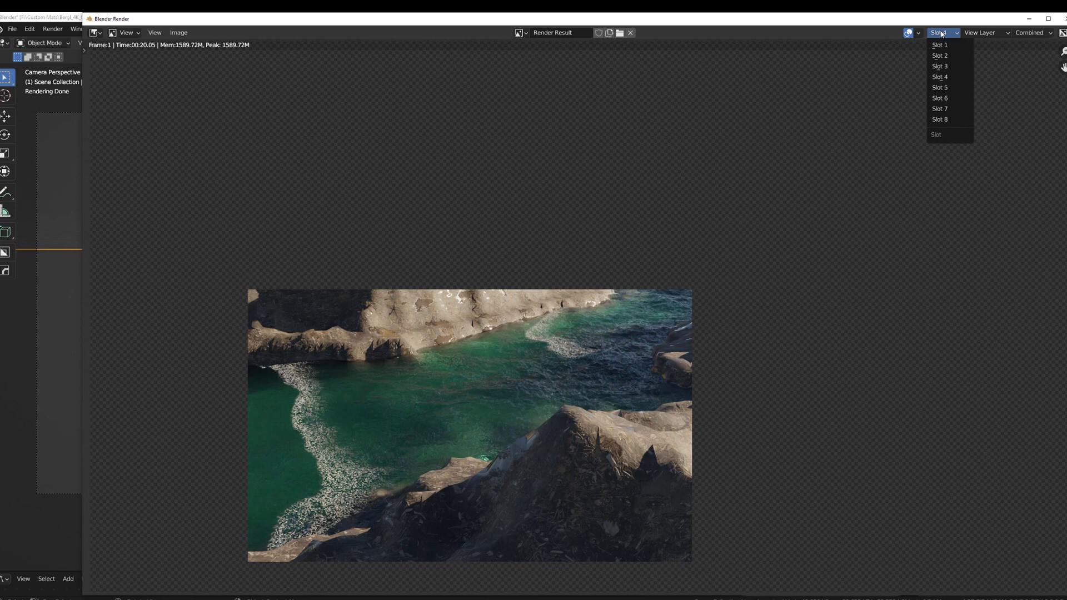
{"action": "left_click", "coordinate": [947, 88]}
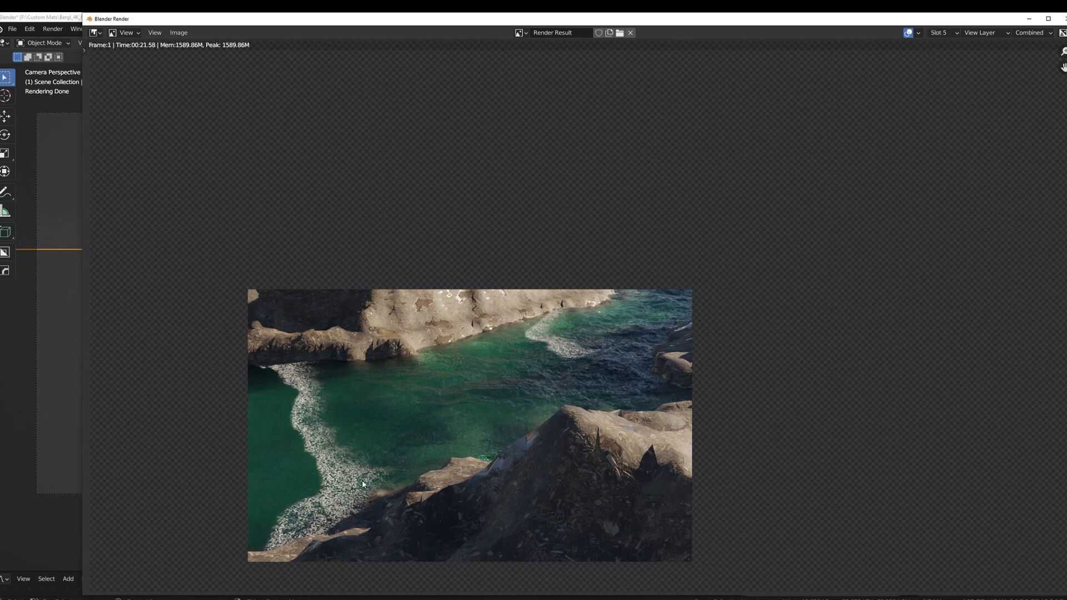
{"action": "left_click", "coordinate": [943, 33]}
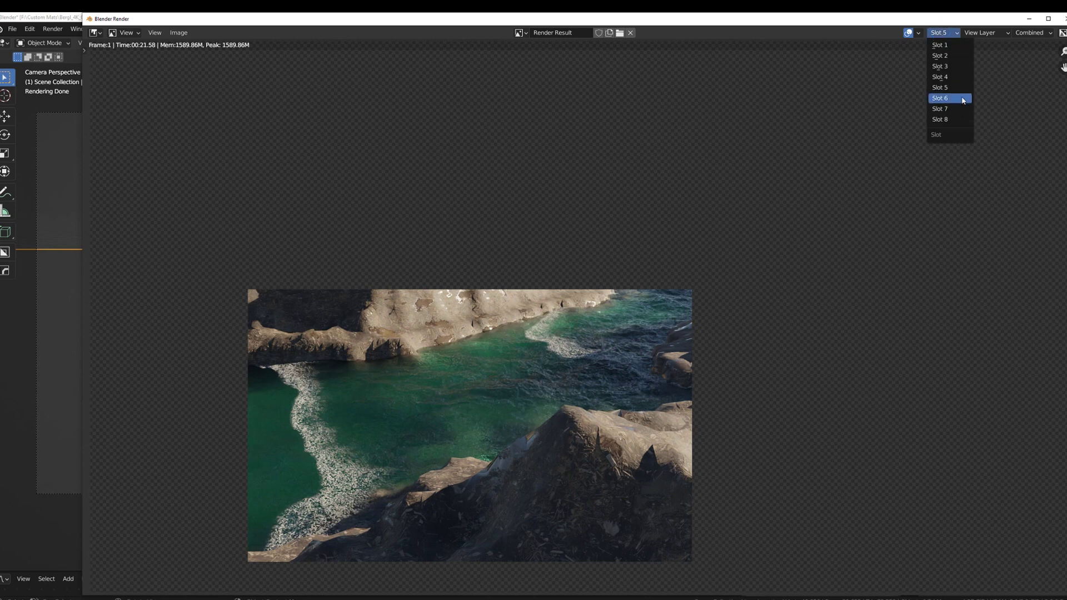
{"action": "left_click", "coordinate": [953, 81]}
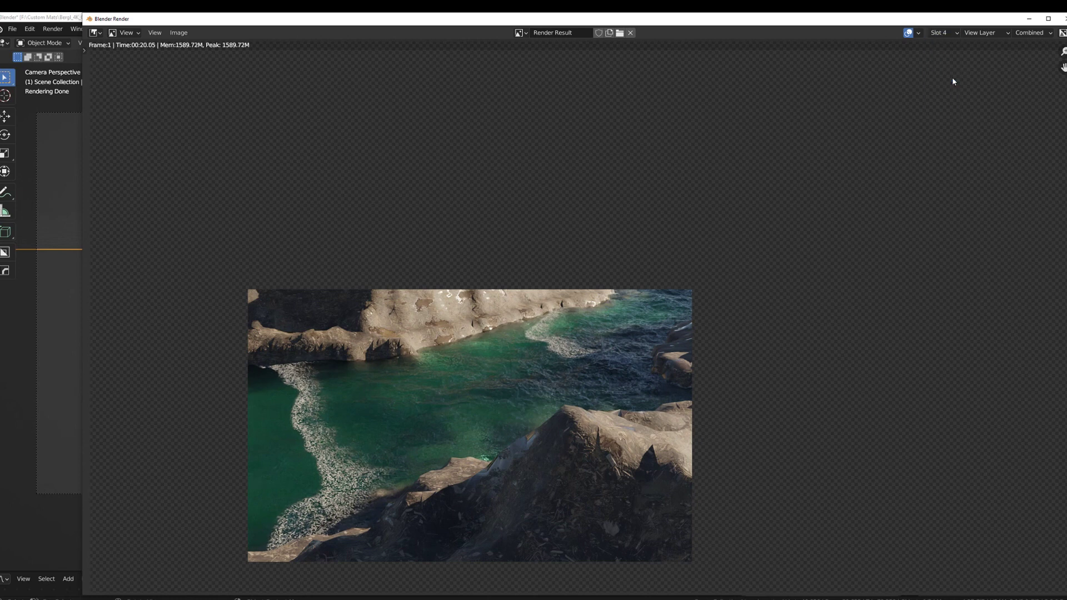
{"action": "left_click", "coordinate": [945, 34]}
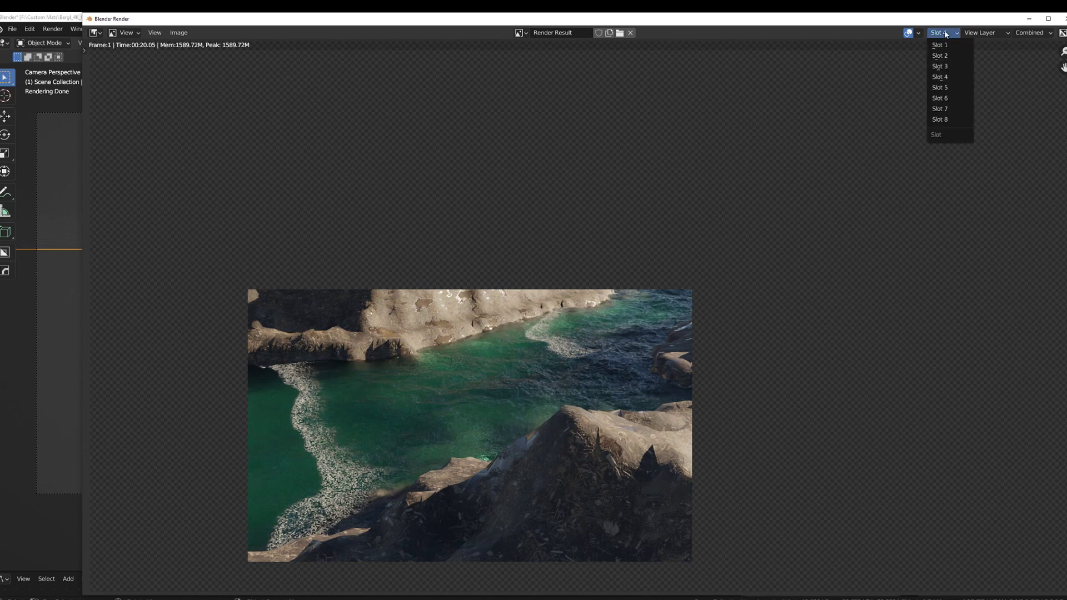
{"action": "left_click", "coordinate": [950, 88]}
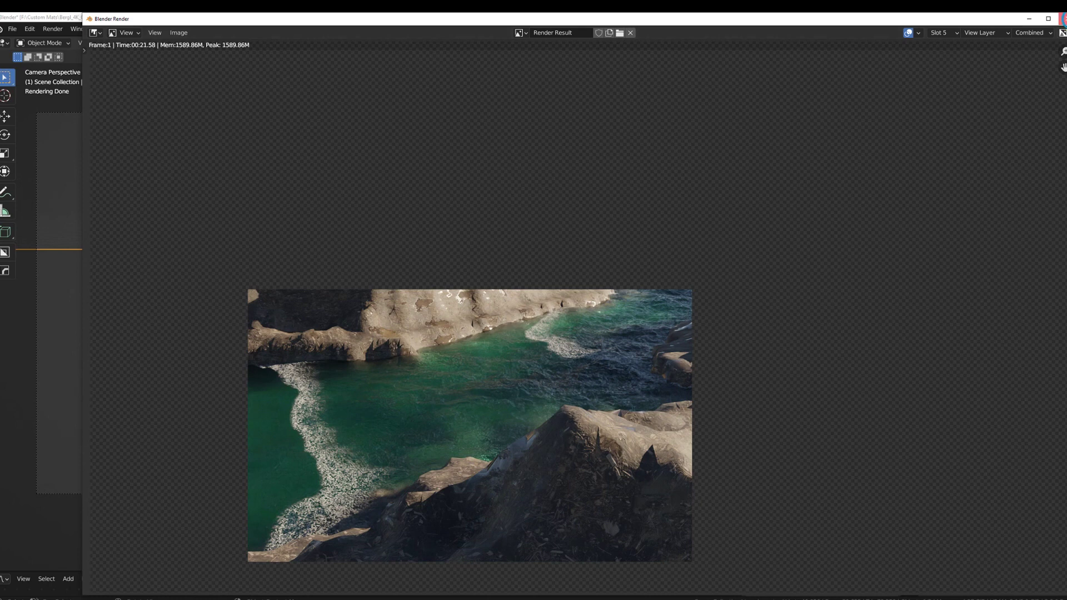
{"action": "left_click", "coordinate": [1062, 18]}
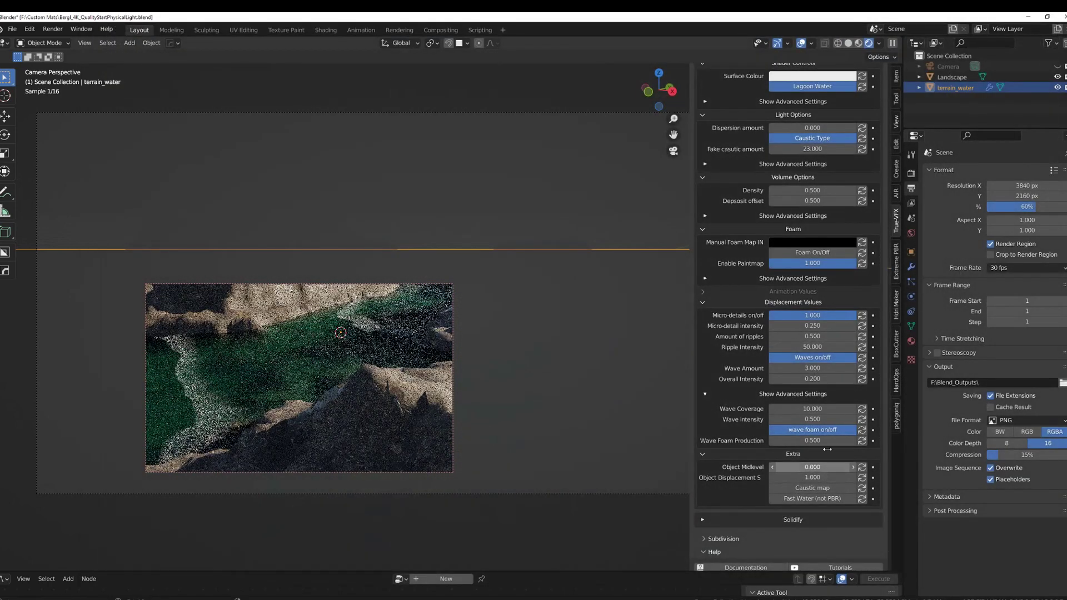
Step: Set Wave Coverage to 7 in the water's advanced displacement settings
{"action": "double_click", "coordinate": [824, 409]}
{"action": "type", "text": "7"}
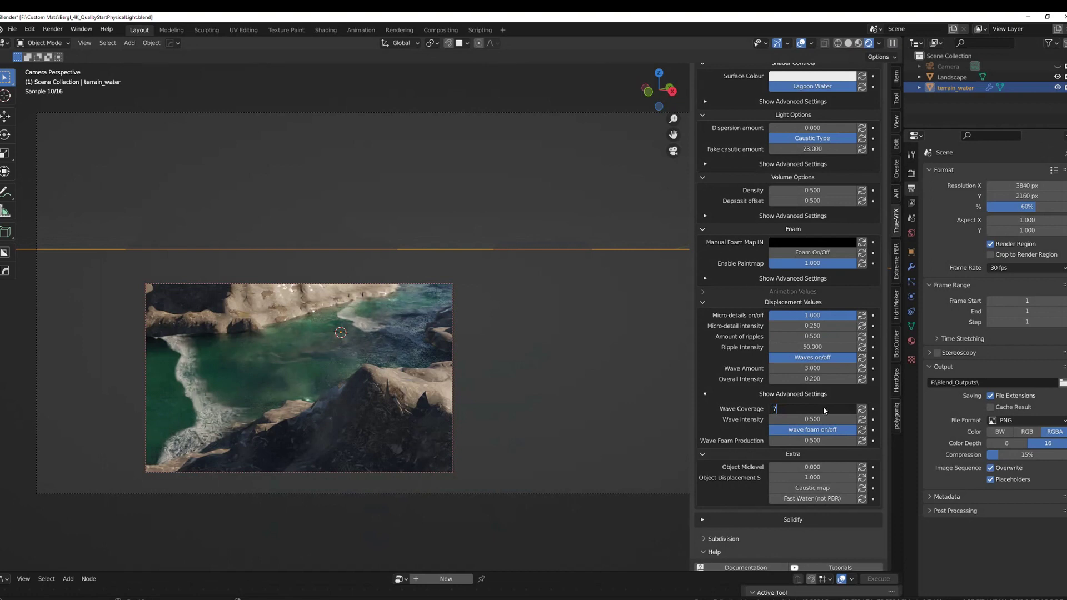
{"action": "key", "text": "Return"}
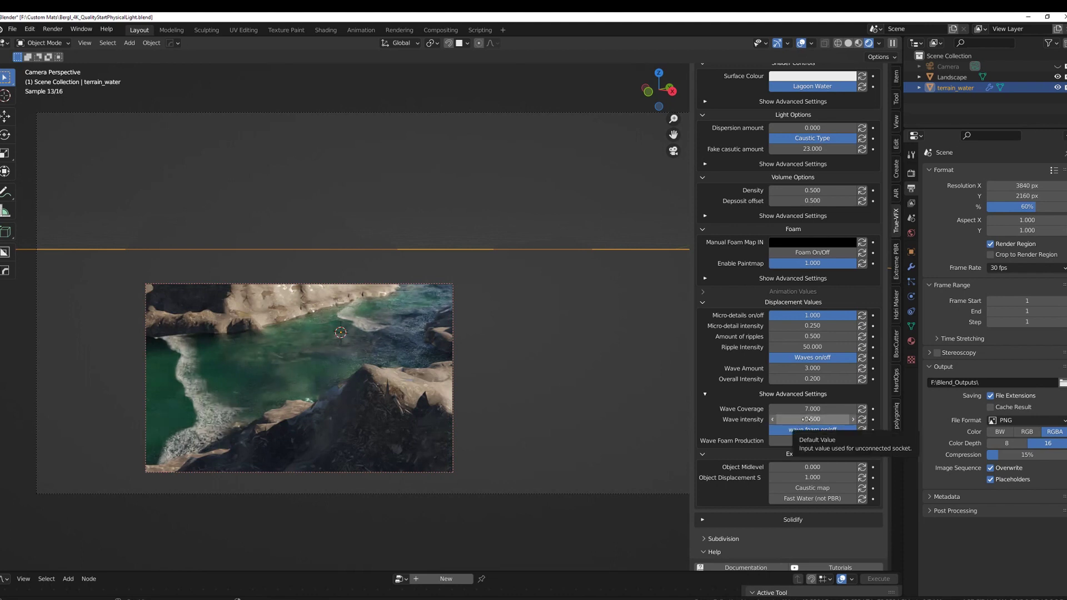
Step: Try a lower Wave intensity on the water, reset it to default, and set it to 1
{"action": "left_click_drag", "start_coordinate": [807, 419], "coordinate": [803, 421]}
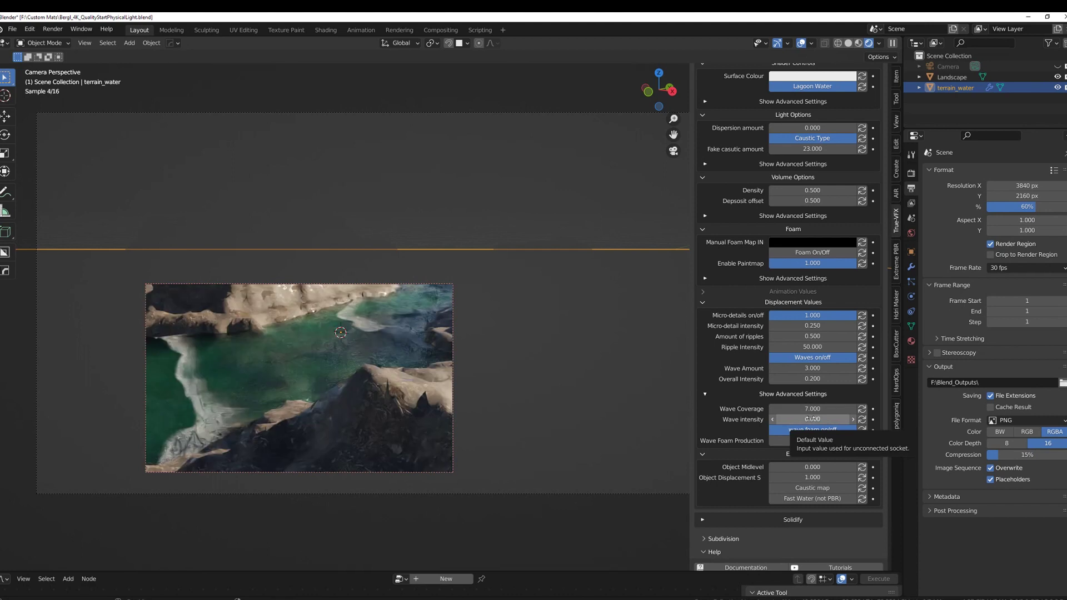
{"action": "left_click", "coordinate": [863, 420]}
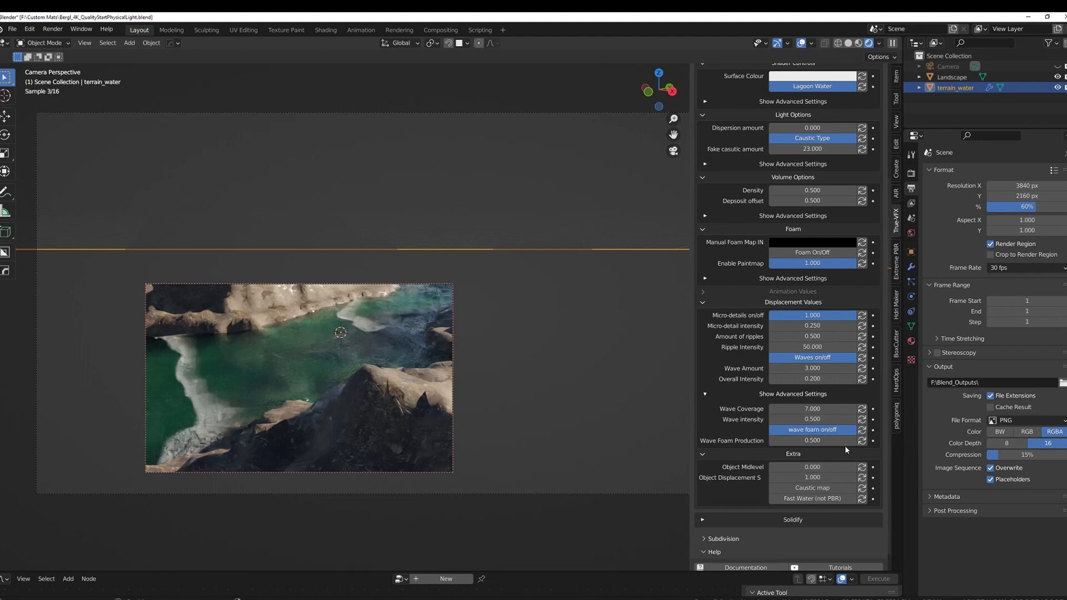
{"action": "left_click", "coordinate": [814, 420]}
{"action": "type", "text": "1"}
{"action": "key", "text": "Return"}
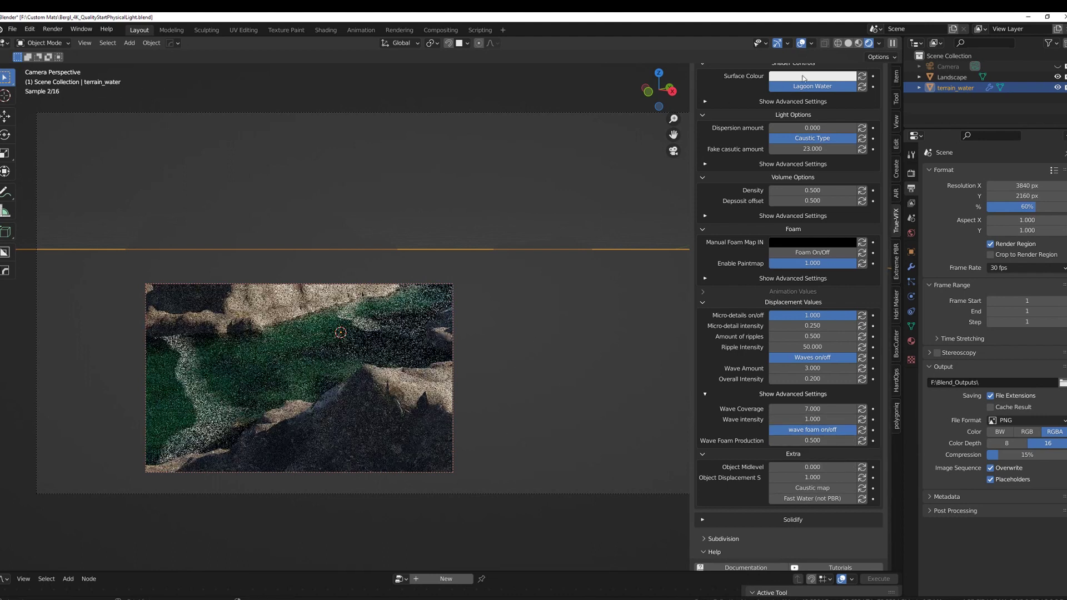
Step: Render the water region with the changed wave settings into Slot 6
{"action": "key", "text": "F11"}
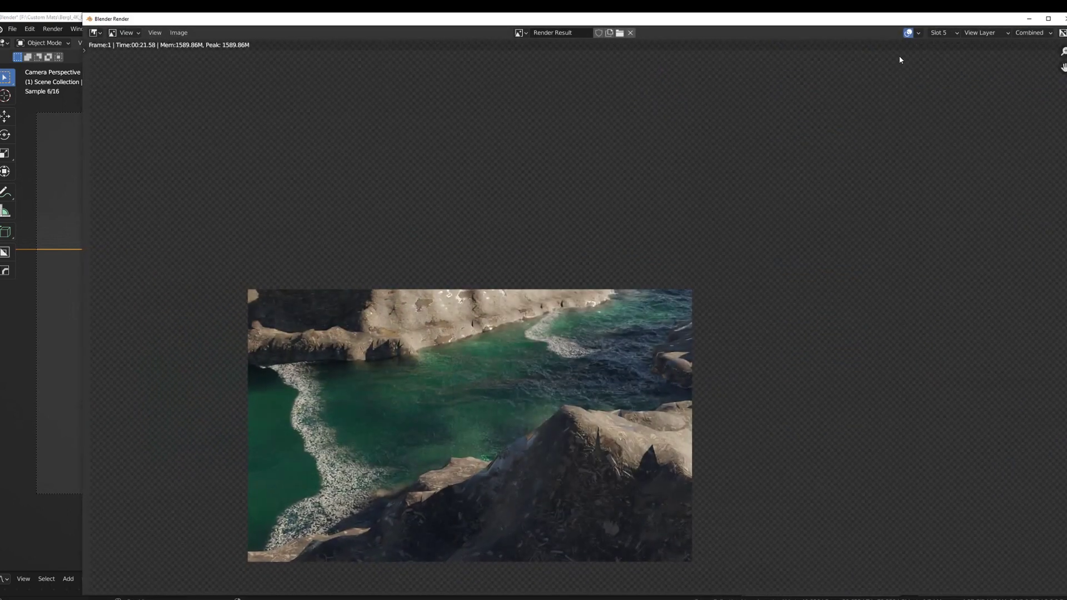
{"action": "left_click", "coordinate": [942, 32]}
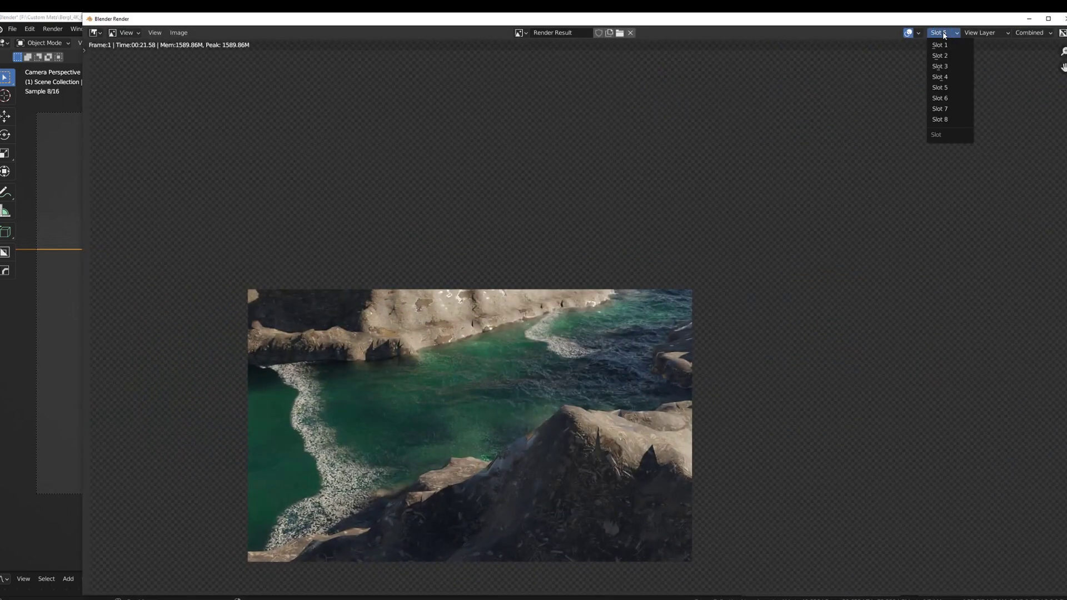
{"action": "left_click", "coordinate": [945, 97]}
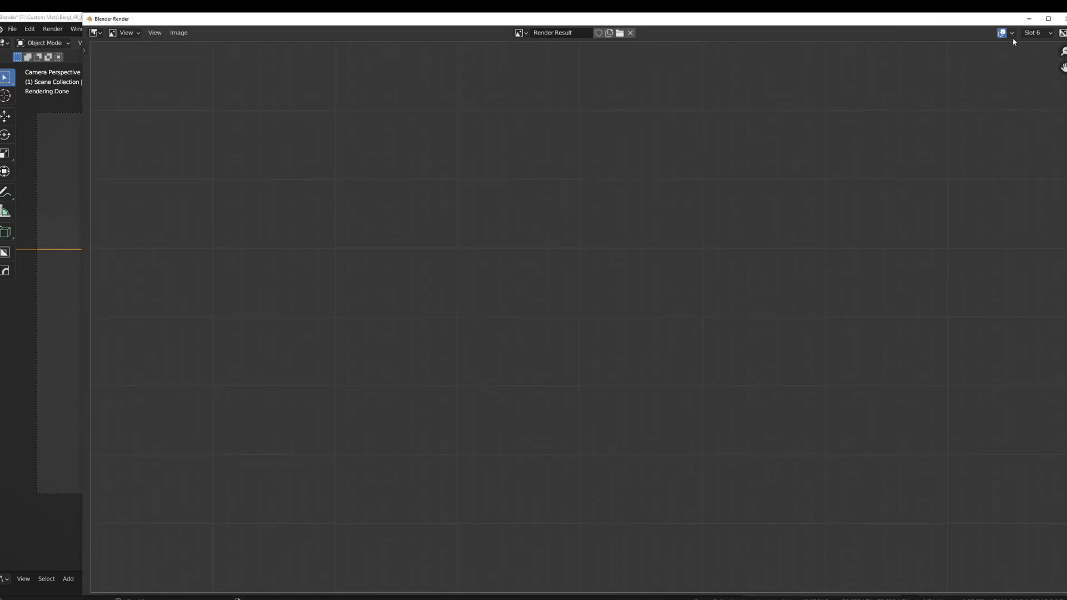
{"action": "key", "text": "F12"}
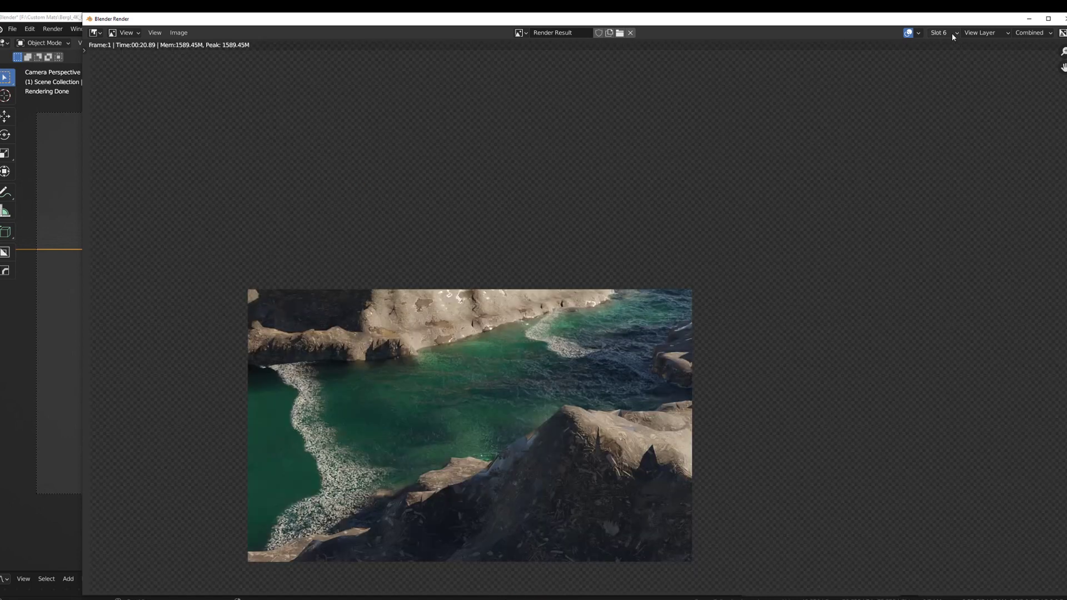
Step: Compare the wave intensity effect between the Slot 5 and Slot 6 renders, and close the render window
{"action": "left_click", "coordinate": [941, 33]}
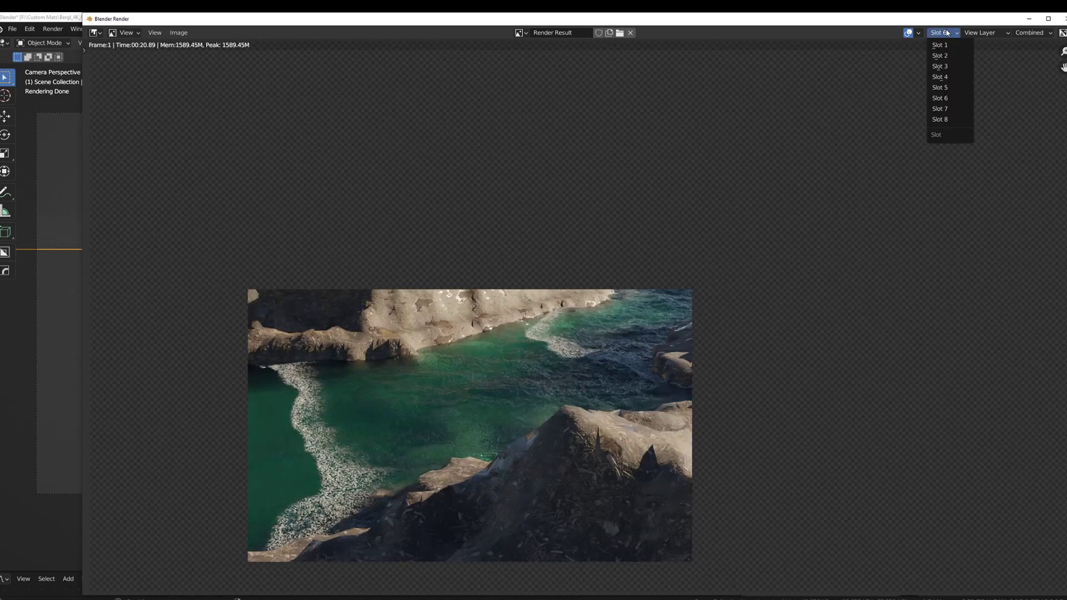
{"action": "left_click", "coordinate": [952, 109]}
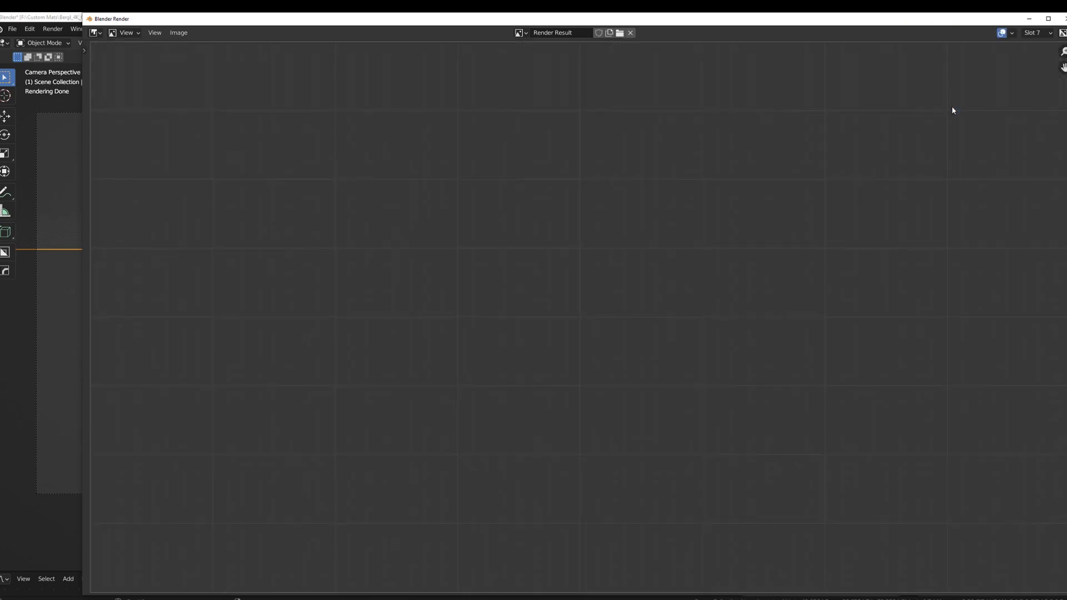
{"action": "left_click", "coordinate": [1027, 33]}
{"action": "left_click", "coordinate": [1027, 98]}
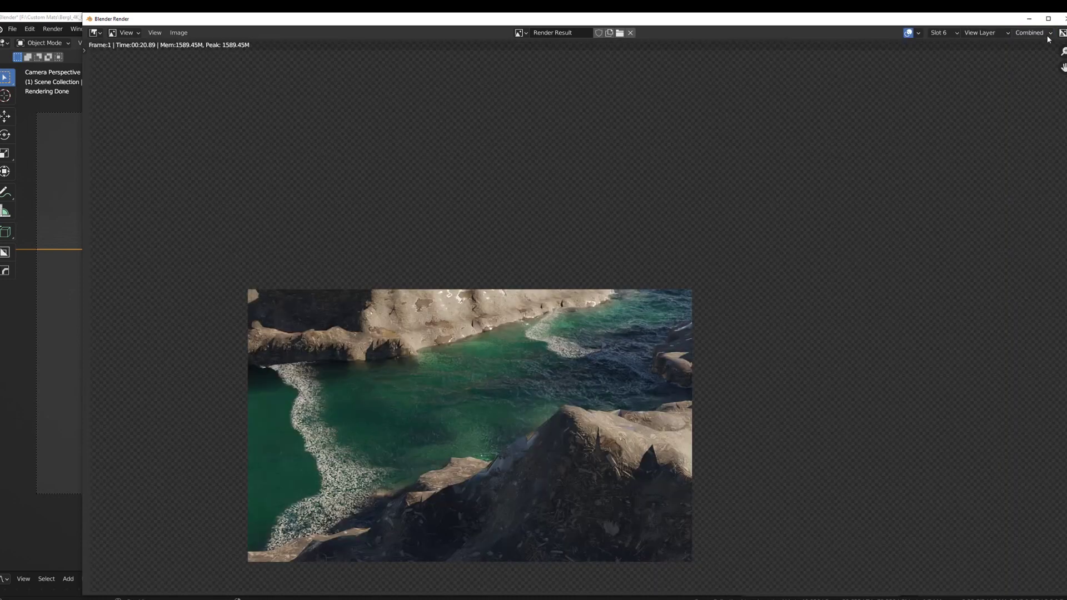
{"action": "left_click", "coordinate": [951, 31]}
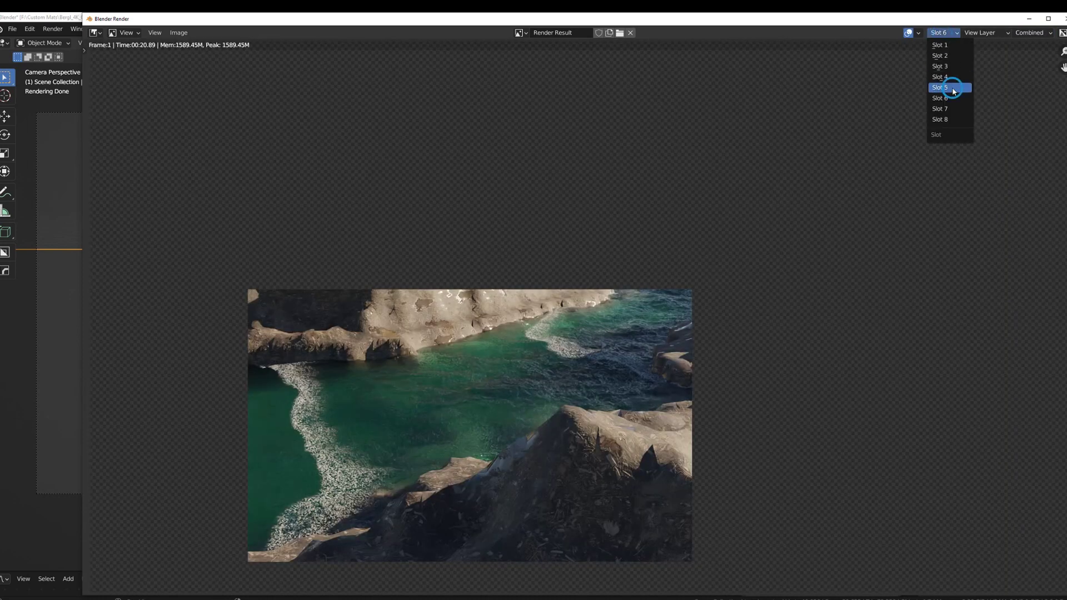
{"action": "left_click", "coordinate": [953, 89]}
{"action": "left_click", "coordinate": [945, 33]}
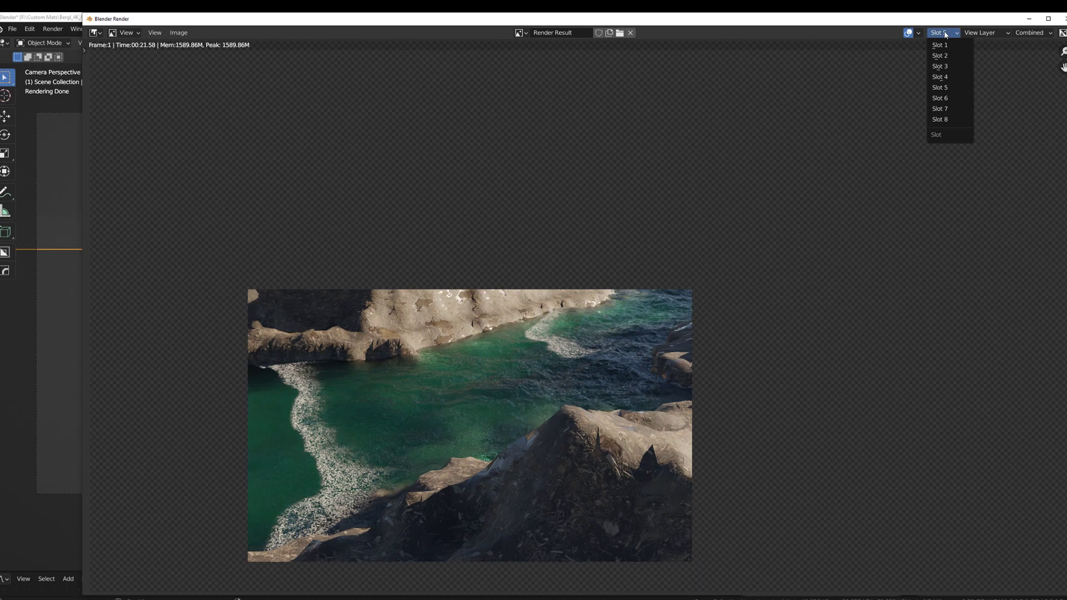
{"action": "left_click", "coordinate": [954, 99]}
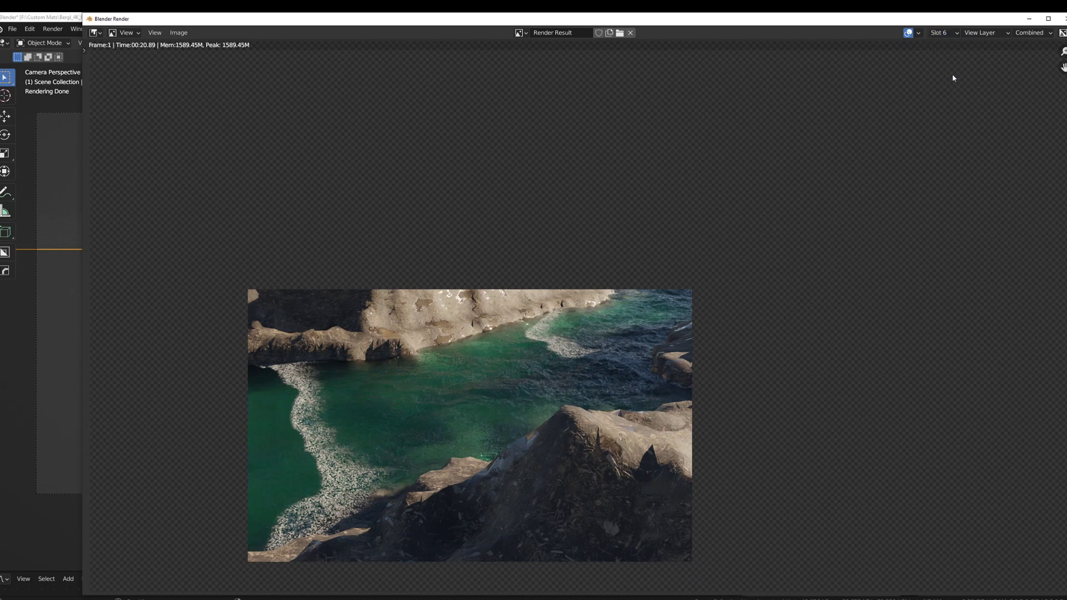
{"action": "left_click", "coordinate": [946, 35]}
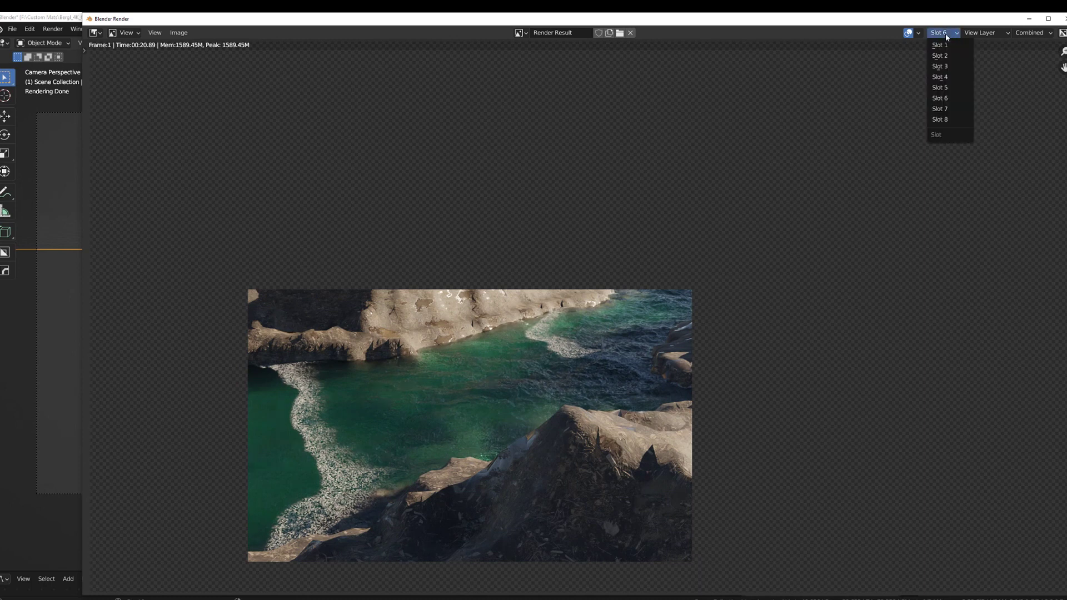
{"action": "left_click", "coordinate": [959, 90]}
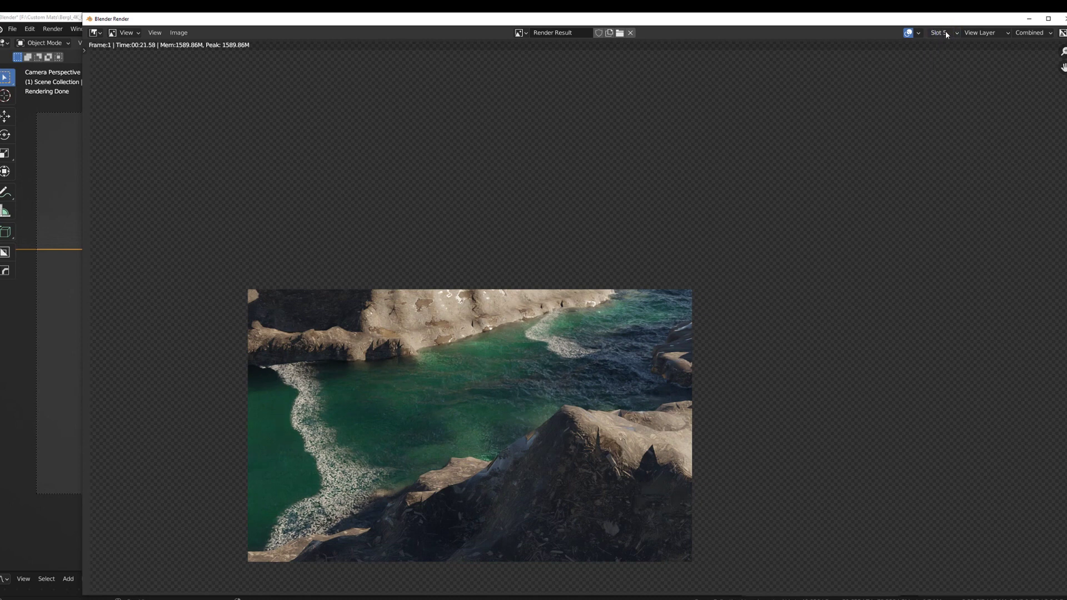
{"action": "left_click", "coordinate": [946, 34]}
{"action": "left_click", "coordinate": [956, 99]}
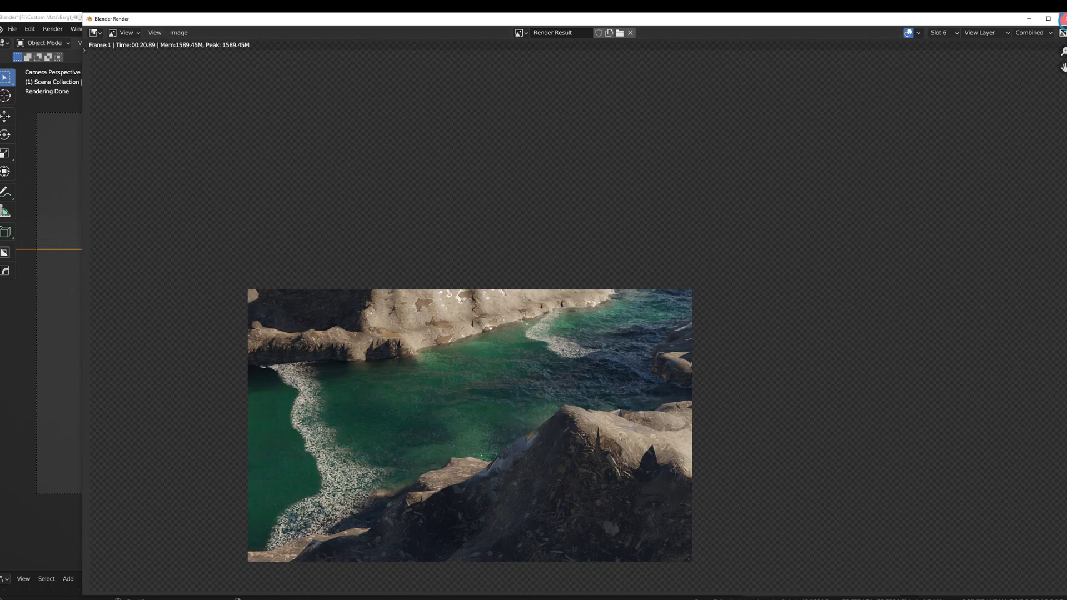
{"action": "left_click", "coordinate": [1063, 19]}
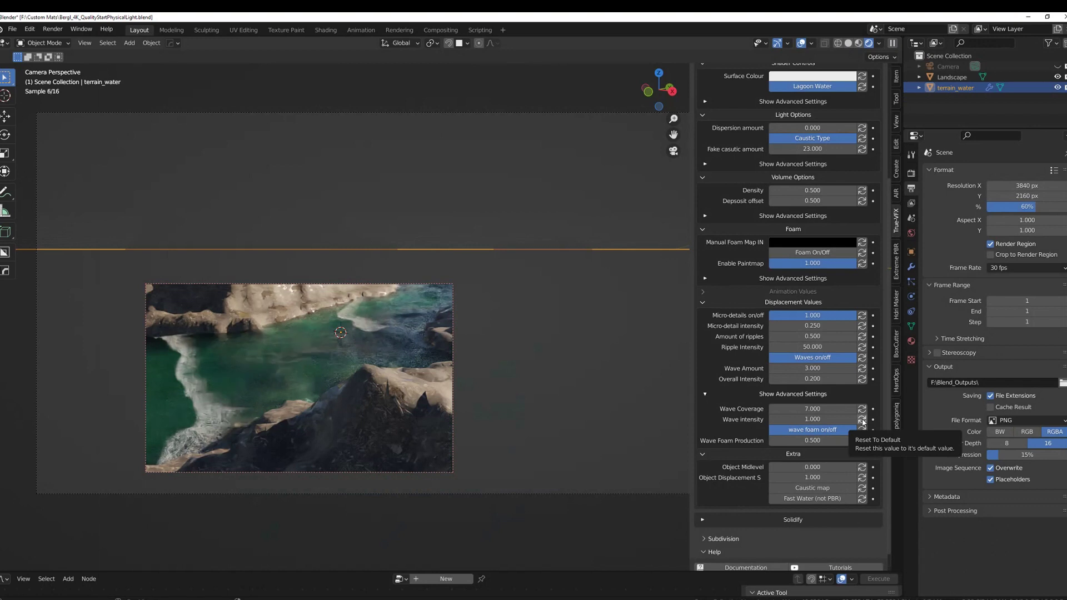
Step: Reset the water's Wave intensity to its default of 0.5 and reset Wave Foam Production
{"action": "left_click", "coordinate": [862, 420]}
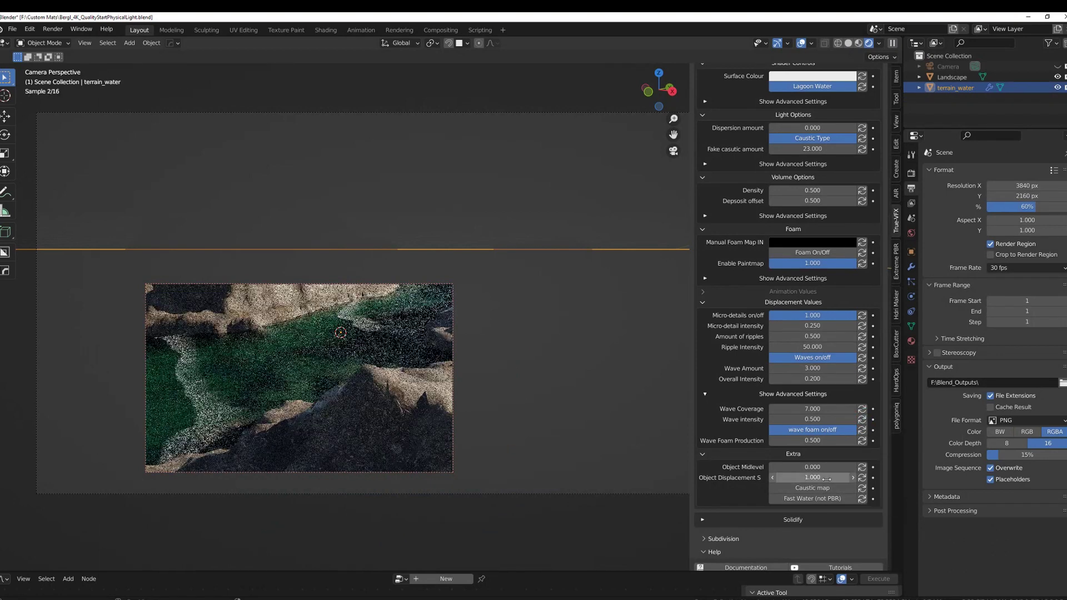
{"action": "key", "text": "BackSpace"}
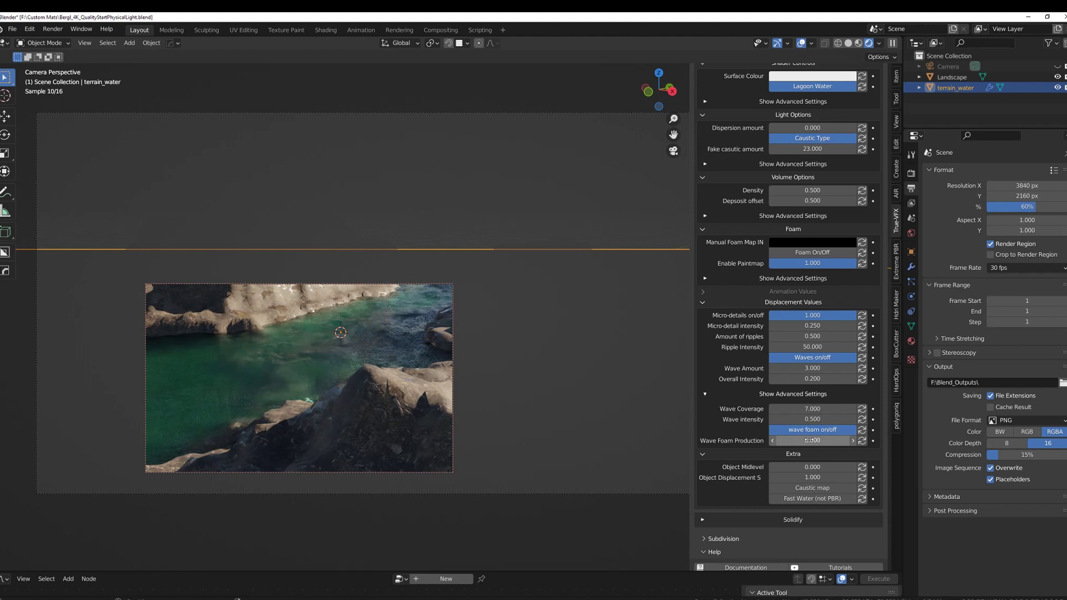
Step: Set the water's Wave Foam Production to 0.7 after trying 1, and extend the render region to the whole camera frame
{"action": "key", "text": "ctrl+z"}
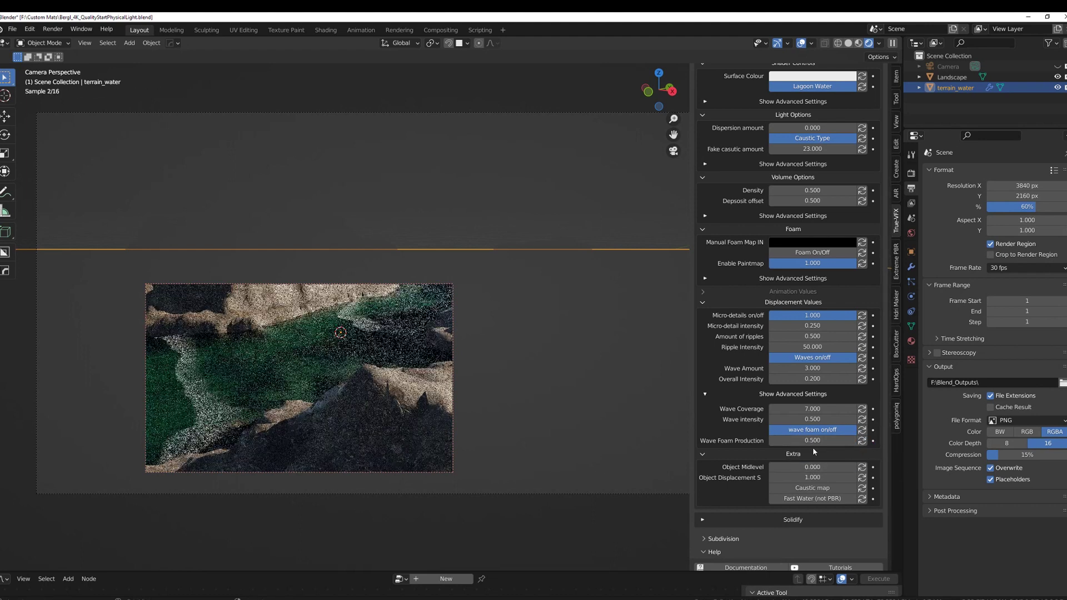
{"action": "left_click_drag", "start_coordinate": [808, 442], "coordinate": [849, 441]}
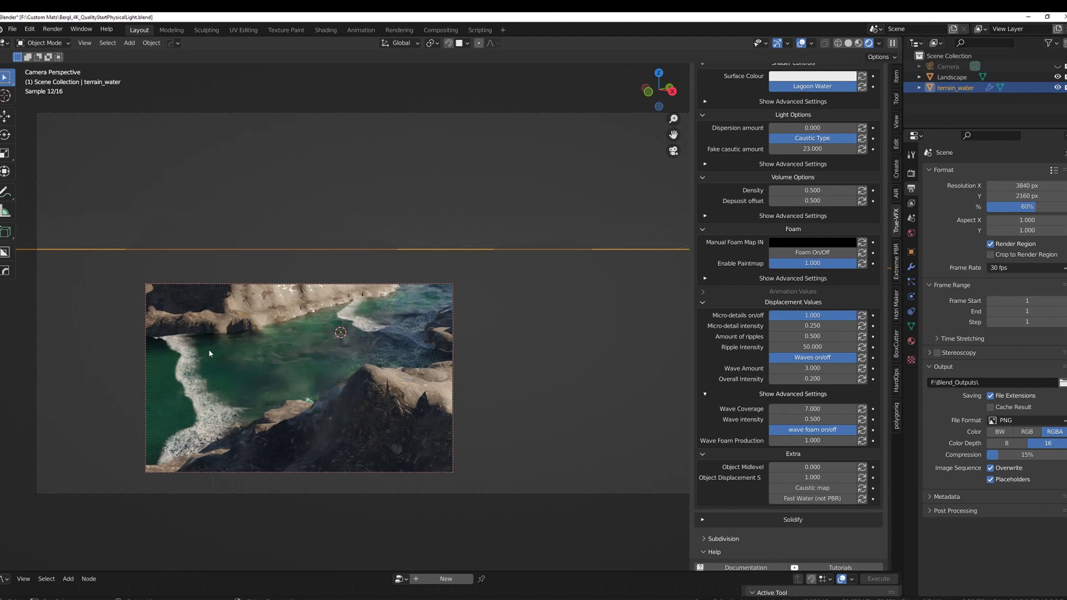
{"action": "left_click_drag", "start_coordinate": [820, 441], "coordinate": [811, 441]}
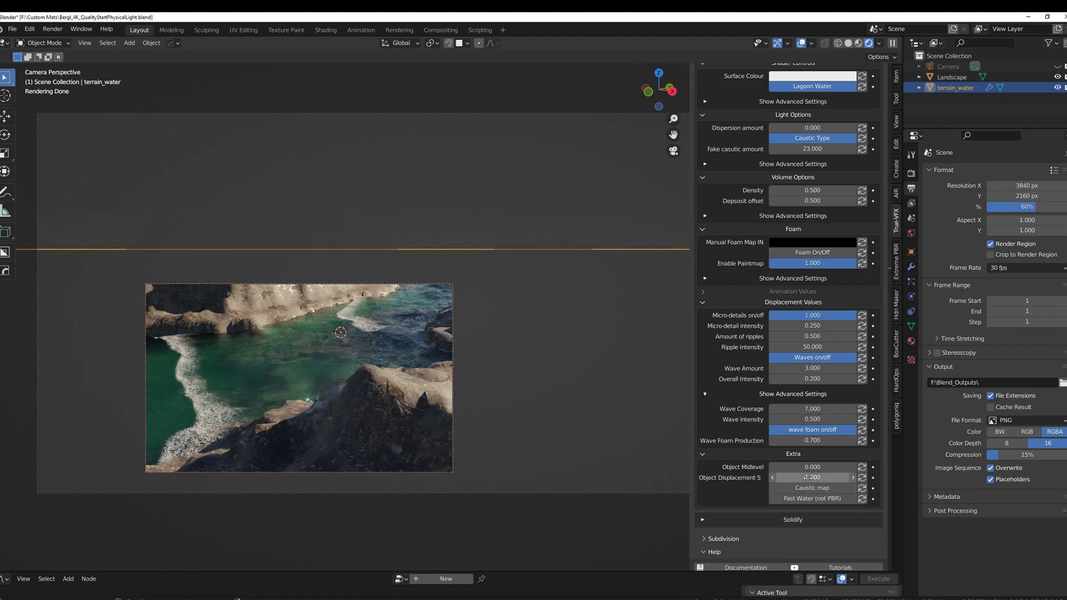
{"action": "key", "text": "ctrl+b"}
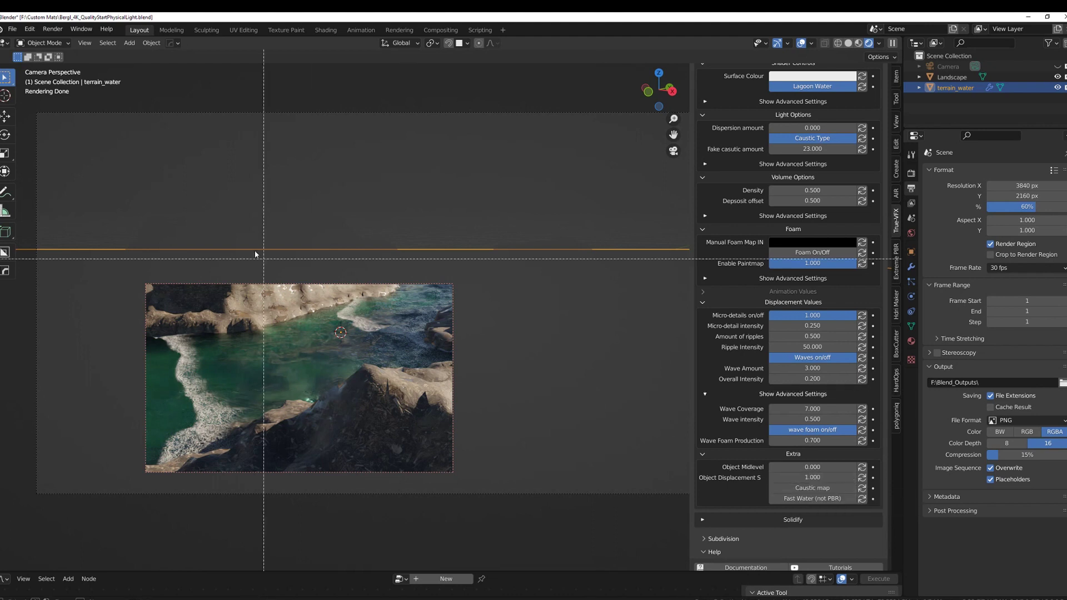
{"action": "left_click_drag", "start_coordinate": [32, 107], "coordinate": [735, 512]}
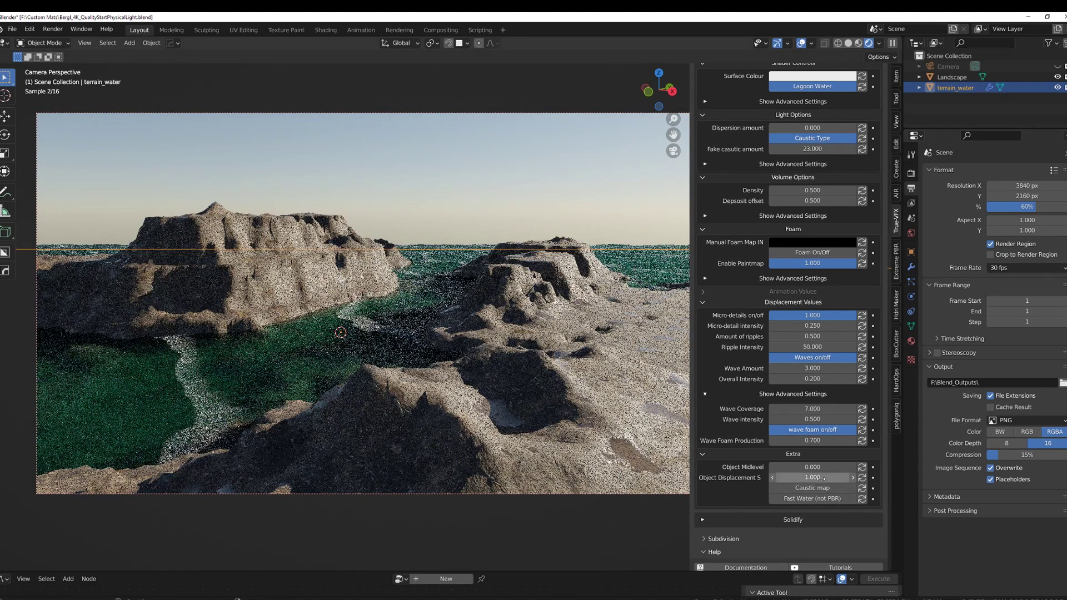
Step: Try an Object Displacement Scale of 3.2 on the water, reset it, and set it to 1.1
{"action": "mouse_move", "coordinate": [812, 478]}
{"action": "left_mouse_down"}
{"action": "mouse_move", "coordinate": [840, 477]}
{"action": "mouse_move", "coordinate": [824, 478]}
{"action": "left_mouse_up"}
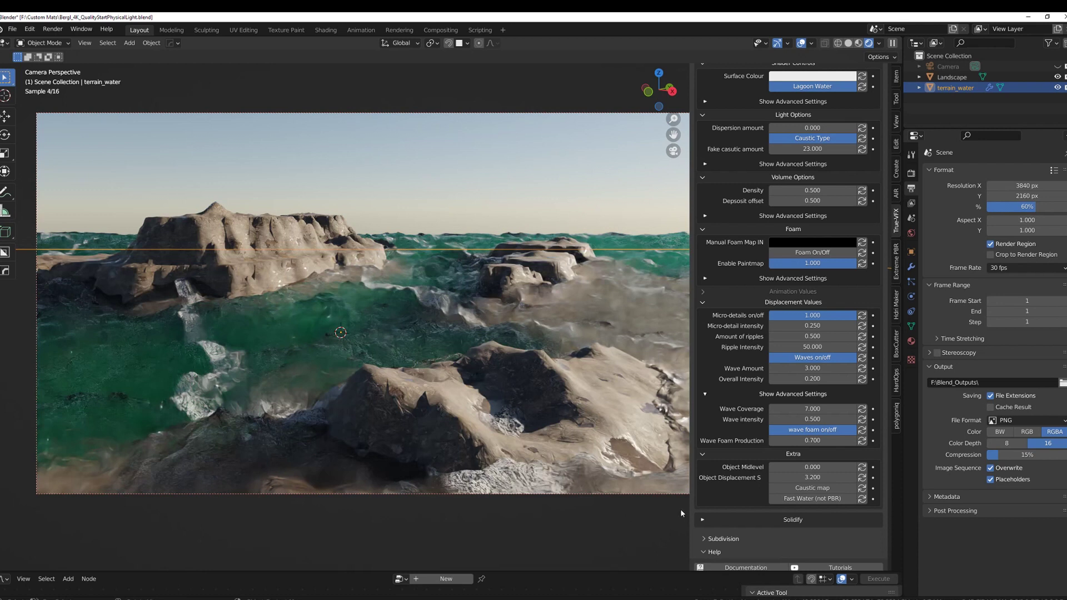
{"action": "left_click", "coordinate": [861, 477]}
{"action": "left_click_drag", "start_coordinate": [850, 480], "coordinate": [852, 478]}
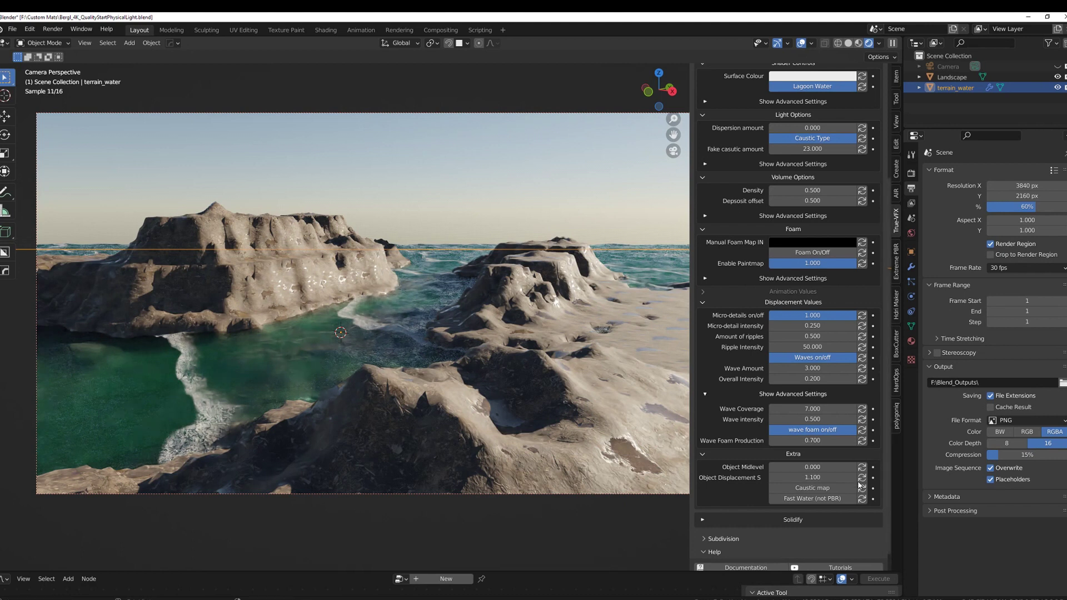
Step: Try Overall Intensity values up to 0.6 for the waves and reset the setting to its default of 0.2
{"action": "left_click", "coordinate": [853, 380]}
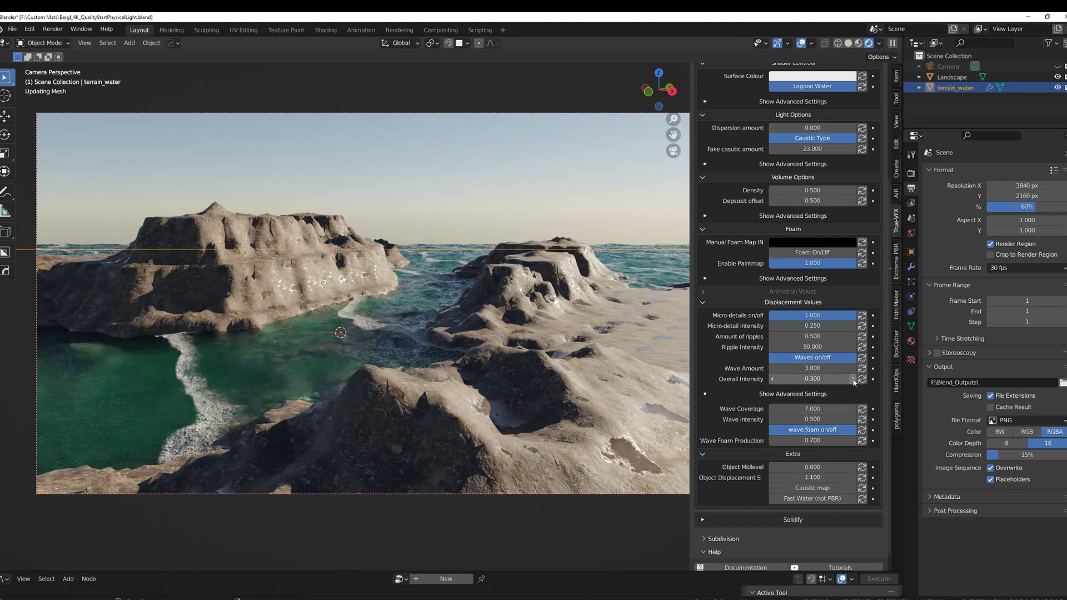
{"action": "left_click", "coordinate": [854, 380]}
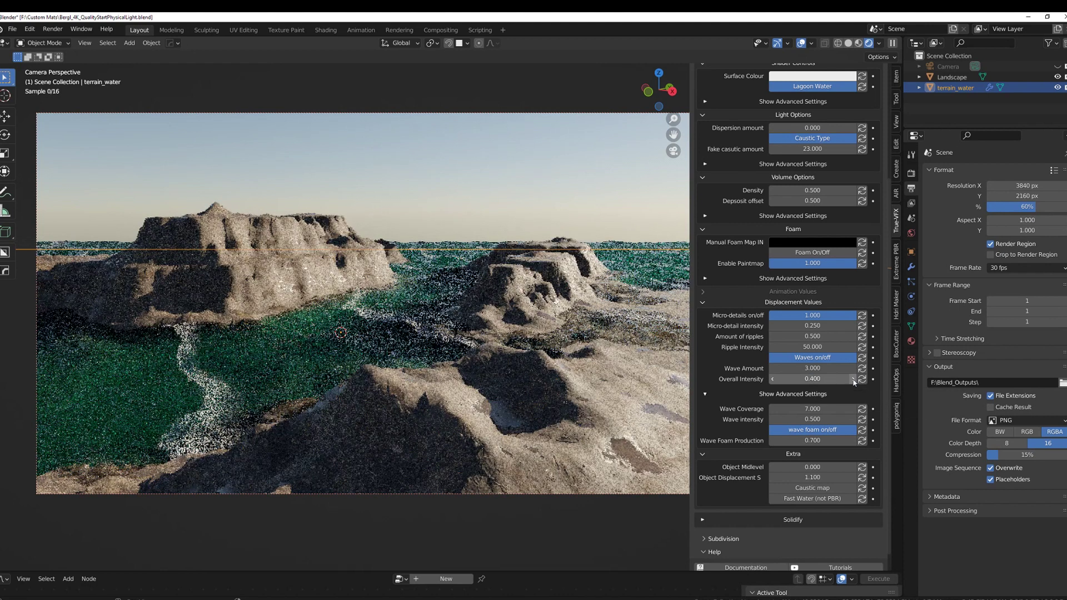
{"action": "left_click", "coordinate": [854, 379]}
{"action": "left_click", "coordinate": [854, 379]}
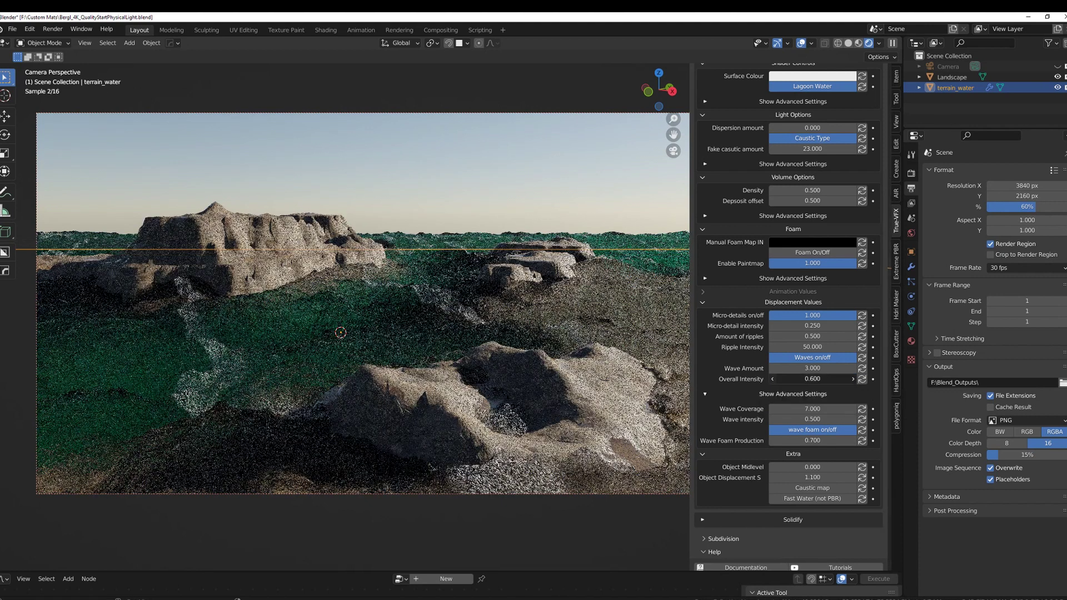
{"action": "left_click", "coordinate": [773, 380]}
{"action": "left_click", "coordinate": [772, 380]}
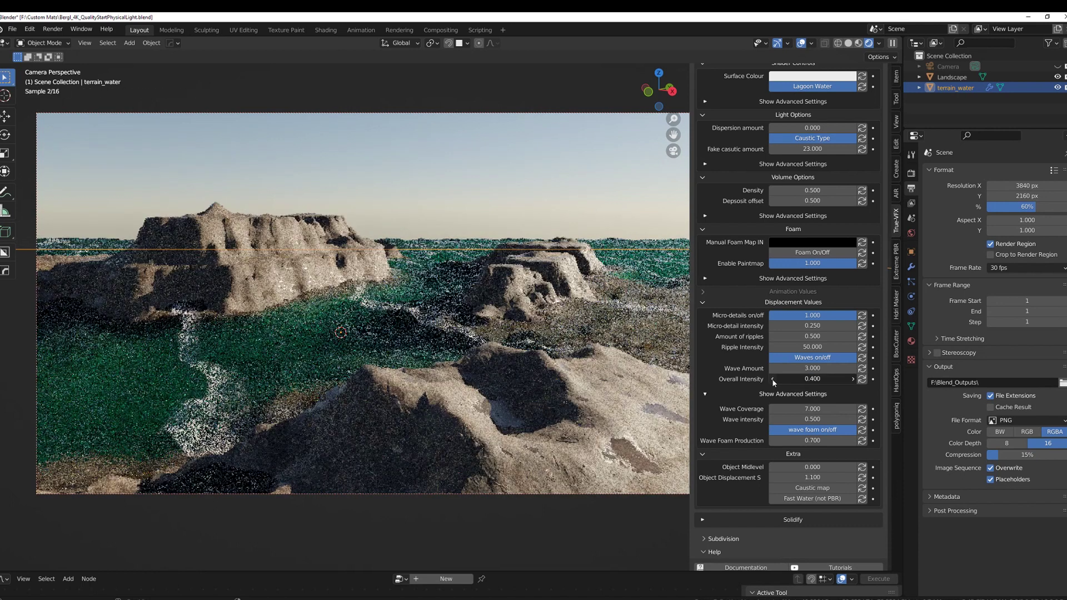
{"action": "left_click", "coordinate": [772, 380]}
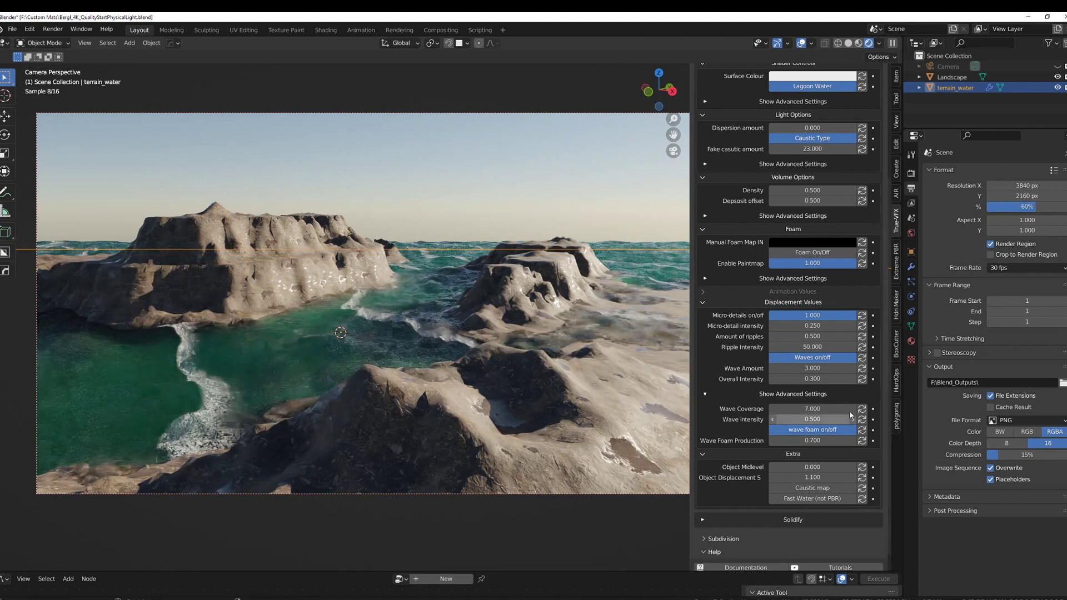
{"action": "left_click", "coordinate": [862, 379]}
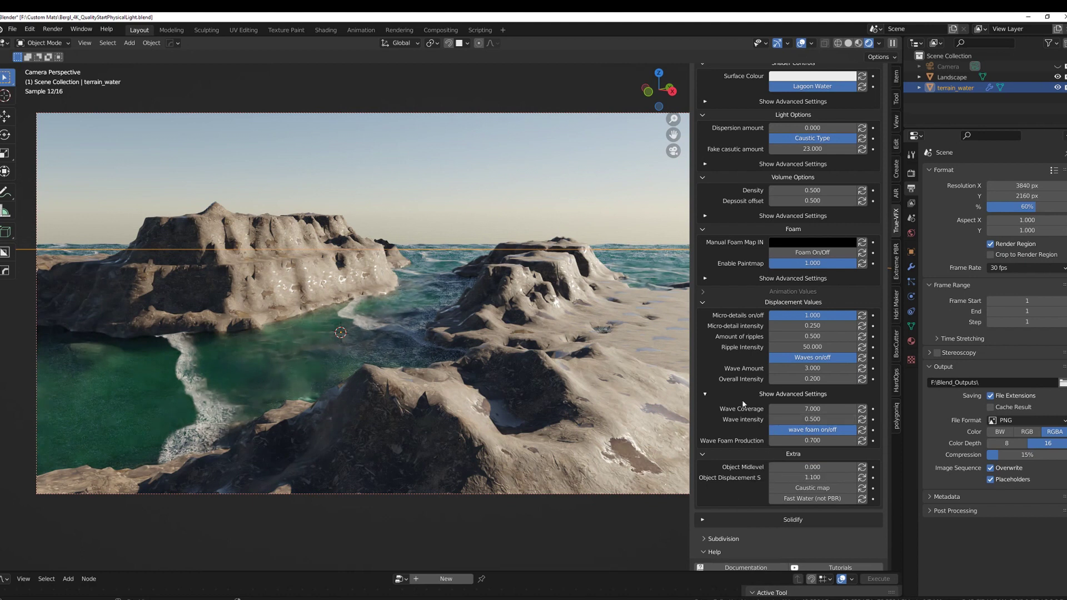
Step: Try adjusting the IOR and a Roughness of 0.005 in the water's advanced shader settings, and reset the roughness to 0.001
{"action": "scroll", "coordinate": [743, 404], "scroll_direction": "up", "scroll_amount": 5}
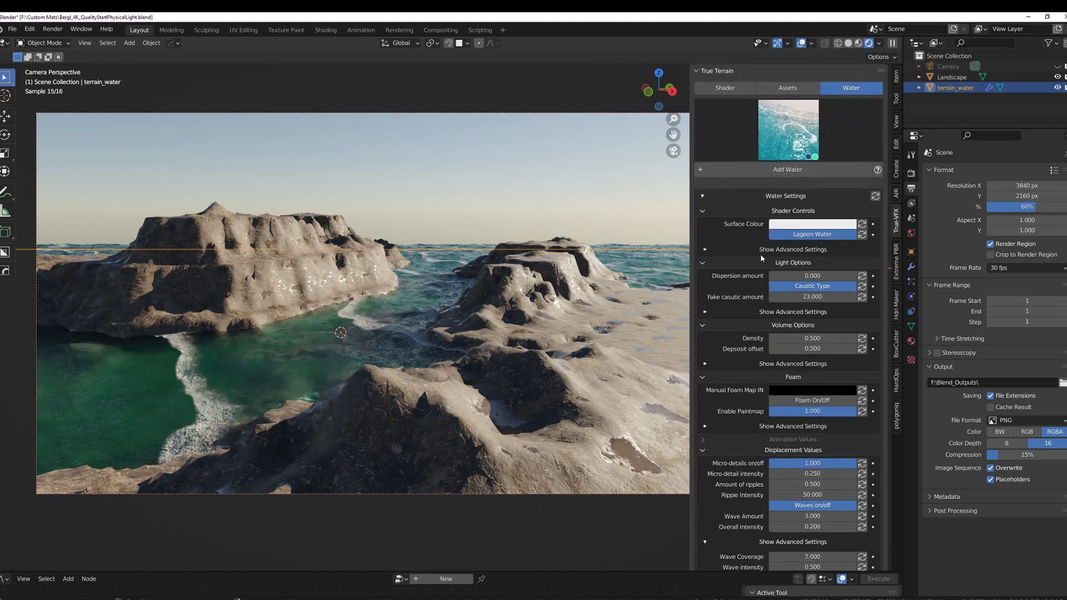
{"action": "left_click", "coordinate": [704, 250]}
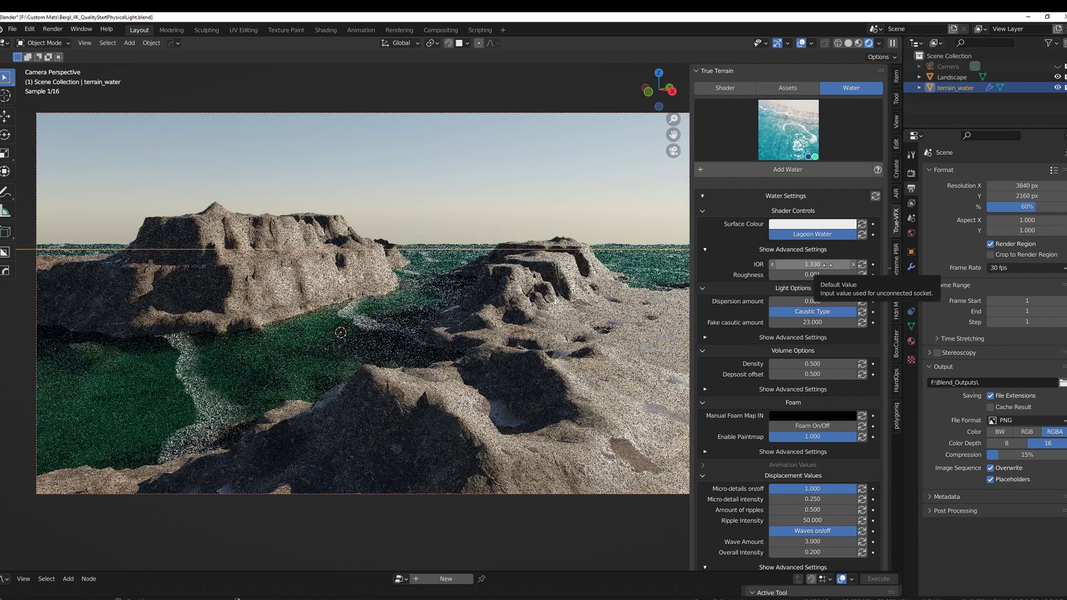
{"action": "mouse_move", "coordinate": [822, 264]}
{"action": "left_mouse_down"}
{"action": "mouse_move", "coordinate": [839, 265]}
{"action": "mouse_move", "coordinate": [816, 264]}
{"action": "left_mouse_up"}
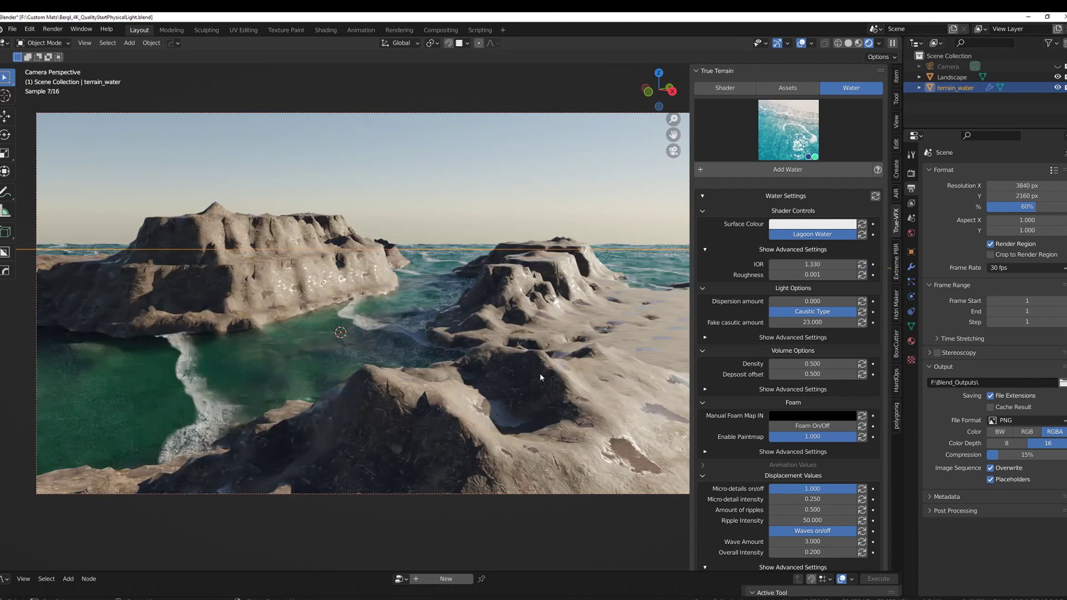
{"action": "left_click", "coordinate": [836, 275]}
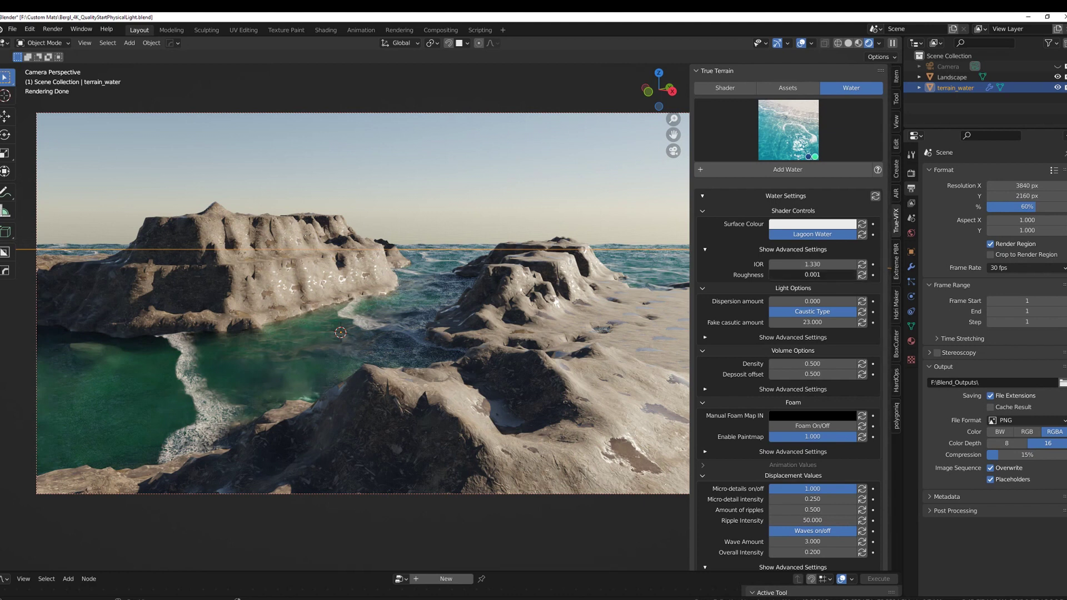
{"action": "type", "text": "0.005"}
{"action": "key", "text": "Return"}
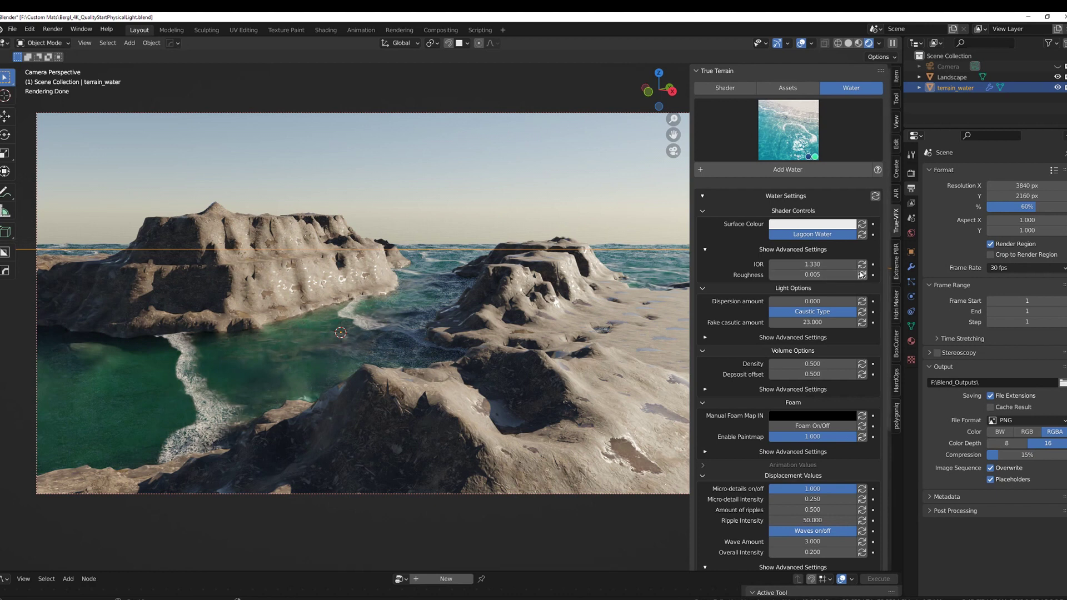
{"action": "left_click", "coordinate": [860, 276]}
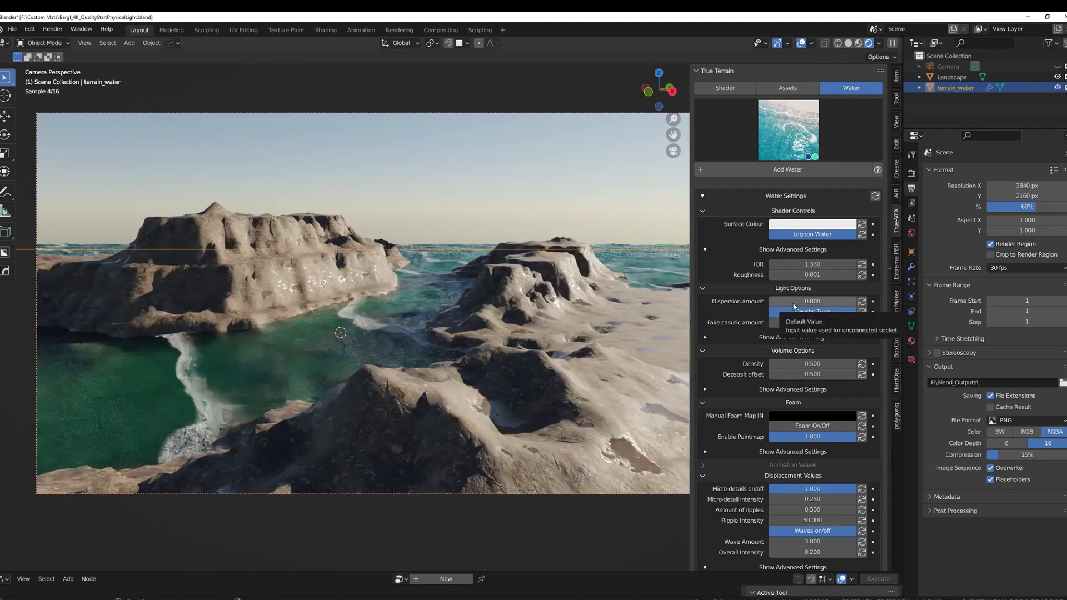
Step: Set the water's Dispersion amount to 0.3 in the light options
{"action": "left_click", "coordinate": [802, 301]}
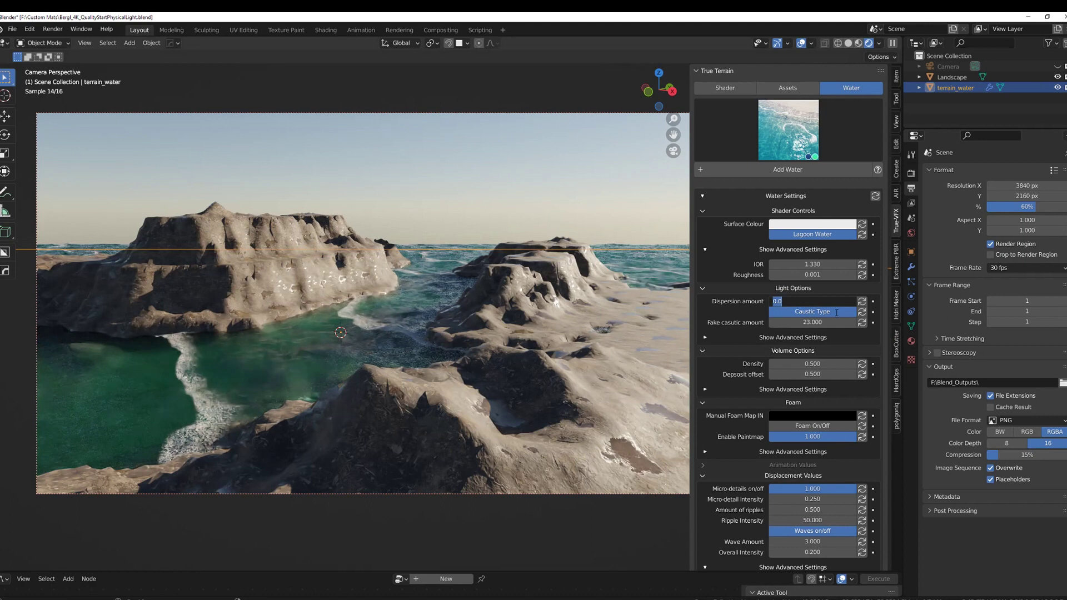
{"action": "type", "text": "0.3"}
{"action": "key", "text": "Return"}
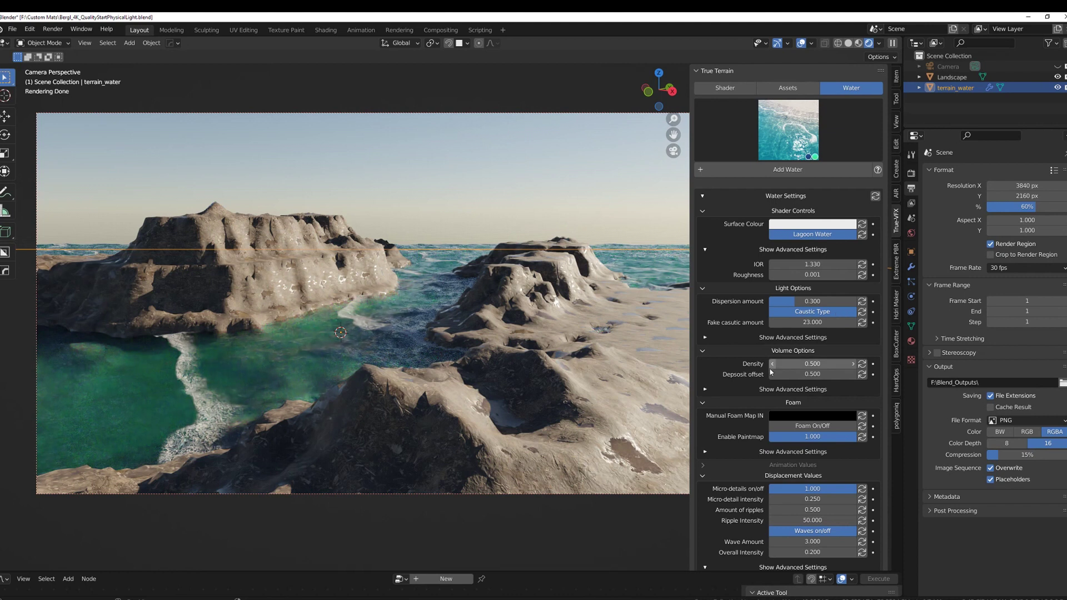
Step: Try a Caustic Strength of 8.3 in the advanced light settings and reset it to its default of 3
{"action": "left_click", "coordinate": [705, 337]}
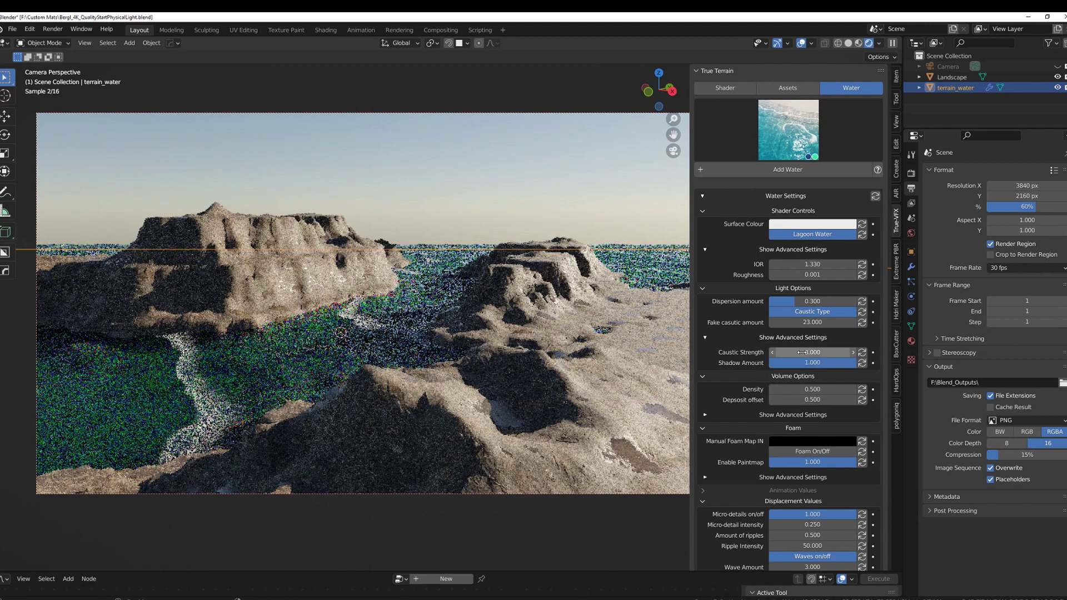
{"action": "left_click_drag", "start_coordinate": [813, 352], "coordinate": [836, 352]}
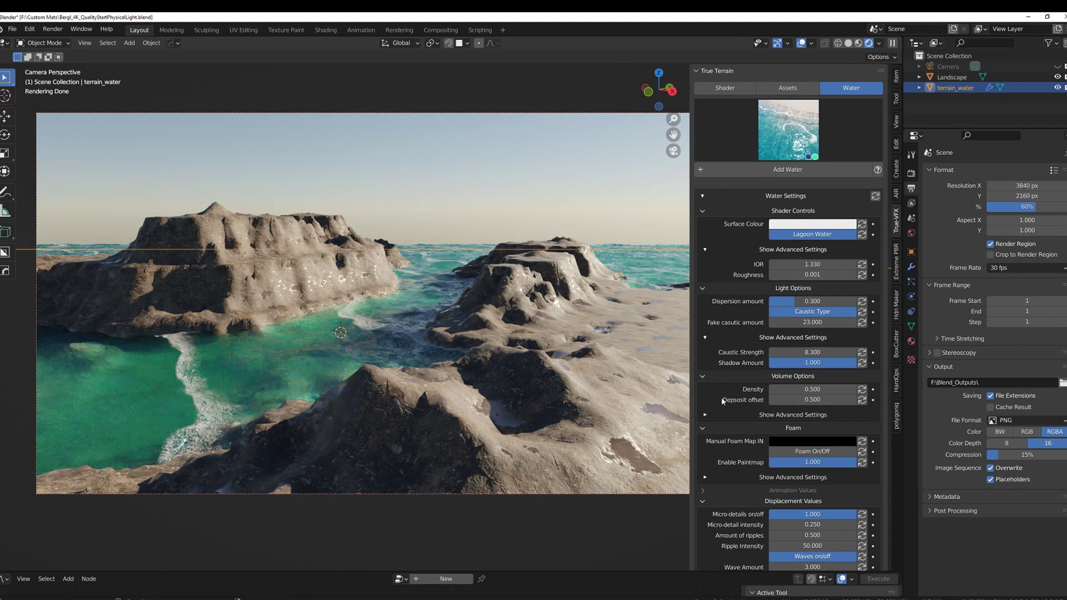
{"action": "left_click", "coordinate": [862, 353]}
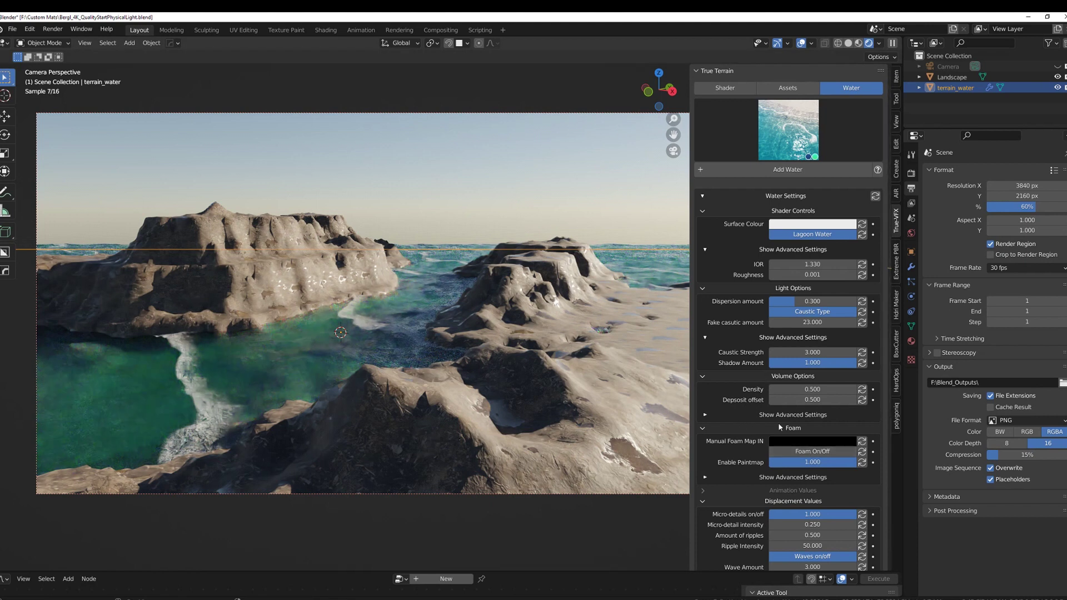
Step: Try water volume Density values of -35.4 and 52.7, and reset the density to its default of 0.5
{"action": "left_click_drag", "start_coordinate": [812, 388], "coordinate": [782, 389]}
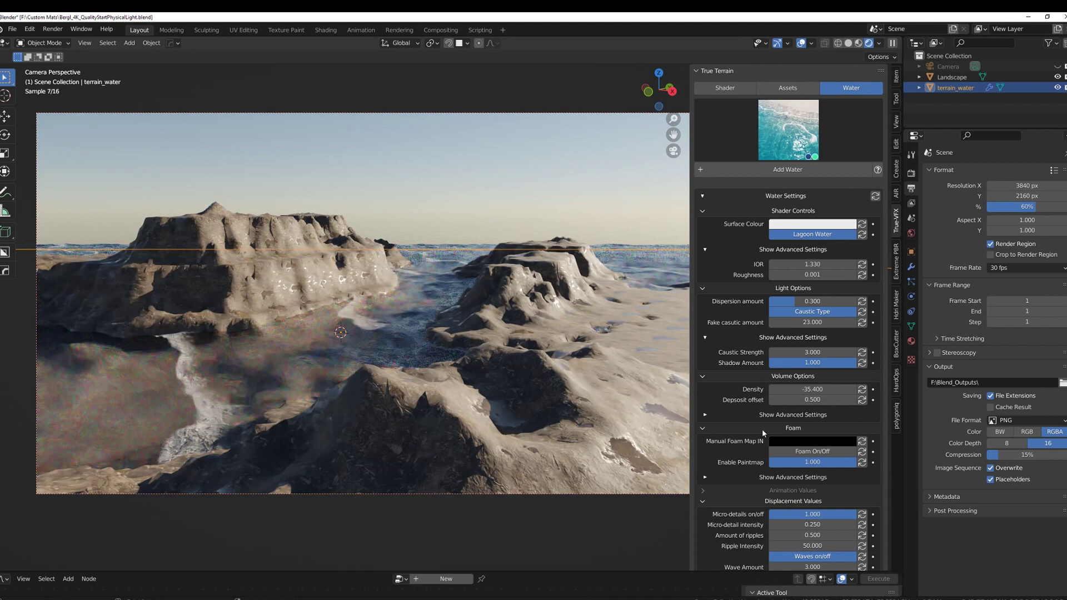
{"action": "key", "text": "minus"}
{"action": "left_click_drag", "start_coordinate": [812, 389], "coordinate": [909, 389]}
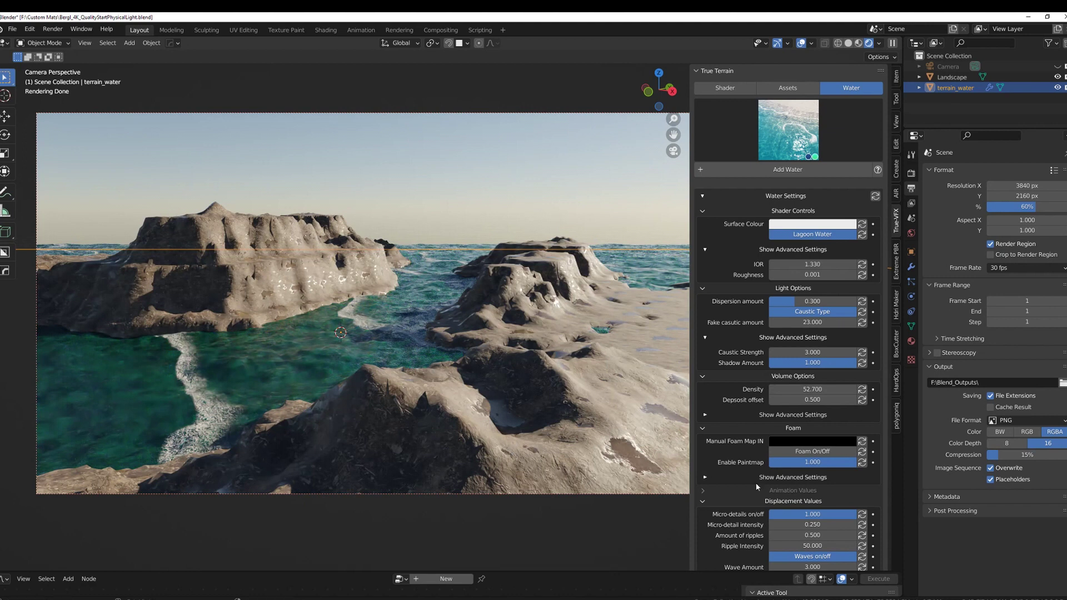
{"action": "left_click", "coordinate": [861, 390]}
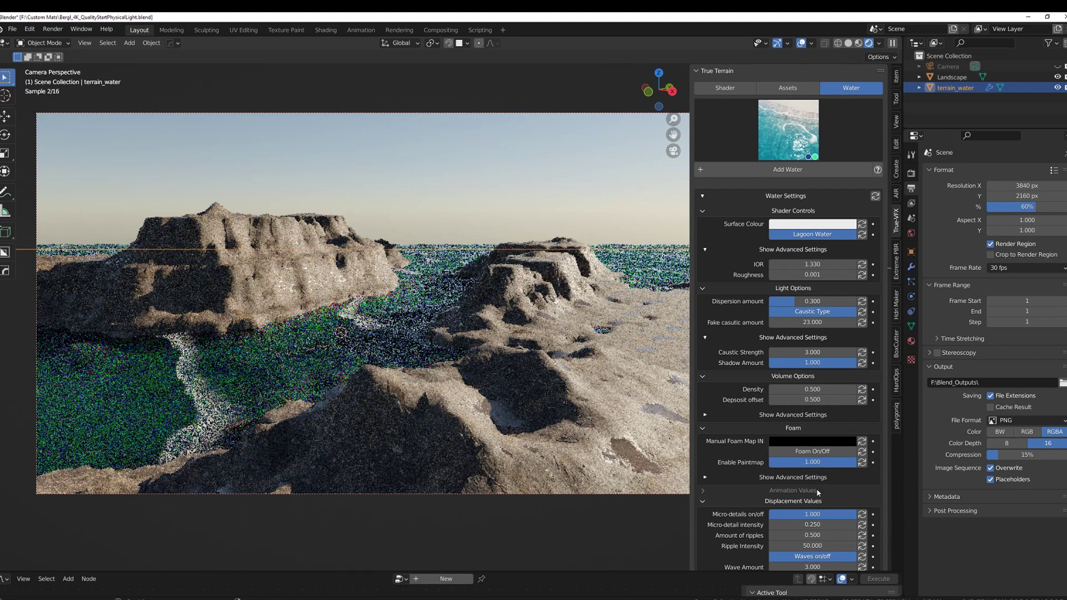
Step: Try a Hue of 0.9 and a Saturation of 2 in the advanced volume settings, and reset both to their defaults
{"action": "left_click", "coordinate": [784, 415]}
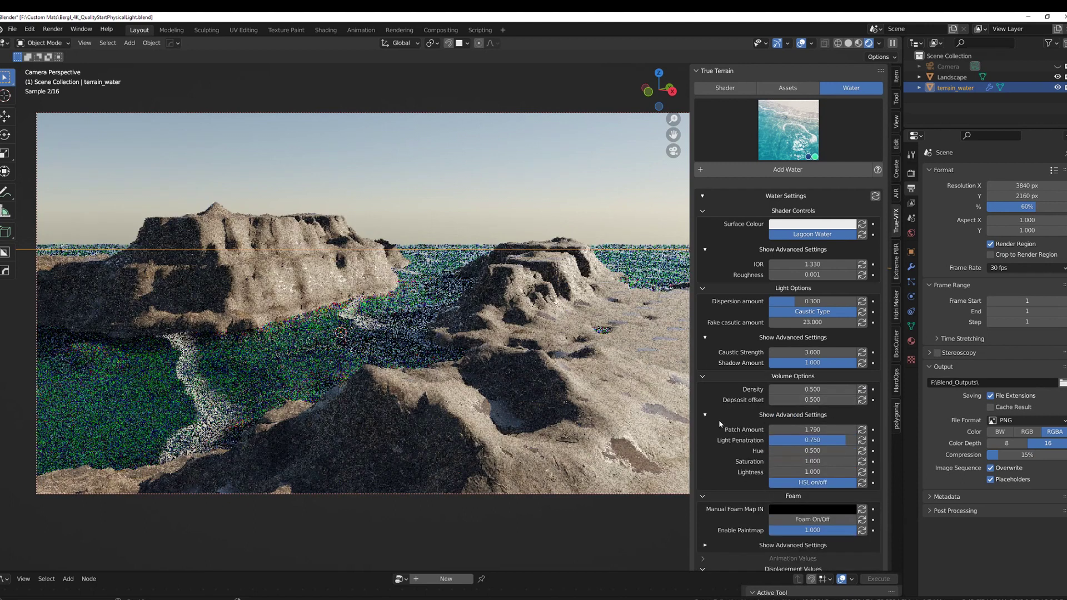
{"action": "scroll", "coordinate": [728, 420], "scroll_direction": "down", "scroll_amount": 3}
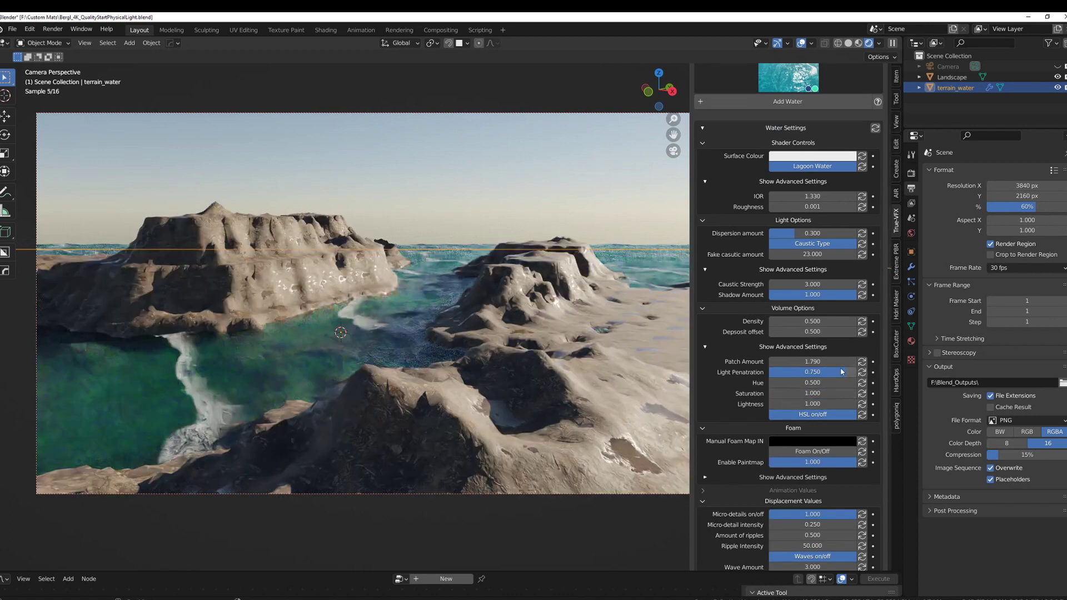
{"action": "left_click_drag", "start_coordinate": [812, 383], "coordinate": [845, 393]}
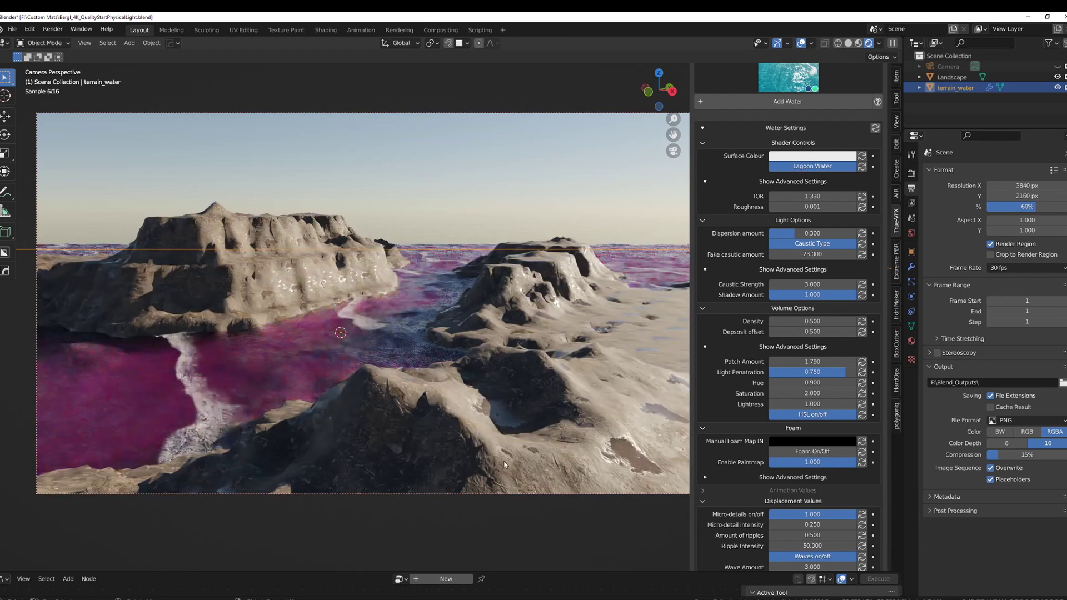
{"action": "left_click", "coordinate": [861, 383]}
{"action": "left_click", "coordinate": [862, 393]}
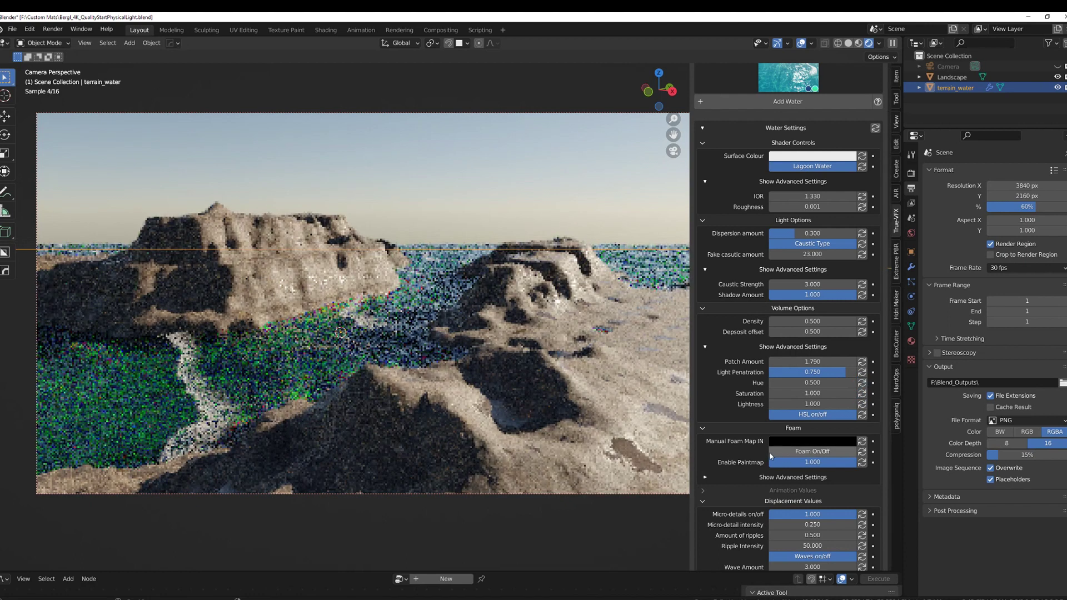
Step: Look over the remaining water displacement and extra settings, and select the landscape terrain
{"action": "scroll", "coordinate": [728, 478], "scroll_direction": "down", "scroll_amount": 3}
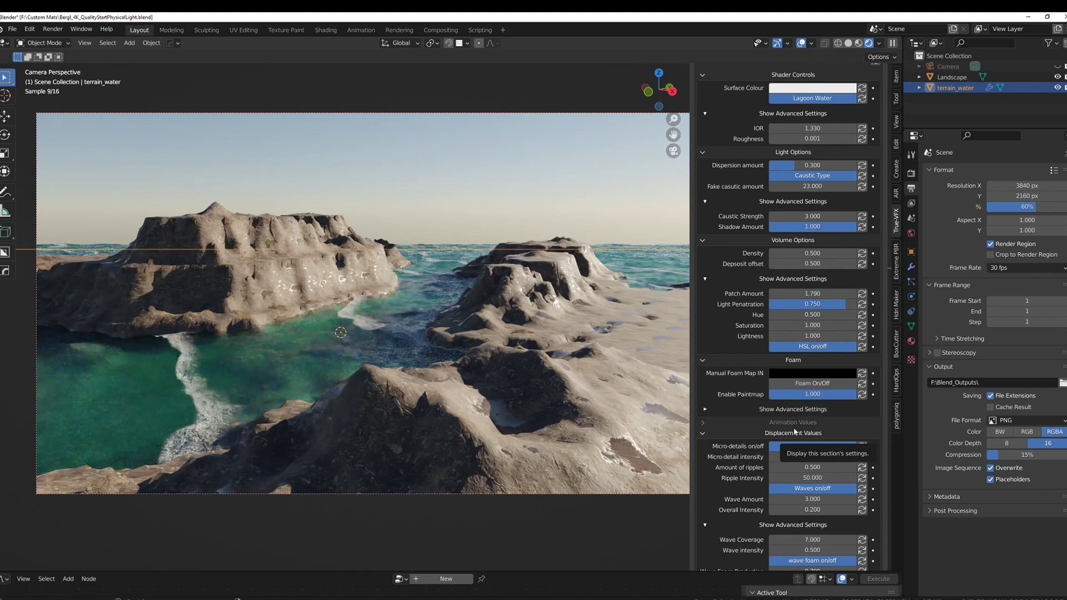
{"action": "scroll", "coordinate": [771, 459], "scroll_direction": "down", "scroll_amount": 3}
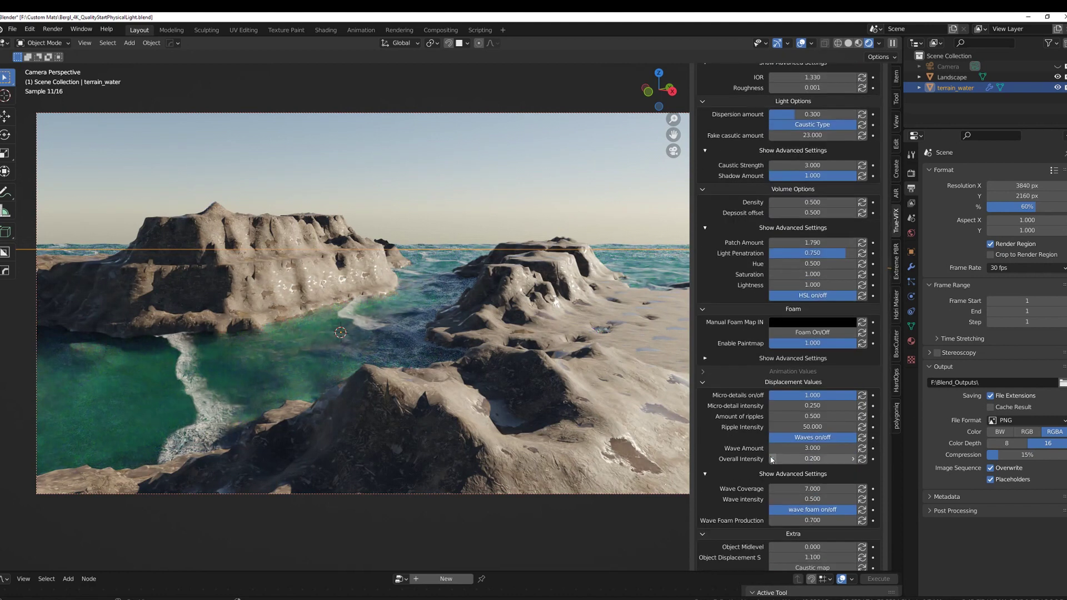
{"action": "scroll", "coordinate": [771, 459], "scroll_direction": "down", "scroll_amount": 5}
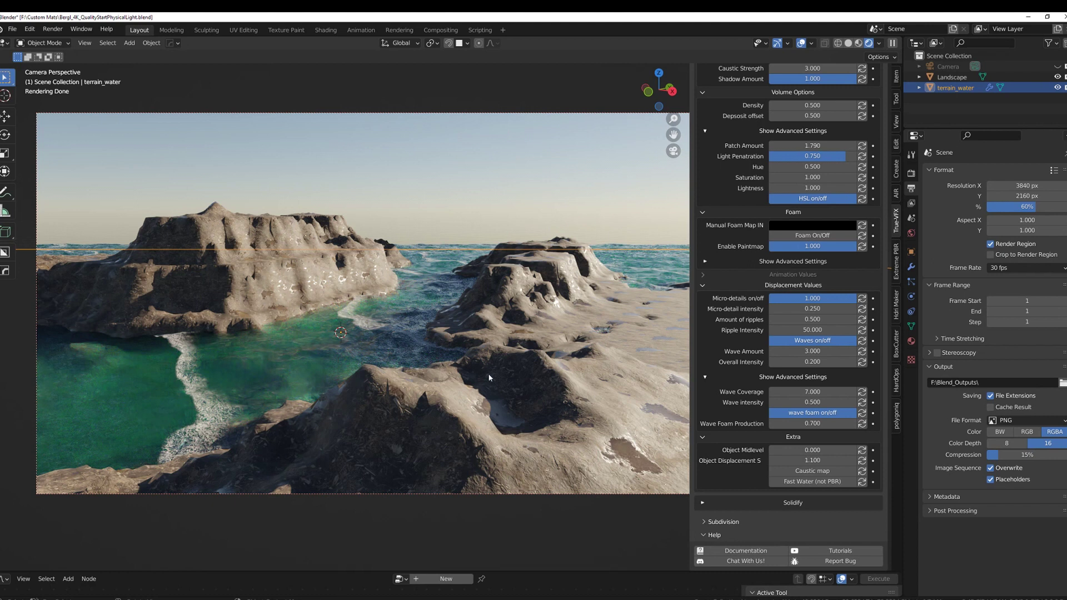
{"action": "left_click", "coordinate": [297, 285]}
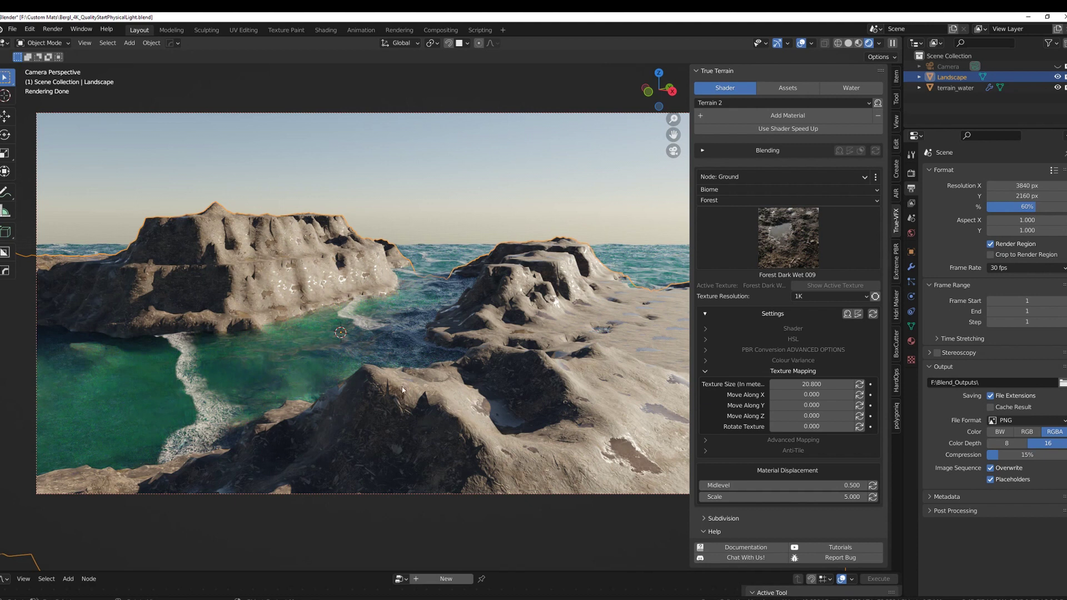
Step: Enable the landscape's Ground - Secondary shader node and hide the terrain_water object
{"action": "left_click", "coordinate": [748, 176]}
{"action": "left_click", "coordinate": [739, 203]}
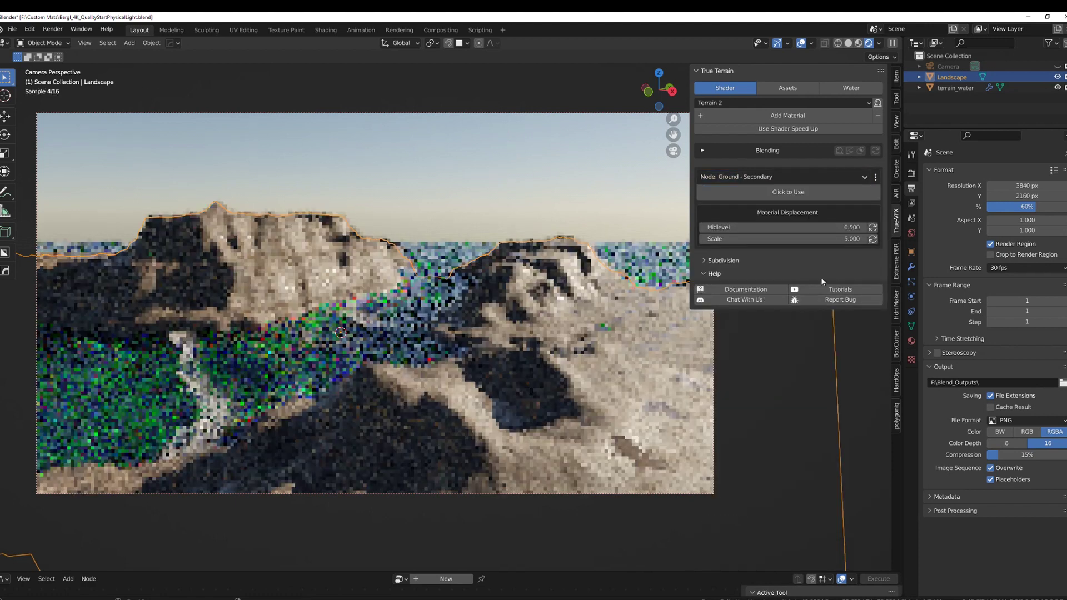
{"action": "left_click", "coordinate": [775, 194]}
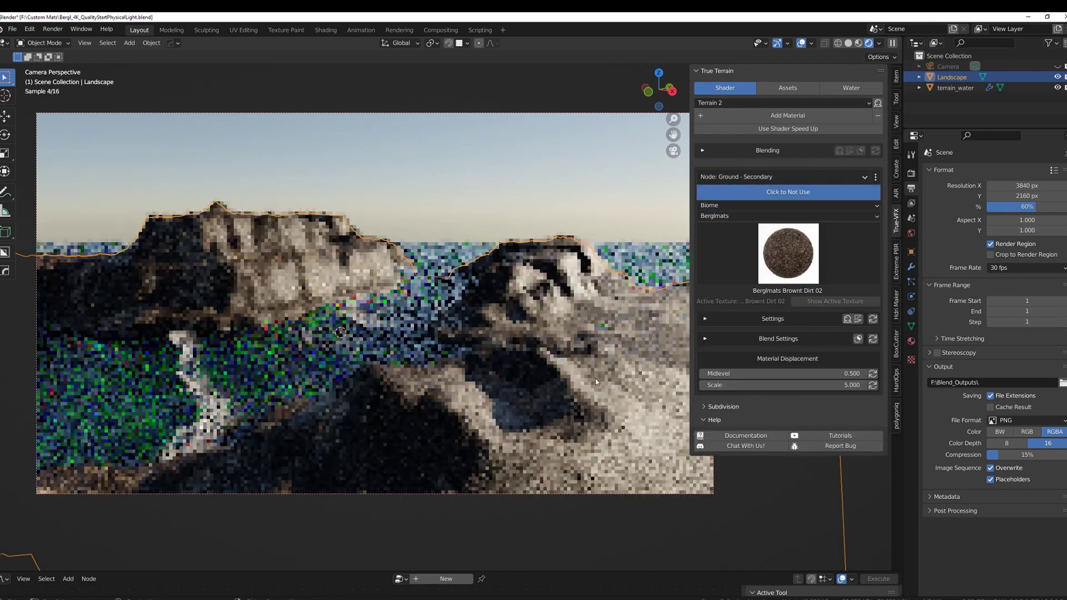
{"action": "left_click", "coordinate": [1057, 87]}
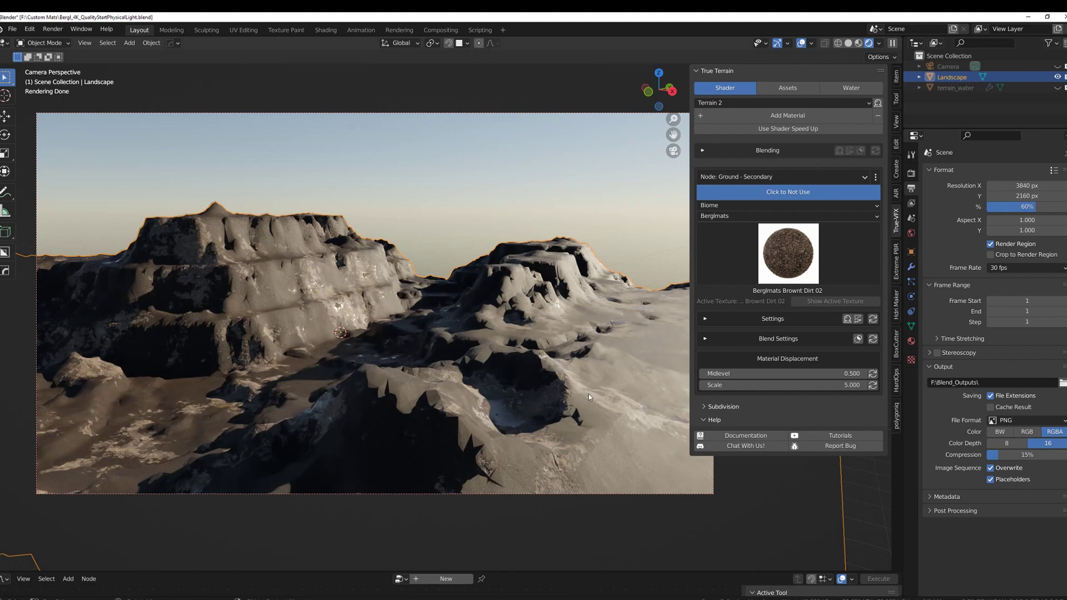
Step: Set the secondary ground's biome to Grassland and choose the Grassland Dark Wet 017 texture
{"action": "left_click", "coordinate": [721, 217]}
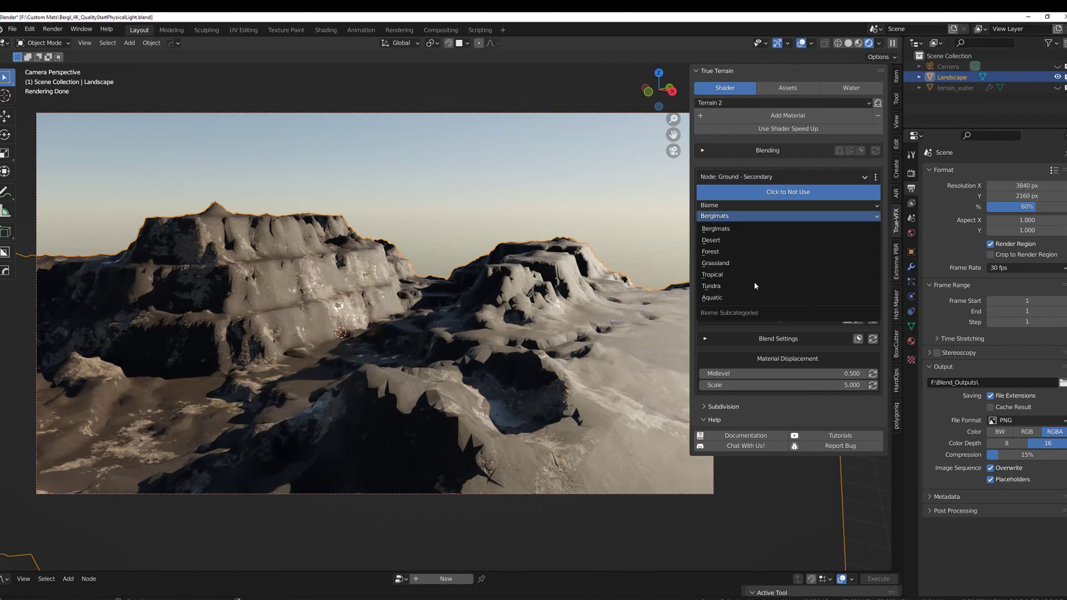
{"action": "left_click", "coordinate": [760, 264]}
{"action": "left_click", "coordinate": [789, 257]}
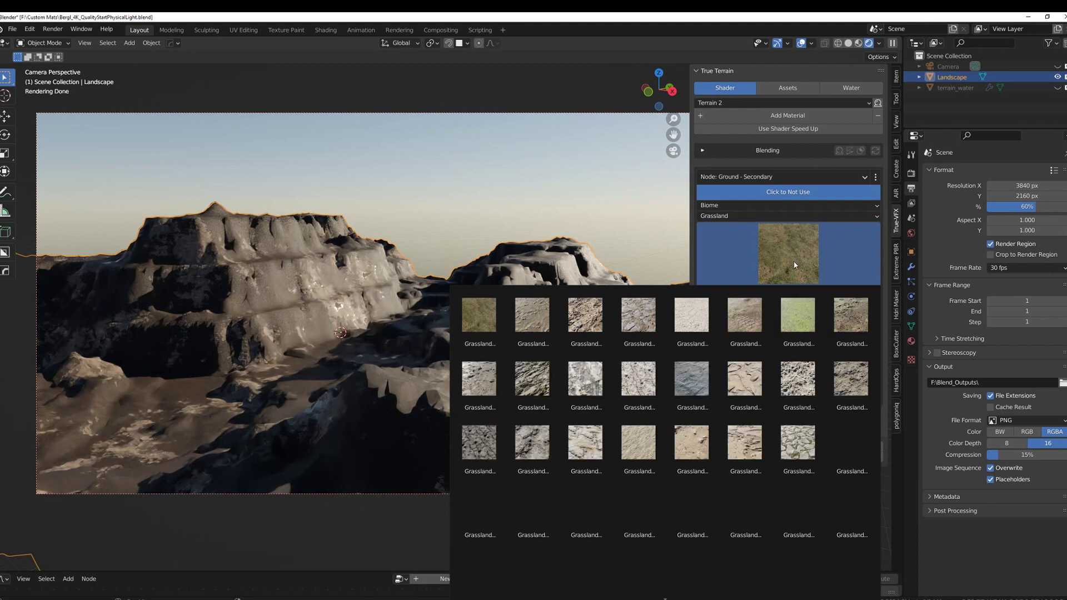
{"action": "left_click", "coordinate": [859, 434]}
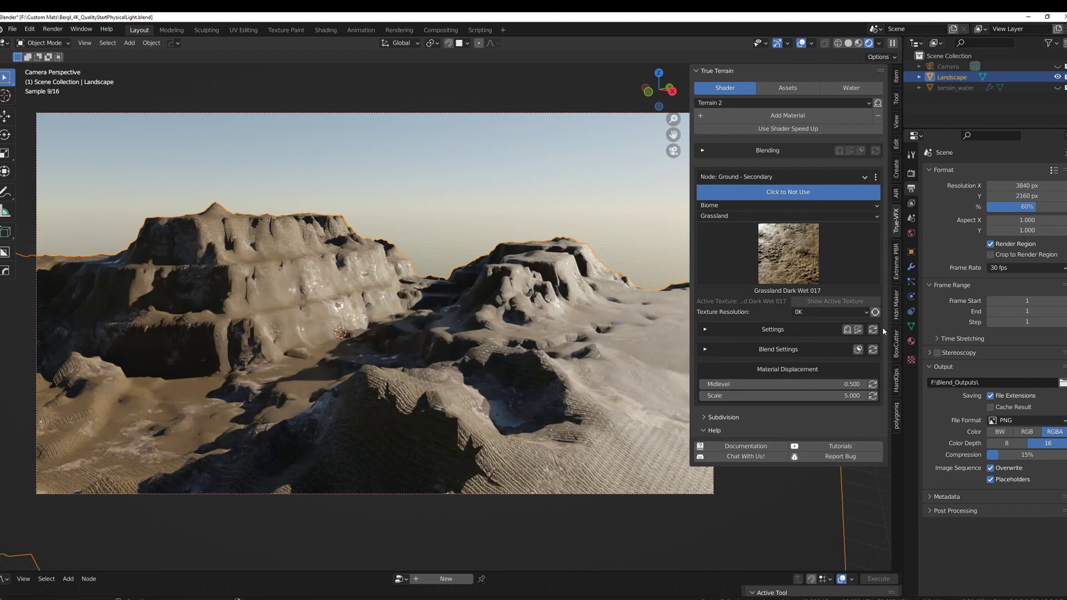
Step: Copy the Ground node's values to the Ground - Secondary node within the same material, without copying textures
{"action": "left_click", "coordinate": [761, 177]}
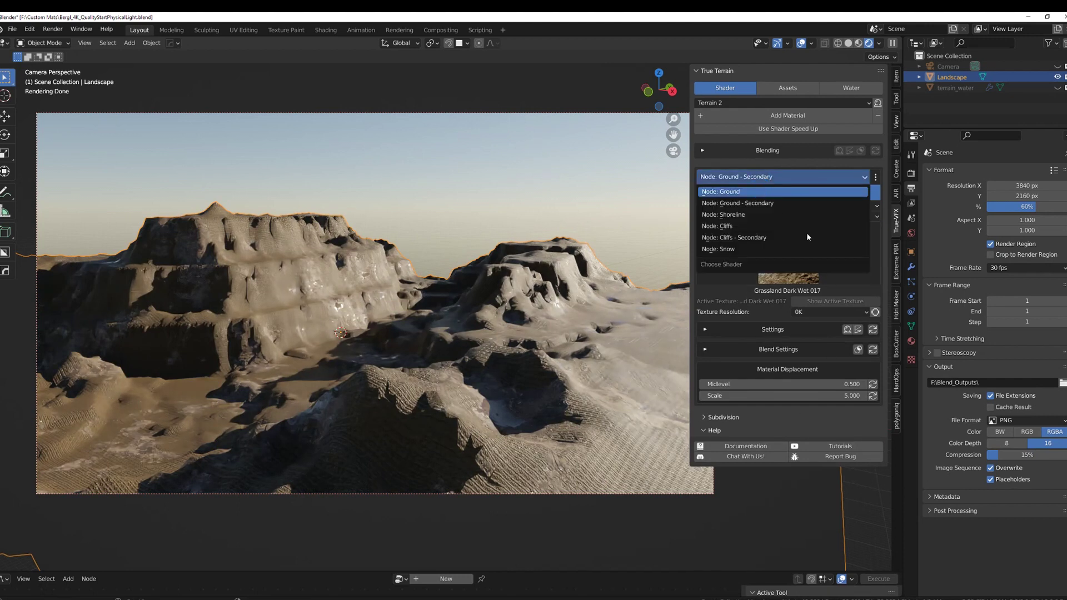
{"action": "left_click", "coordinate": [761, 192]}
{"action": "left_click", "coordinate": [875, 177]}
{"action": "left_click", "coordinate": [900, 192]}
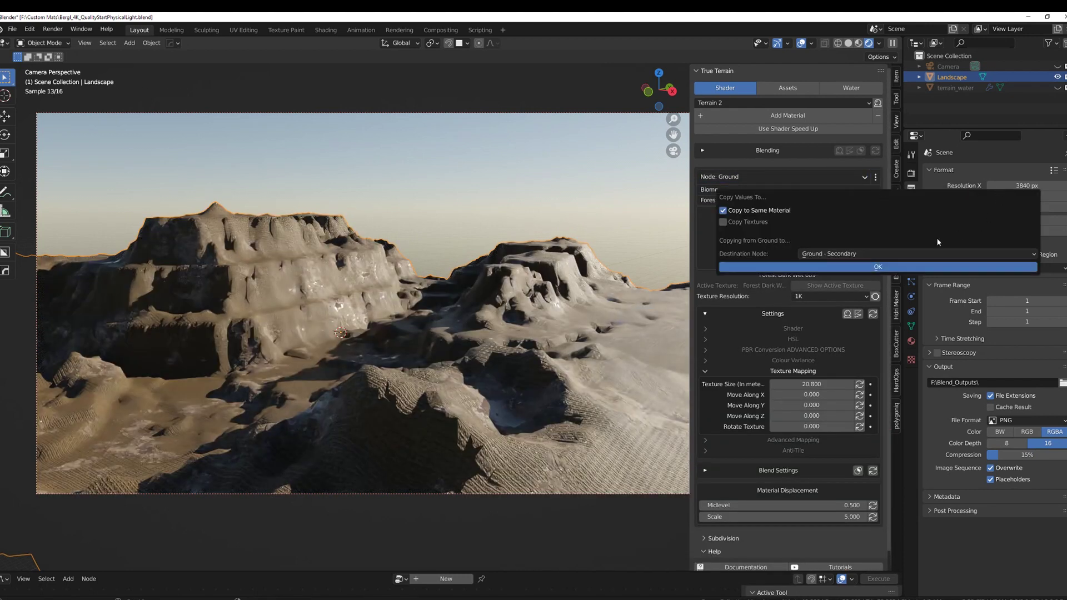
{"action": "left_click", "coordinate": [870, 268]}
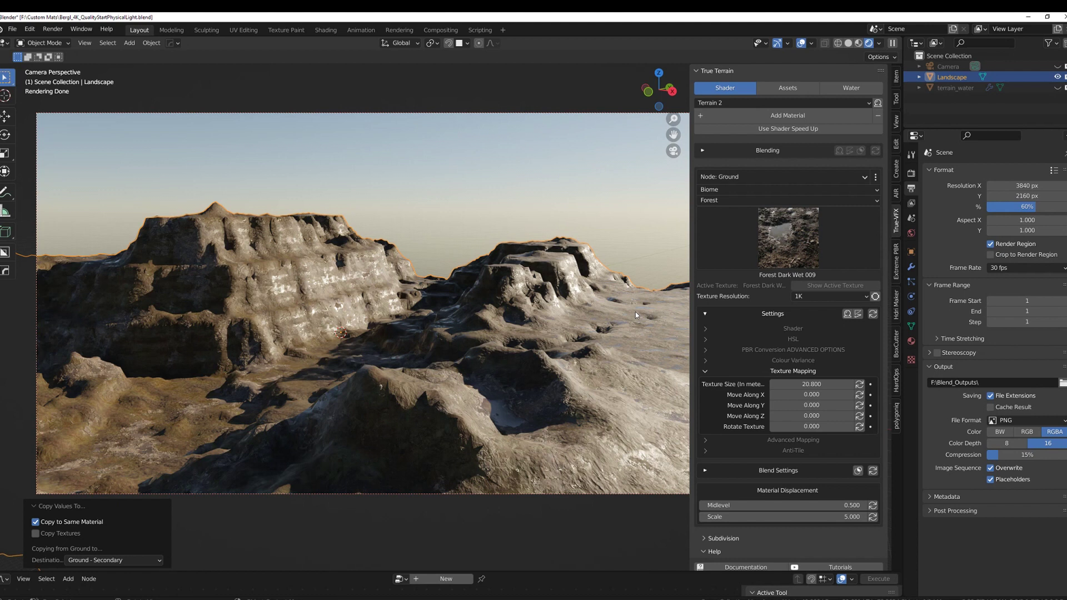
Step: Go back to the Ground - Secondary node and preview its blend mask on the terrain
{"action": "left_click", "coordinate": [765, 177]}
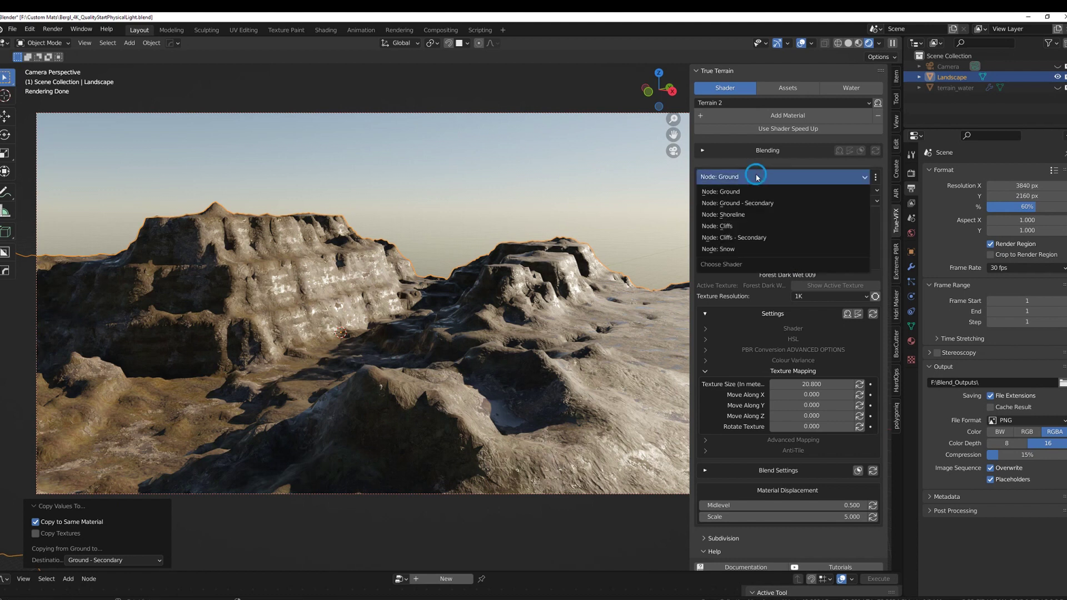
{"action": "left_click", "coordinate": [772, 202]}
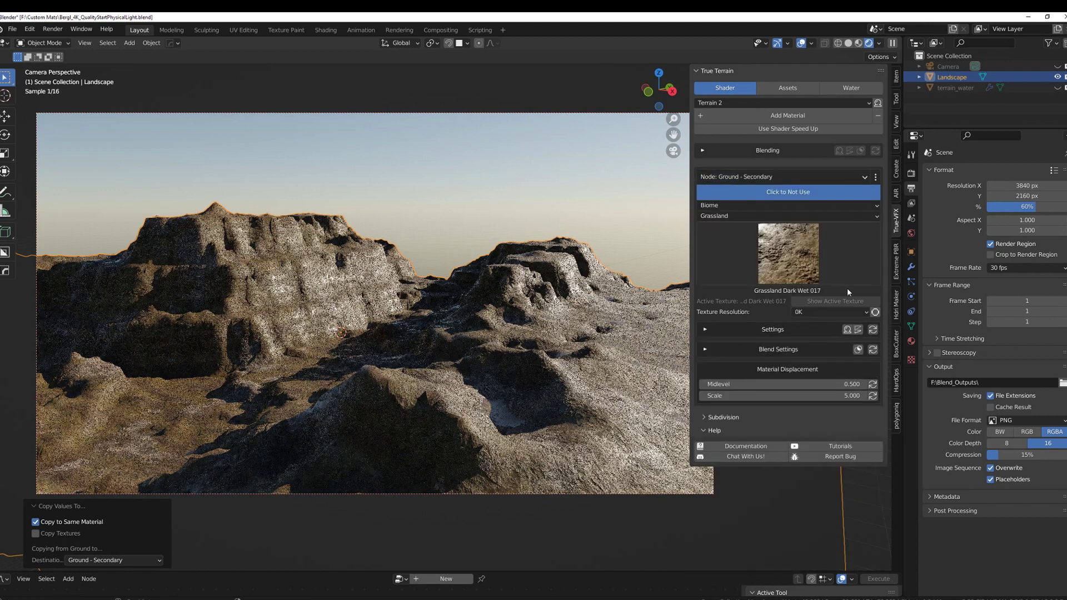
{"action": "left_click", "coordinate": [859, 350]}
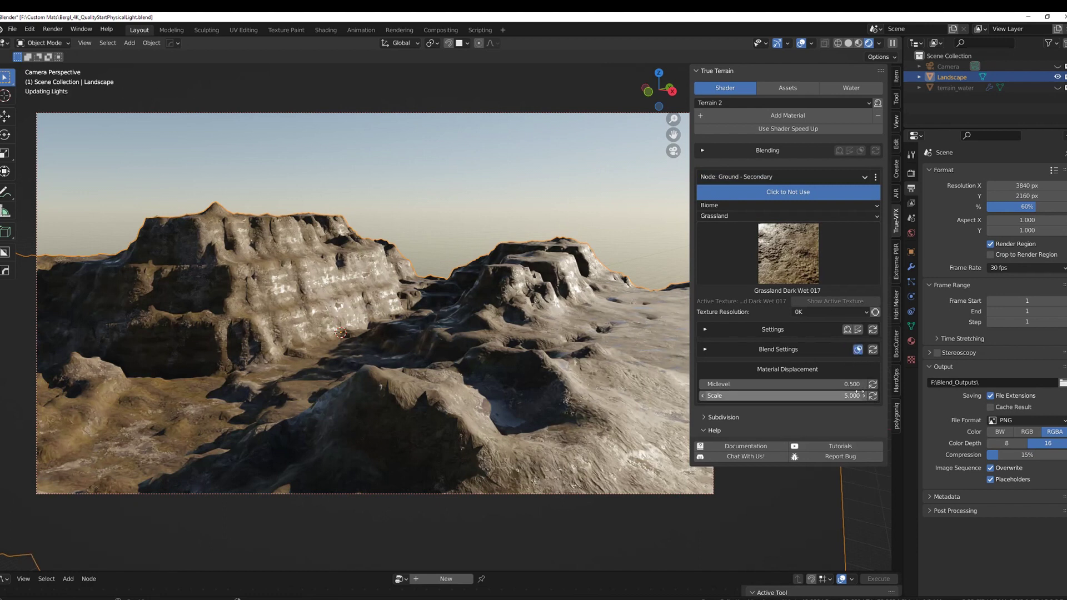
{"action": "left_click", "coordinate": [858, 350]}
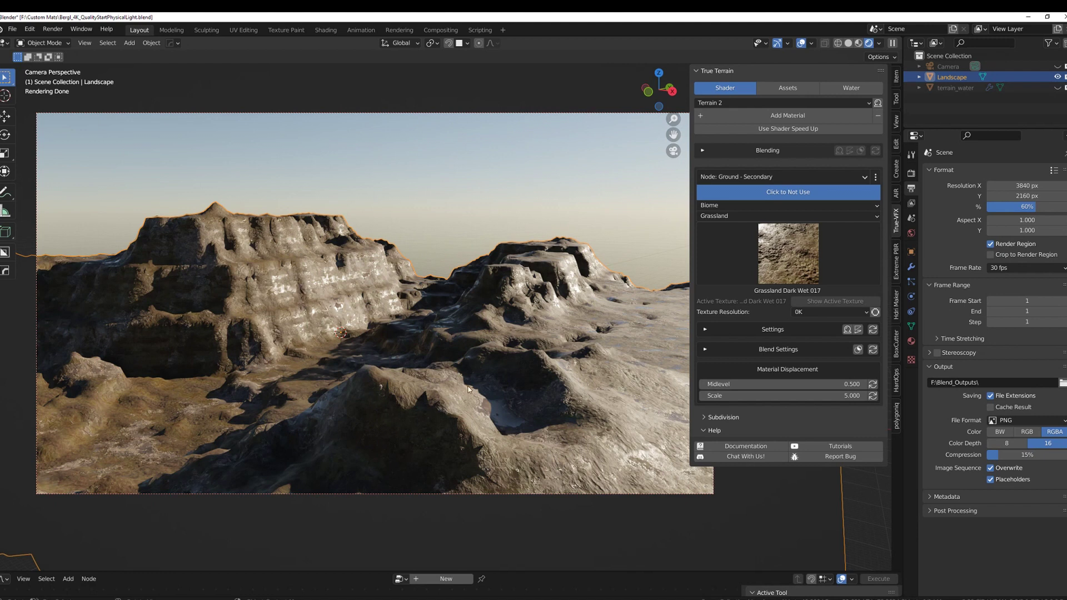
{"action": "left_click", "coordinate": [858, 350]}
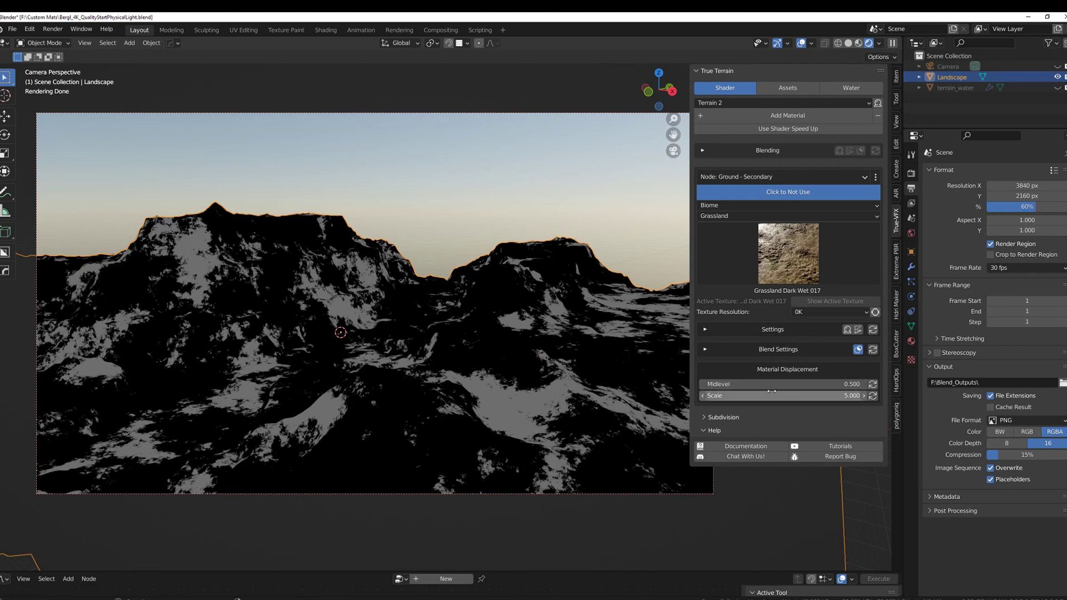
Step: Expand the secondary ground's blend settings, set Amount of patches to 1.4, and turn off the mask preview
{"action": "left_click", "coordinate": [705, 350]}
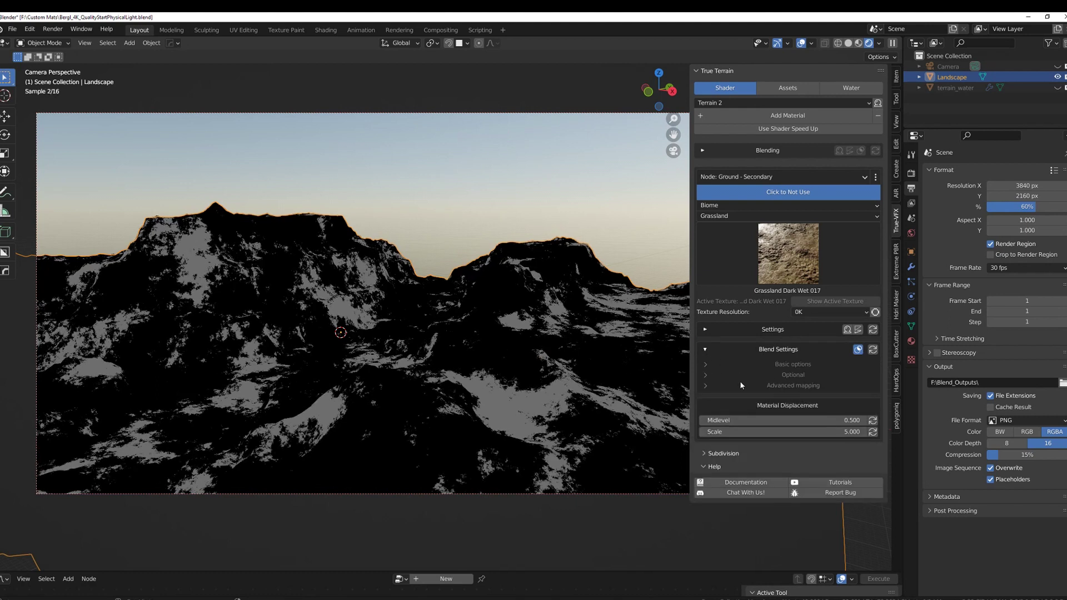
{"action": "left_click", "coordinate": [791, 364]}
{"action": "left_click", "coordinate": [794, 412]}
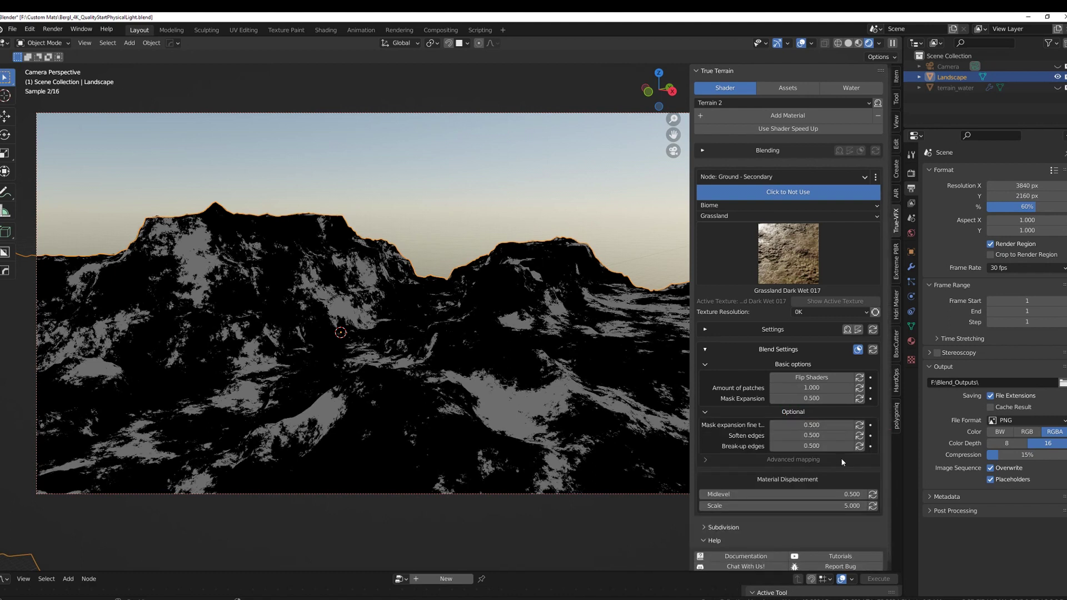
{"action": "left_click", "coordinate": [801, 459]}
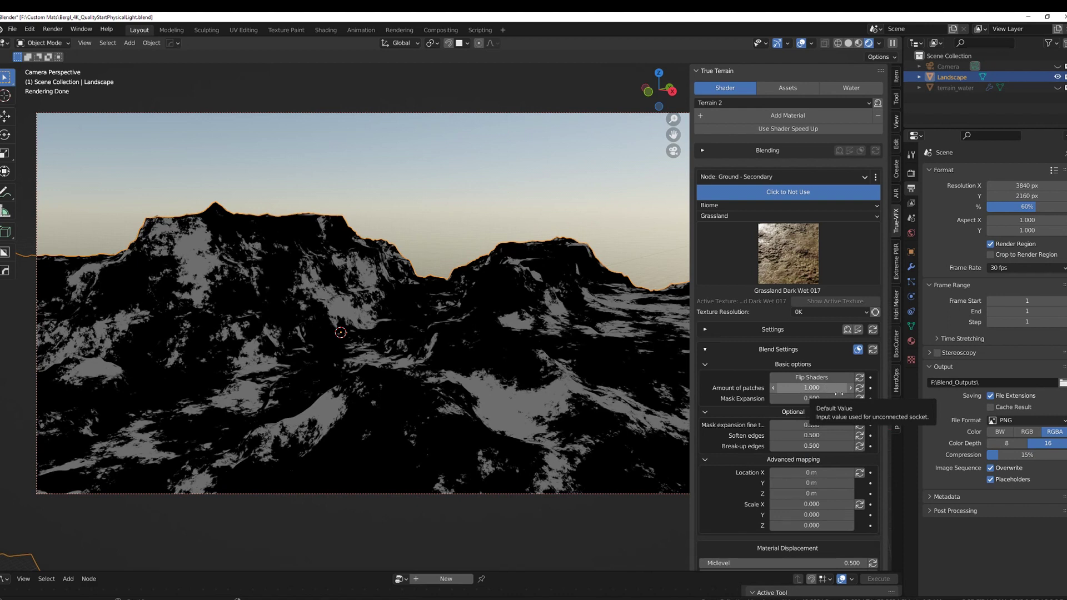
{"action": "mouse_move", "coordinate": [834, 388]}
{"action": "left_mouse_down"}
{"action": "mouse_move", "coordinate": [778, 389]}
{"action": "mouse_move", "coordinate": [889, 388]}
{"action": "mouse_move", "coordinate": [835, 393]}
{"action": "left_mouse_up"}
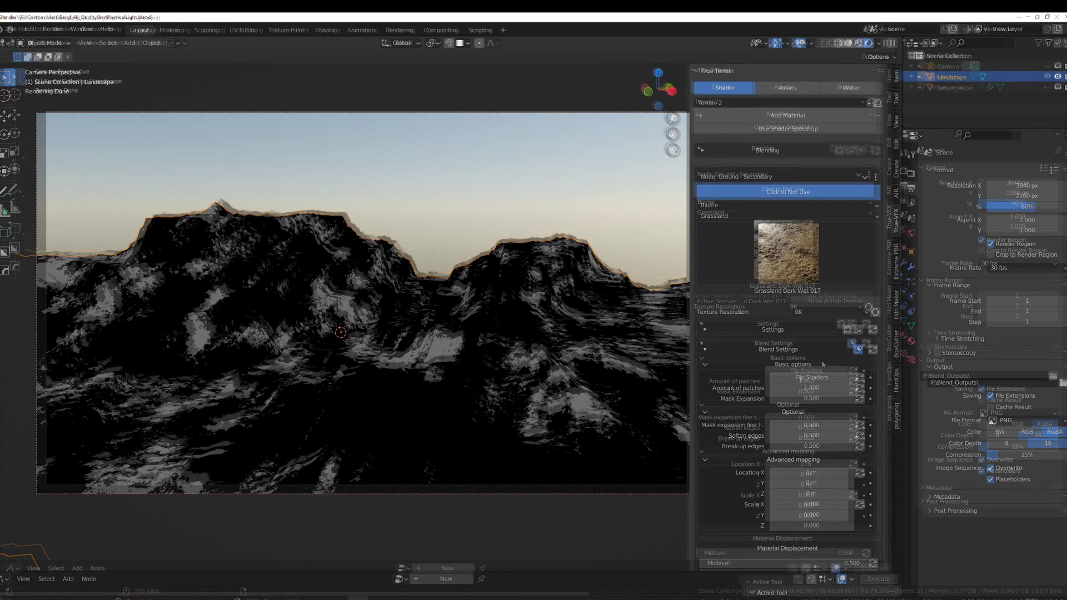
{"action": "left_click", "coordinate": [852, 343]}
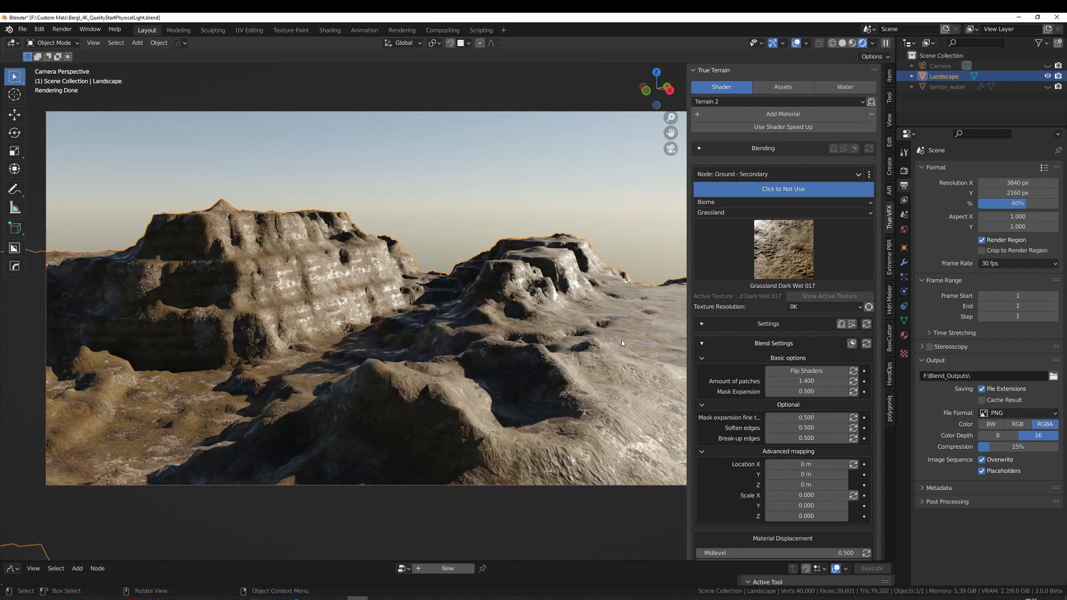
{"action": "scroll", "coordinate": [781, 401], "scroll_direction": "down", "scroll_amount": 3}
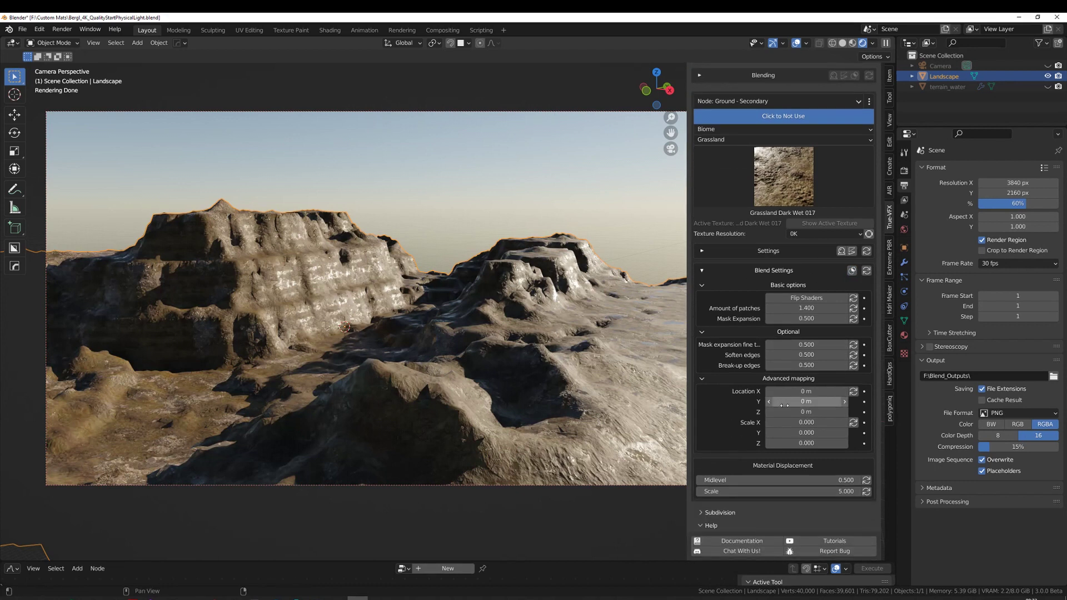
Step: Show the terrain_water object again and set the world sky texture's Sun Rotation to -329°
{"action": "left_click", "coordinate": [904, 230]}
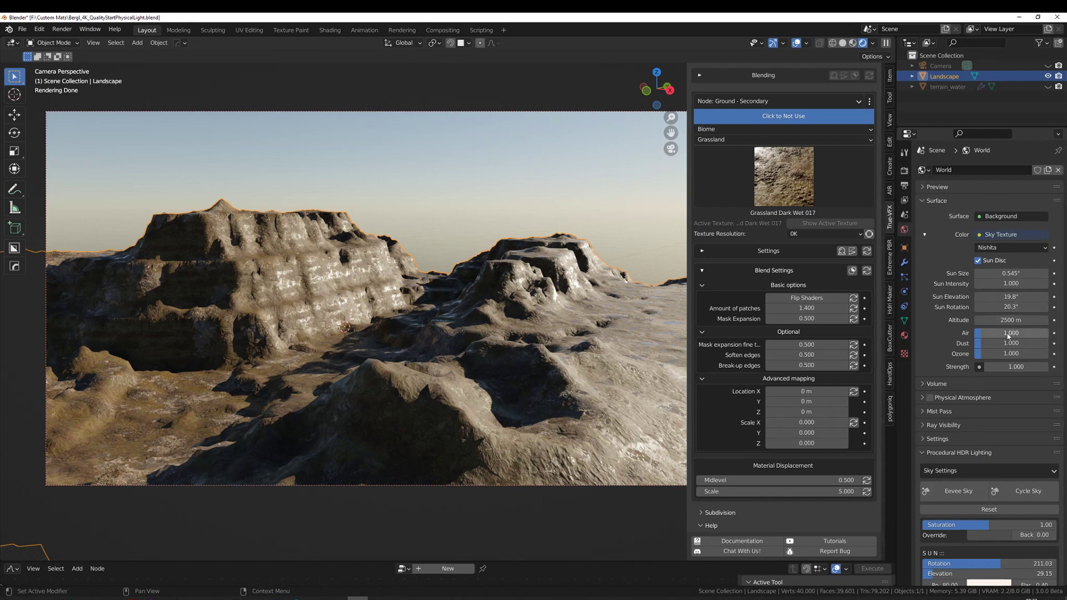
{"action": "left_click_drag", "start_coordinate": [1011, 307], "coordinate": [1041, 306]}
{"action": "left_click", "coordinate": [1049, 87]}
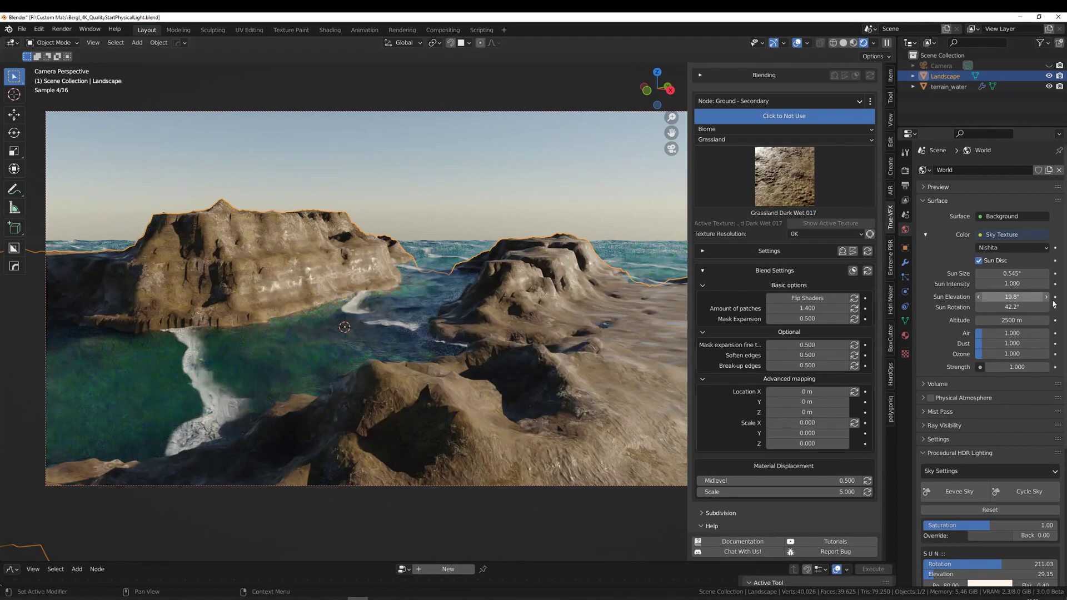
{"action": "left_click_drag", "start_coordinate": [1022, 307], "coordinate": [332, 307]}
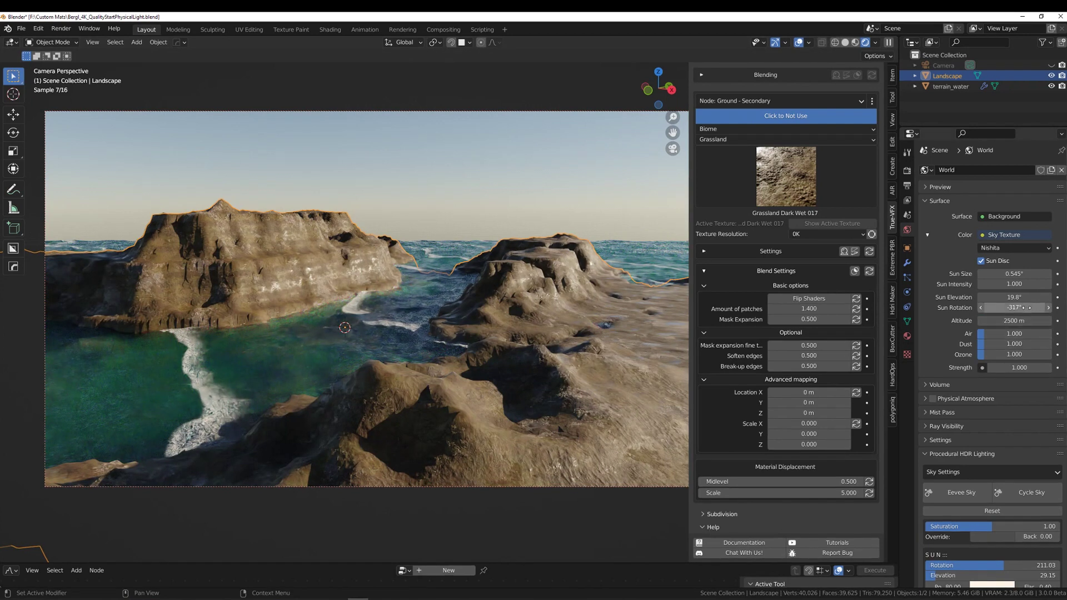
{"action": "left_click_drag", "start_coordinate": [1013, 308], "coordinate": [1008, 307]}
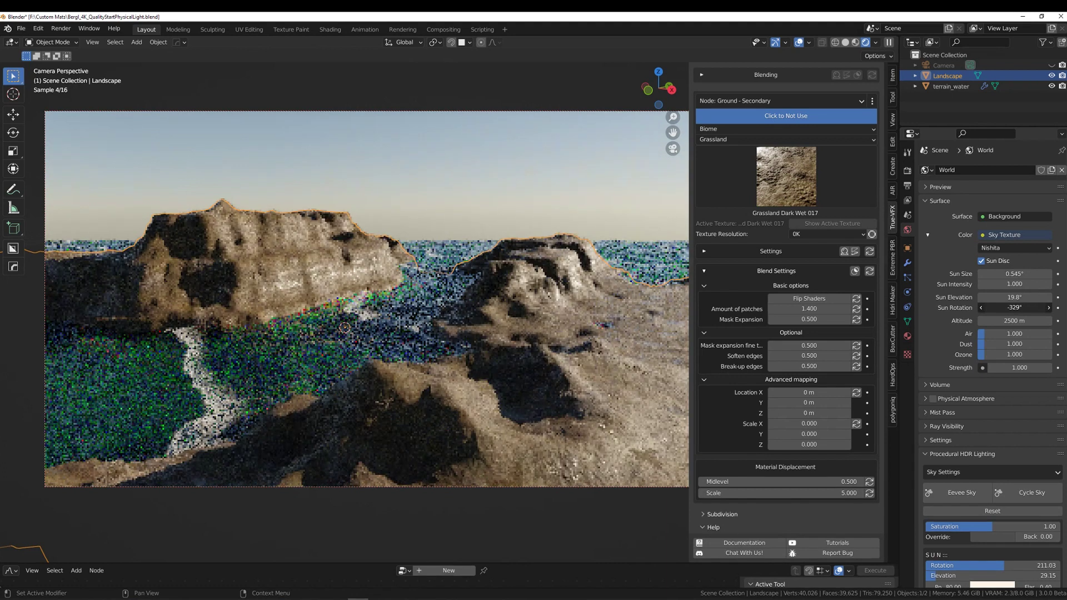
{"action": "left_click_drag", "start_coordinate": [1008, 308], "coordinate": [1008, 308]}
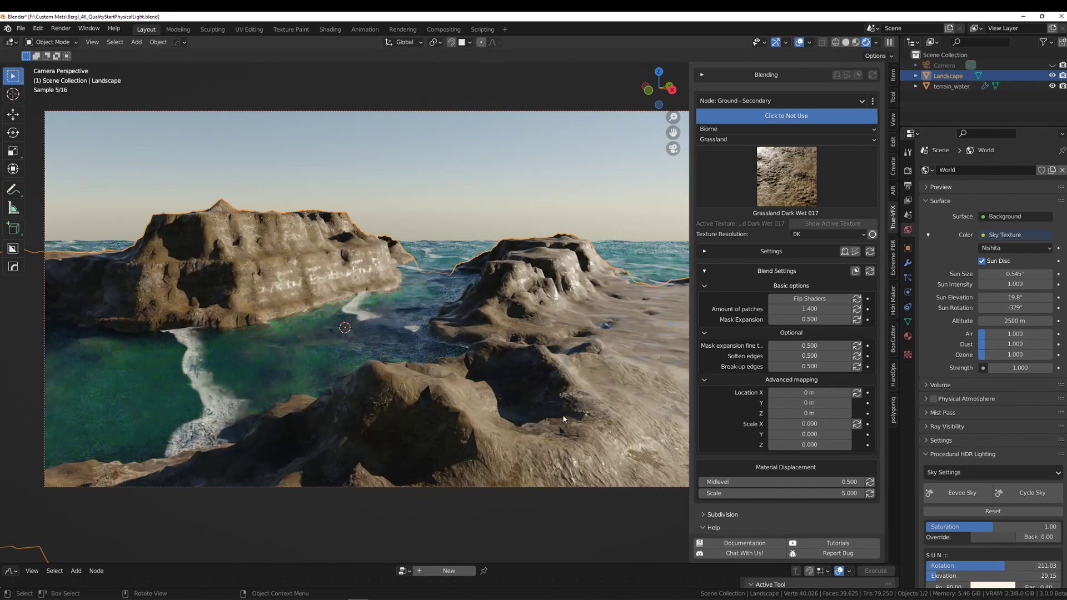
Step: Add a subdivision surface modifier to the landscape and enable Adaptive Subdivision
{"action": "left_click", "coordinate": [615, 420]}
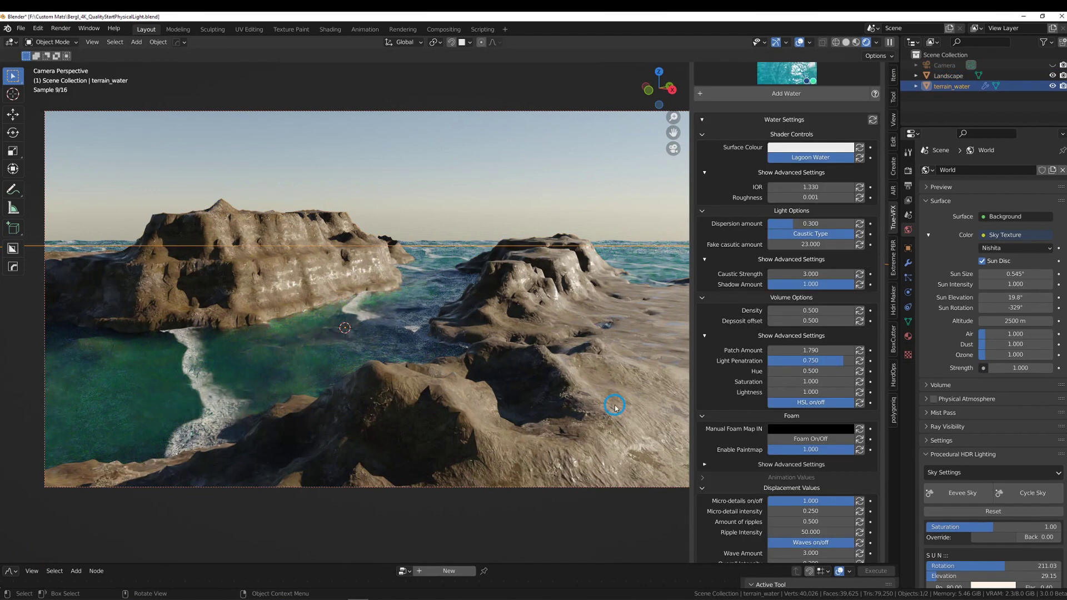
{"action": "left_click", "coordinate": [615, 406]}
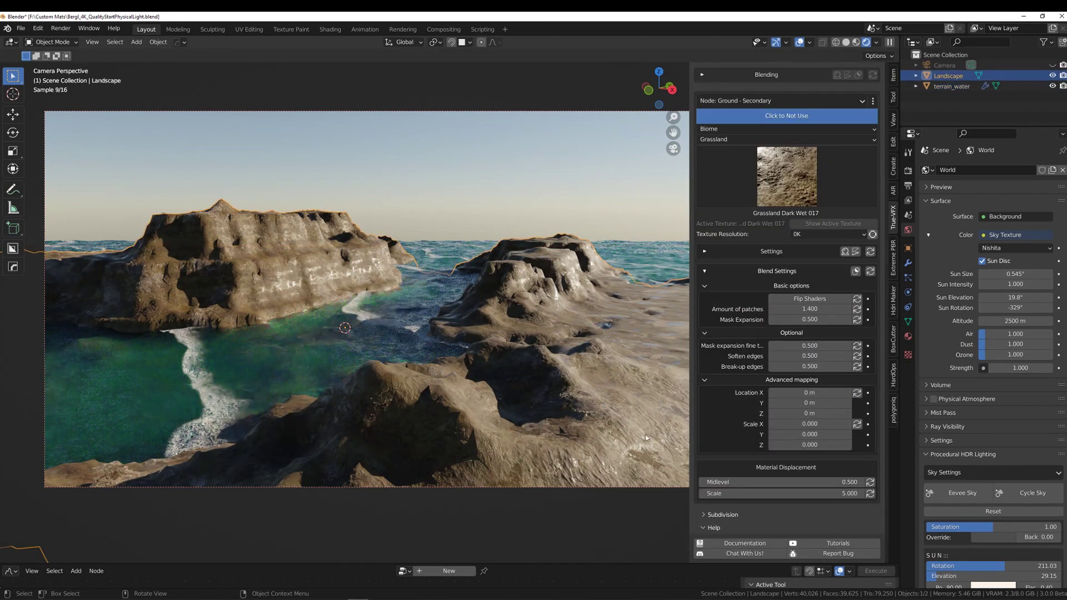
{"action": "left_click", "coordinate": [712, 515]}
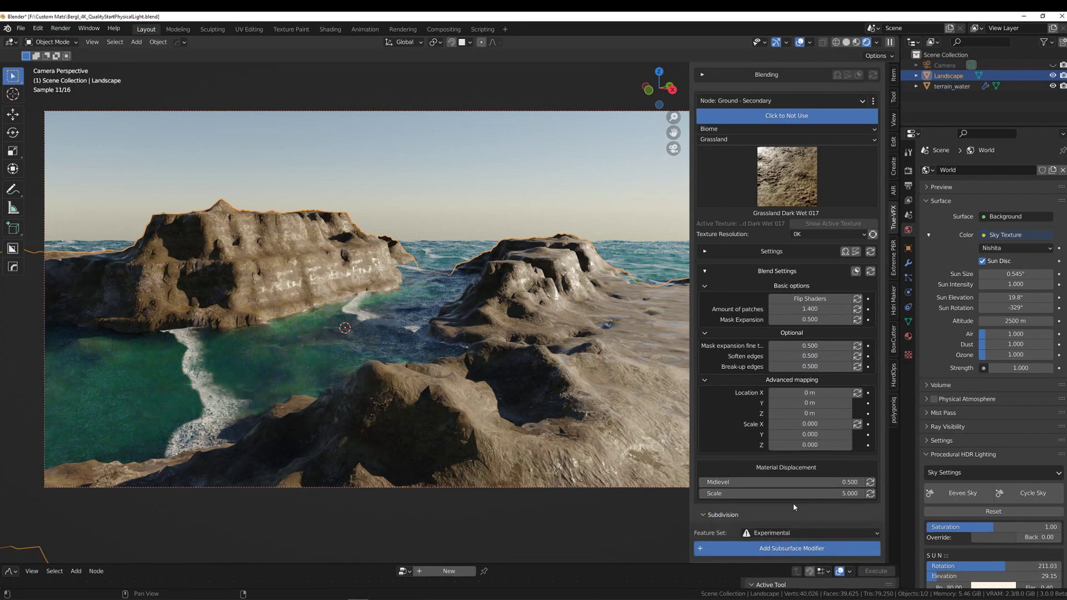
{"action": "left_click", "coordinate": [792, 548]}
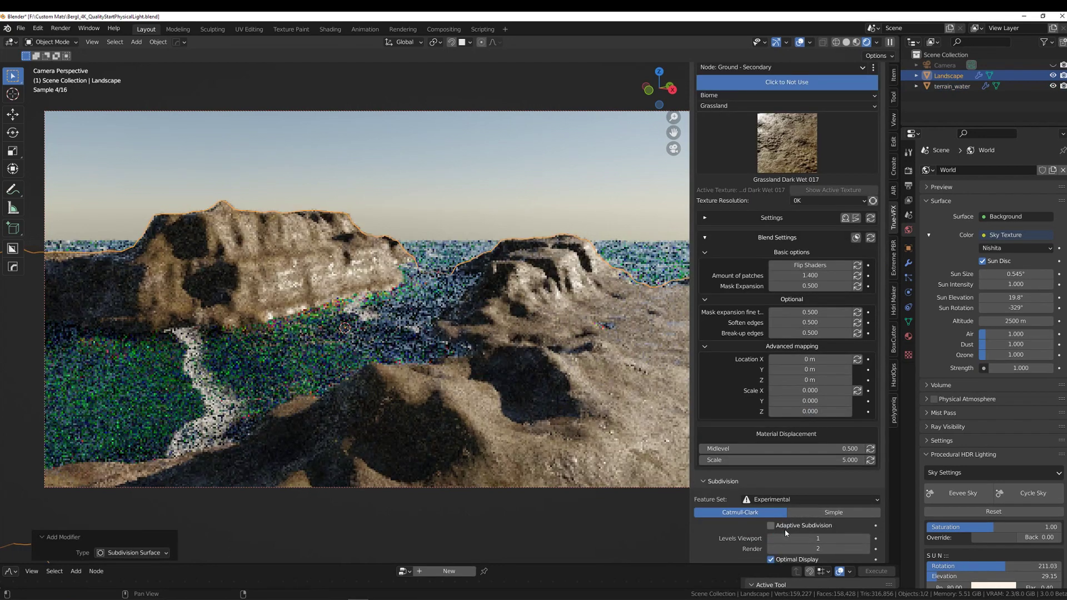
{"action": "left_click", "coordinate": [771, 525]}
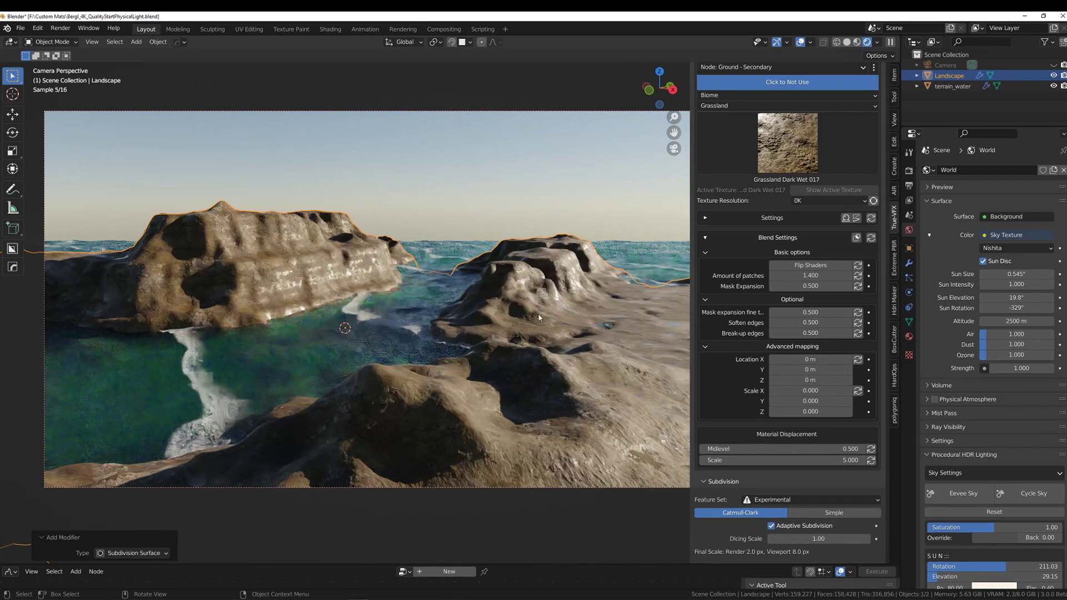
Step: Change the Ground node's texture to Forest Grey Wet 008 and open its Shader settings
{"action": "scroll", "coordinate": [798, 208], "scroll_direction": "up", "scroll_amount": 3}
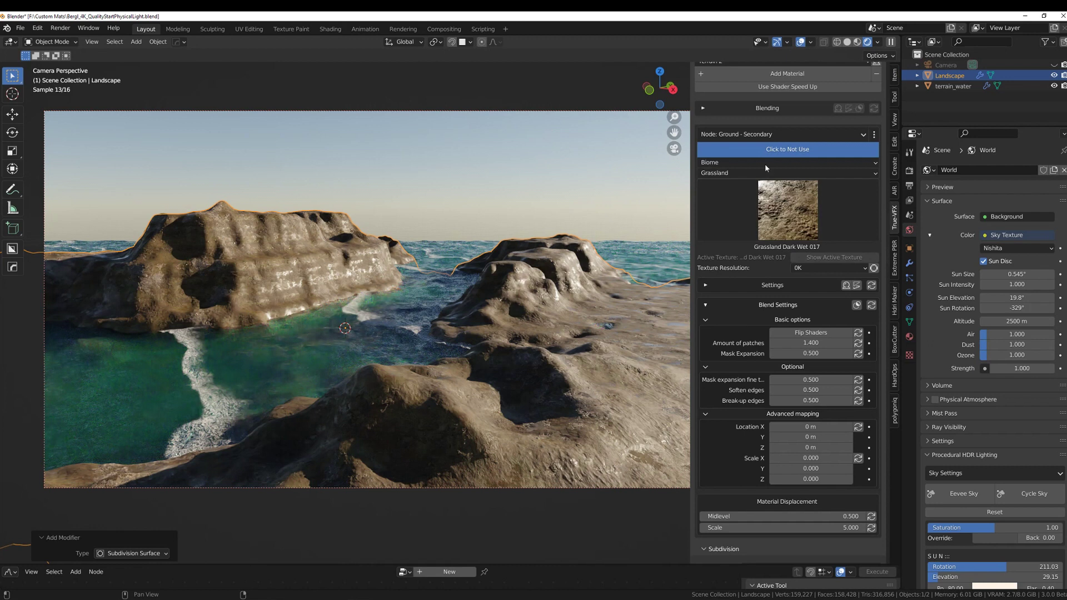
{"action": "left_click", "coordinate": [750, 135]}
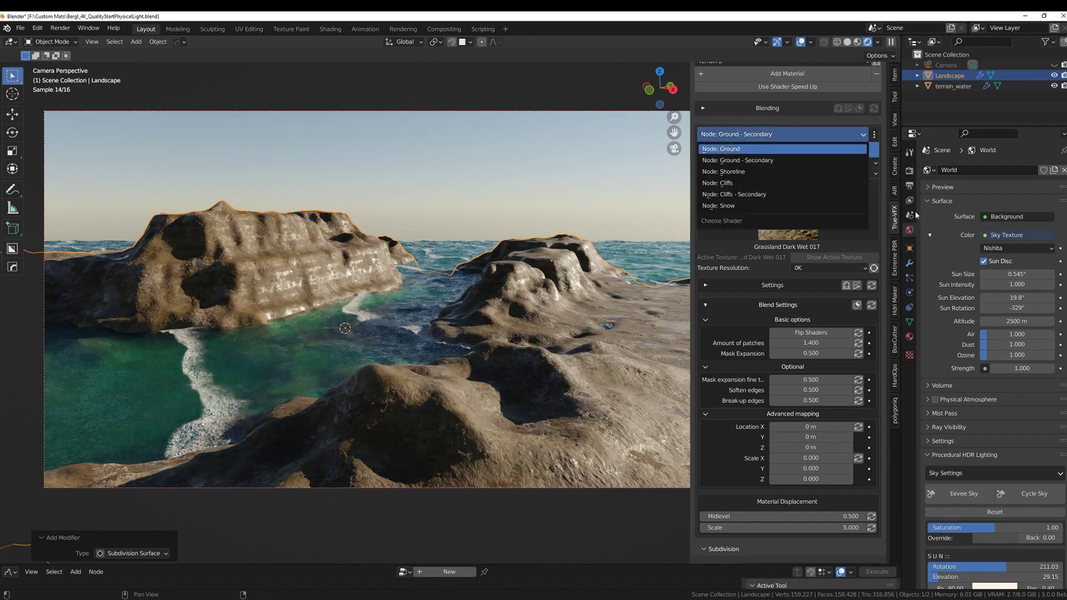
{"action": "left_click", "coordinate": [722, 149]}
{"action": "left_click", "coordinate": [793, 196]}
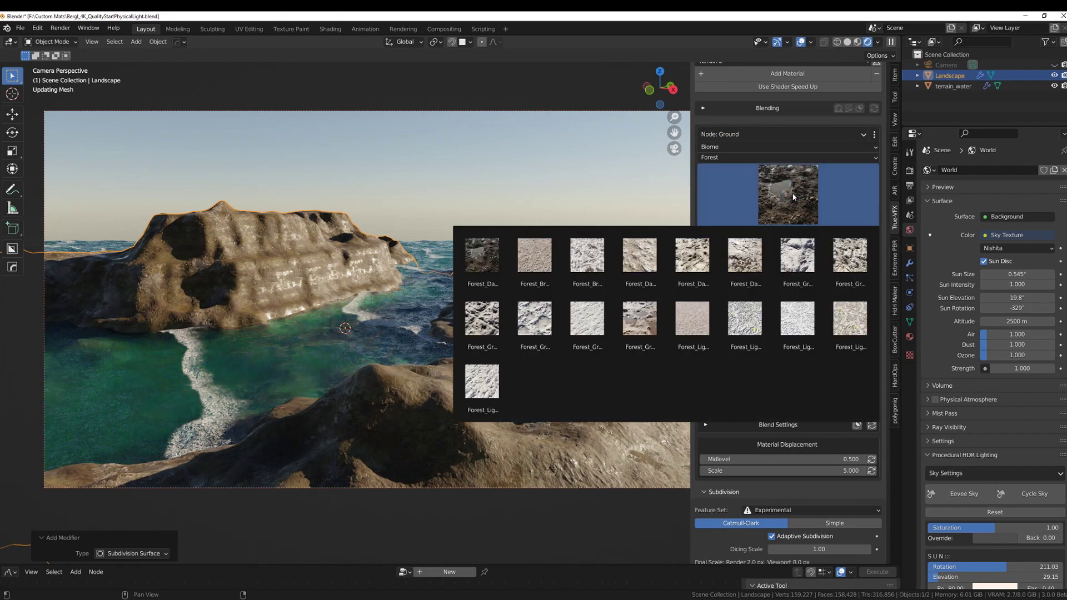
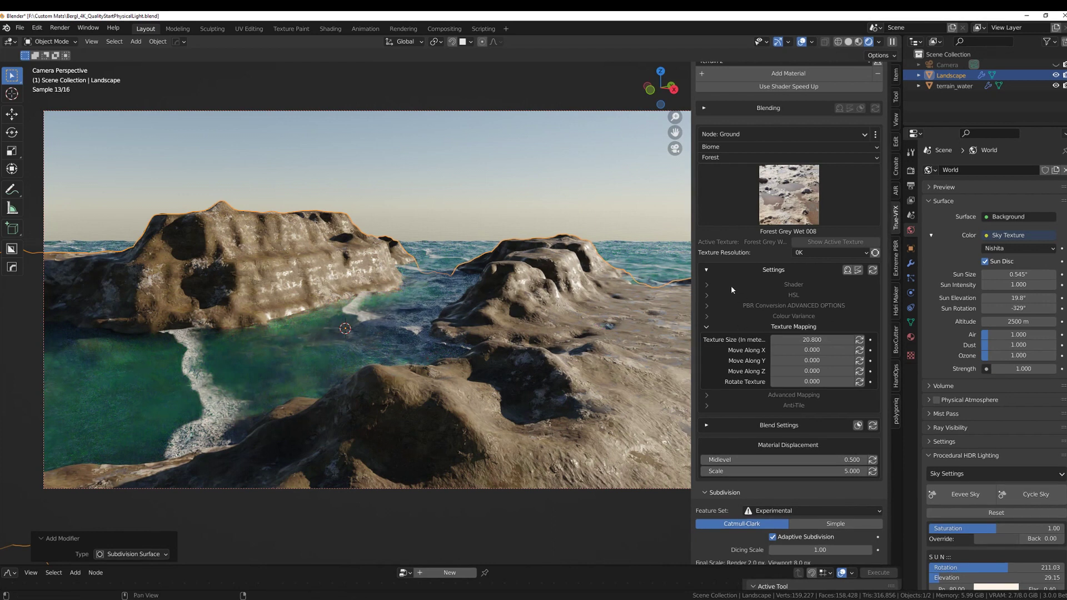
{"action": "left_click", "coordinate": [707, 284]}
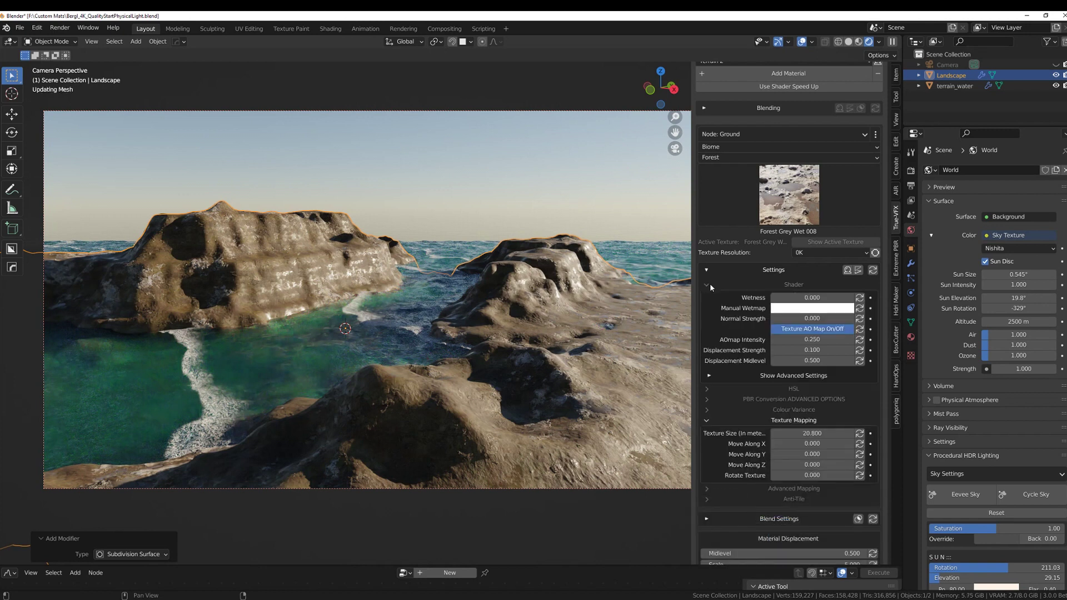
Step: Set the Ground shader's Displacement Strength to 0.3
{"action": "double_click", "coordinate": [812, 350]}
{"action": "type", "text": "0.3"}
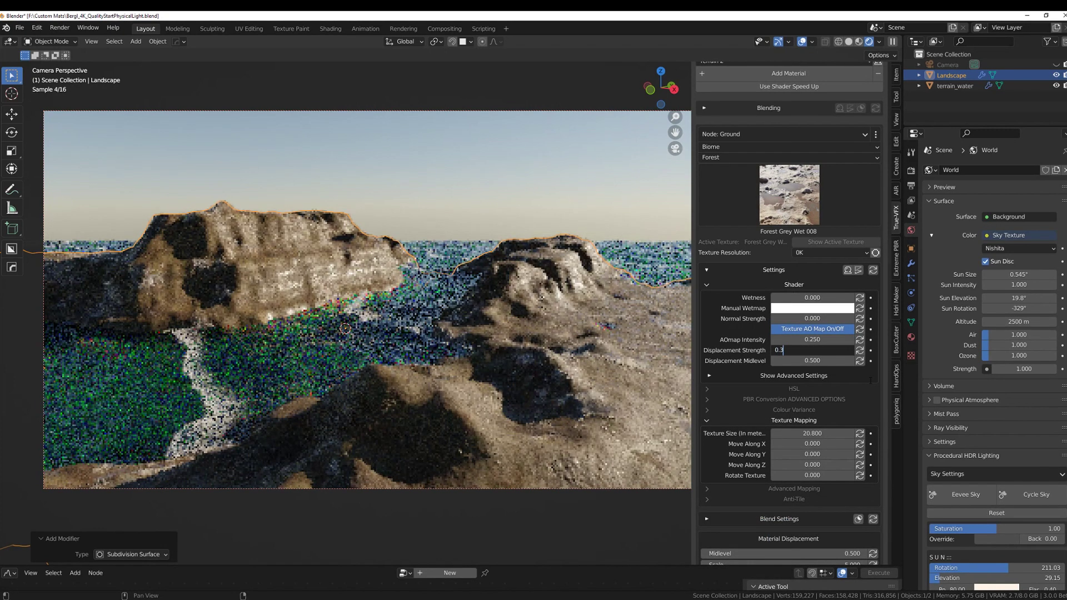
{"action": "key", "text": "Return"}
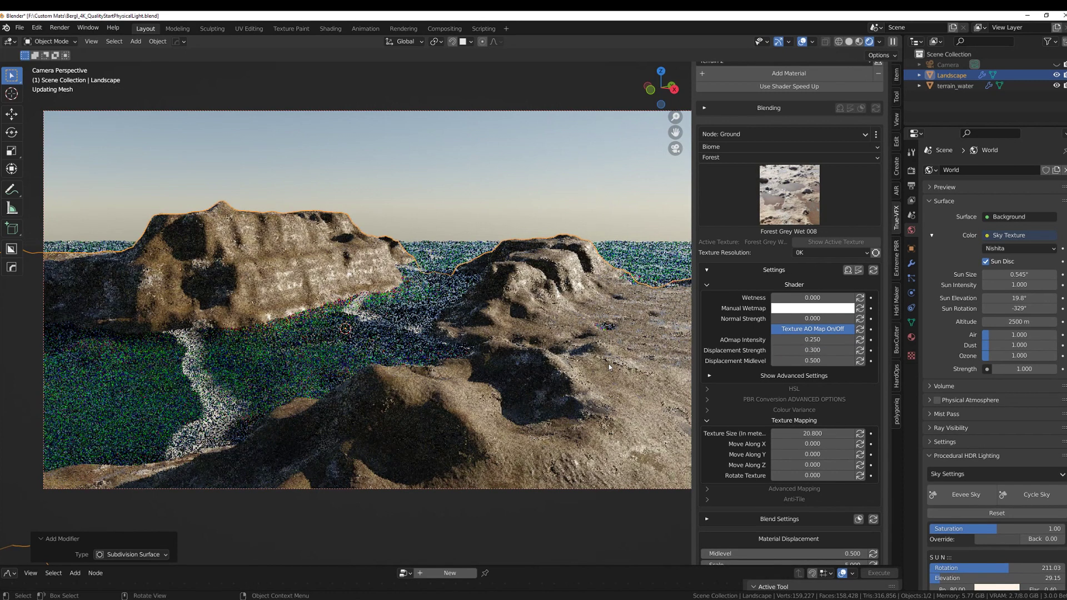
Step: Hide the terrain_water object and set the Ground shader's Displacement Strength to 0.2
{"action": "left_click", "coordinate": [1056, 85]}
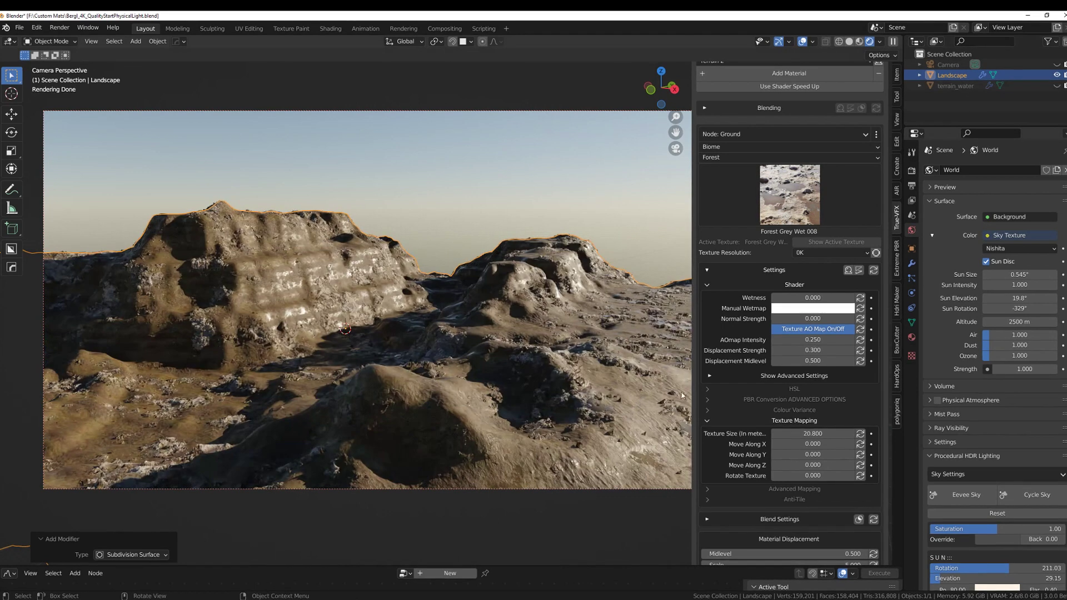
{"action": "left_click", "coordinate": [825, 350]}
{"action": "type", "text": "0.2"}
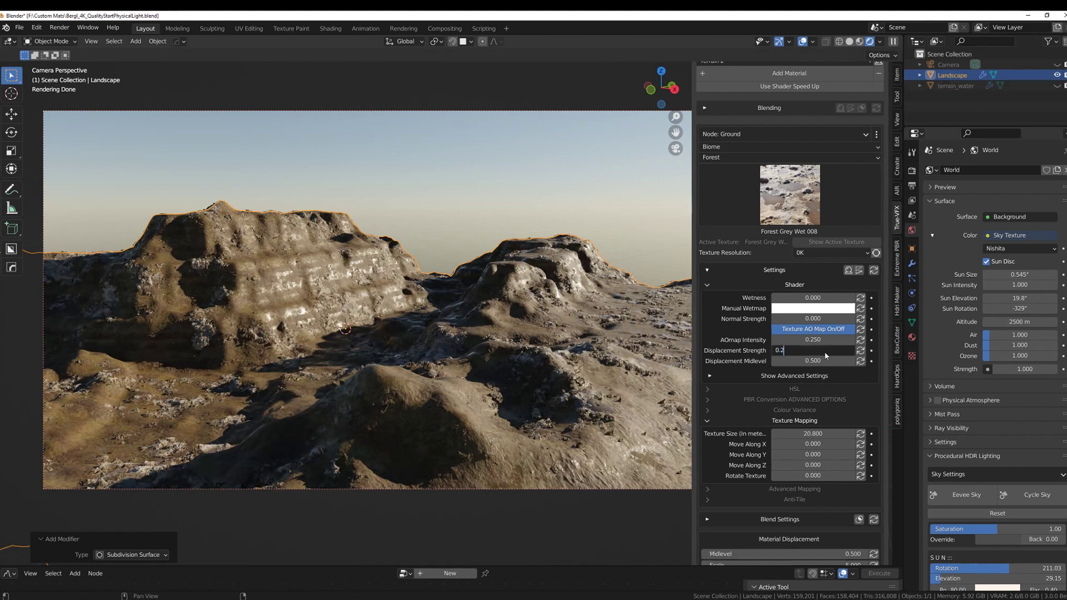
{"action": "key", "text": "Return"}
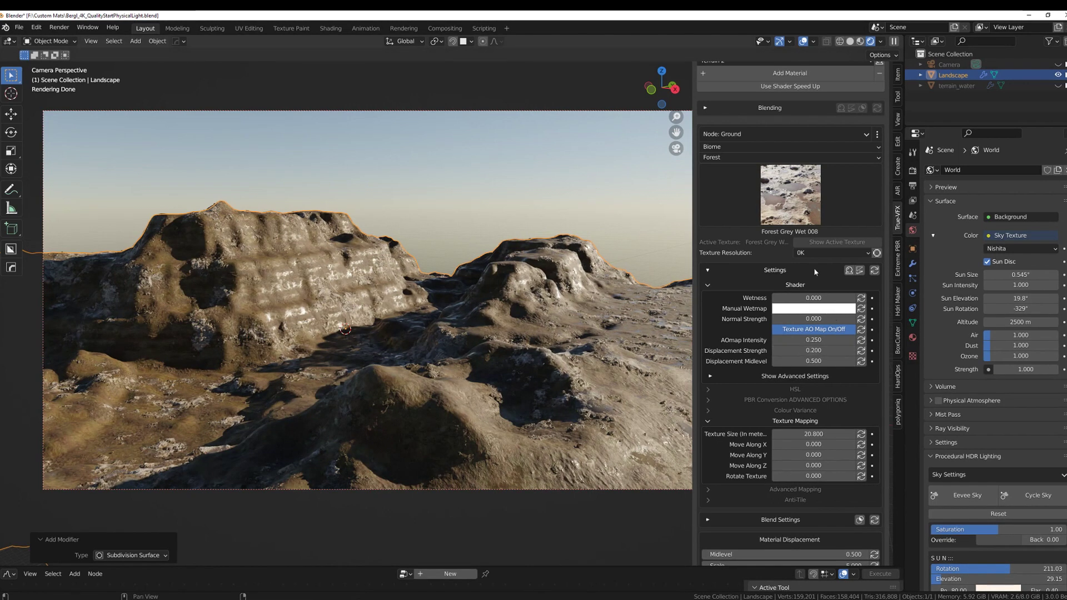
Step: Switch to the Ground - Secondary node, preview its blend mask, and set Amount of patches to 0.7
{"action": "left_click", "coordinate": [778, 133]}
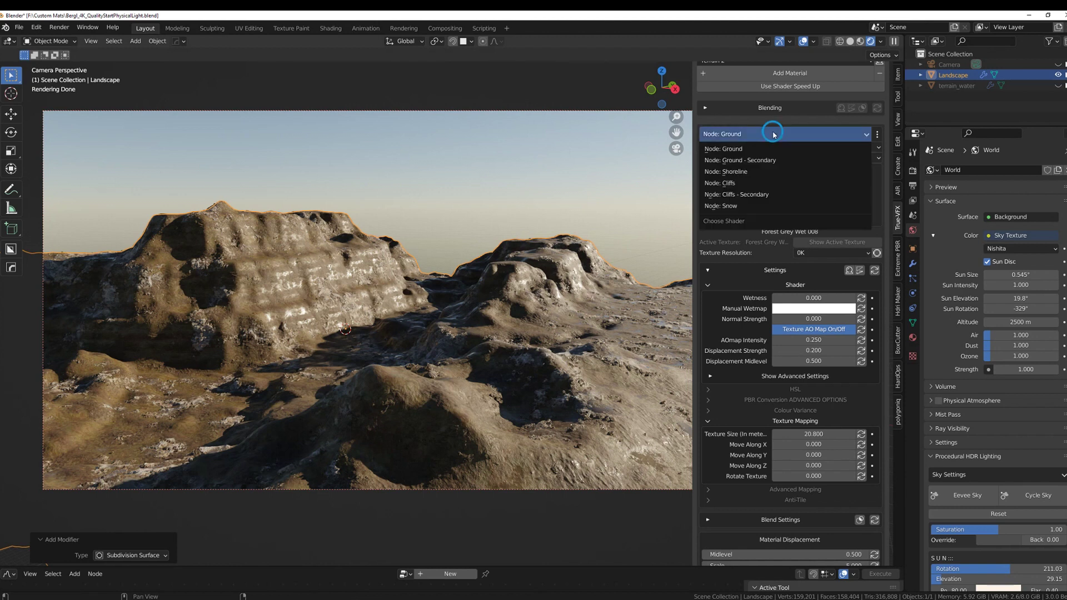
{"action": "left_click", "coordinate": [768, 161]}
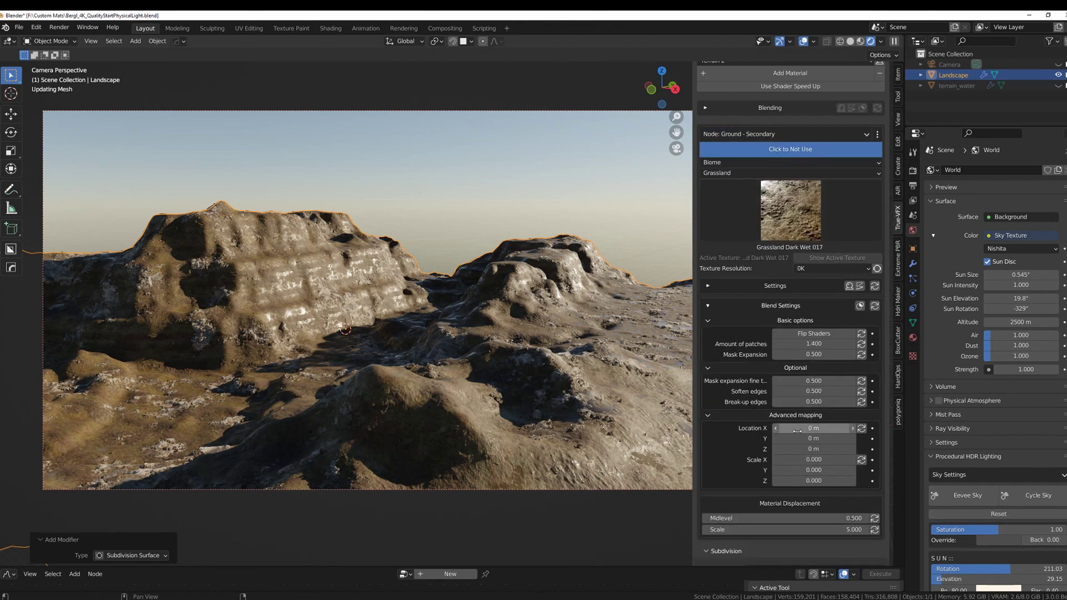
{"action": "scroll", "coordinate": [796, 431], "scroll_direction": "down", "scroll_amount": 5}
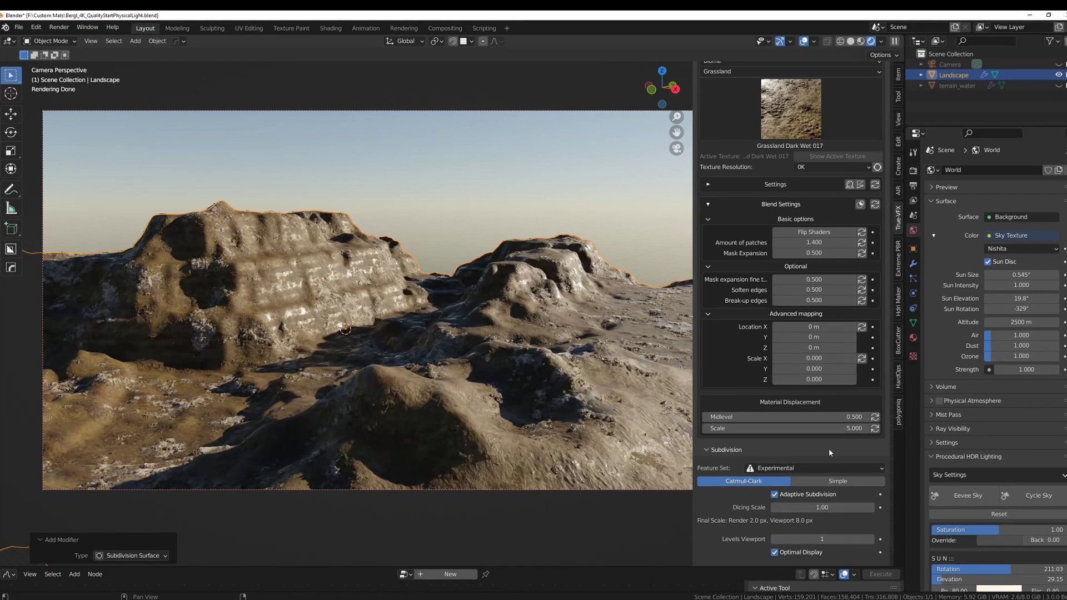
{"action": "scroll", "coordinate": [828, 448], "scroll_direction": "up", "scroll_amount": 5}
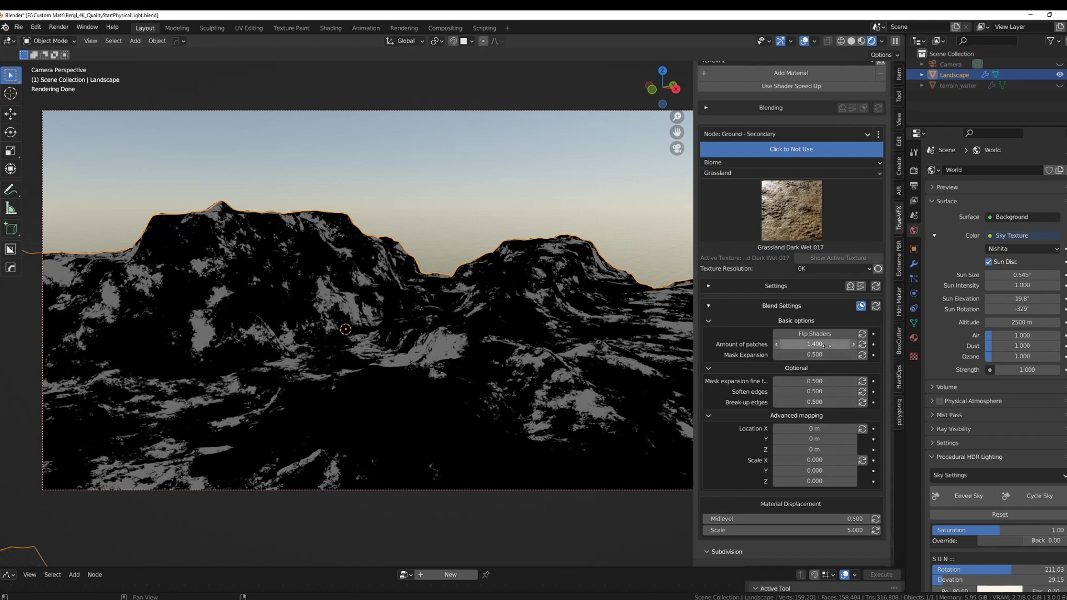
{"action": "left_click_drag", "start_coordinate": [825, 345], "coordinate": [806, 345]}
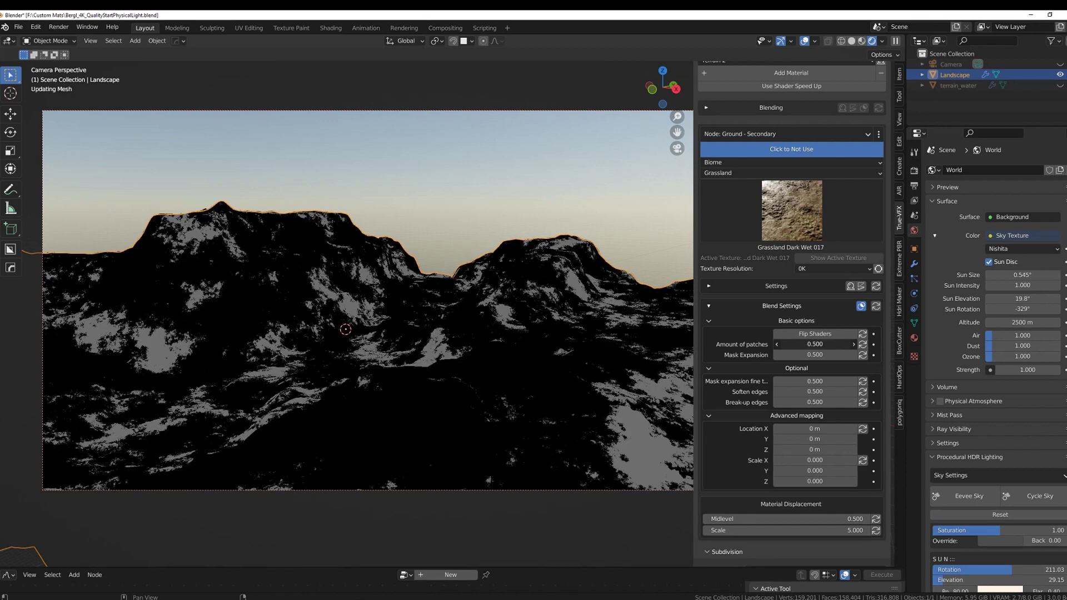
{"action": "left_click_drag", "start_coordinate": [815, 344], "coordinate": [826, 344]}
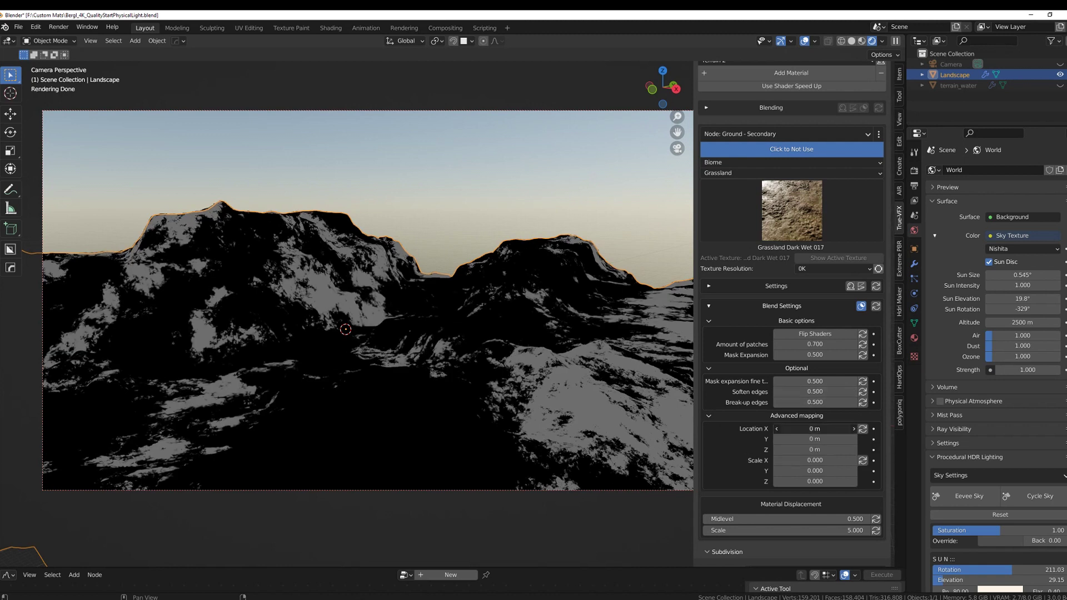
Step: Disable the landscape's Subdivision modifier in the viewport and offset the secondary ground's blend mapping to Location X -20.6 m, Y 32 m
{"action": "left_click_drag", "start_coordinate": [814, 429], "coordinate": [866, 429]}
{"action": "left_click_drag", "start_coordinate": [814, 429], "coordinate": [807, 428]}
{"action": "left_click", "coordinate": [914, 264]}
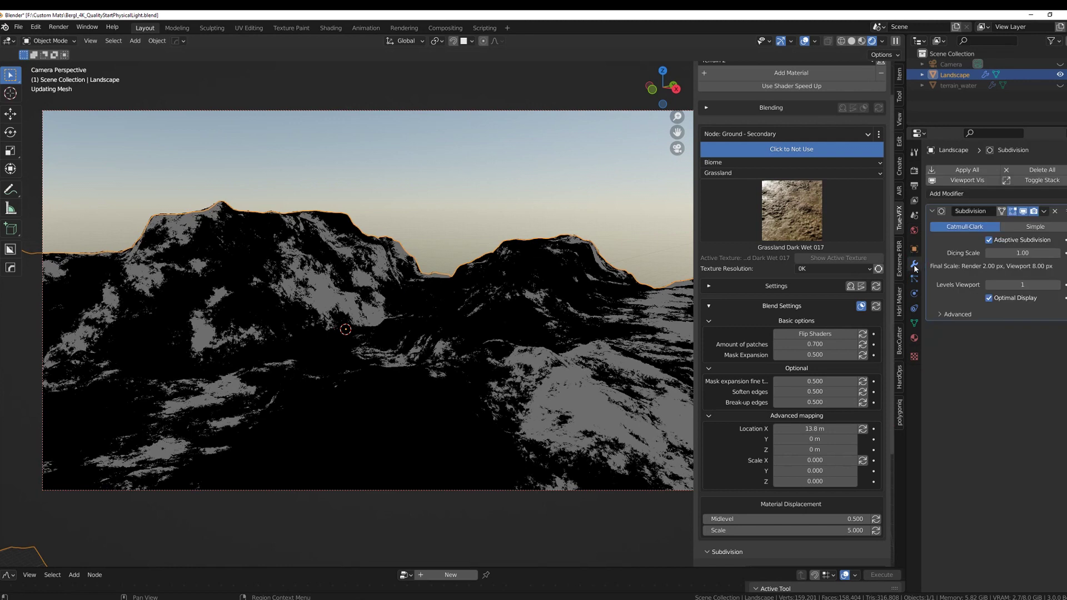
{"action": "left_click", "coordinate": [1023, 212]}
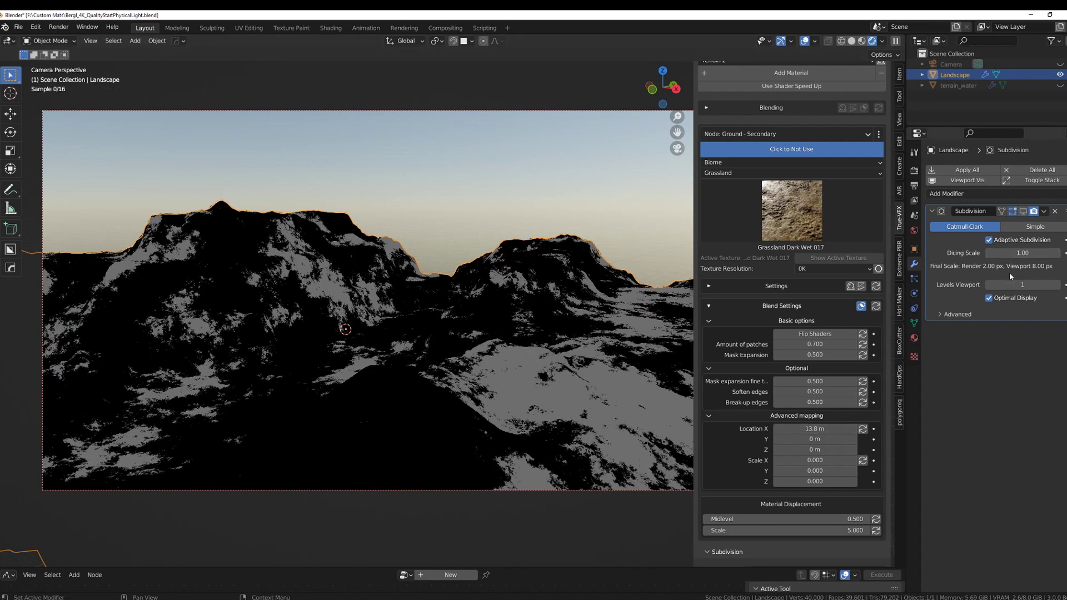
{"action": "left_click_drag", "start_coordinate": [815, 428], "coordinate": [737, 429]}
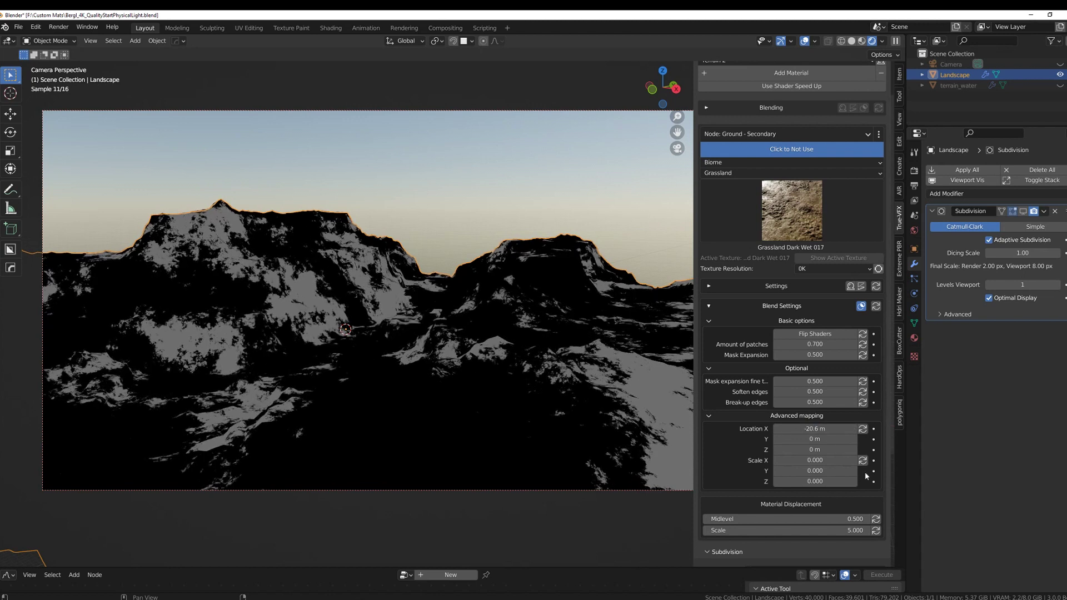
{"action": "left_click_drag", "start_coordinate": [814, 439], "coordinate": [883, 439]}
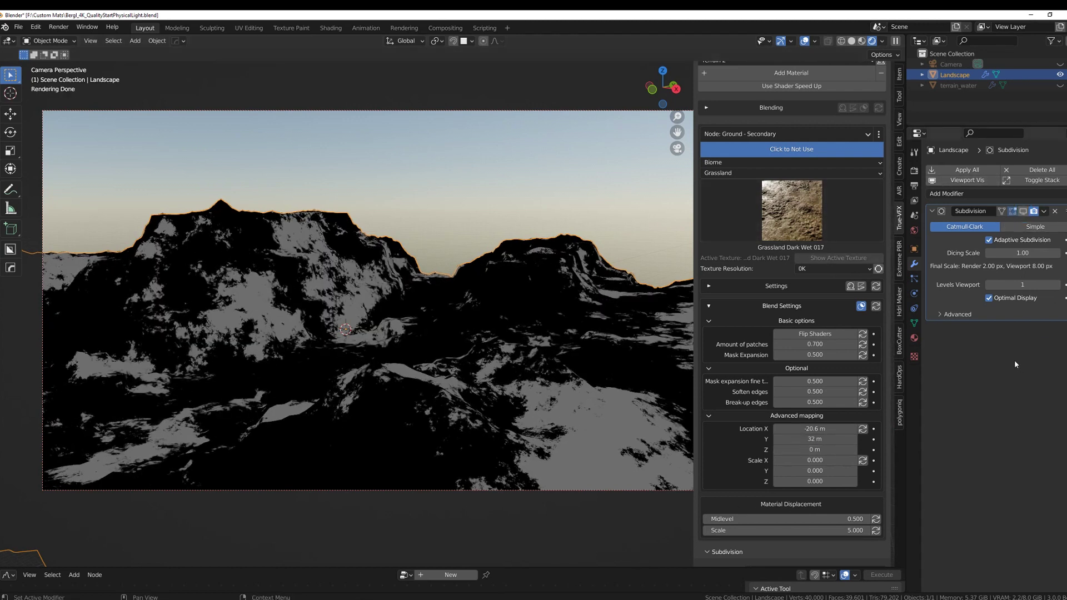
Step: Turn off the mask preview and restore the viewport display of the Subdivision modifier and the terrain_water object
{"action": "left_click", "coordinate": [860, 306]}
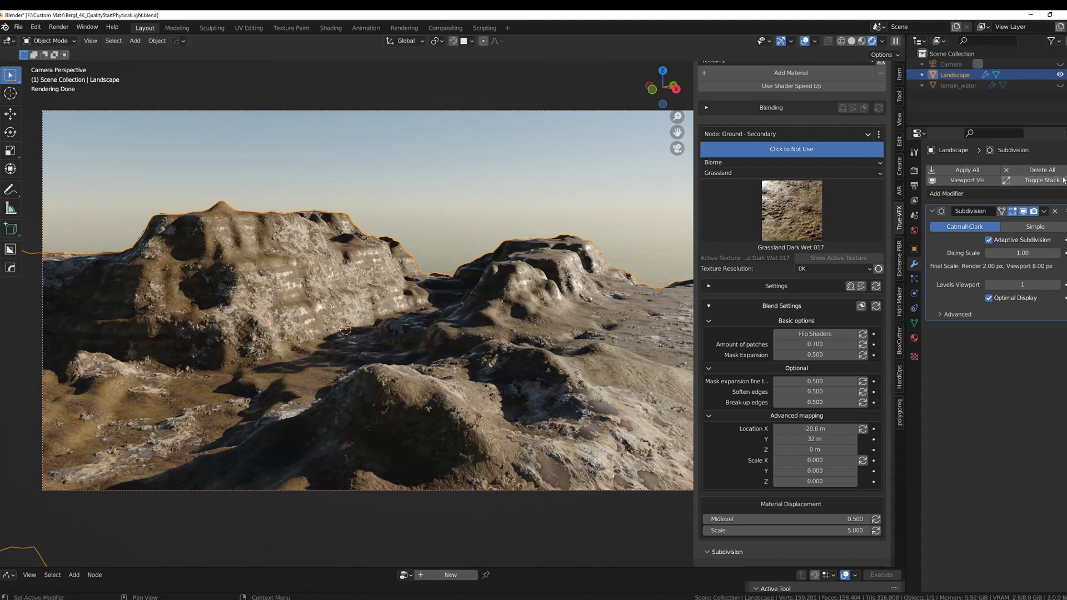
{"action": "left_click", "coordinate": [1060, 86]}
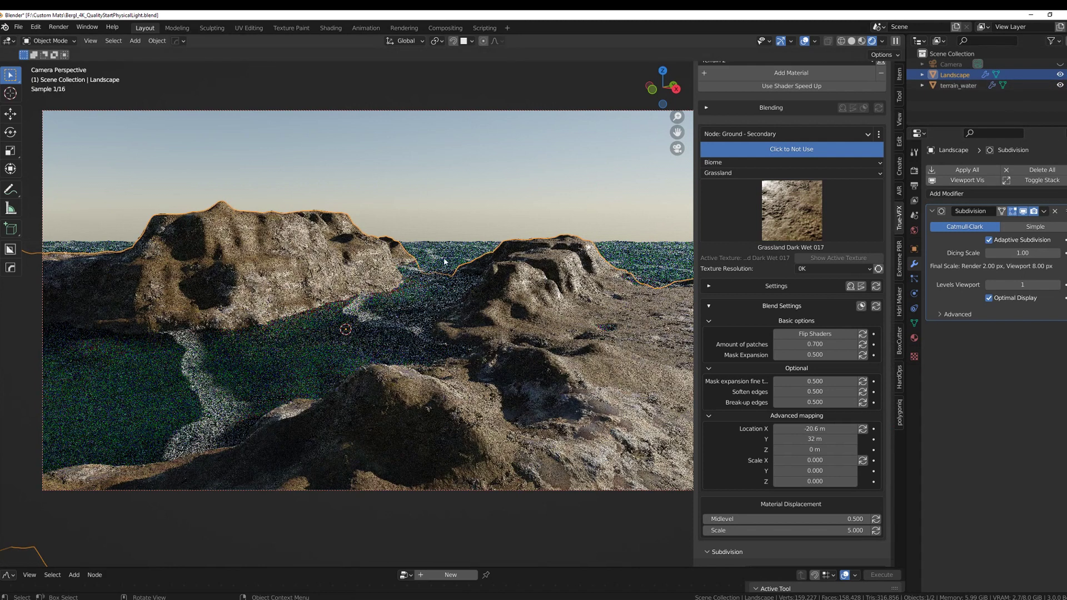
Step: Lower the terrain_water object about 8.65 m along the global Z axis, deselect it, and narrow the sidebar
{"action": "left_click", "coordinate": [445, 256]}
{"action": "key", "text": "g"}
{"action": "key", "text": "z"}
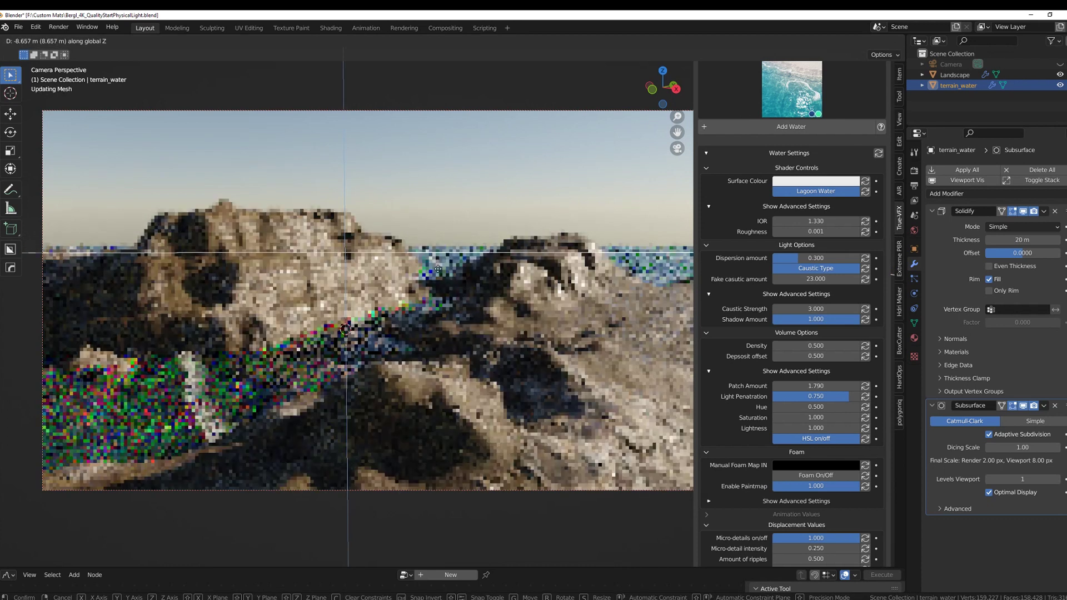
{"action": "left_click", "coordinate": [437, 269]}
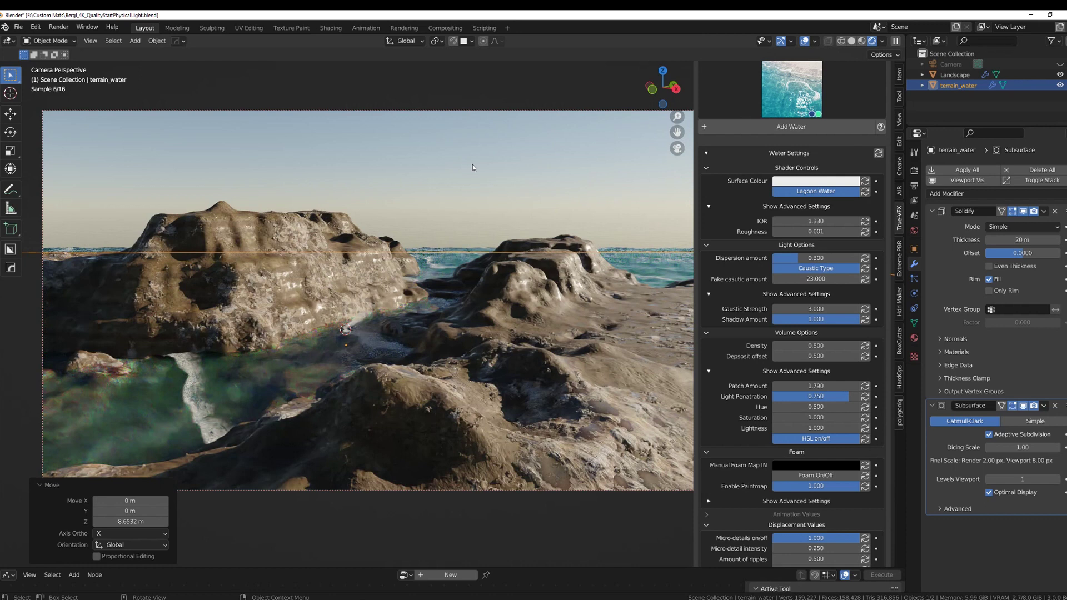
{"action": "left_click", "coordinate": [472, 167]}
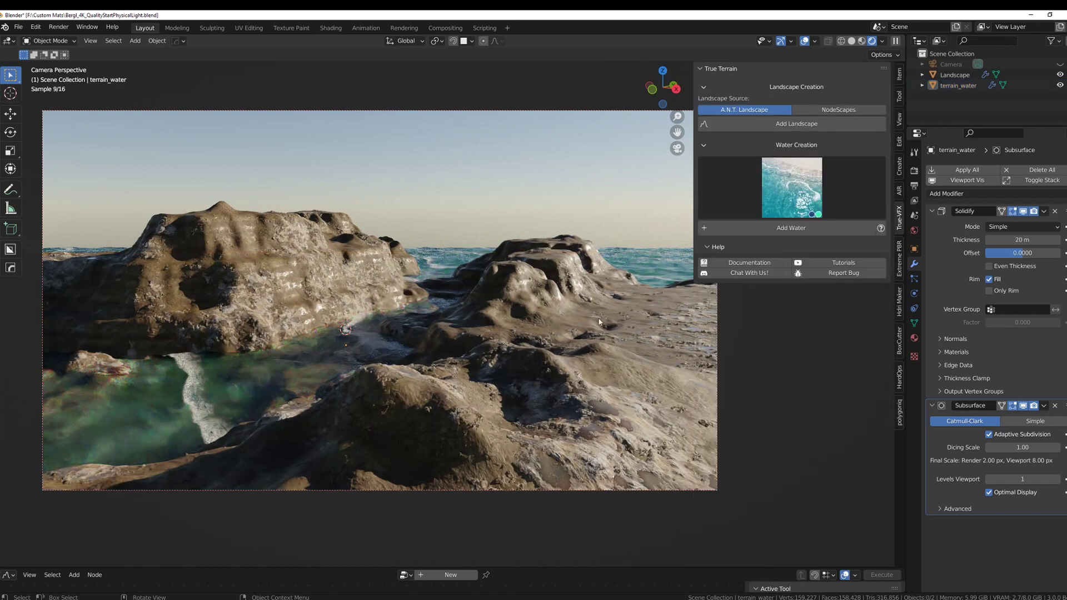
{"action": "left_click_drag", "start_coordinate": [697, 182], "coordinate": [743, 184]}
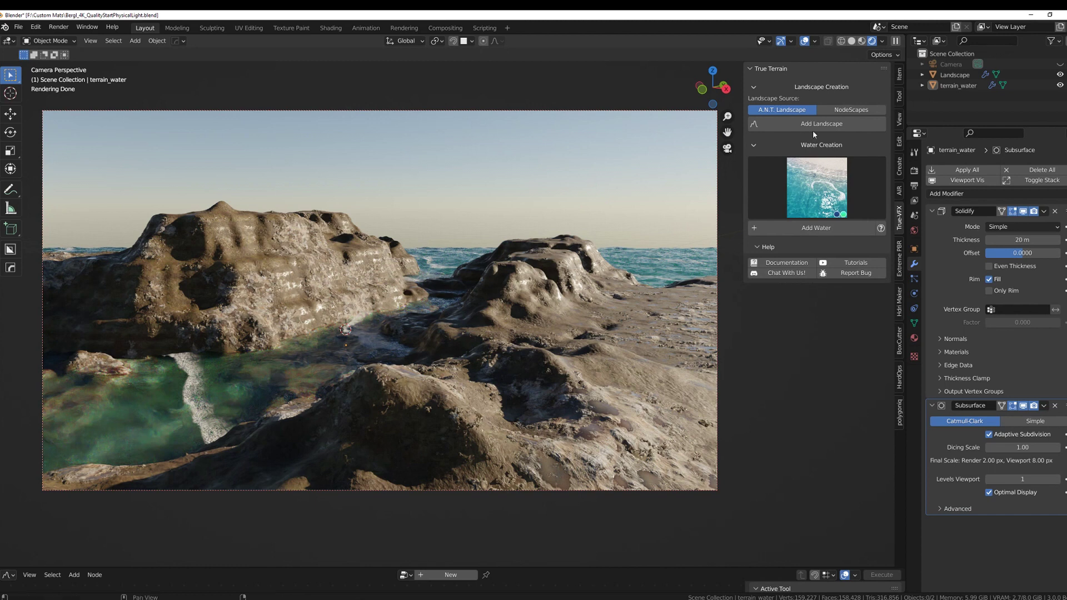
Step: Show the scene in solid shading and put the Landscape object into Weight Paint mode
{"action": "left_click", "coordinate": [851, 41]}
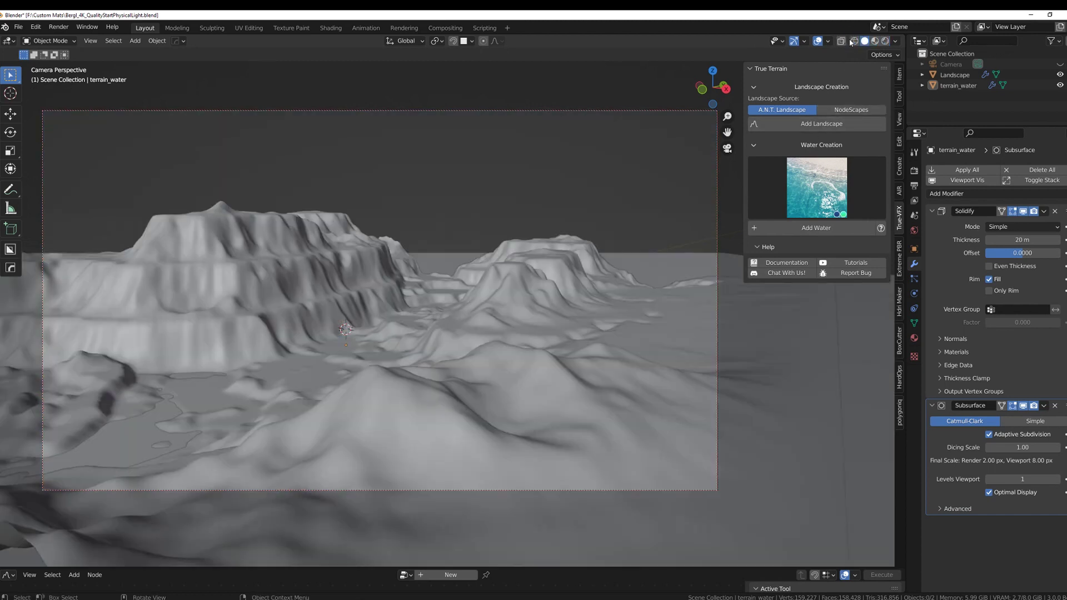
{"action": "left_click", "coordinate": [279, 244]}
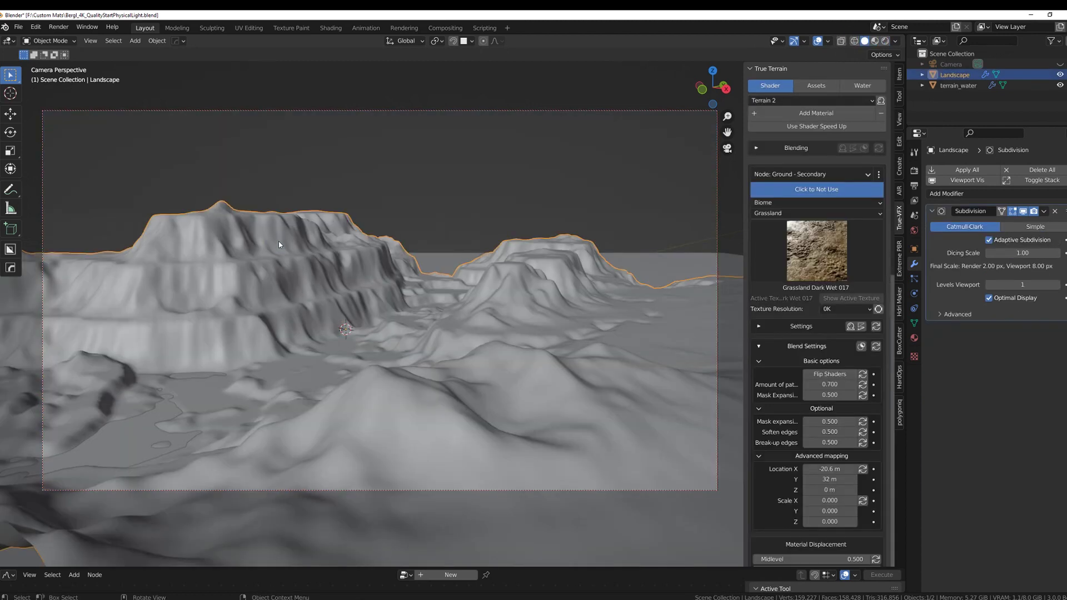
{"action": "key", "text": "ctrl+Tab"}
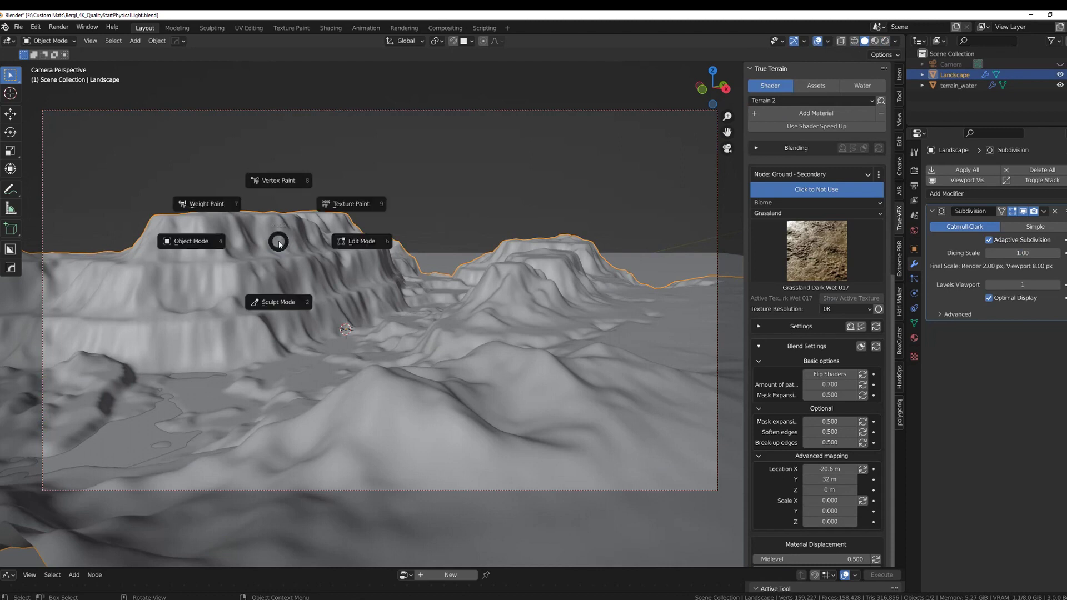
{"action": "left_click", "coordinate": [199, 205]}
Step: Paint full-weight strokes along the top of the large plateau and check their coverage from the camera
{"action": "mouse_move", "coordinate": [279, 255]}
{"action": "middle_mouse_down"}
{"action": "mouse_move", "coordinate": [264, 312]}
{"action": "mouse_move", "coordinate": [239, 283]}
{"action": "middle_mouse_up"}
{"action": "left_click", "coordinate": [188, 283]}
{"action": "mouse_move", "coordinate": [209, 286]}
{"action": "left_mouse_down"}
{"action": "mouse_move", "coordinate": [255, 276]}
{"action": "mouse_move", "coordinate": [305, 231]}
{"action": "mouse_move", "coordinate": [340, 224]}
{"action": "left_mouse_up"}
{"action": "mouse_move", "coordinate": [156, 248]}
{"action": "left_mouse_down"}
{"action": "mouse_move", "coordinate": [137, 267]}
{"action": "mouse_move", "coordinate": [159, 318]}
{"action": "left_mouse_up"}
{"action": "mouse_move", "coordinate": [95, 279]}
{"action": "left_mouse_down"}
{"action": "mouse_move", "coordinate": [66, 286]}
{"action": "mouse_move", "coordinate": [97, 275]}
{"action": "left_mouse_up"}
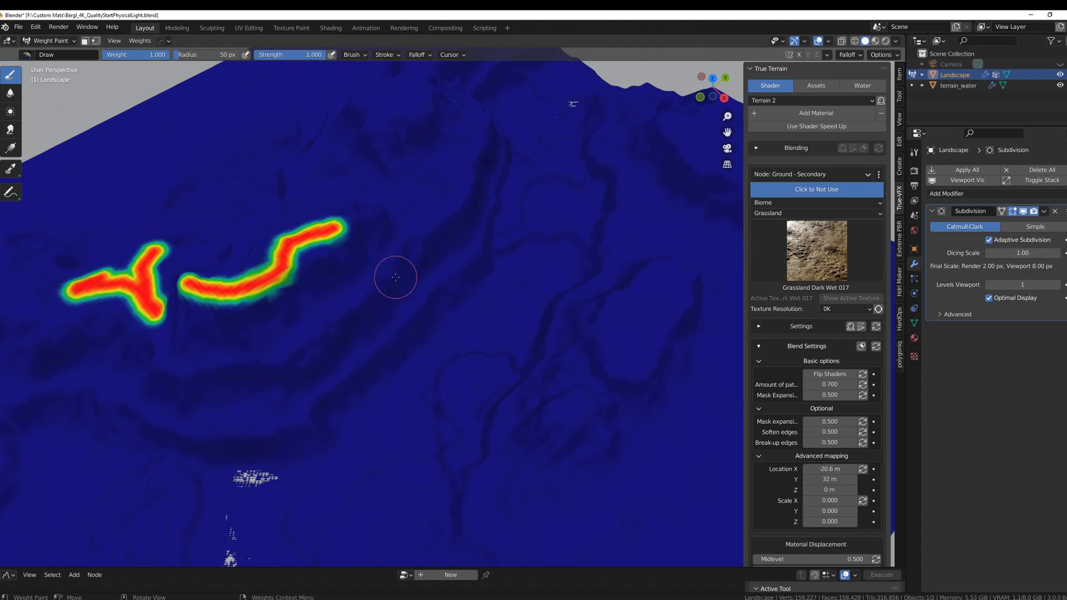
{"action": "key", "text": "KP_0"}
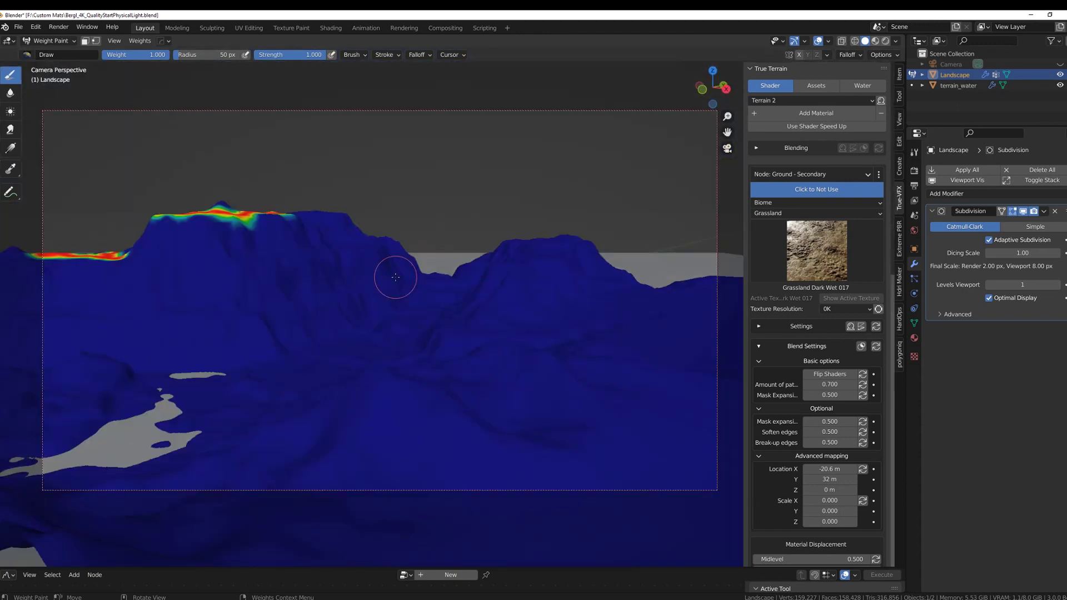
{"action": "key", "text": "KP_0"}
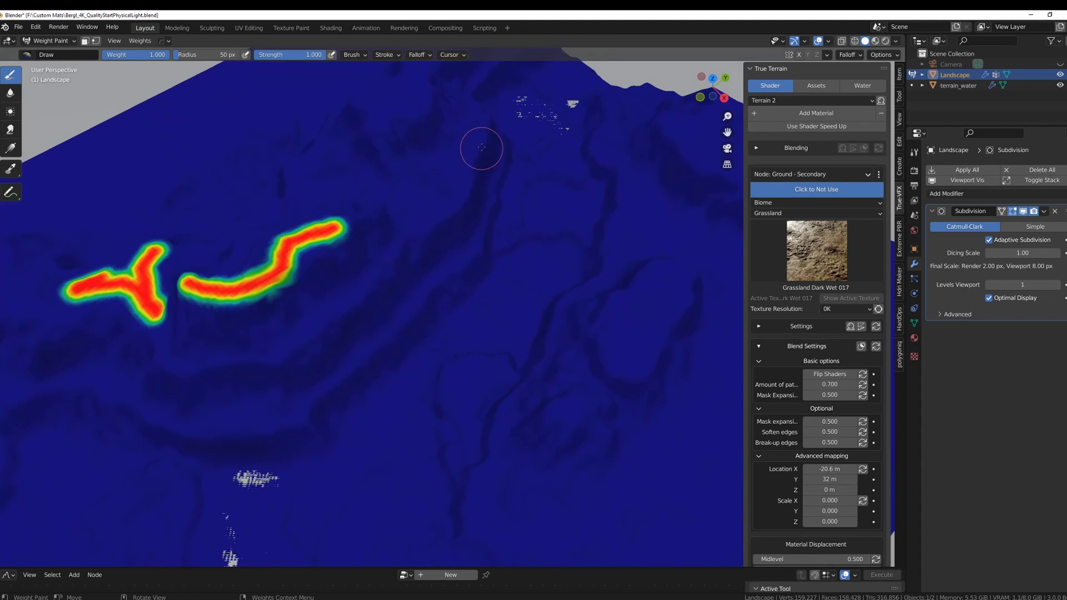
Step: Paint a full-weight stroke on the plateau's outer rim and several small dabs on the ledge below its top
{"action": "mouse_move", "coordinate": [475, 133]}
{"action": "left_mouse_down"}
{"action": "mouse_move", "coordinate": [446, 161]}
{"action": "mouse_move", "coordinate": [463, 168]}
{"action": "mouse_move", "coordinate": [411, 215]}
{"action": "left_mouse_up"}
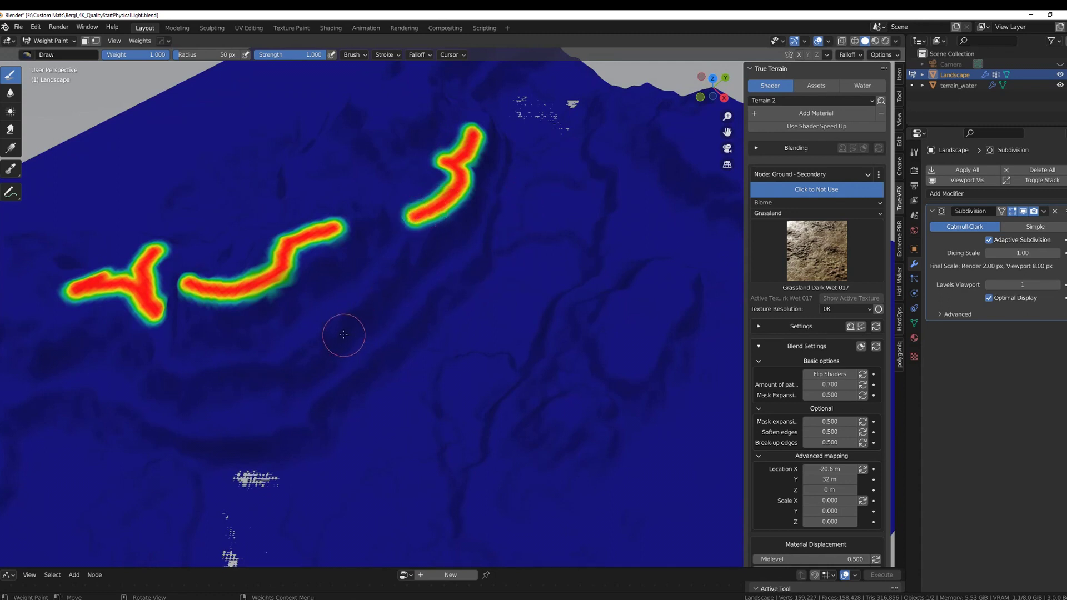
{"action": "left_click", "coordinate": [324, 309]}
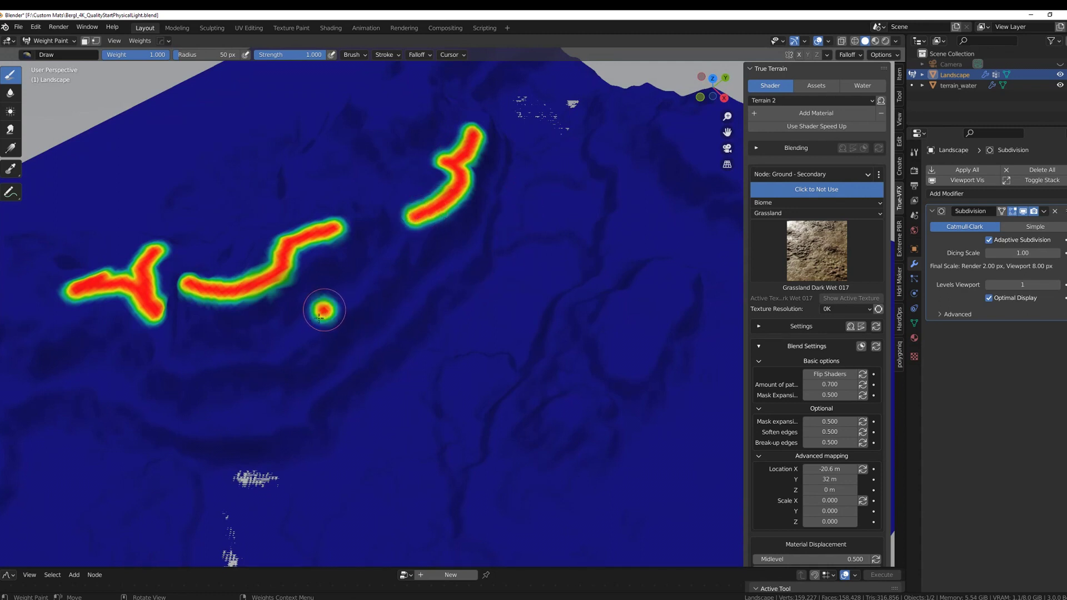
{"action": "left_click", "coordinate": [301, 331]}
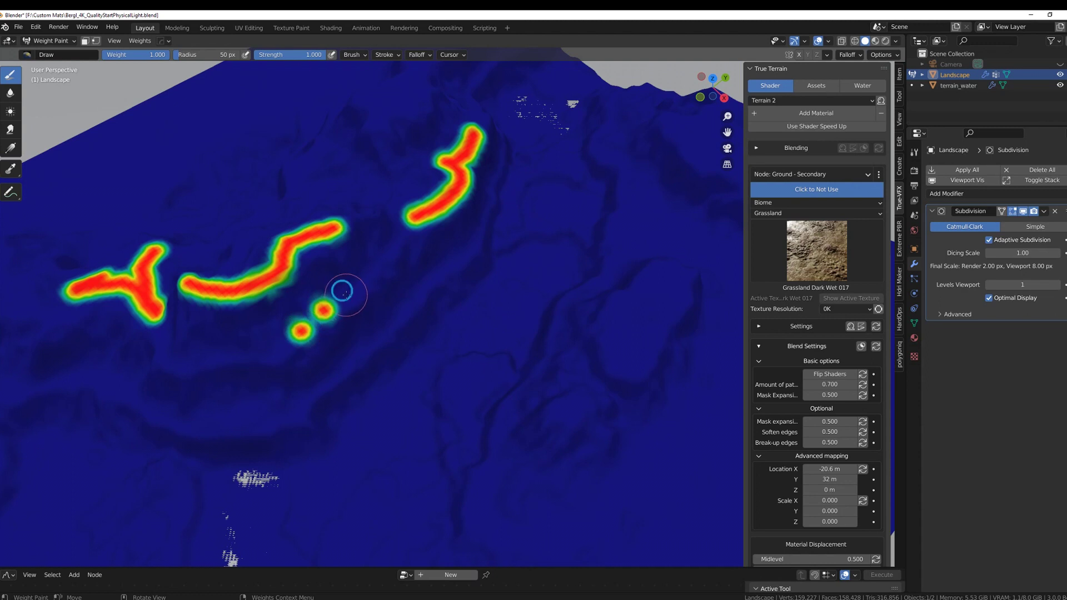
{"action": "left_click_drag", "start_coordinate": [343, 295], "coordinate": [351, 307]}
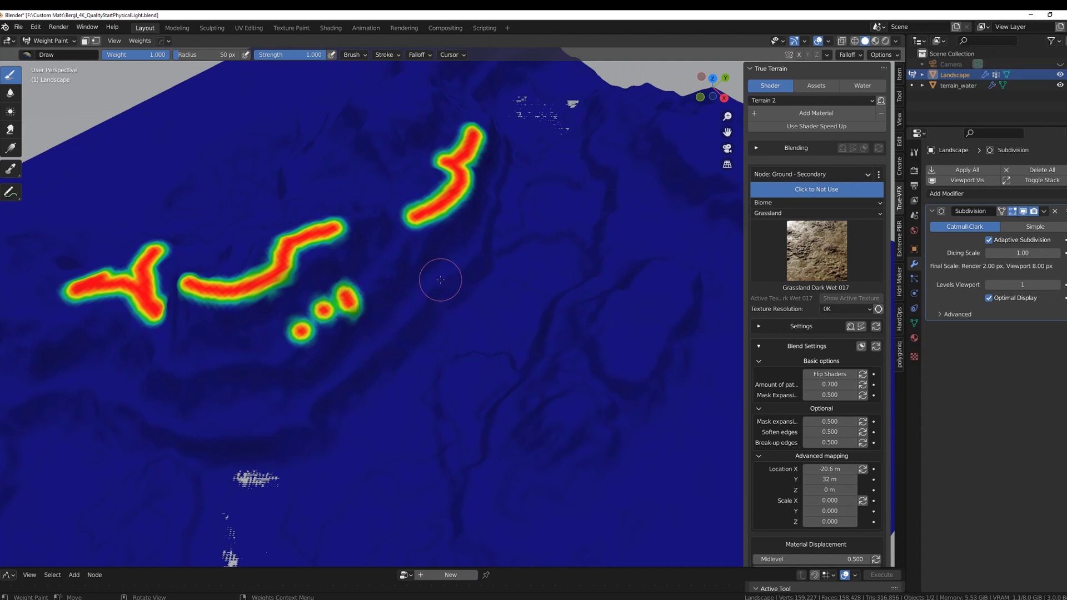
{"action": "key", "text": "KP_0"}
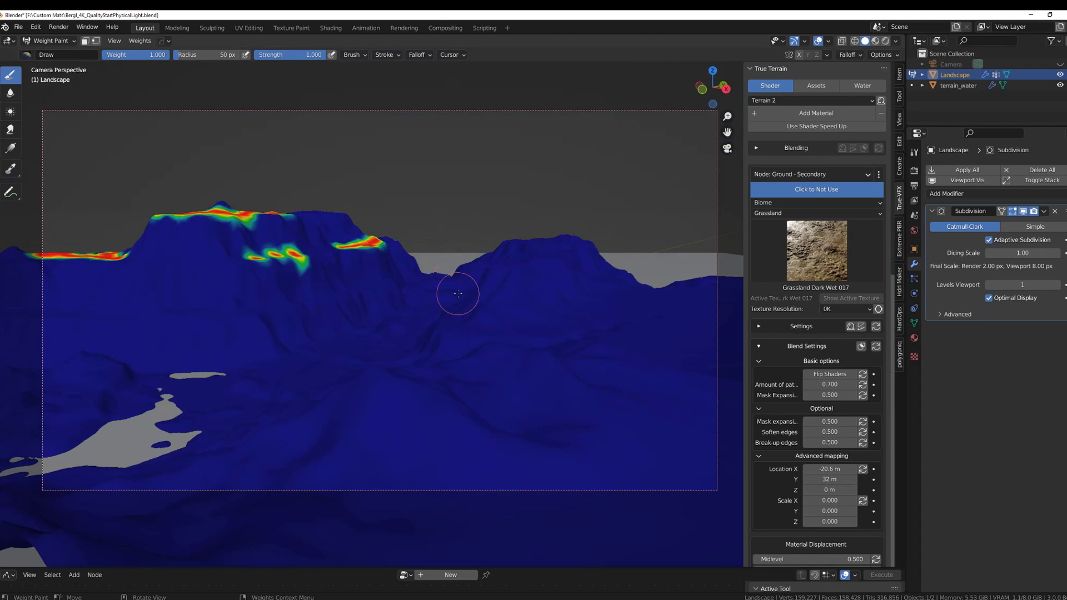
Step: Add a short full-weight stroke on the remaining upper edge of the plateau and return to the camera view
{"action": "middle_click_drag", "start_coordinate": [398, 224], "coordinate": [385, 289]}
{"action": "left_click", "coordinate": [395, 74]}
{"action": "mouse_move", "coordinate": [370, 94]}
{"action": "left_mouse_down"}
{"action": "mouse_move", "coordinate": [364, 101]}
{"action": "mouse_move", "coordinate": [389, 105]}
{"action": "mouse_move", "coordinate": [400, 92]}
{"action": "left_mouse_up"}
{"action": "key", "text": "KP_0"}
Step: Return the landscape to Object Mode and open its mesh data properties showing the vertex groups
{"action": "key", "text": "ctrl+Tab"}
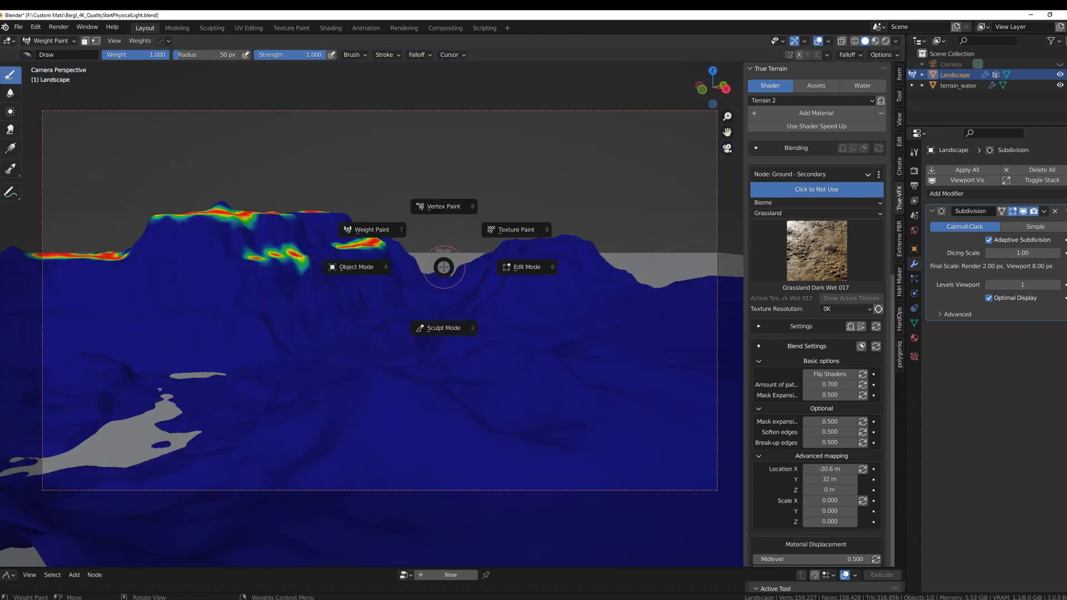
{"action": "left_click", "coordinate": [349, 268]}
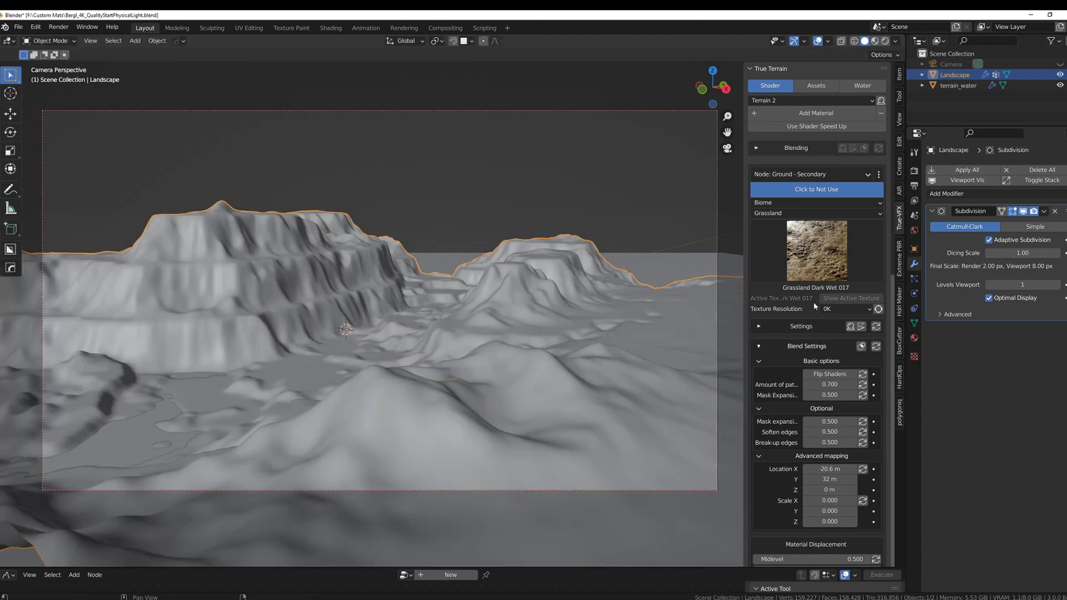
{"action": "left_click", "coordinate": [914, 278]}
{"action": "left_click", "coordinate": [914, 321]}
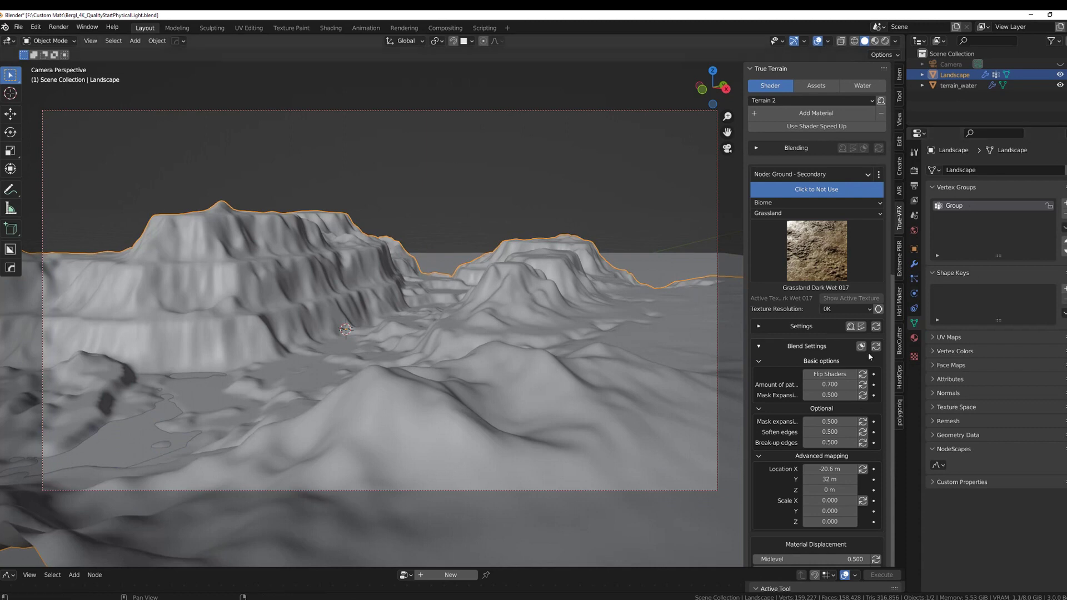
Step: Scatter the low-quality Red Cedar Trees over the landscape and use the vertex group Group as their density map
{"action": "left_click", "coordinate": [822, 86]}
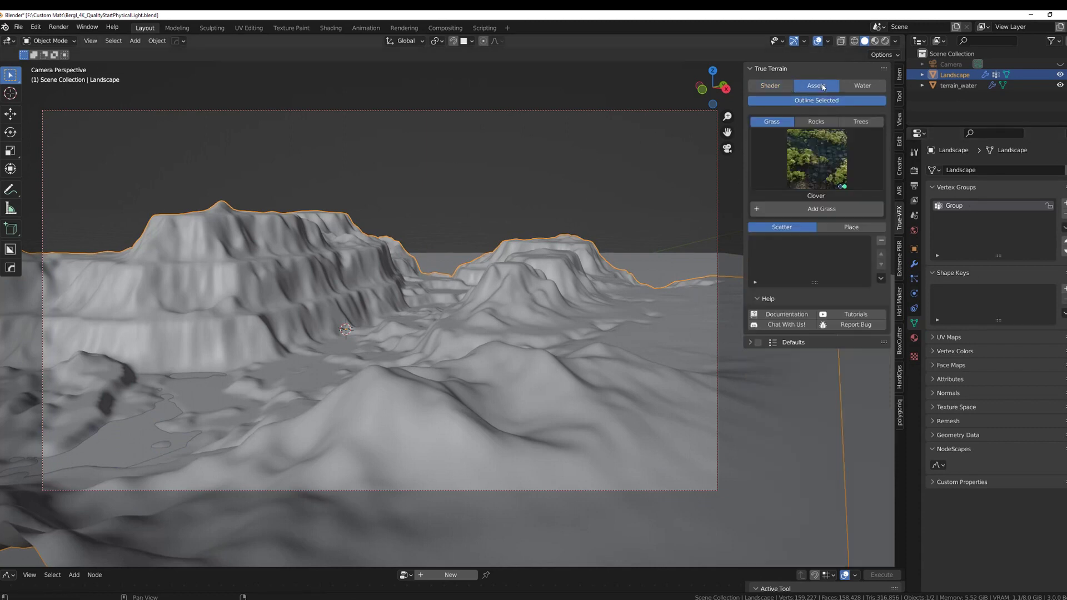
{"action": "left_click", "coordinate": [861, 122]}
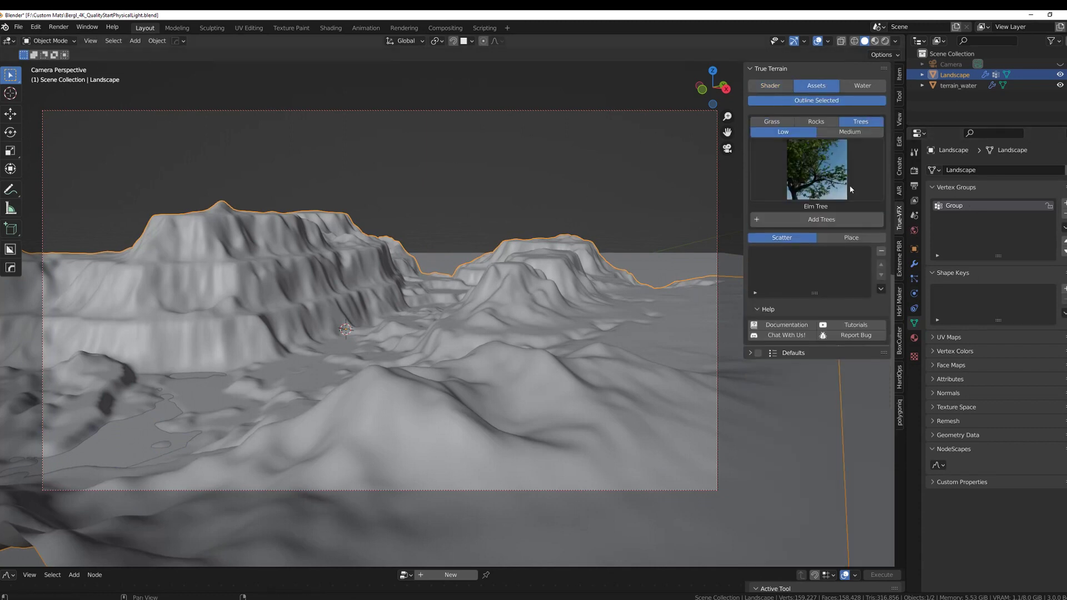
{"action": "left_click", "coordinate": [824, 161]}
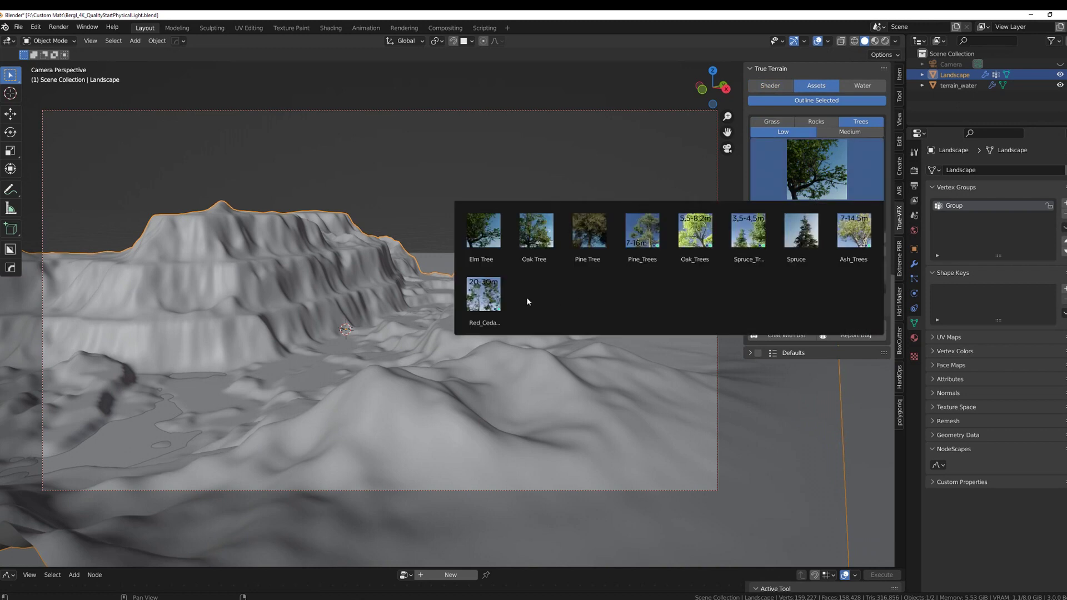
{"action": "left_click", "coordinate": [483, 295]}
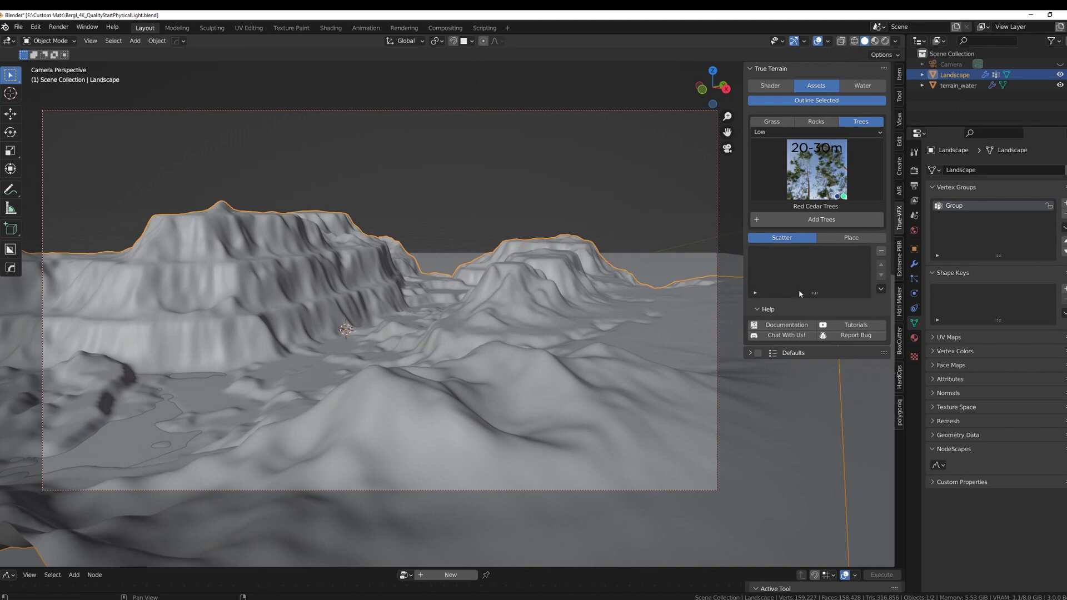
{"action": "left_click", "coordinate": [809, 220]}
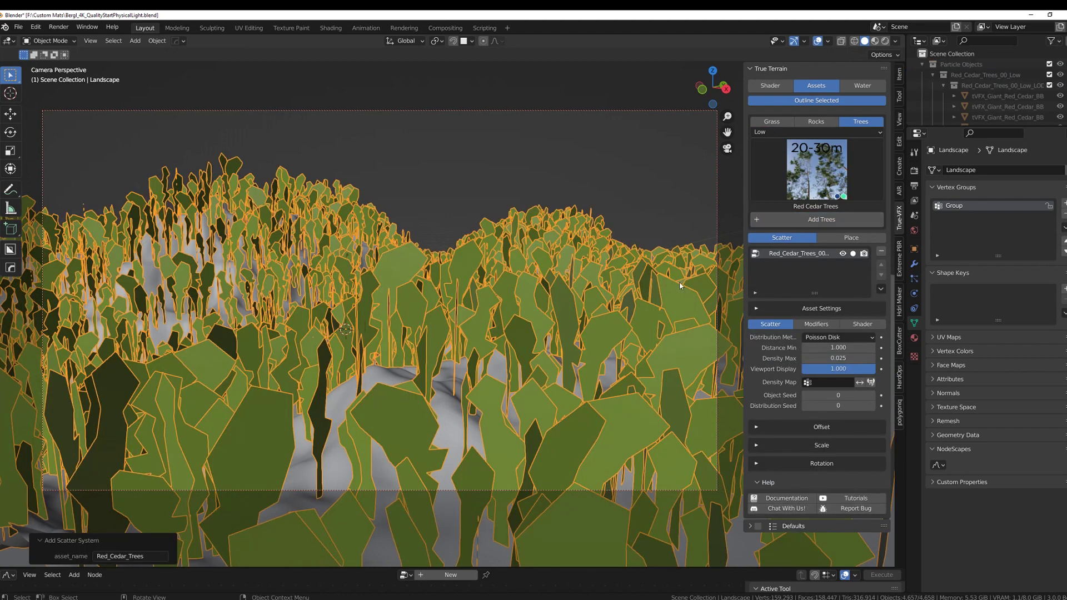
{"action": "left_click", "coordinate": [820, 381]}
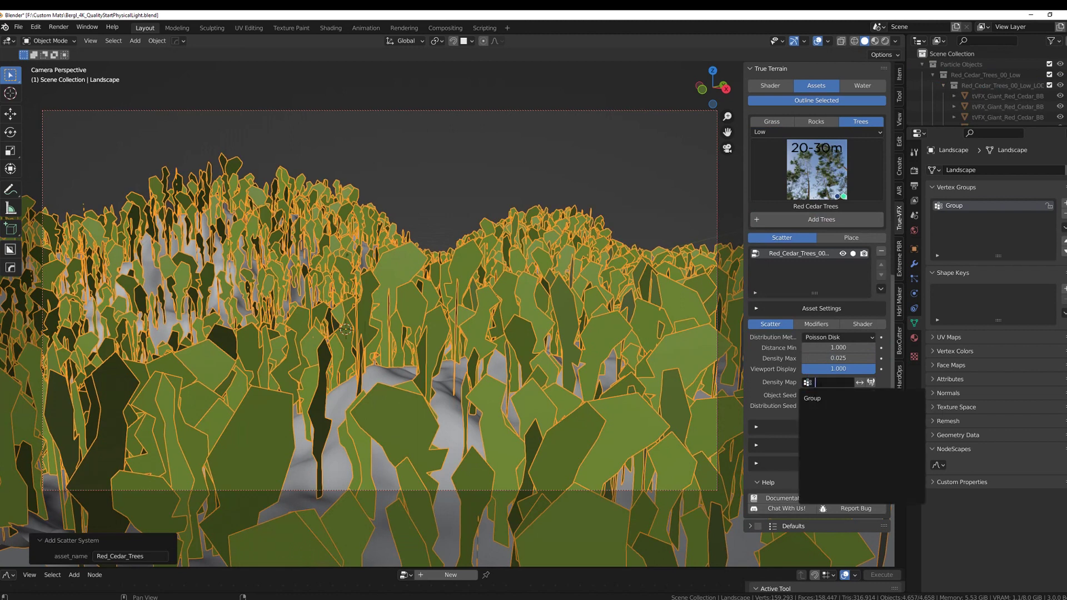
{"action": "left_click", "coordinate": [819, 399]}
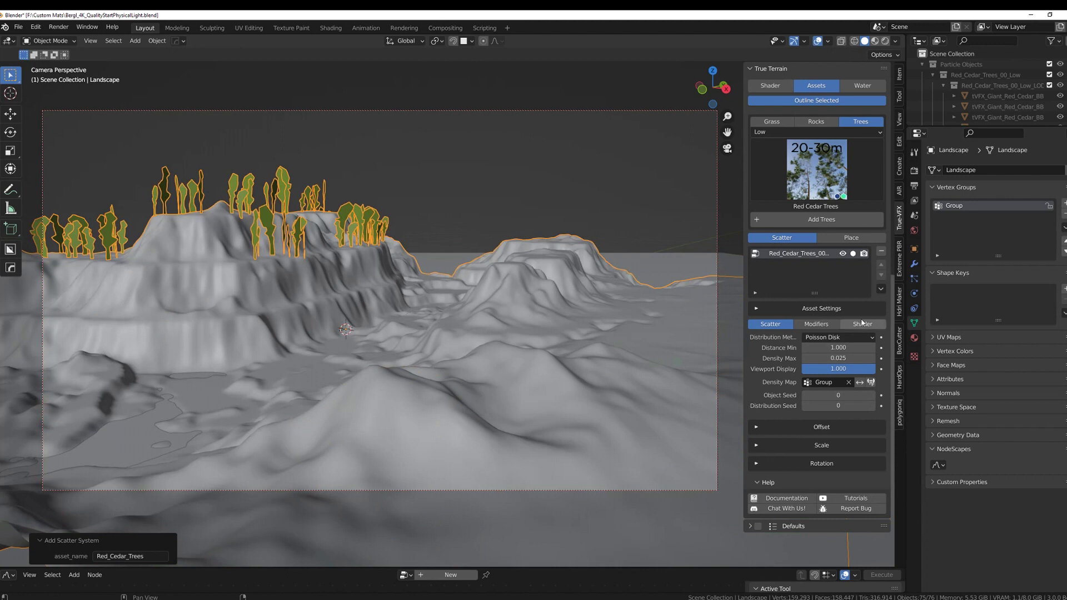
Step: Set the cedar scatter's viewport quality to Medium and check the trees without the selection outline before reselecting the landscape
{"action": "left_click", "coordinate": [770, 307]}
{"action": "left_click", "coordinate": [834, 337]}
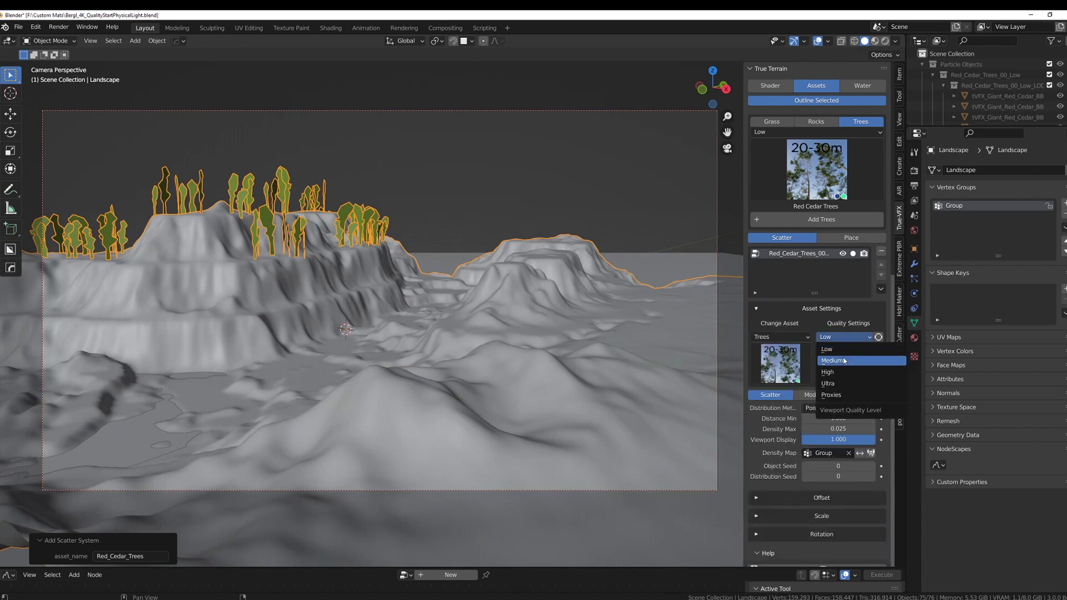
{"action": "left_click", "coordinate": [843, 360]}
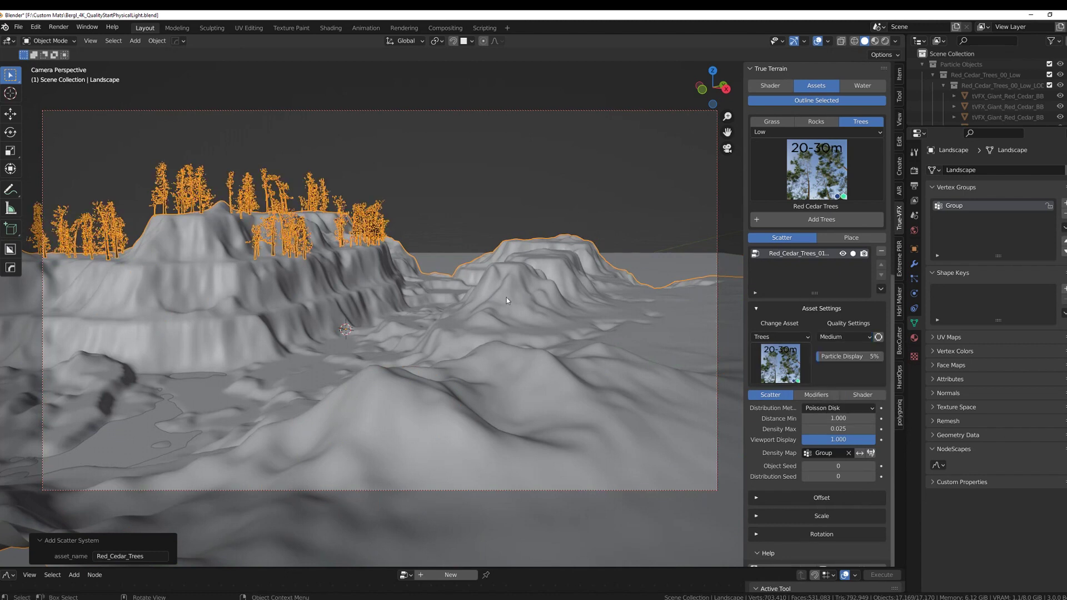
{"action": "left_click", "coordinate": [491, 182]}
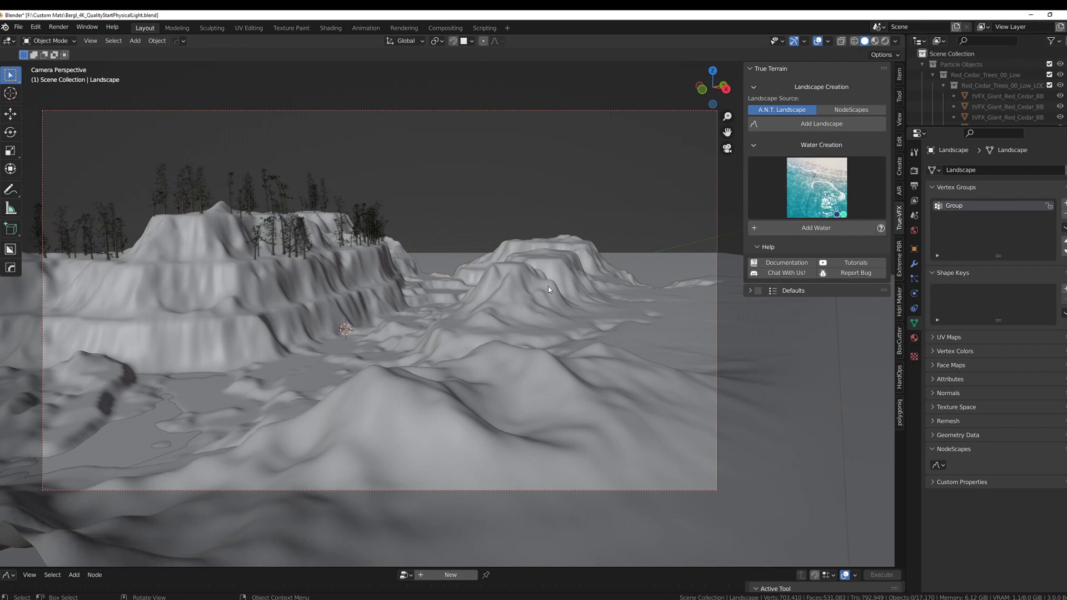
{"action": "left_click", "coordinate": [541, 378]}
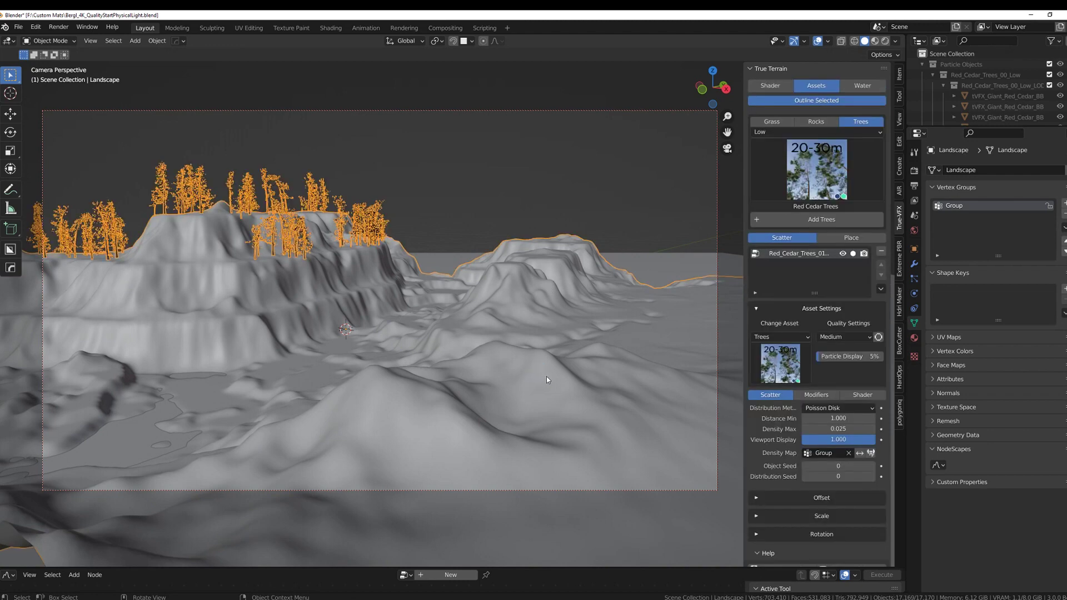
Step: Hide the cedar tree scatter in the viewport and add a second vertex group to the landscape
{"action": "left_click", "coordinate": [842, 254]}
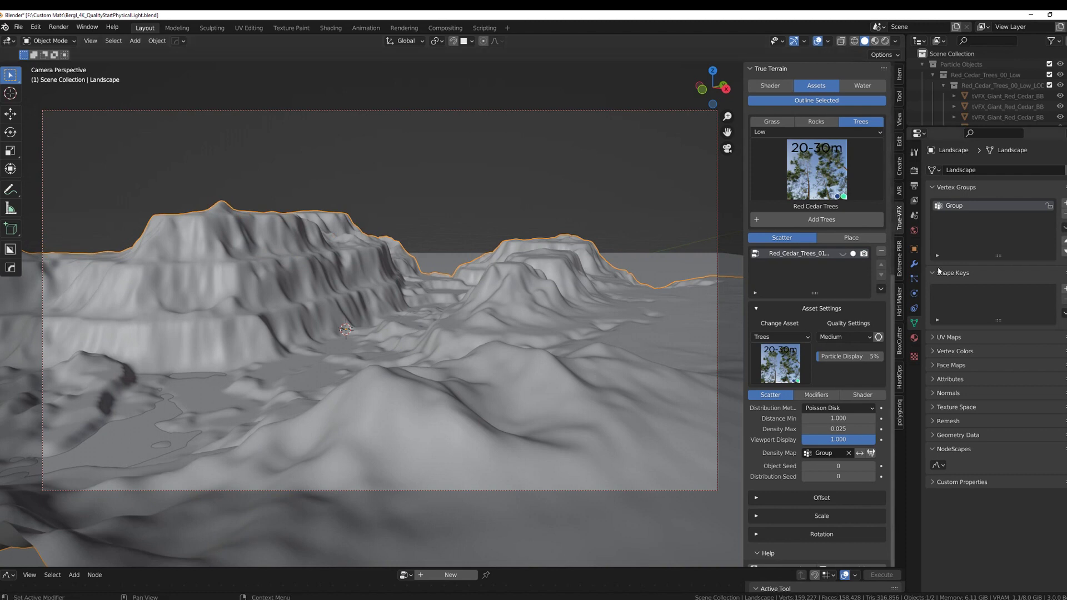
{"action": "left_click", "coordinate": [1063, 203]}
Step: Weight-paint full-weight strokes in the new vertex group across the foreground slopes and the distant flat shore, ending in Object Mode
{"action": "key", "text": "ctrl+Tab"}
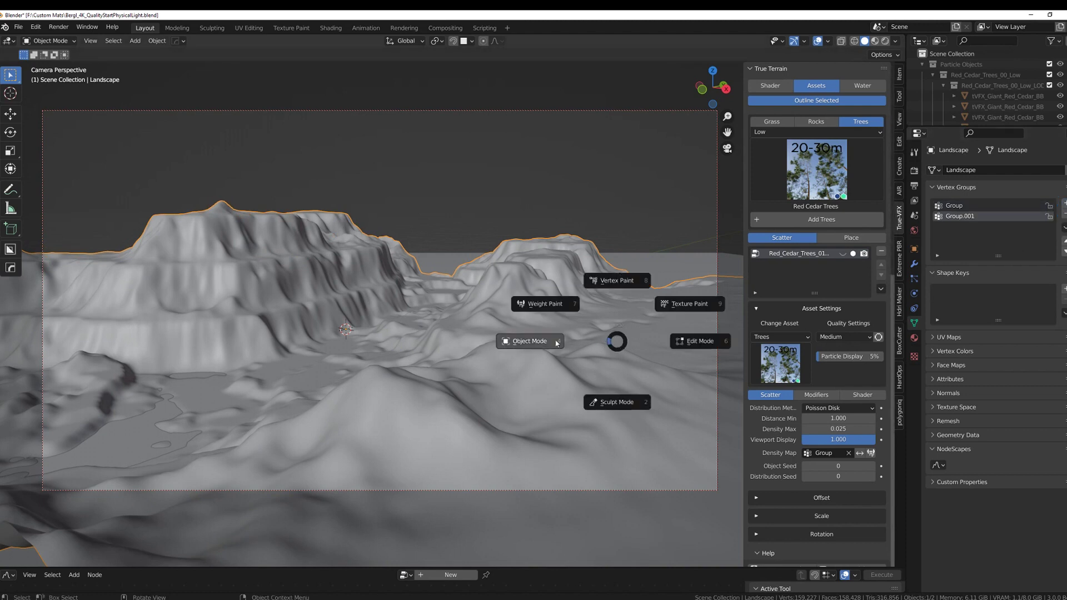
{"action": "left_click", "coordinate": [535, 306]}
{"action": "mouse_move", "coordinate": [484, 400]}
{"action": "left_mouse_down"}
{"action": "mouse_move", "coordinate": [533, 393]}
{"action": "mouse_move", "coordinate": [564, 411]}
{"action": "mouse_move", "coordinate": [574, 429]}
{"action": "mouse_move", "coordinate": [508, 425]}
{"action": "mouse_move", "coordinate": [558, 447]}
{"action": "left_mouse_up"}
{"action": "mouse_move", "coordinate": [378, 457]}
{"action": "left_mouse_down"}
{"action": "mouse_move", "coordinate": [500, 462]}
{"action": "mouse_move", "coordinate": [610, 447]}
{"action": "mouse_move", "coordinate": [626, 426]}
{"action": "left_mouse_up"}
{"action": "mouse_move", "coordinate": [634, 337]}
{"action": "left_mouse_down"}
{"action": "mouse_move", "coordinate": [693, 305]}
{"action": "mouse_move", "coordinate": [690, 295]}
{"action": "mouse_move", "coordinate": [693, 333]}
{"action": "mouse_move", "coordinate": [681, 354]}
{"action": "mouse_move", "coordinate": [665, 351]}
{"action": "mouse_move", "coordinate": [689, 335]}
{"action": "left_mouse_up"}
{"action": "mouse_move", "coordinate": [636, 479]}
{"action": "left_mouse_down"}
{"action": "mouse_move", "coordinate": [622, 449]}
{"action": "mouse_move", "coordinate": [500, 463]}
{"action": "mouse_move", "coordinate": [362, 447]}
{"action": "mouse_move", "coordinate": [325, 462]}
{"action": "mouse_move", "coordinate": [293, 445]}
{"action": "left_mouse_up"}
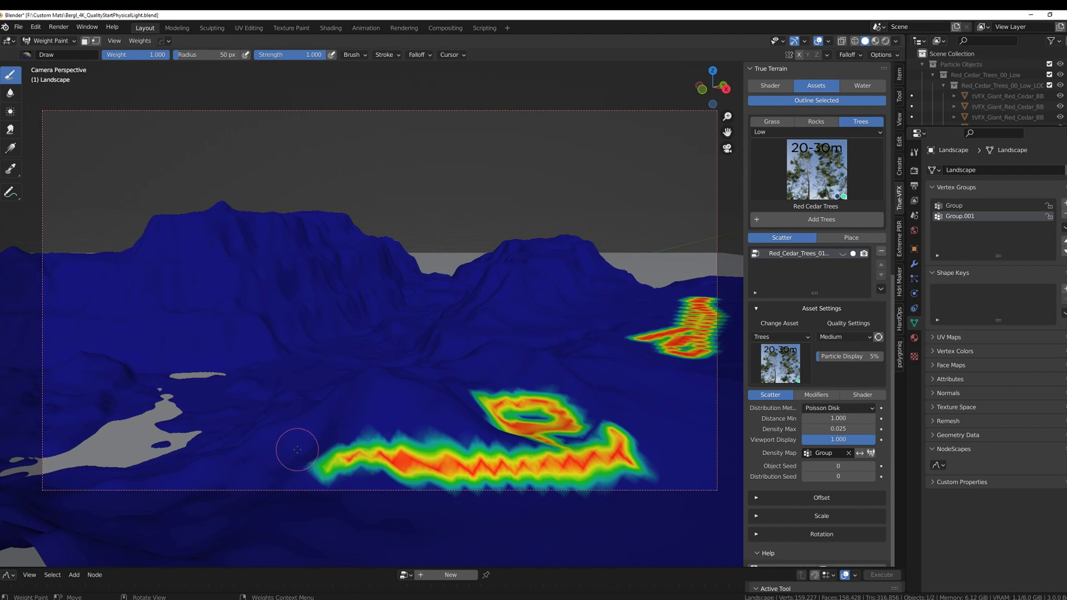
{"action": "left_click_drag", "start_coordinate": [529, 410], "coordinate": [538, 416]}
{"action": "left_click_drag", "start_coordinate": [583, 378], "coordinate": [680, 397]}
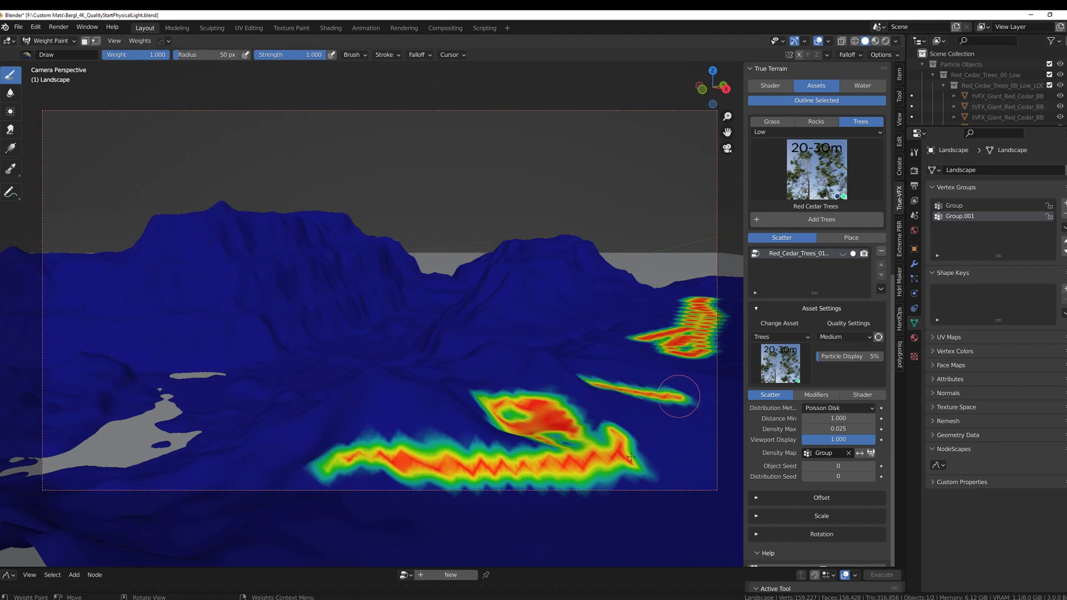
{"action": "key", "text": "ctrl+Tab"}
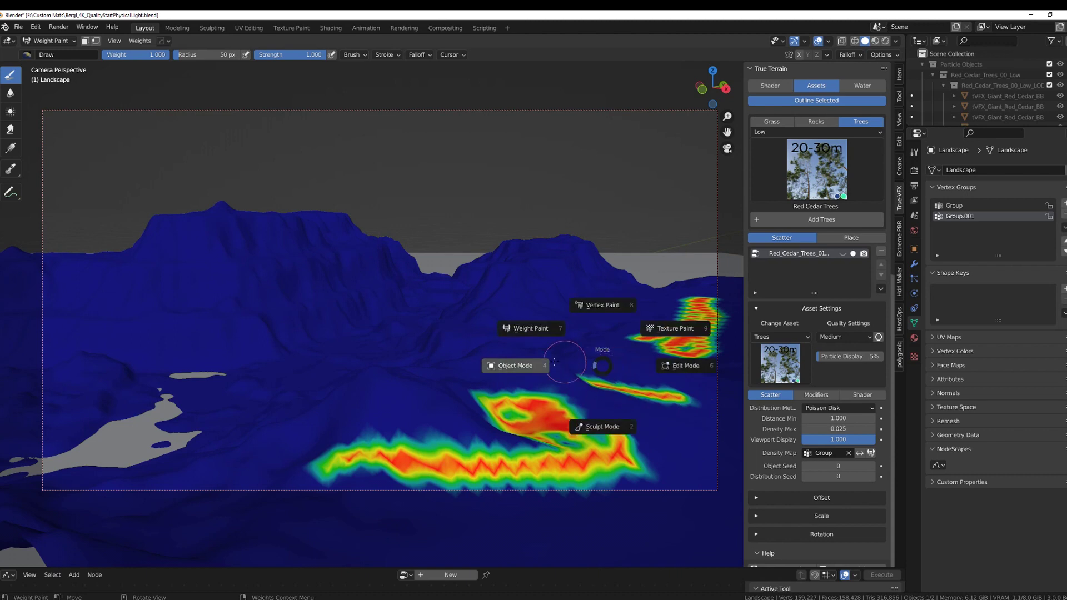
{"action": "left_click", "coordinate": [555, 362]}
Step: Scatter the low-quality Sandy Rock asset on the landscape and use Group.001 as its density map
{"action": "left_click", "coordinate": [815, 121]}
{"action": "left_click", "coordinate": [822, 162]}
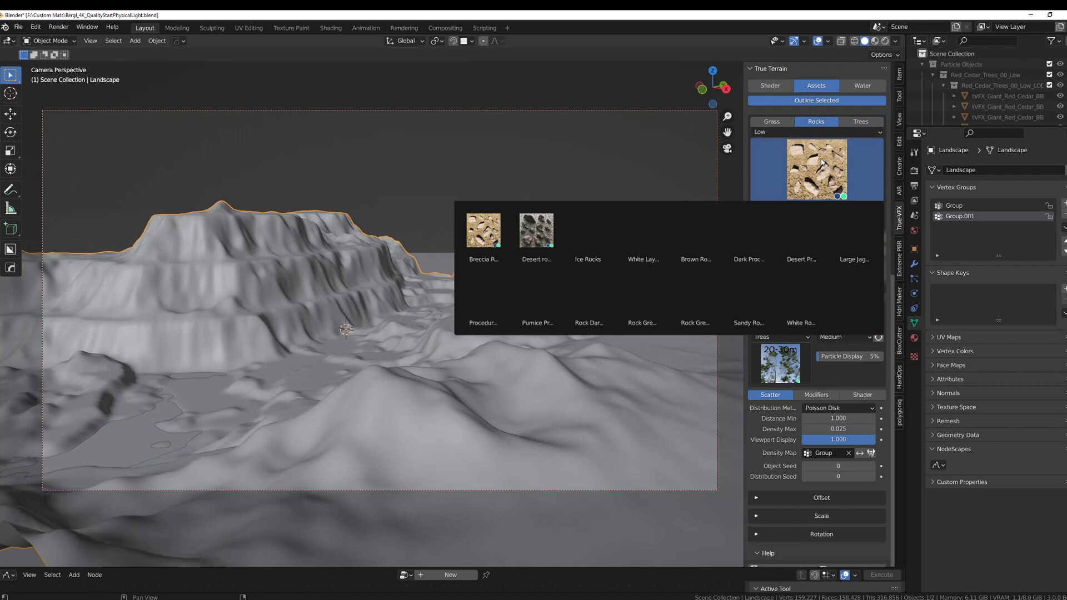
{"action": "left_click", "coordinate": [745, 298]}
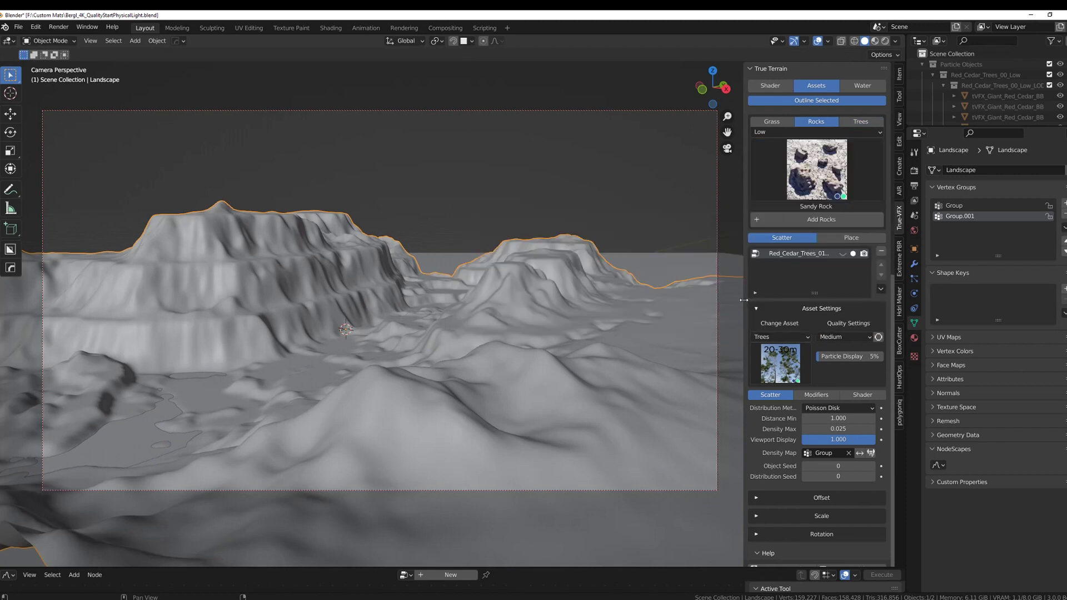
{"action": "left_click", "coordinate": [798, 222]}
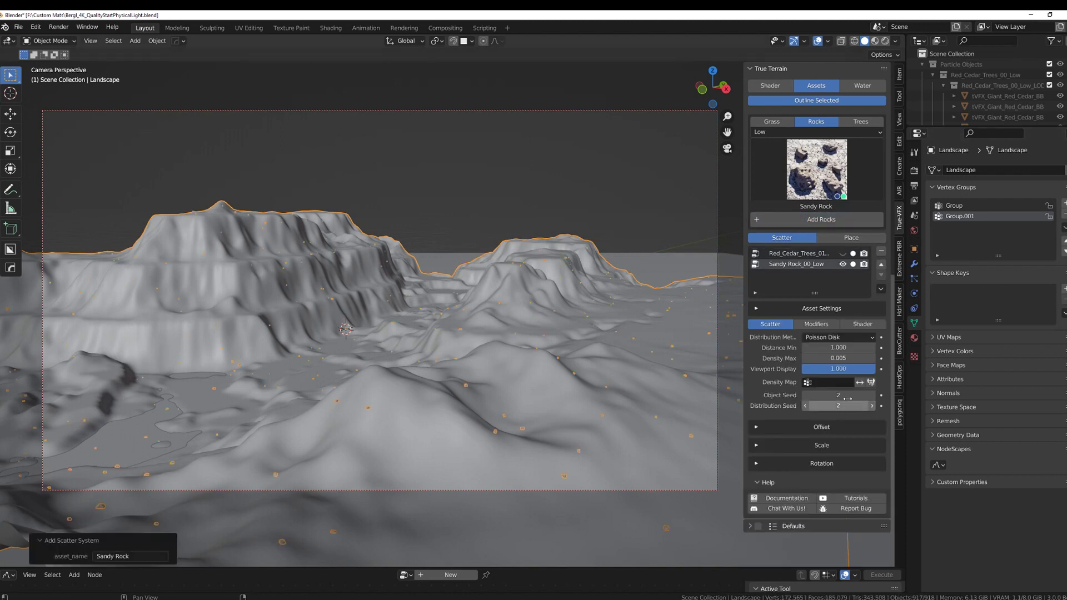
{"action": "left_click", "coordinate": [821, 381]}
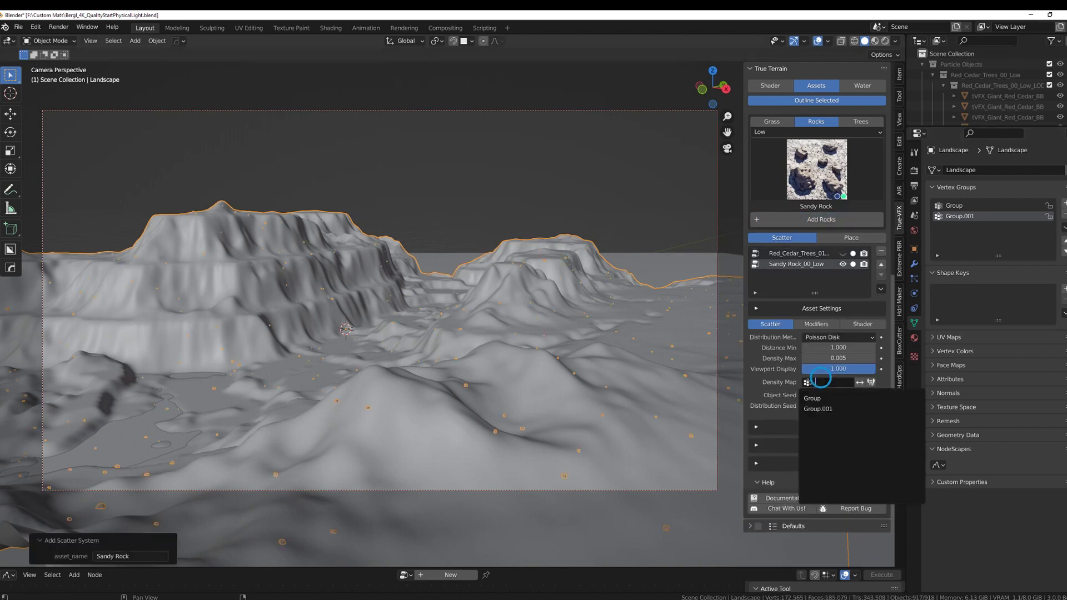
{"action": "left_click", "coordinate": [826, 409]}
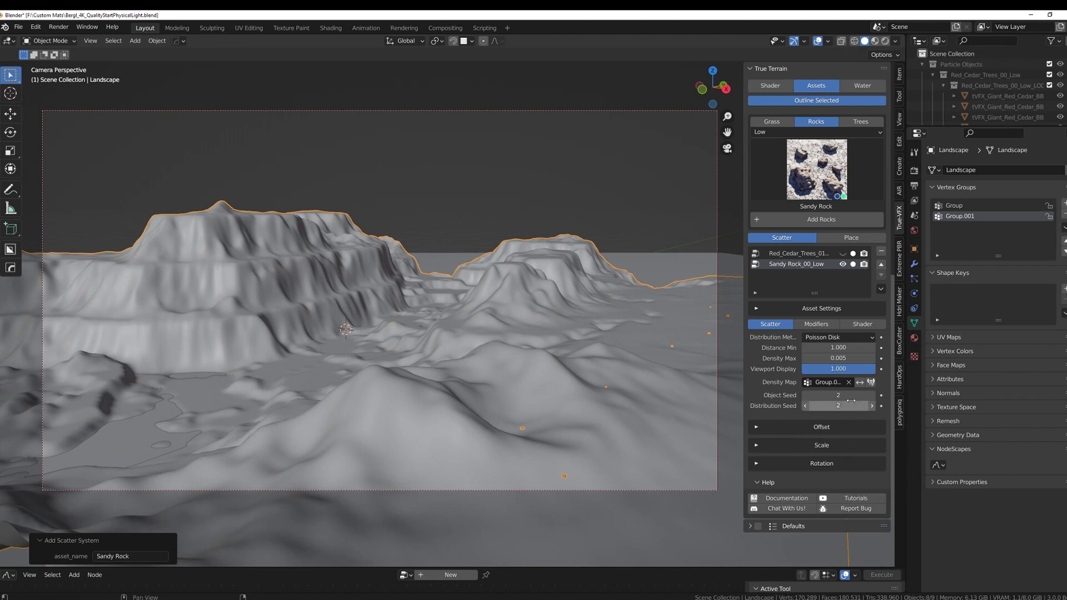
Step: Raise the Sandy Rock scatter's maximum density to 0.105 and check the rocks in the rendered view without the selection outline
{"action": "left_click", "coordinate": [871, 360]}
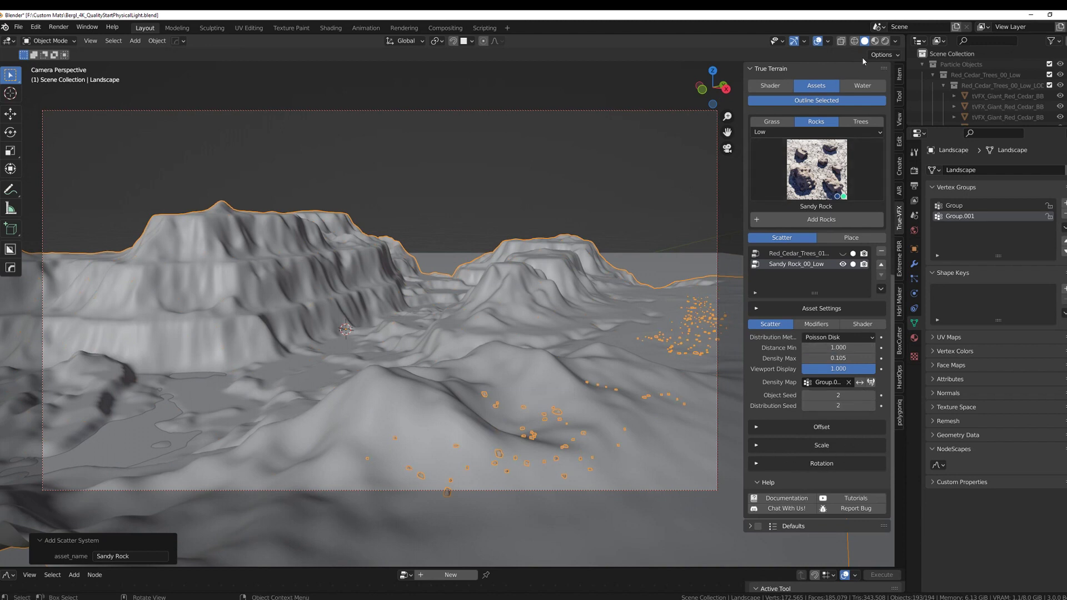
{"action": "key", "text": "z"}
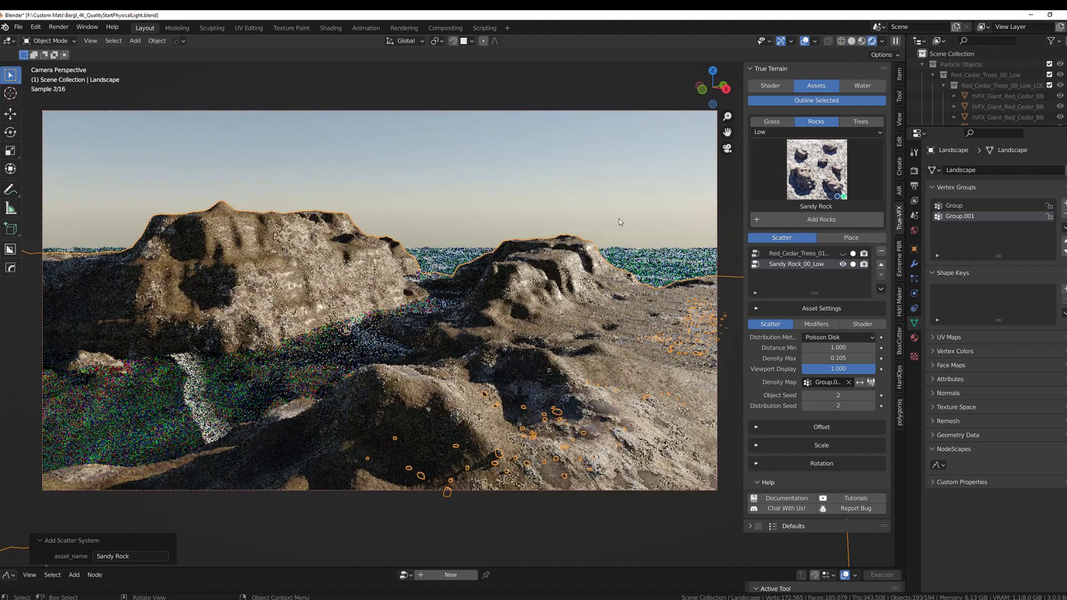
{"action": "left_click", "coordinate": [621, 200]}
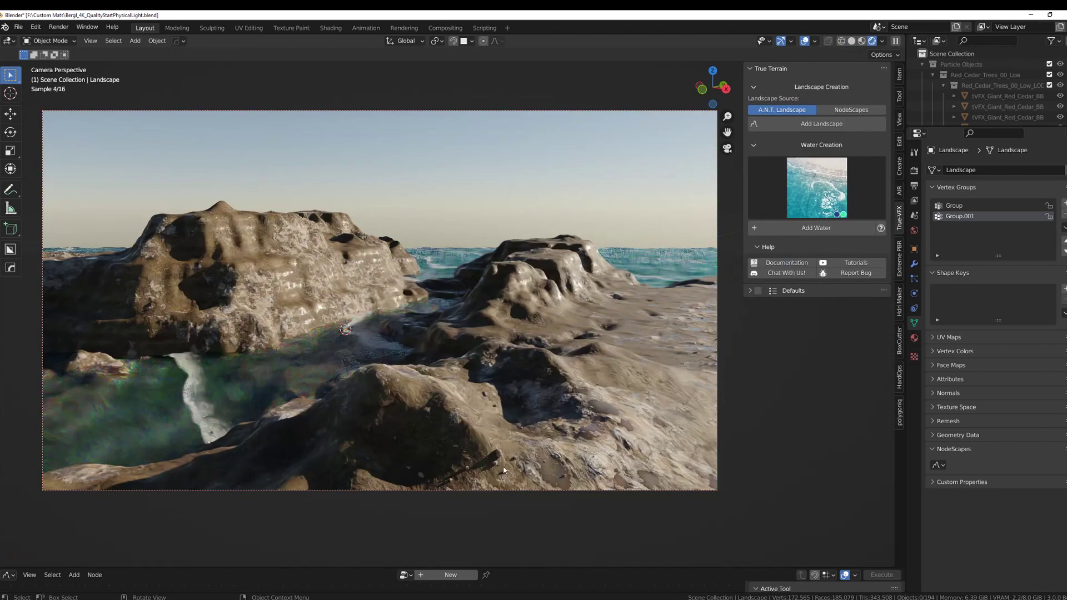
{"action": "key", "text": "ctrl+z"}
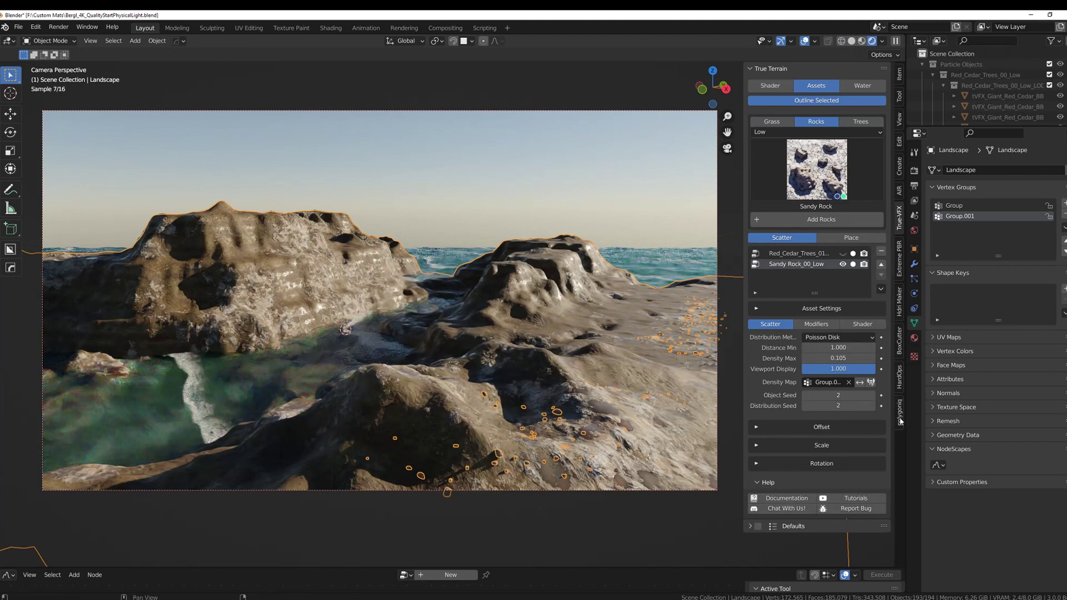
Step: Set the Sandy Rock scatter's minimum scale to 1 and maximum scale to 1.5, then check the larger rocks unselected
{"action": "left_click", "coordinate": [764, 445]}
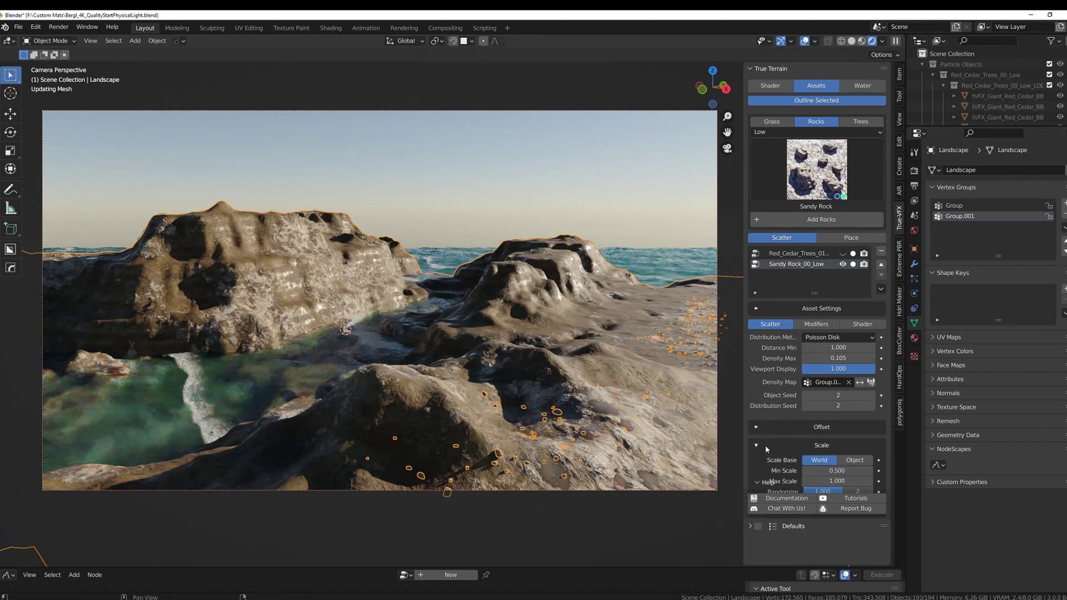
{"action": "left_click", "coordinate": [844, 472]}
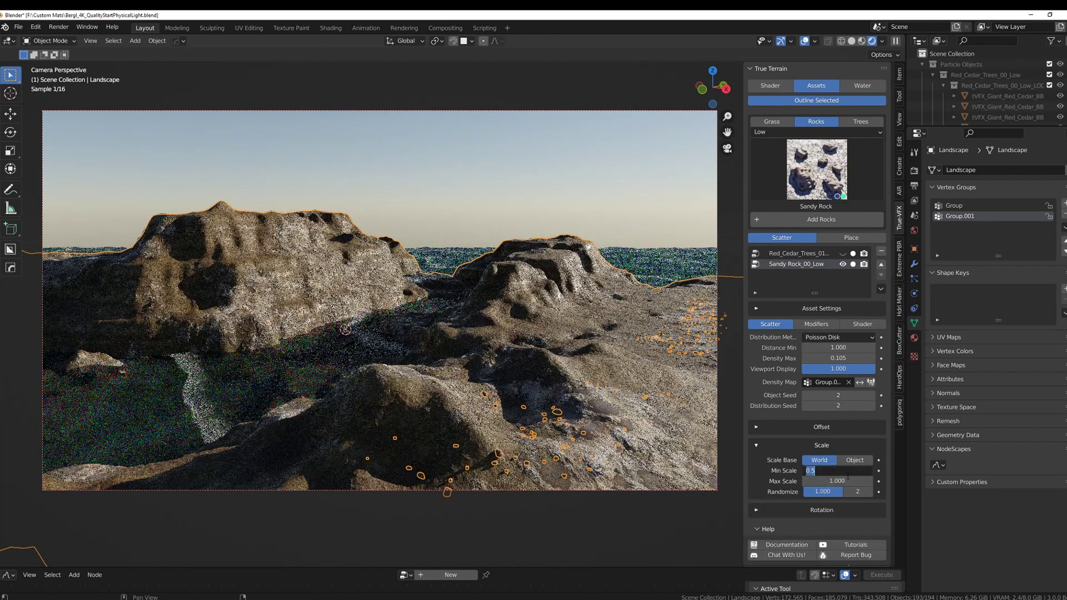
{"action": "type", "text": "1"}
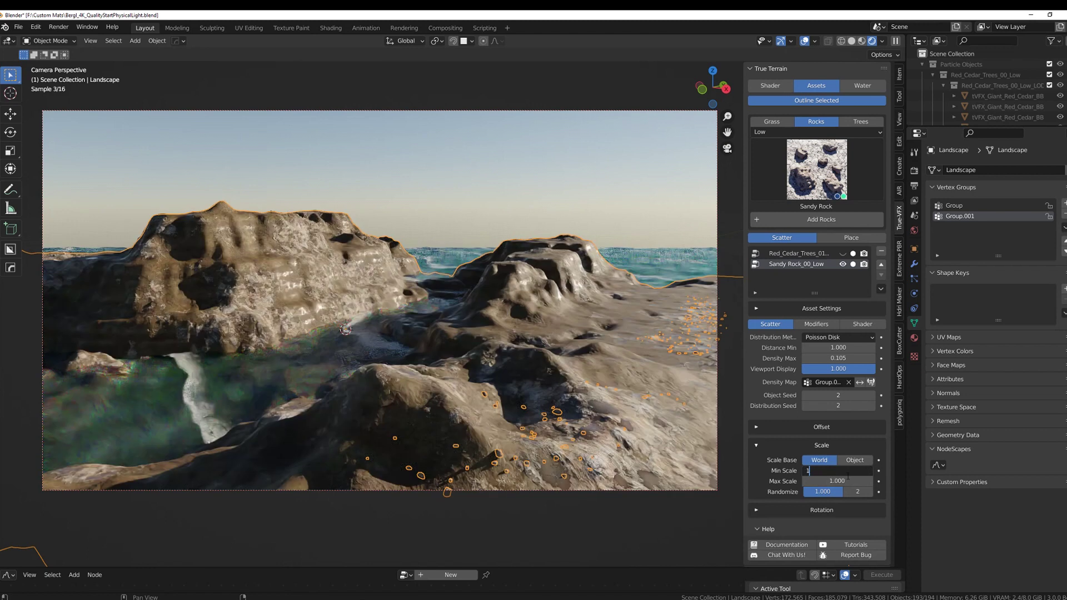
{"action": "key", "text": "Tab"}
{"action": "type", "text": "1"}
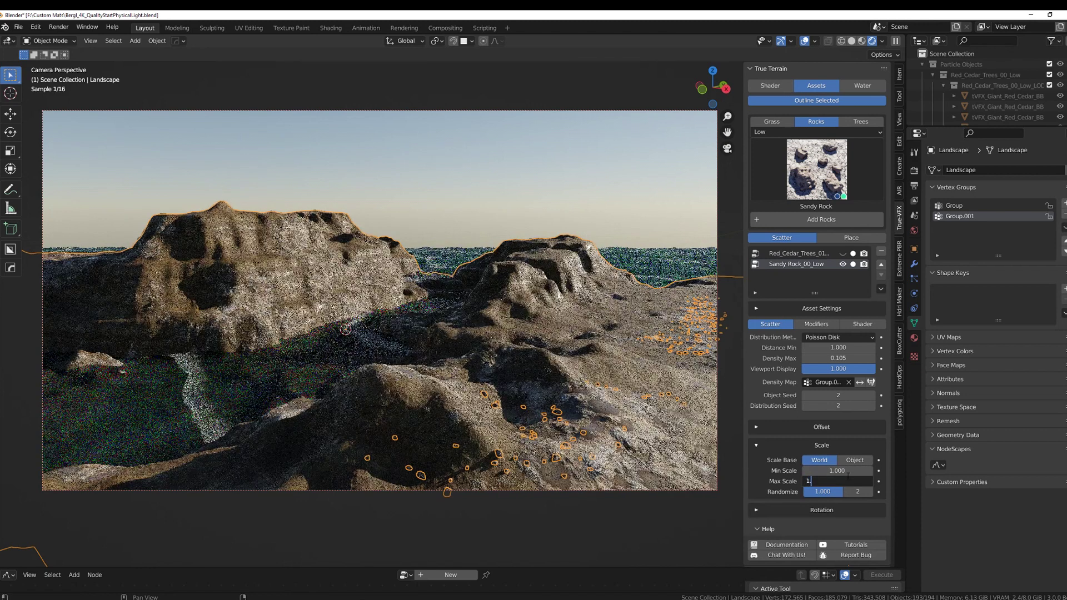
{"action": "type", "text": ".5"}
{"action": "key", "text": "Return"}
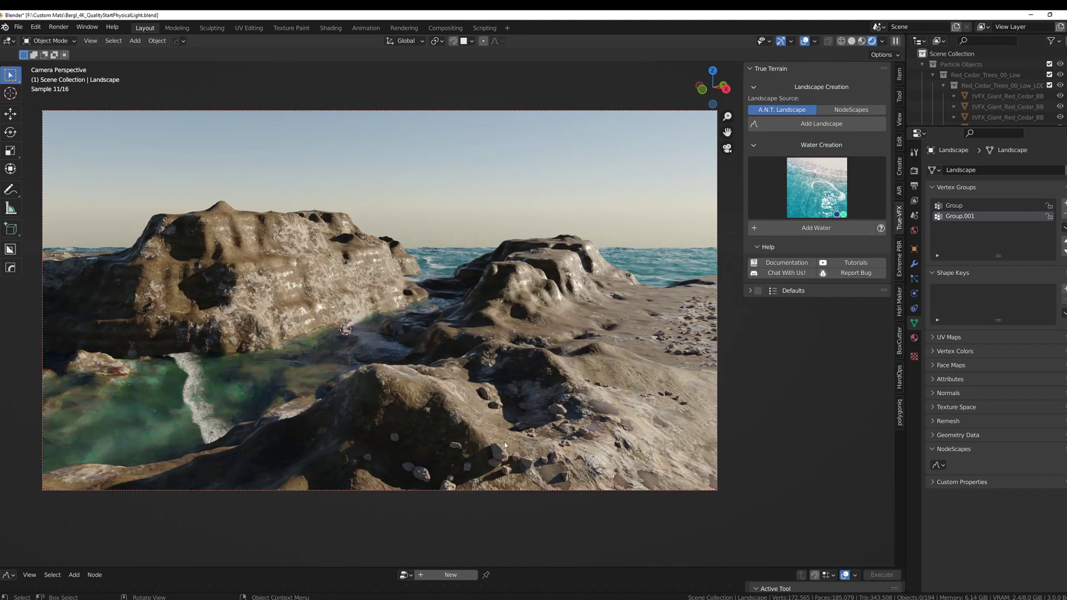
{"action": "left_click", "coordinate": [618, 392]}
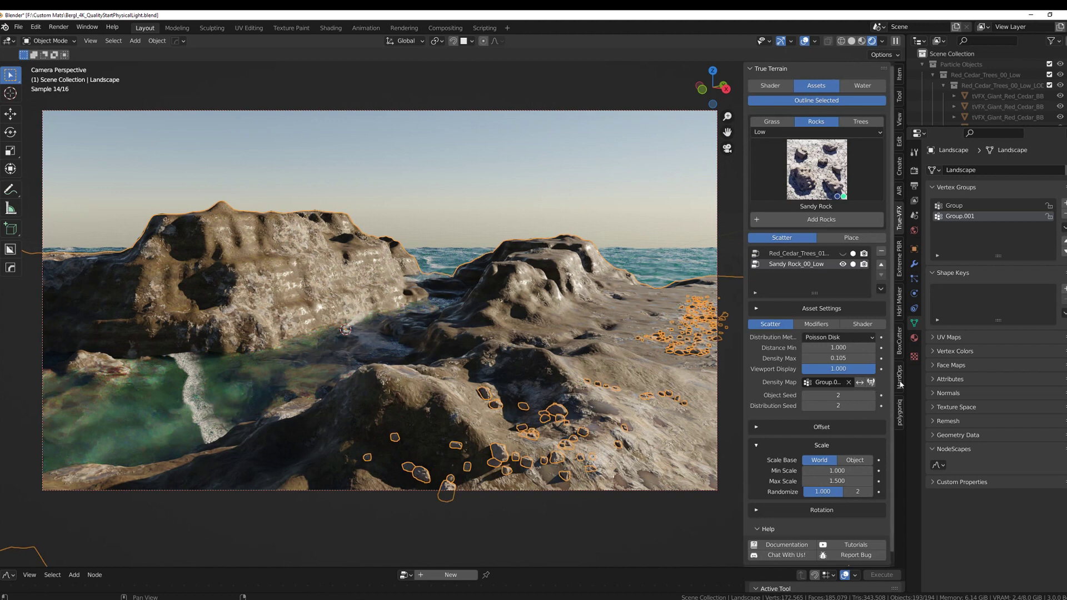
Step: Set the Sandy Rock scatter's distribution seed to 5 and deselect the landscape to inspect the rendered arrangement
{"action": "left_click", "coordinate": [871, 407]}
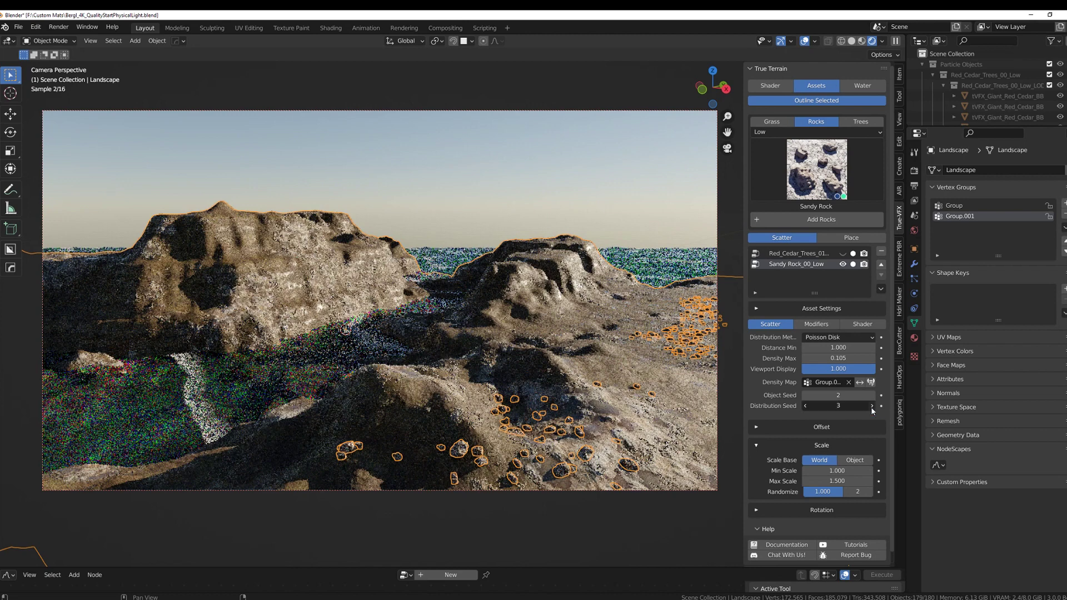
{"action": "left_click", "coordinate": [871, 407]}
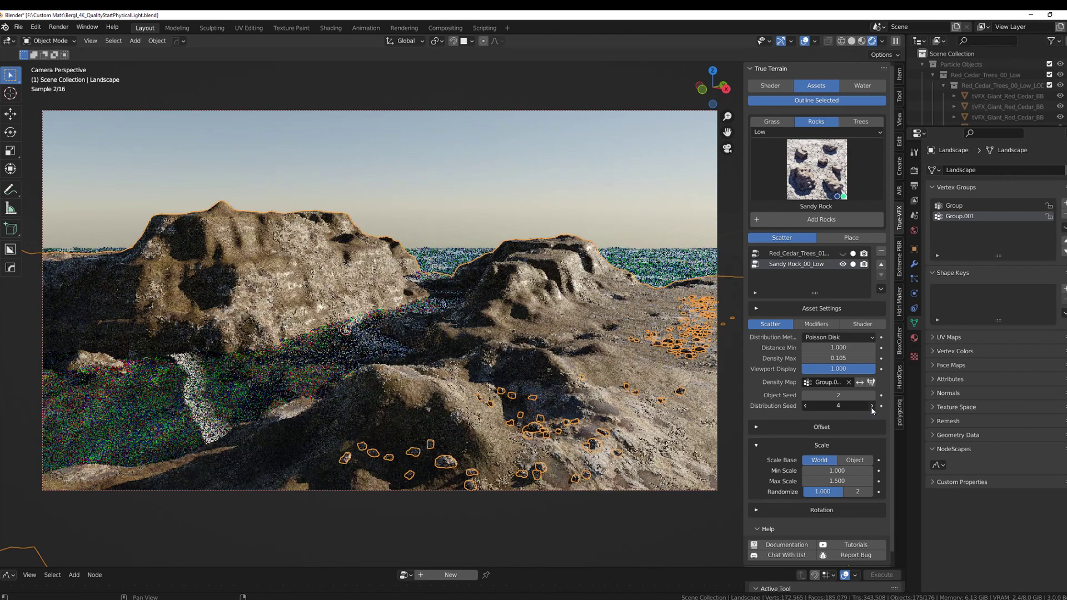
{"action": "left_click", "coordinate": [871, 407]}
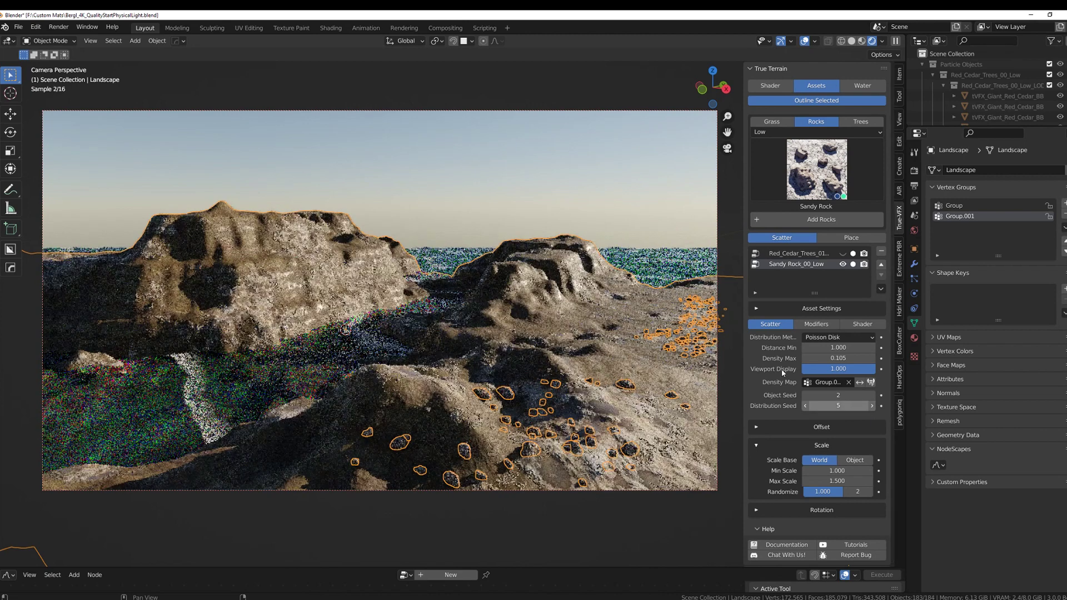
{"action": "left_click", "coordinate": [626, 192]}
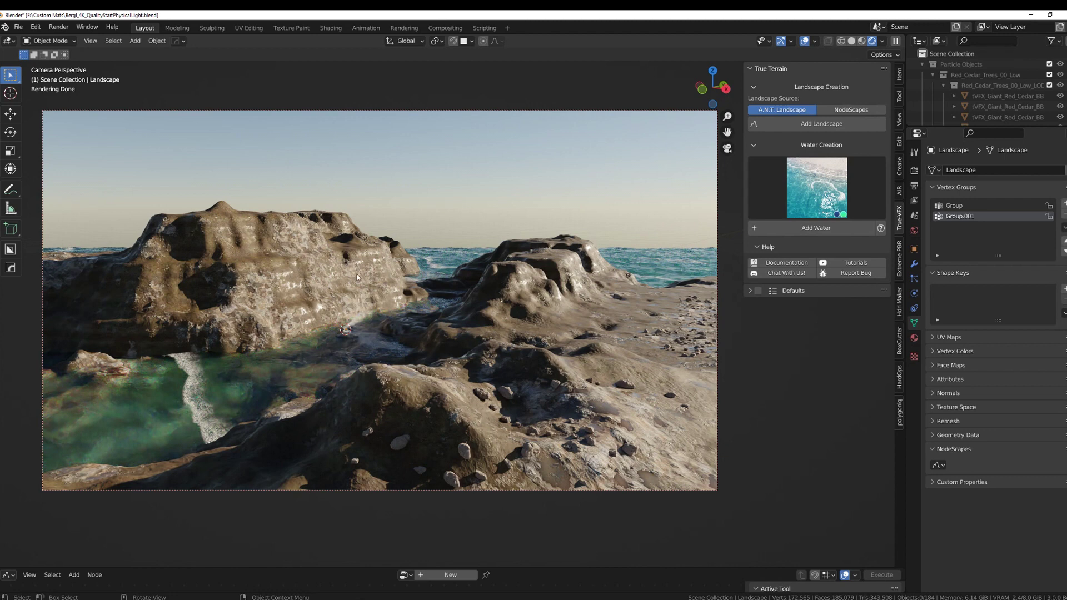
Step: Set the first displacement value of the landscape's Ground - Secondary shader to 0.3
{"action": "key", "text": "a"}
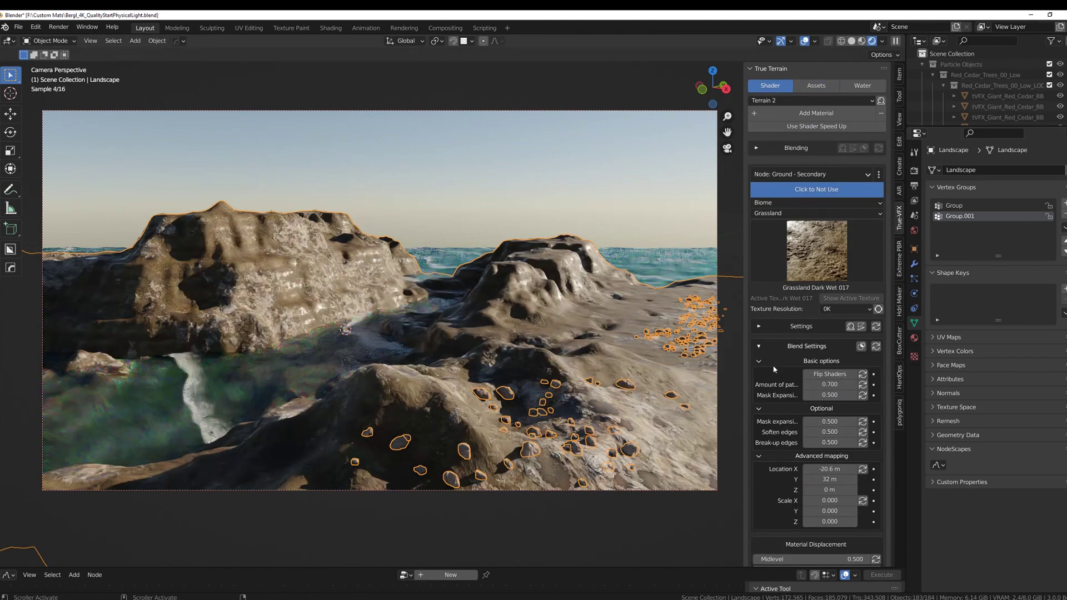
{"action": "left_click", "coordinate": [759, 326]}
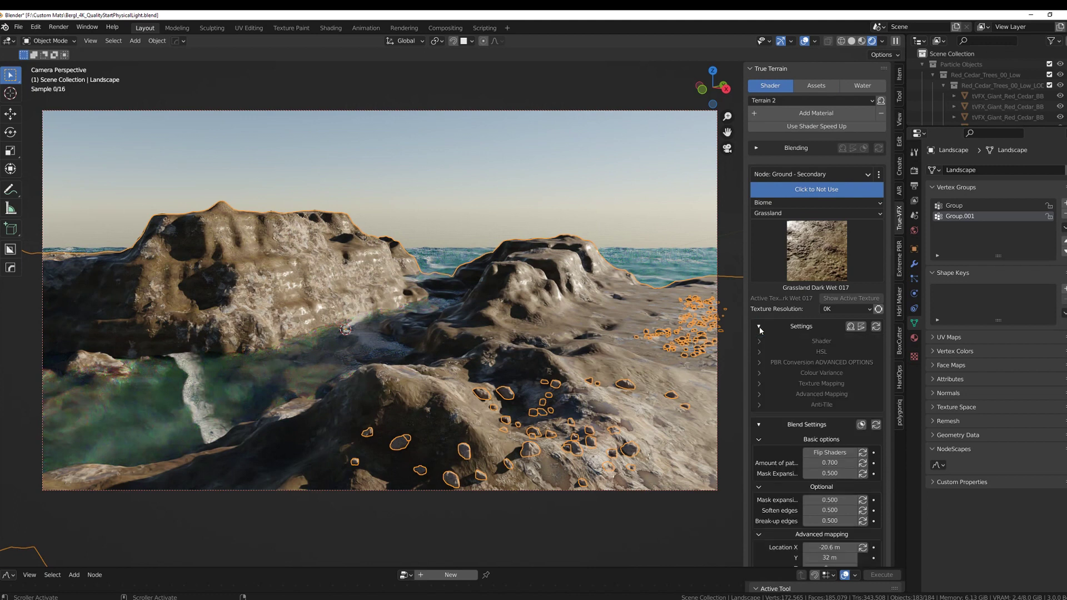
{"action": "left_click", "coordinate": [829, 341]}
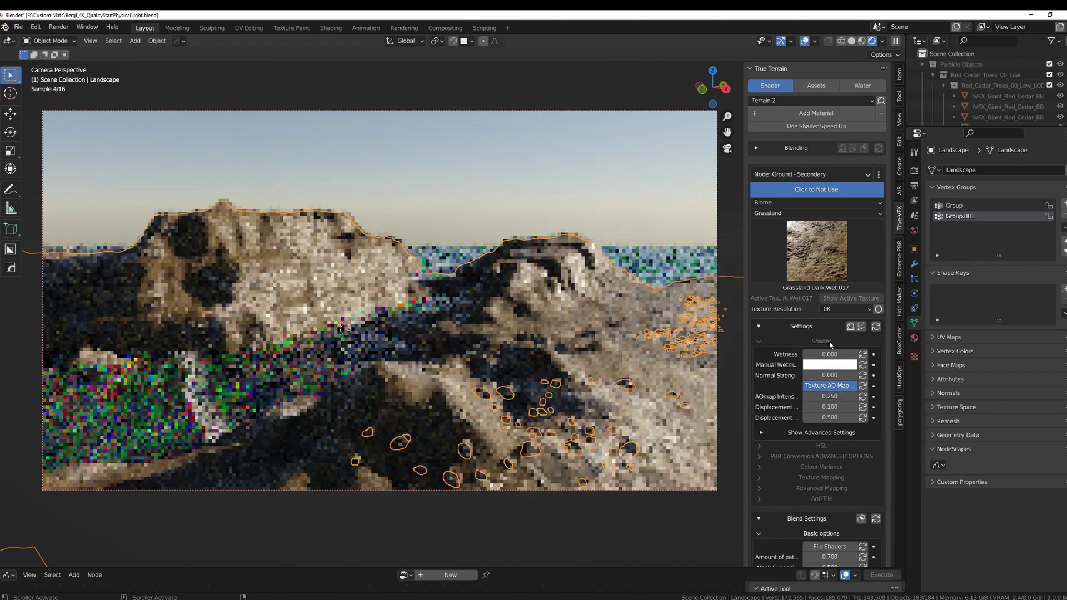
{"action": "left_click", "coordinate": [829, 406]}
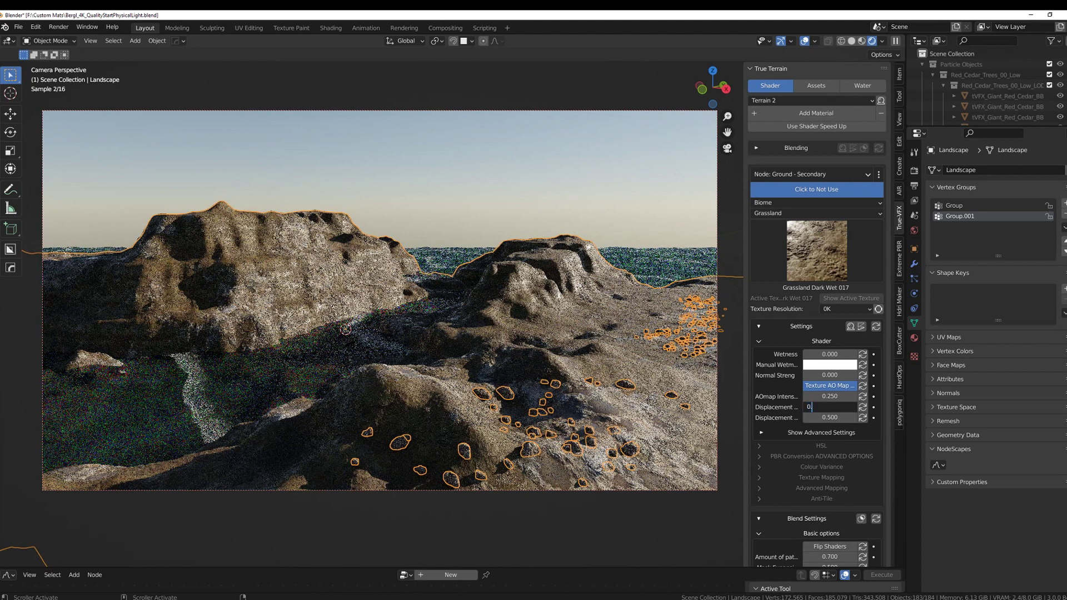
{"action": "type", "text": "0.3"}
{"action": "key", "text": "Return"}
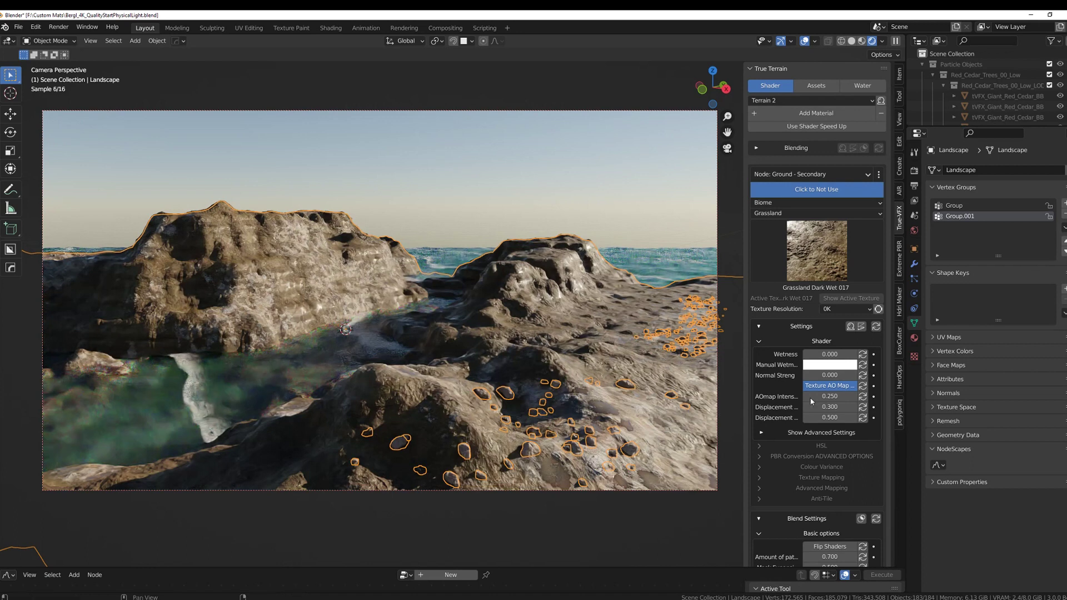
Step: Hide the Sandy Rock scatter and the terrain_water object in the viewport
{"action": "left_click", "coordinate": [786, 173]}
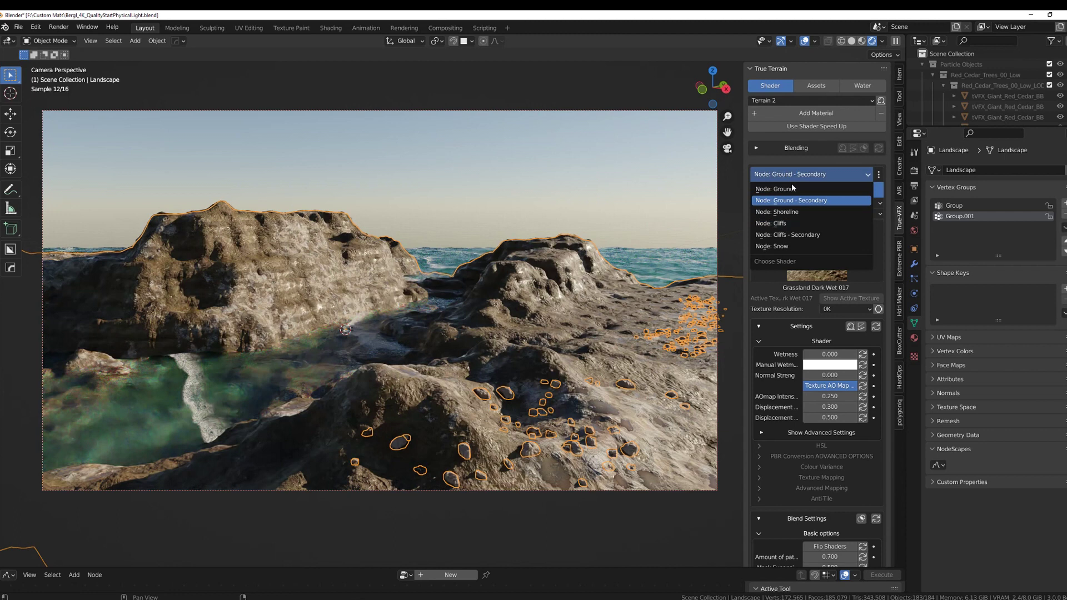
{"action": "left_click", "coordinate": [862, 85]}
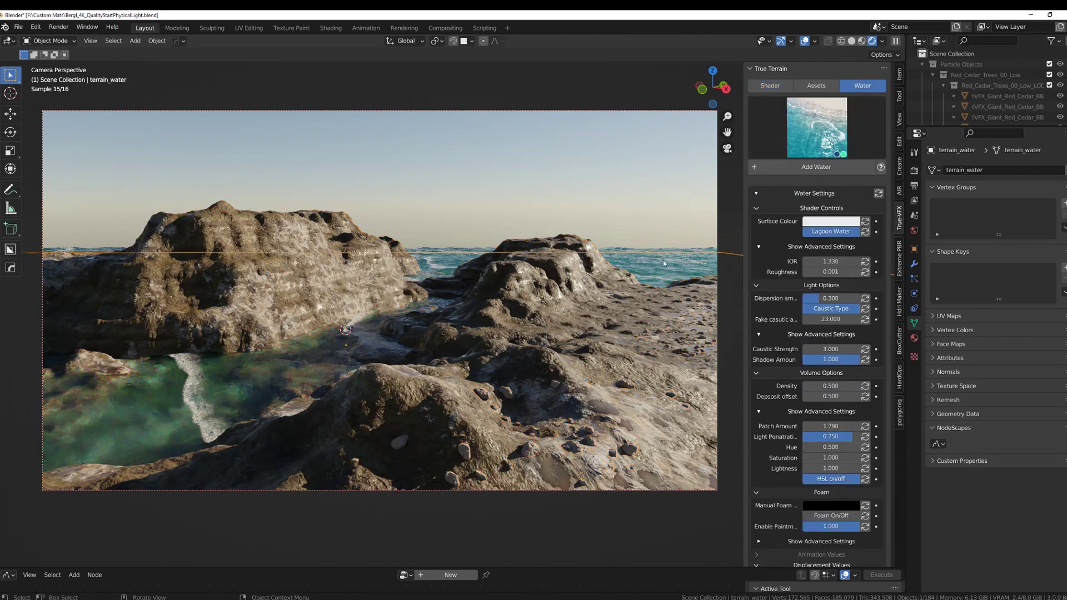
{"action": "left_click", "coordinate": [770, 85]}
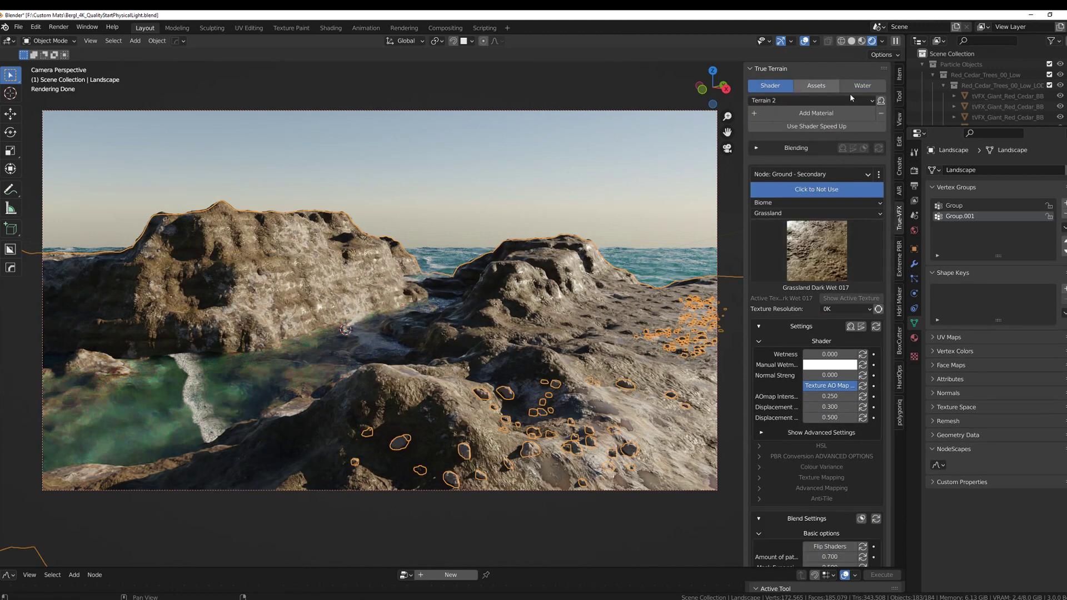
{"action": "left_click", "coordinate": [816, 85]}
{"action": "left_click", "coordinate": [842, 264]}
{"action": "left_click", "coordinate": [842, 264]}
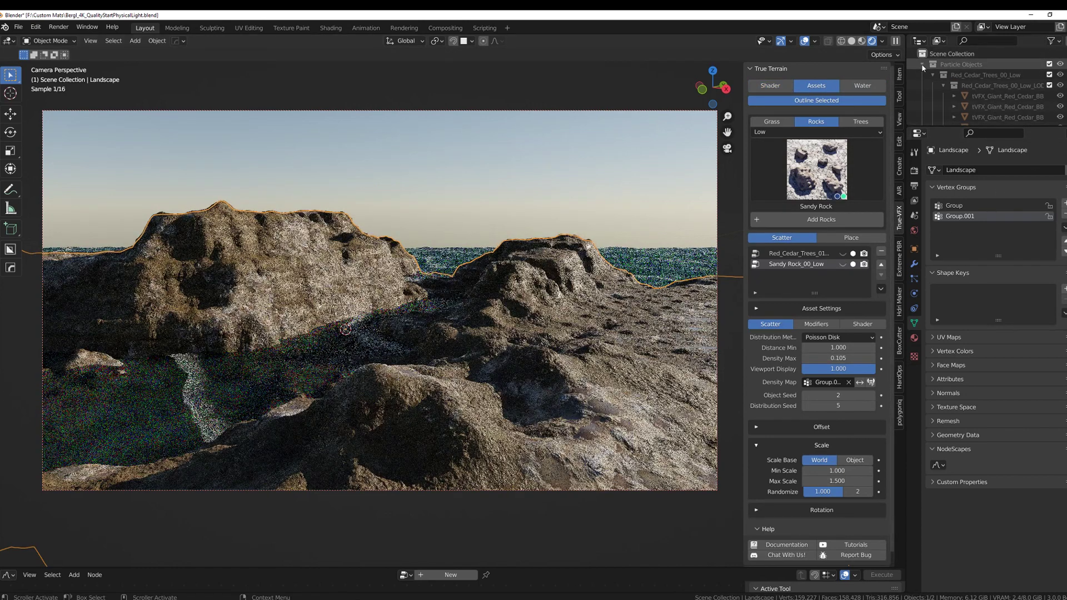
{"action": "left_click", "coordinate": [922, 64]}
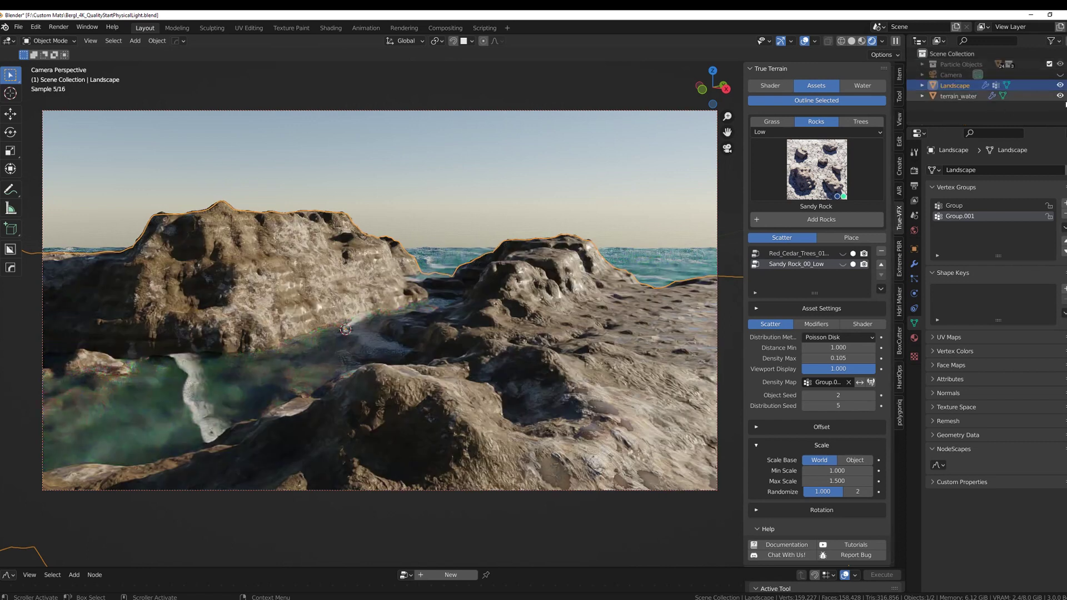
{"action": "left_click", "coordinate": [1059, 96]}
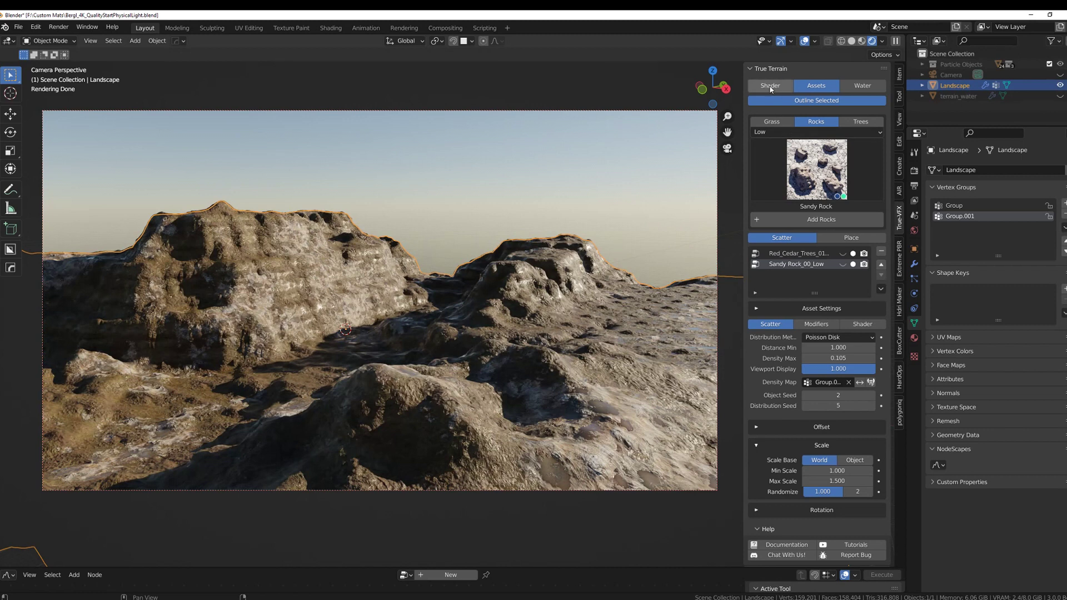
Step: Enable the landscape's Cliffs node and assign it the Desert Brown Rock 006 texture from the Desert biome
{"action": "left_click", "coordinate": [770, 86]}
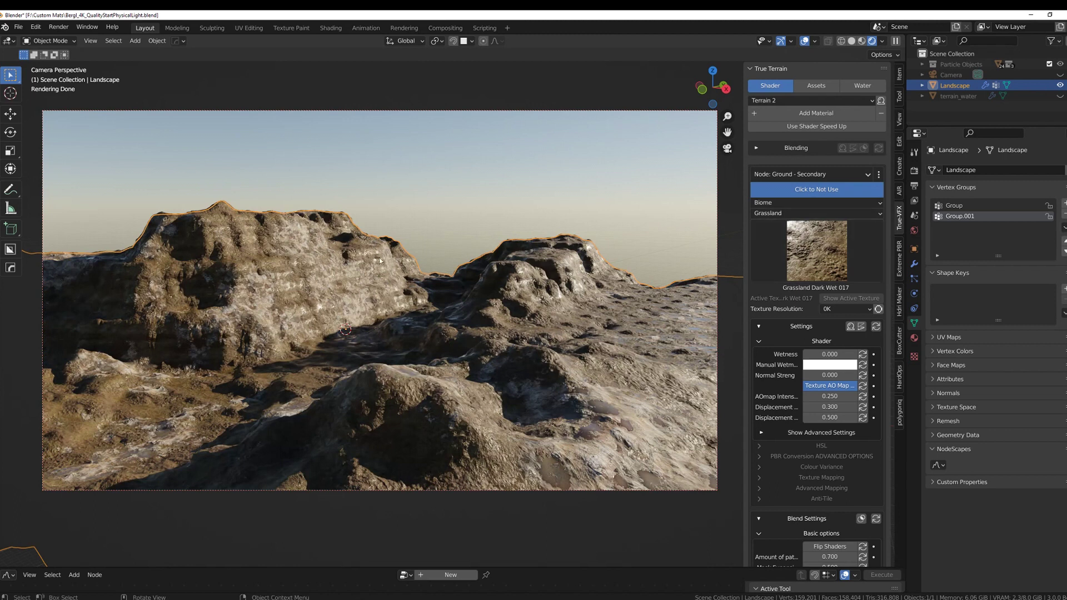
{"action": "left_click", "coordinate": [777, 174]}
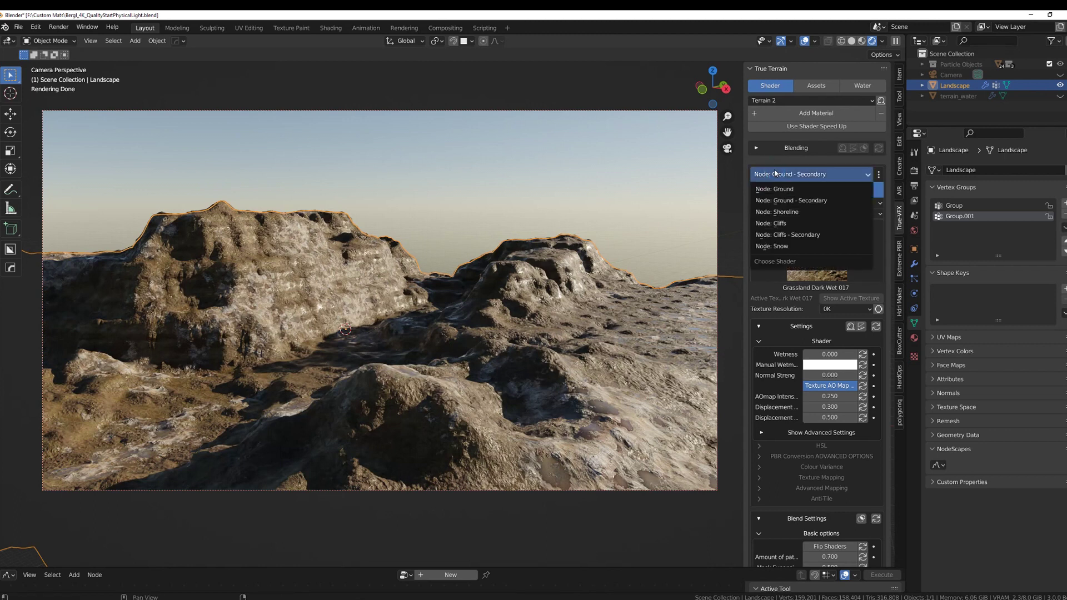
{"action": "left_click", "coordinate": [773, 223]}
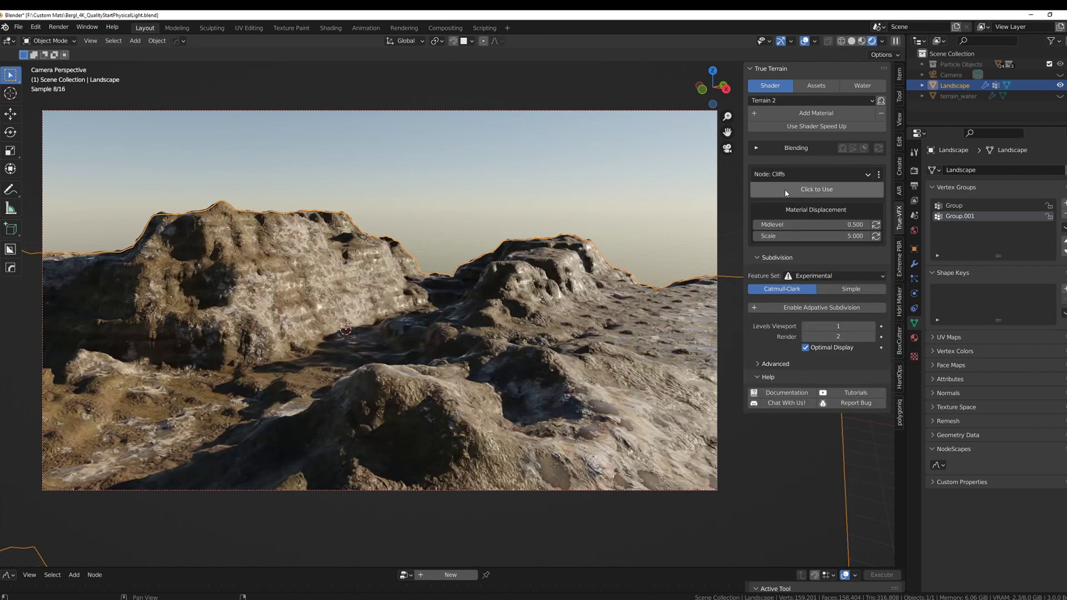
{"action": "left_click", "coordinate": [816, 189]}
{"action": "left_click", "coordinate": [816, 212]}
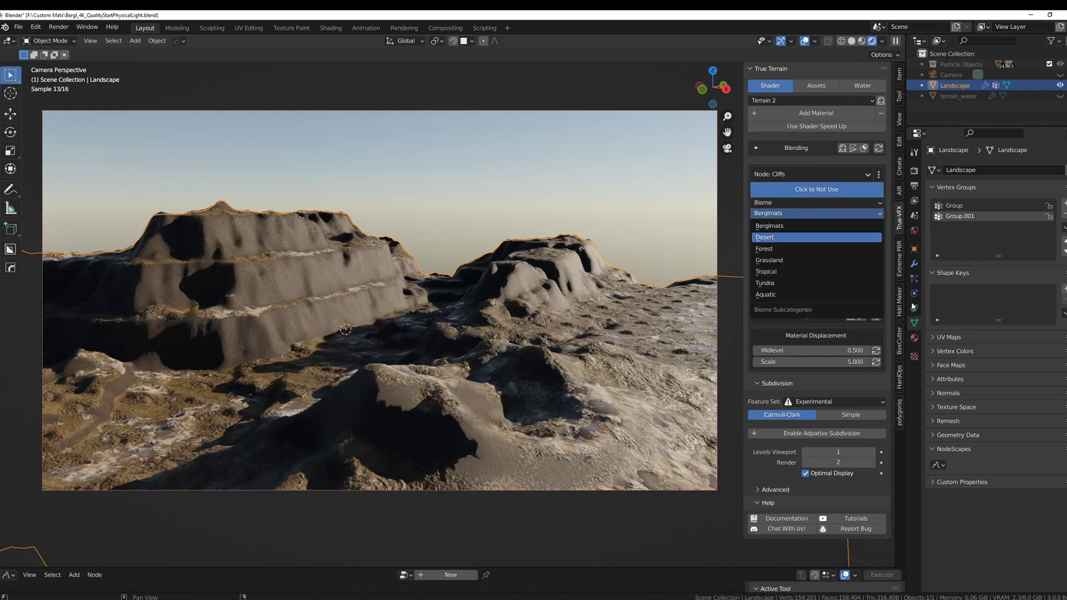
{"action": "left_click", "coordinate": [816, 237]}
{"action": "left_click", "coordinate": [818, 257]}
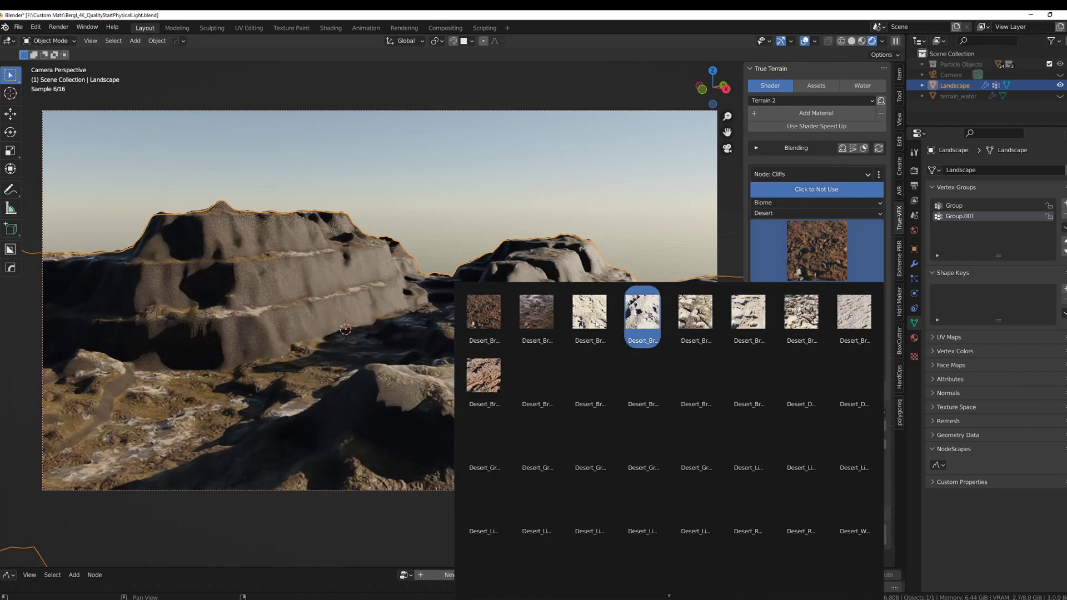
{"action": "left_click", "coordinate": [484, 383]}
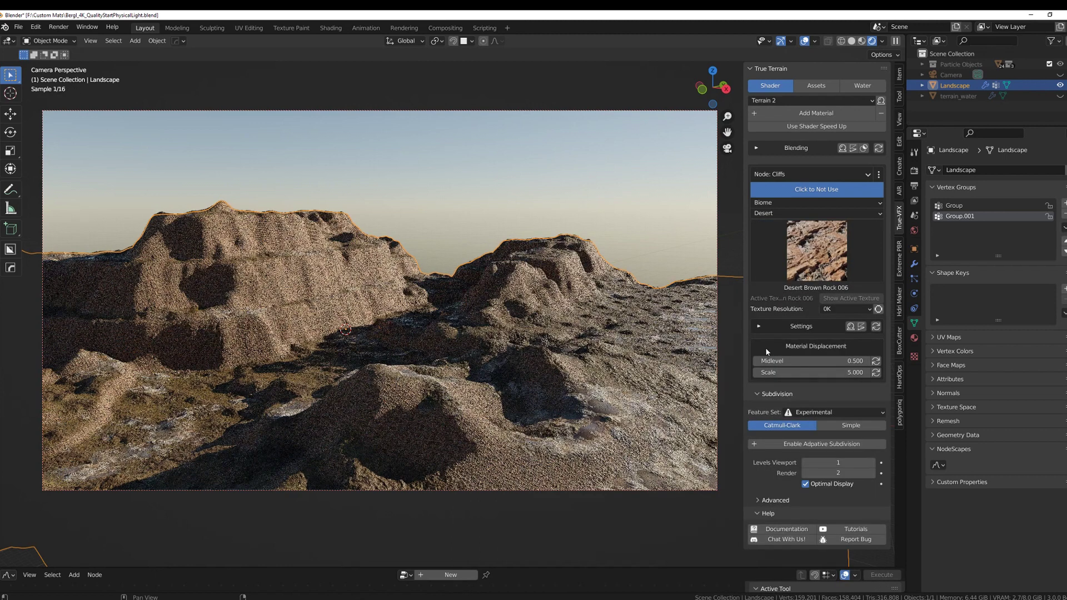
Step: Copy the Ground node's values to the Cliffs node within the same material, without copying textures
{"action": "left_click", "coordinate": [823, 175]}
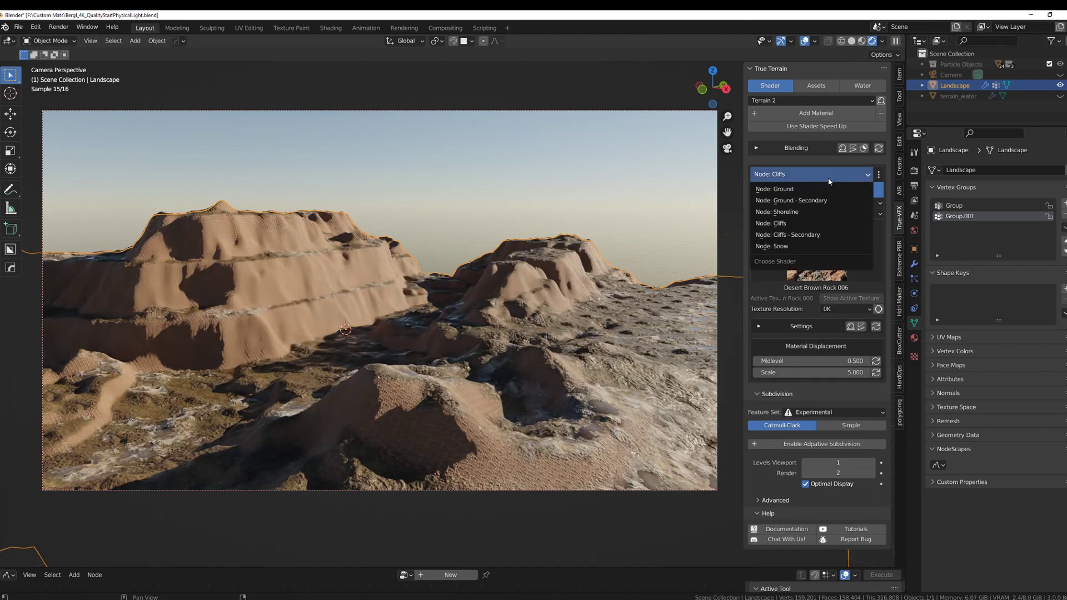
{"action": "left_click", "coordinate": [811, 189]}
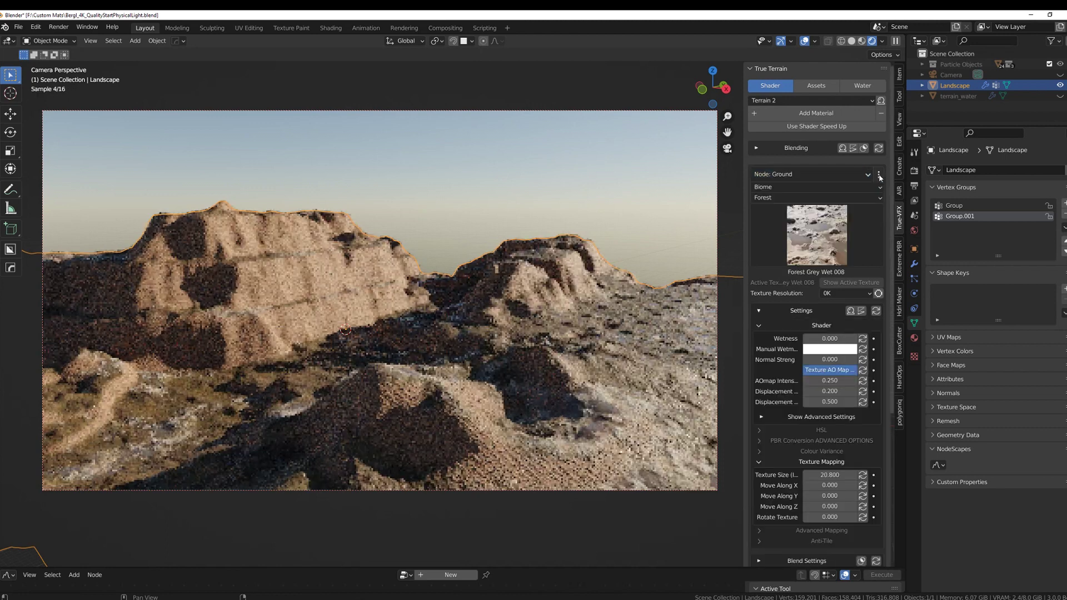
{"action": "left_click", "coordinate": [878, 174]}
{"action": "left_click", "coordinate": [884, 185]}
{"action": "left_click", "coordinate": [877, 249]}
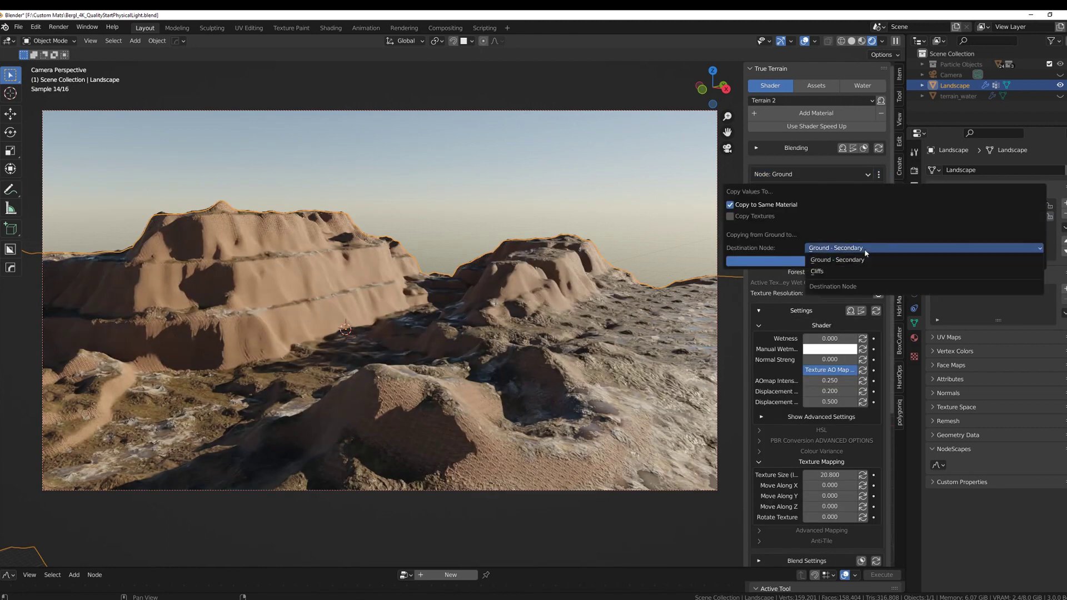
{"action": "left_click", "coordinate": [864, 266]}
{"action": "left_click", "coordinate": [864, 261]}
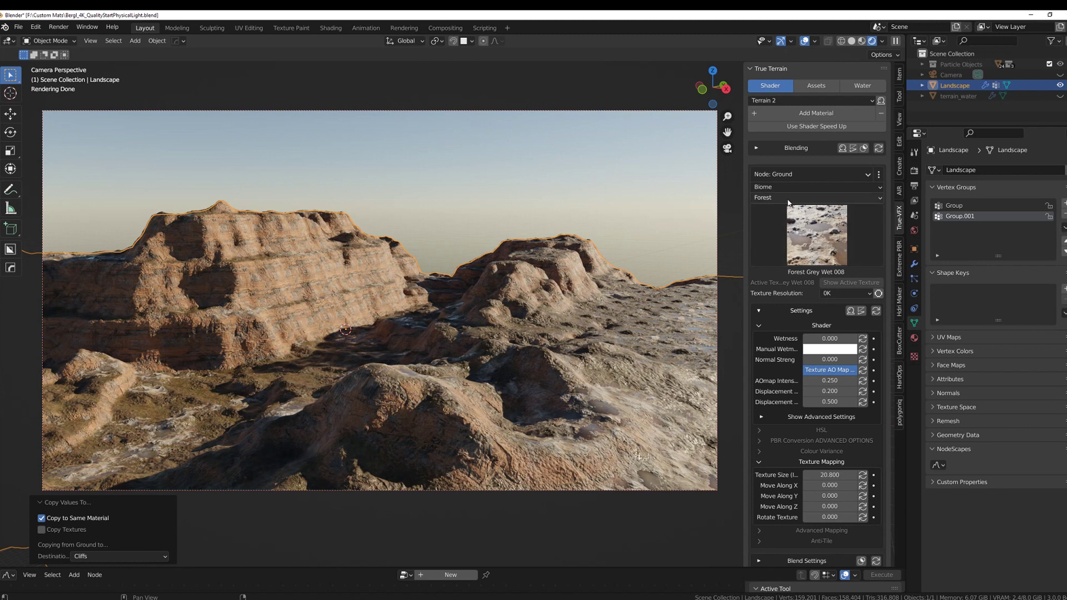
Step: Browse the Forest textures for the Cliffs node, then switch to the Grassland biome and apply Grassland Dark Rock 034
{"action": "left_click", "coordinate": [792, 173]}
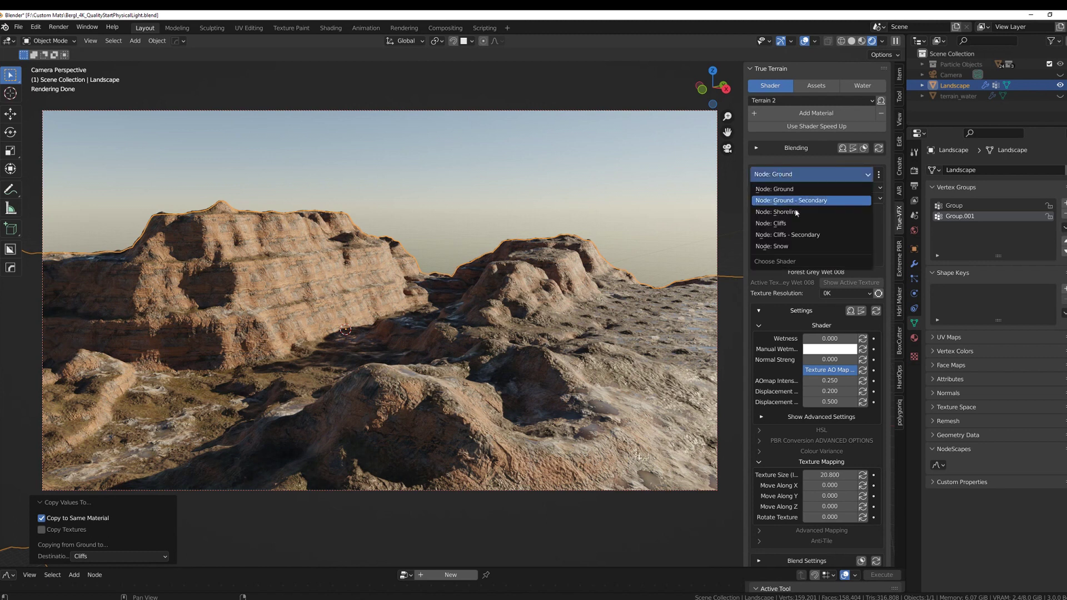
{"action": "left_click", "coordinate": [867, 224]}
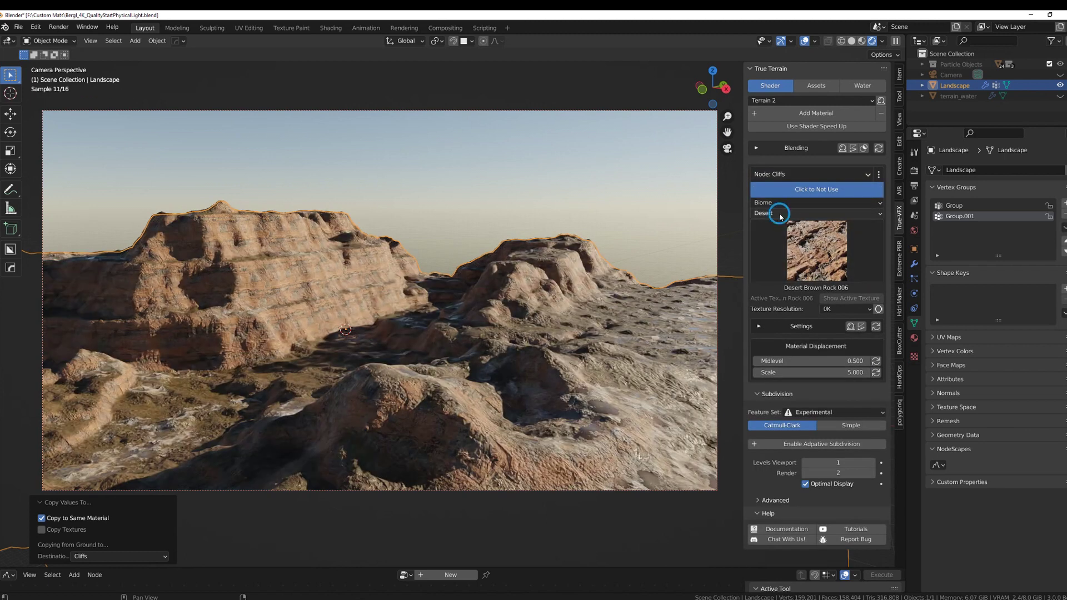
{"action": "left_click", "coordinate": [780, 215]}
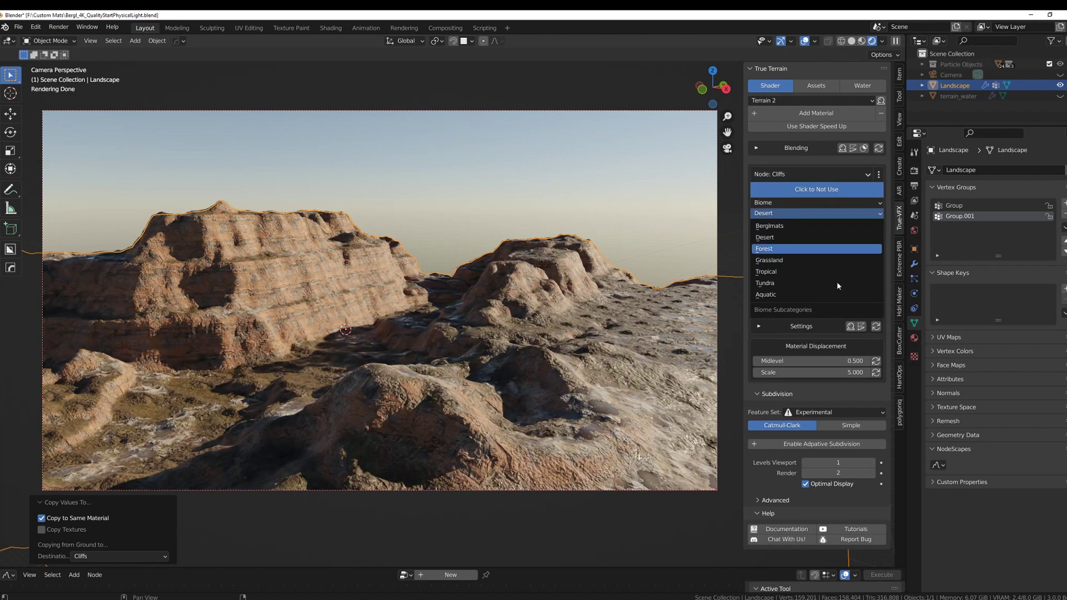
{"action": "left_click", "coordinate": [817, 249]}
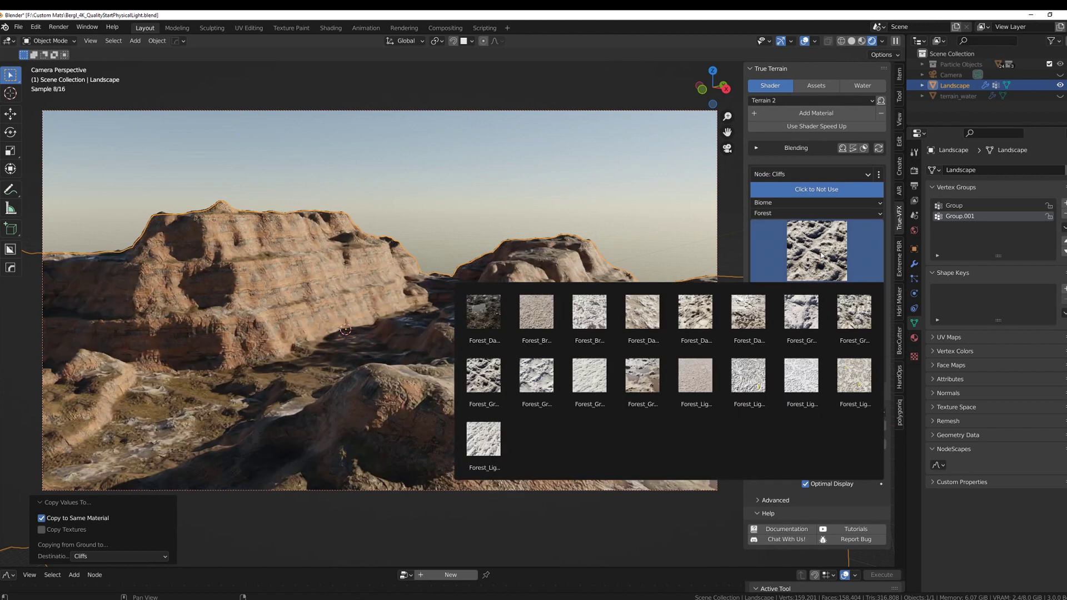
{"action": "left_click", "coordinate": [778, 214]}
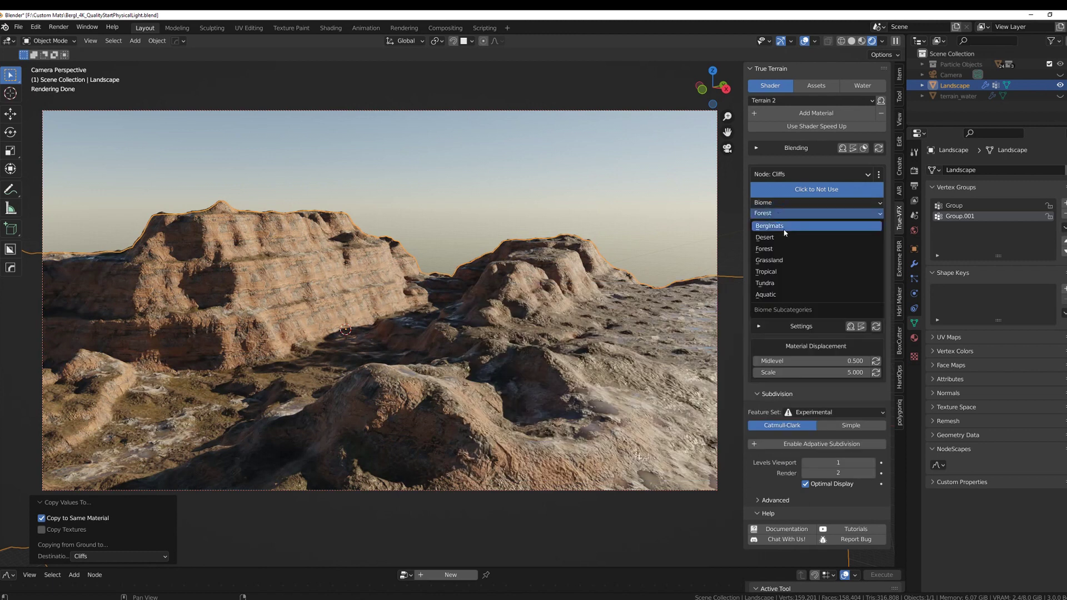
{"action": "left_click", "coordinate": [780, 262]}
{"action": "left_click", "coordinate": [828, 250]}
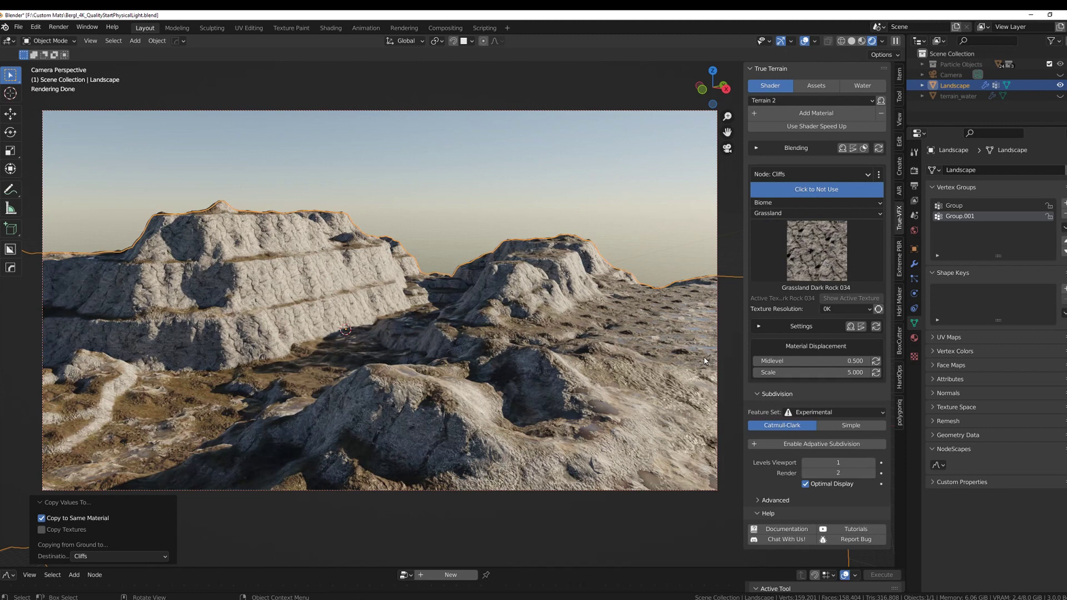
Step: Replace the Cliffs texture with Grassland White Rocky 008
{"action": "left_click", "coordinate": [817, 265]}
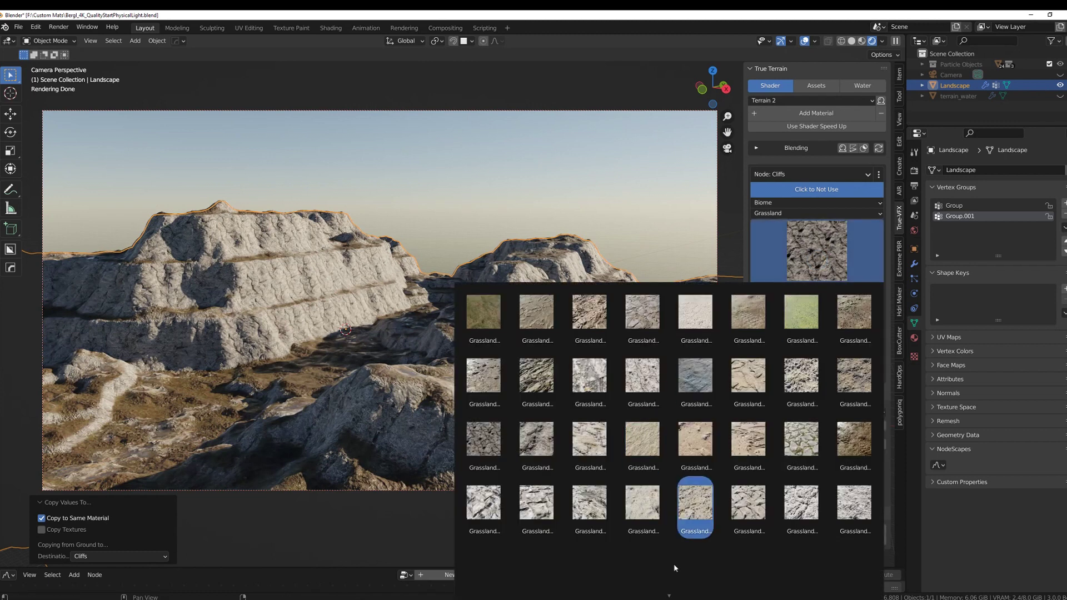
{"action": "scroll", "coordinate": [695, 500], "scroll_direction": "down", "scroll_amount": 4}
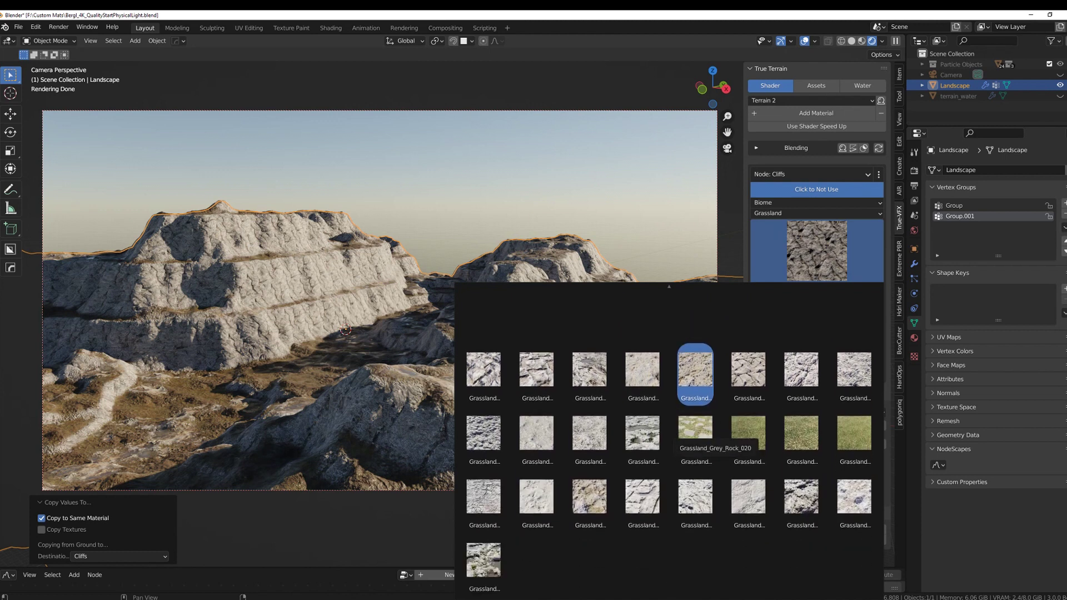
{"action": "left_click", "coordinate": [494, 568]}
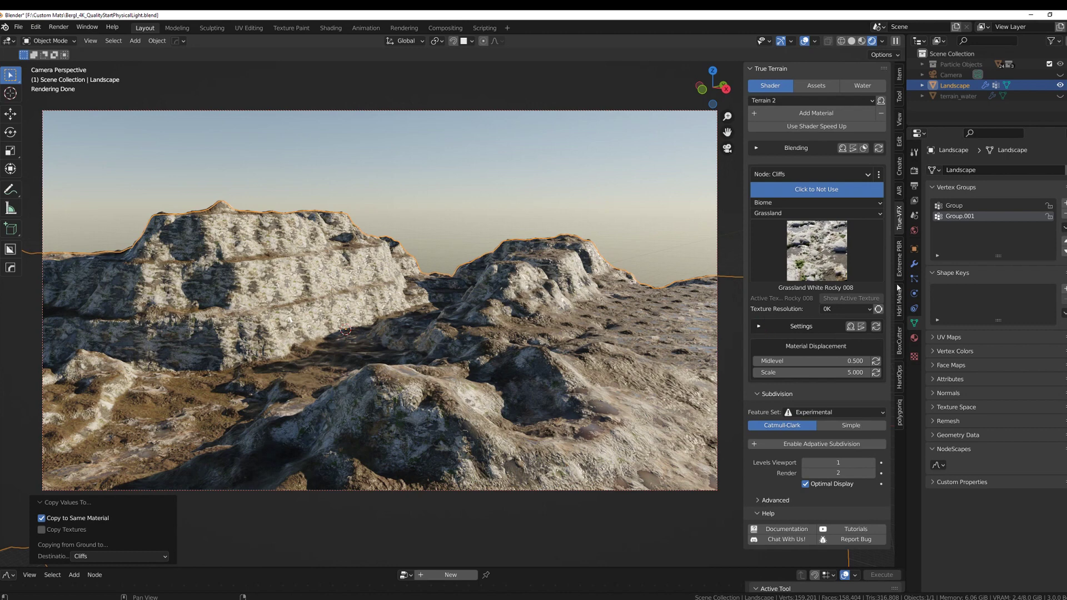
Step: Set the Cliffs node's texture size to 150 in its texture mapping settings
{"action": "left_click", "coordinate": [801, 326]}
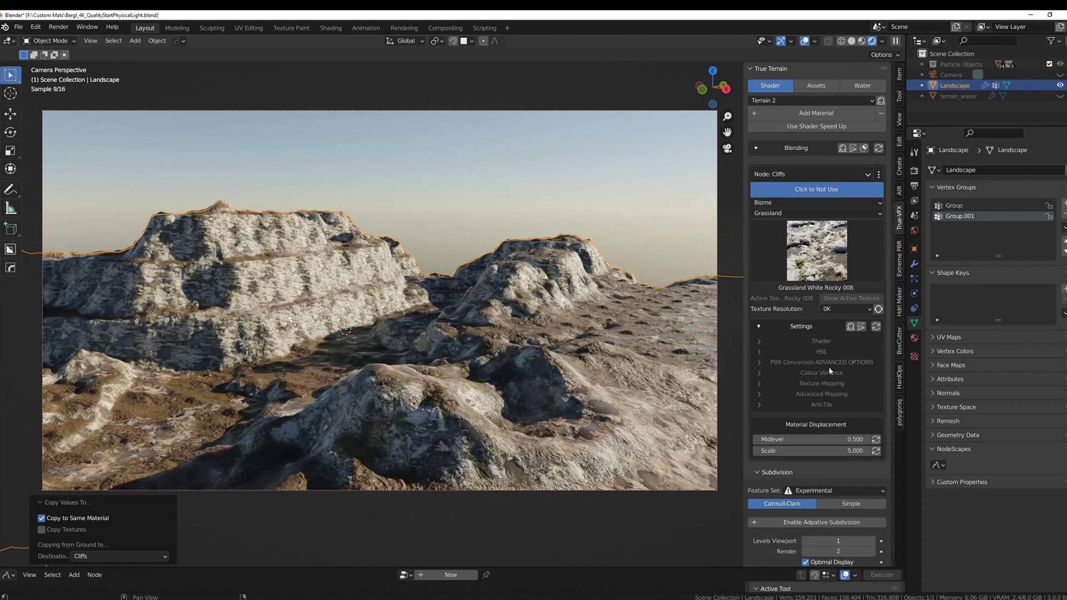
{"action": "left_click", "coordinate": [818, 384]}
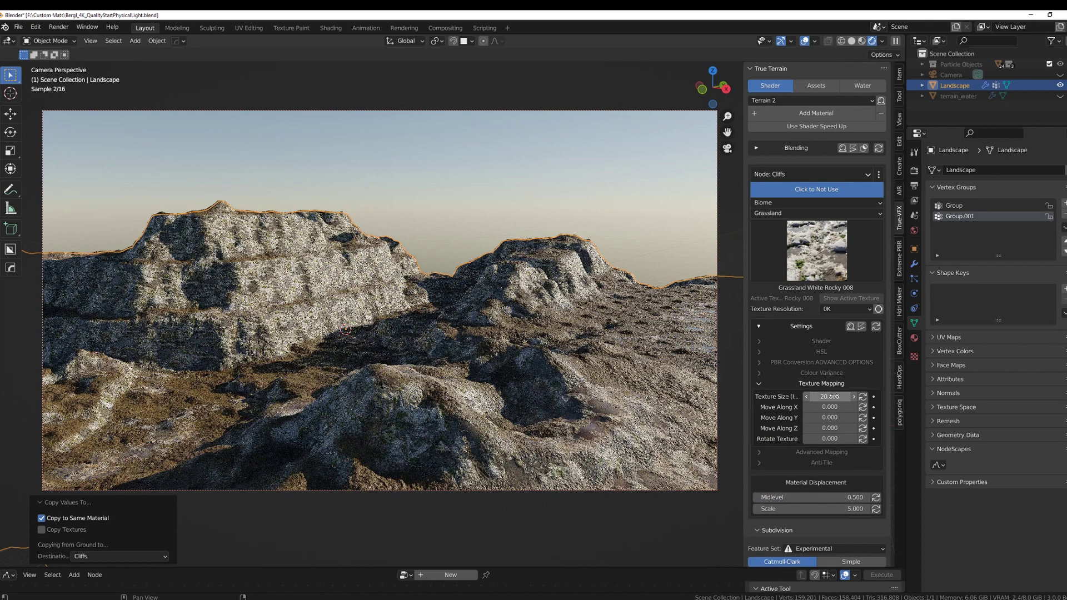
{"action": "left_click_drag", "start_coordinate": [829, 397], "coordinate": [883, 396]}
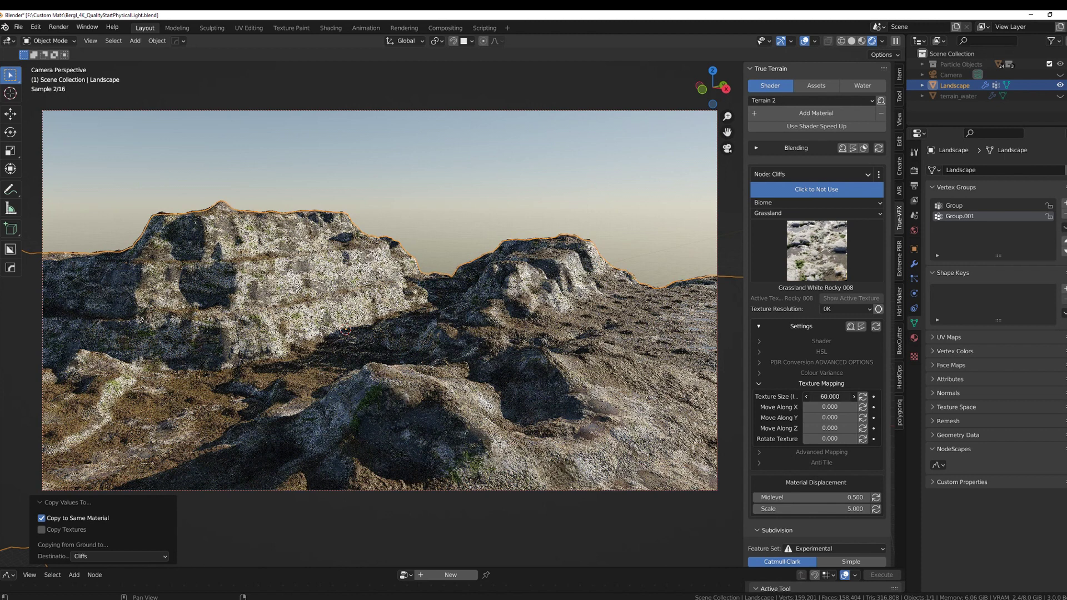
{"action": "key", "text": "ctrl+z"}
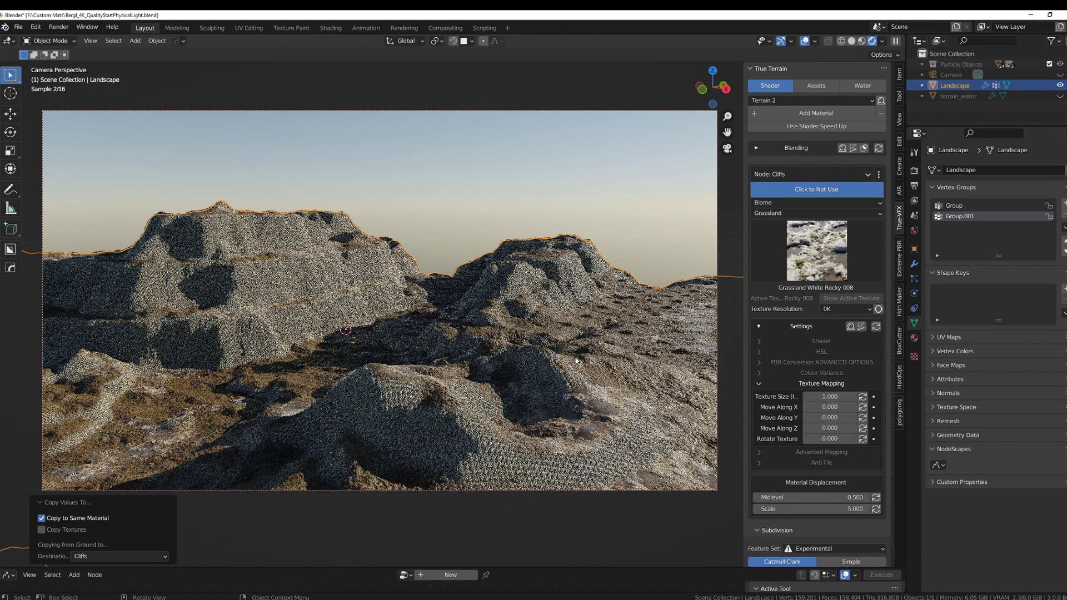
{"action": "left_click", "coordinate": [831, 396]}
{"action": "type", "text": "150"}
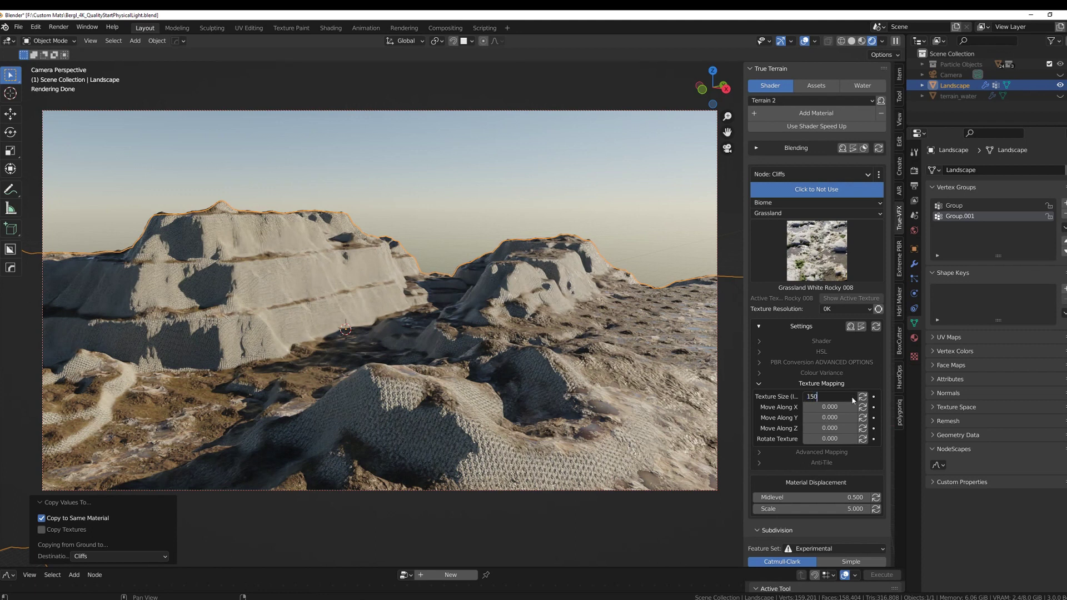
{"action": "key", "text": "Return"}
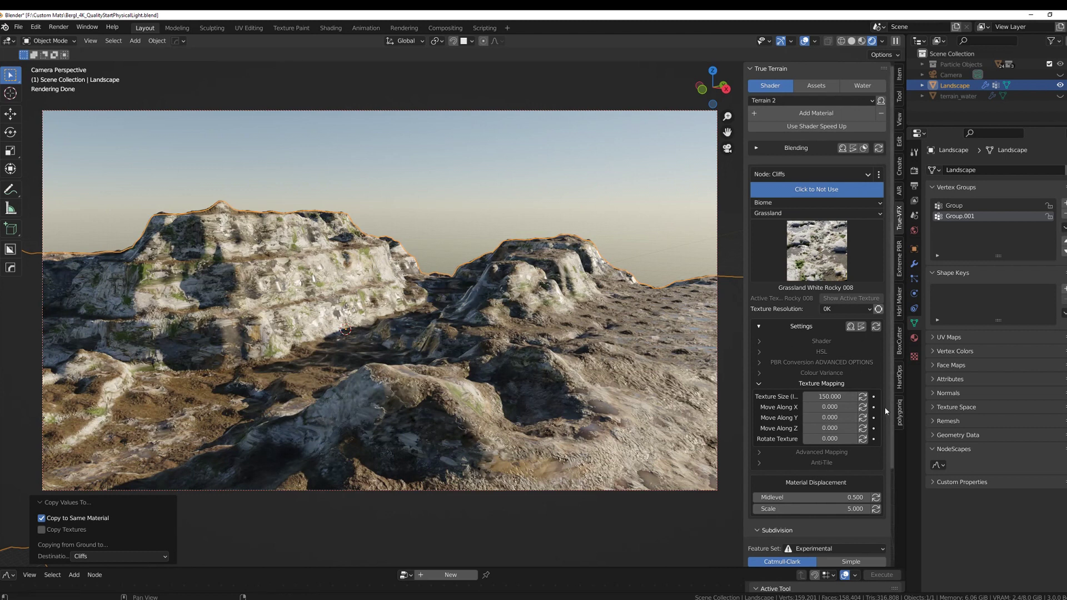
Step: Set Tile Along Z to 1 in the Cliffs node's advanced mapping
{"action": "left_click", "coordinate": [794, 452]}
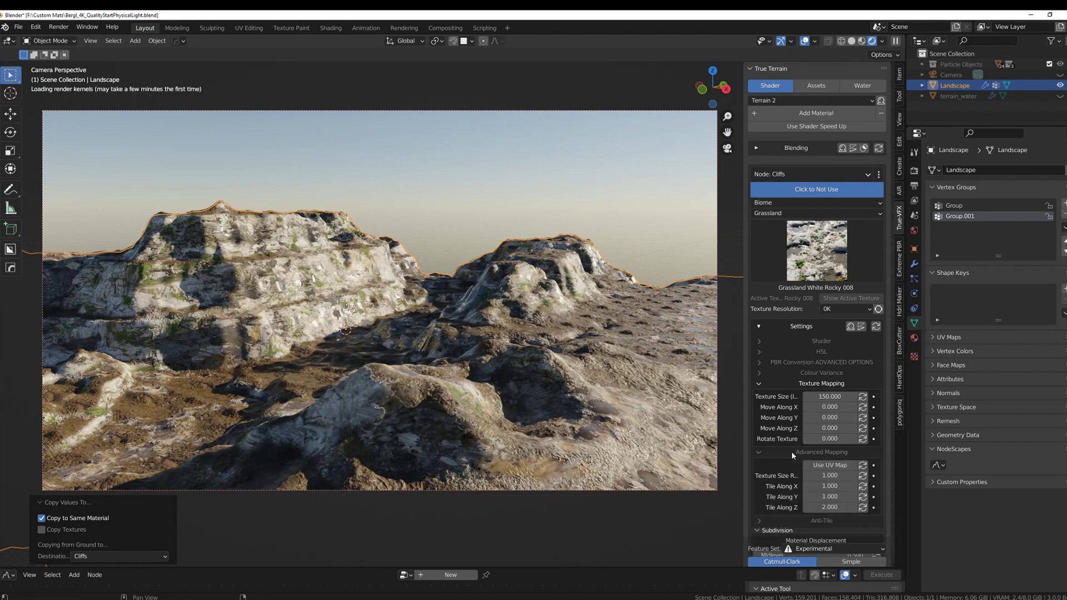
{"action": "left_click", "coordinate": [835, 507]}
{"action": "type", "text": "1"}
{"action": "key", "text": "Return"}
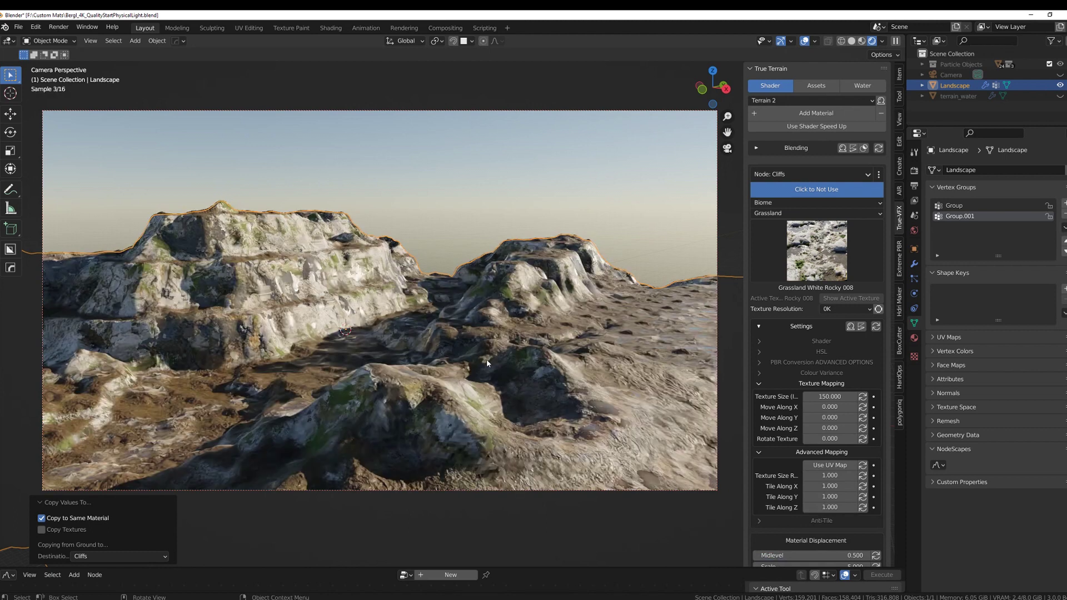
Step: Set the first Displacement value of the Cliffs shader to 0.6 and move its texture by 1 along both X and Y
{"action": "left_click", "coordinate": [821, 341]}
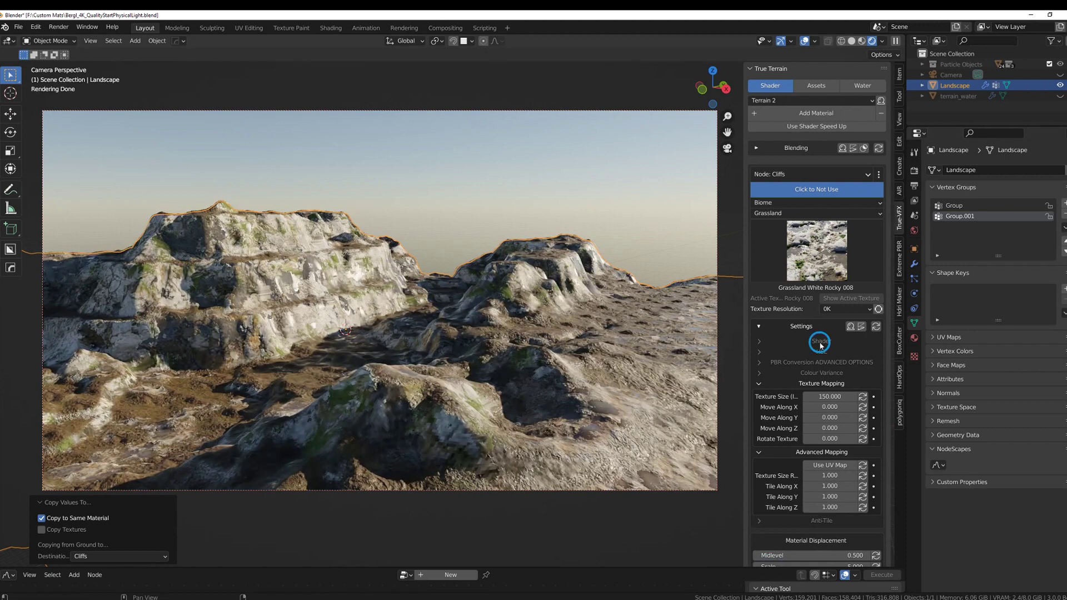
{"action": "double_click", "coordinate": [853, 408]}
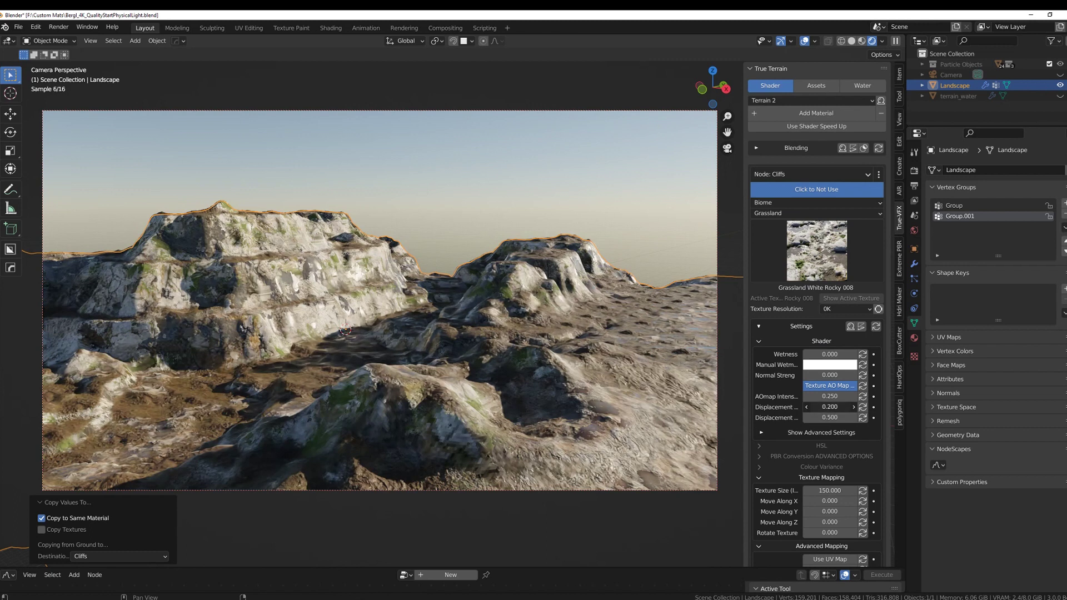
{"action": "type", "text": "0.6"}
{"action": "key", "text": "Return"}
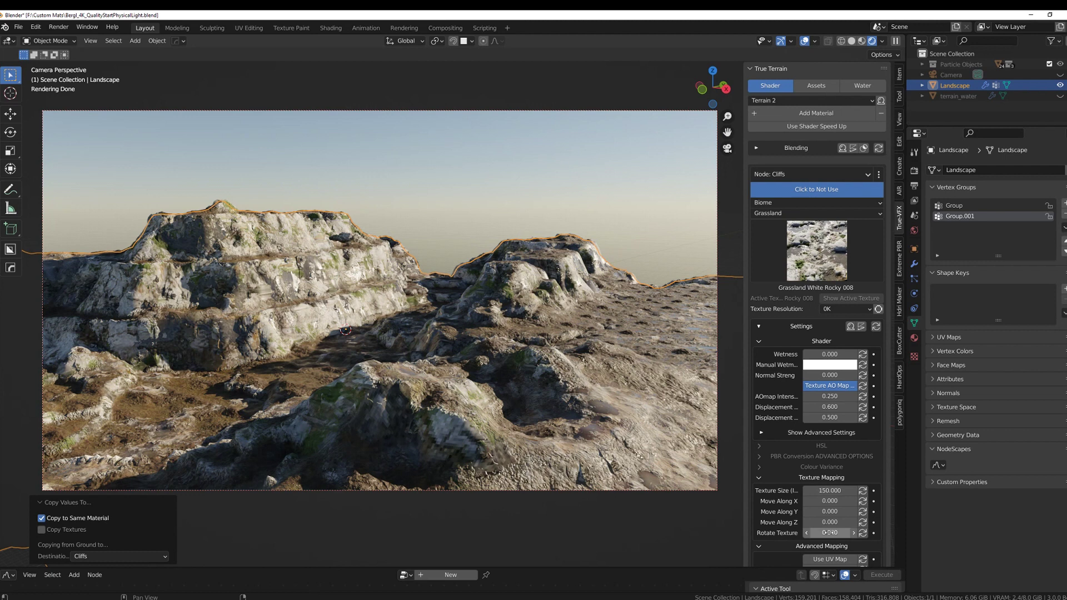
{"action": "left_click_drag", "start_coordinate": [824, 501], "coordinate": [831, 502]}
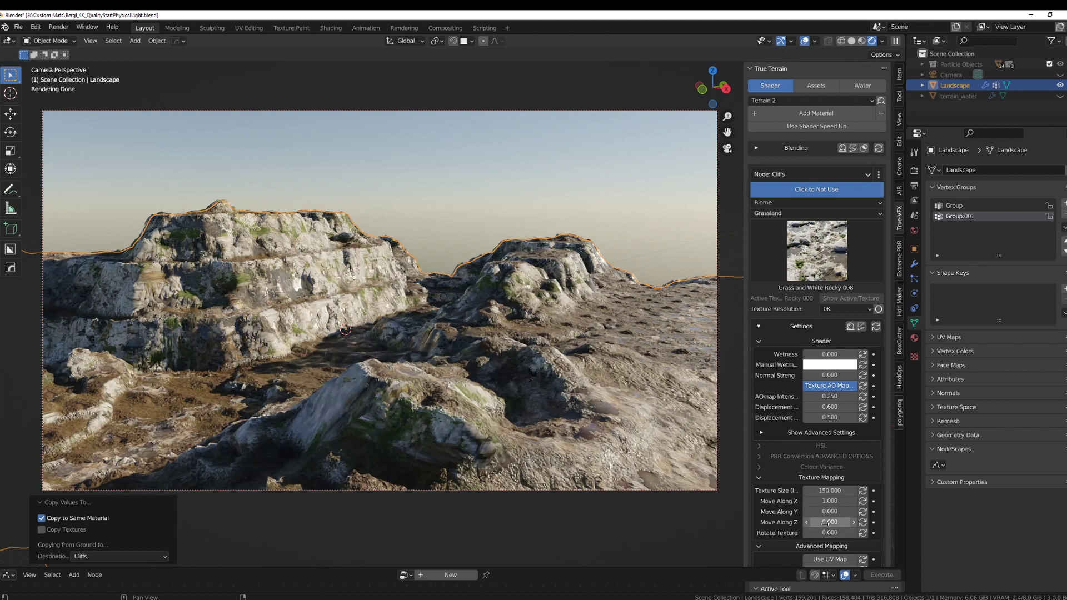
{"action": "left_click_drag", "start_coordinate": [828, 512], "coordinate": [850, 511]}
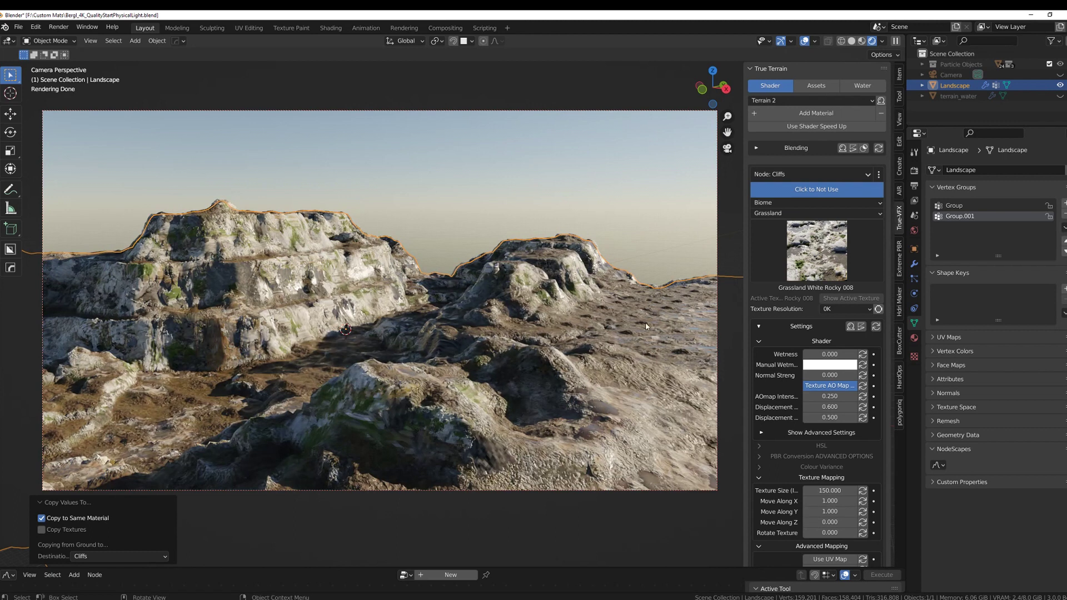
Step: Preview the terrain's blending mask while setting Ground-Cliff Coverage to 0.1 and Edge Bleed to 0.35
{"action": "left_click", "coordinate": [863, 148]}
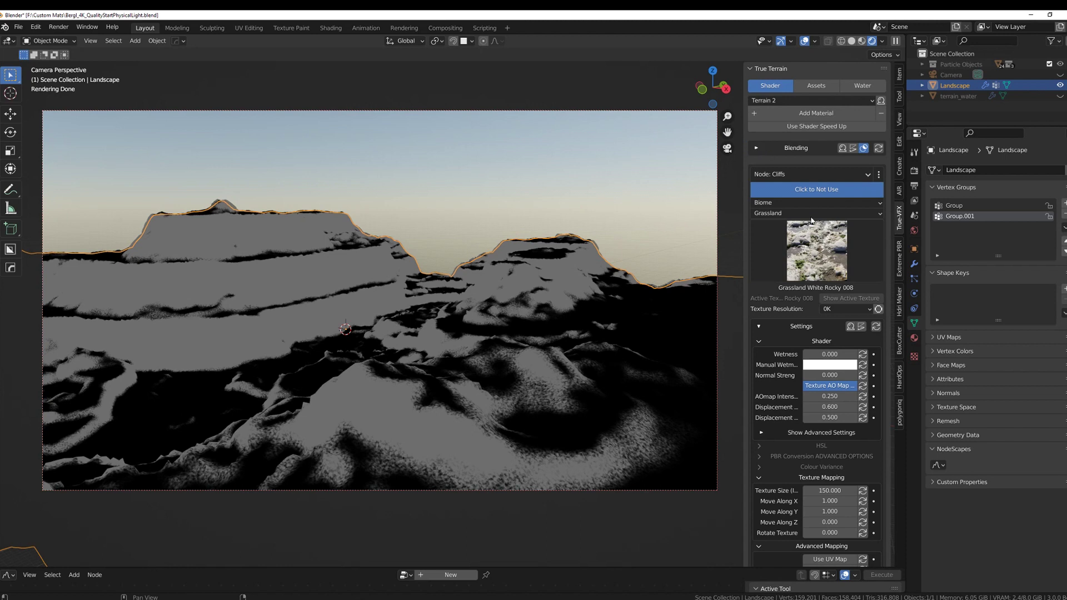
{"action": "left_click", "coordinate": [811, 147]}
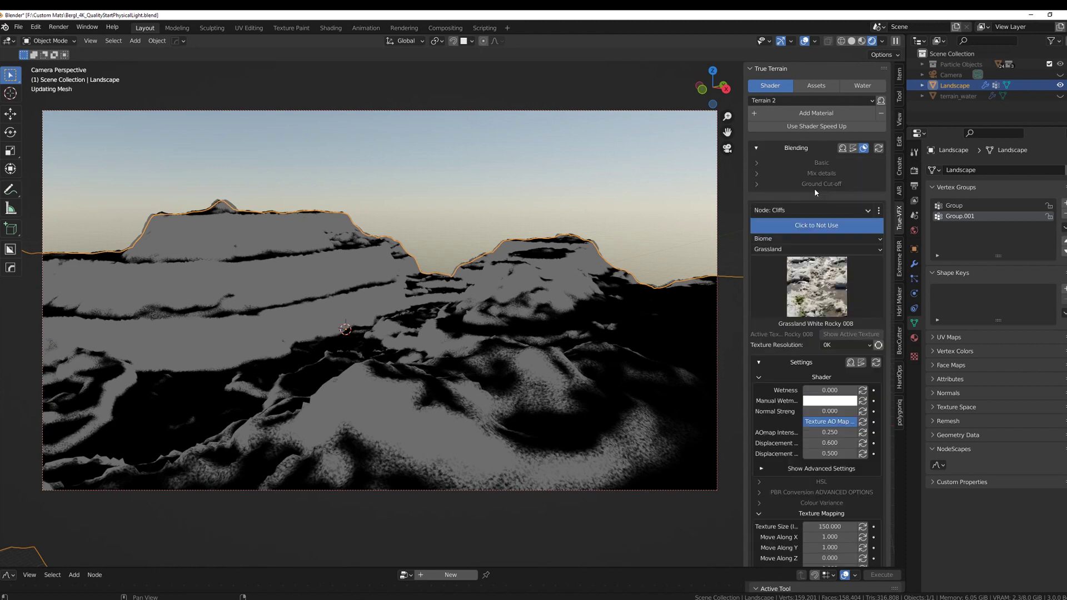
{"action": "left_click", "coordinate": [840, 163]}
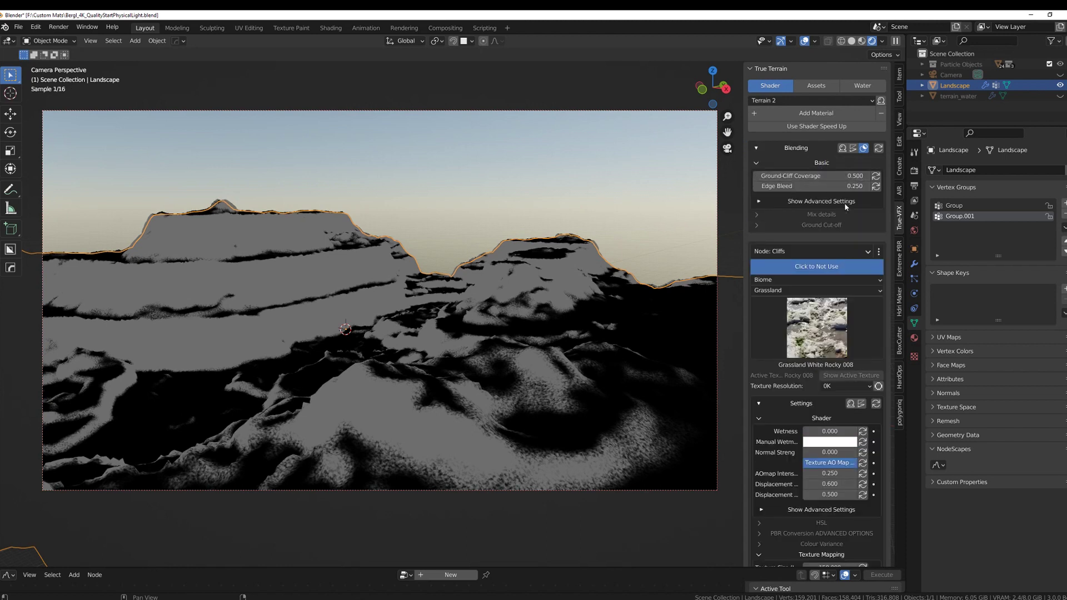
{"action": "left_click", "coordinate": [816, 215]}
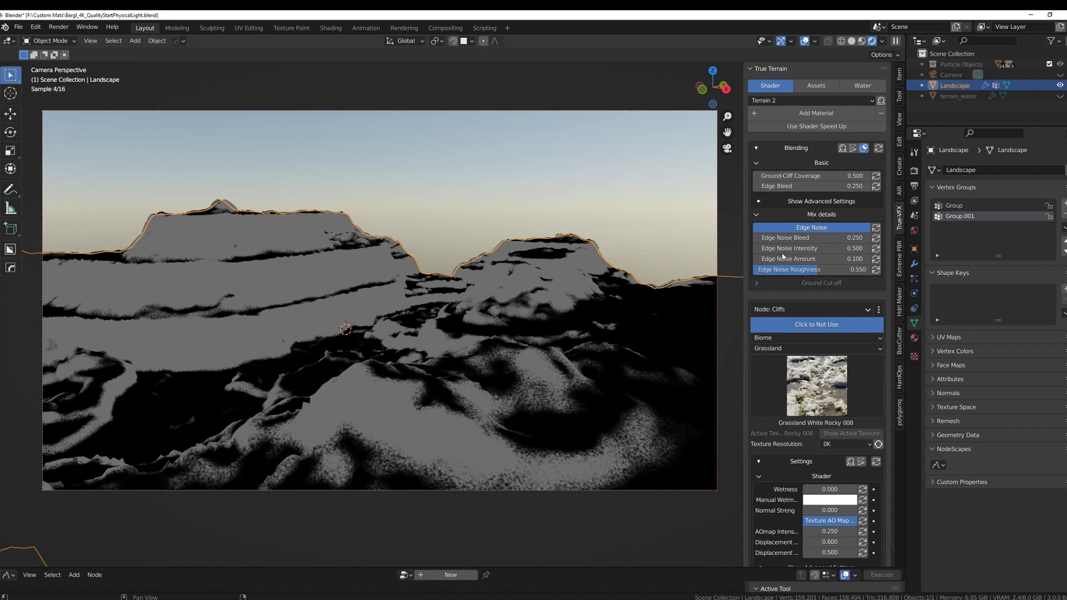
{"action": "left_click", "coordinate": [761, 202]}
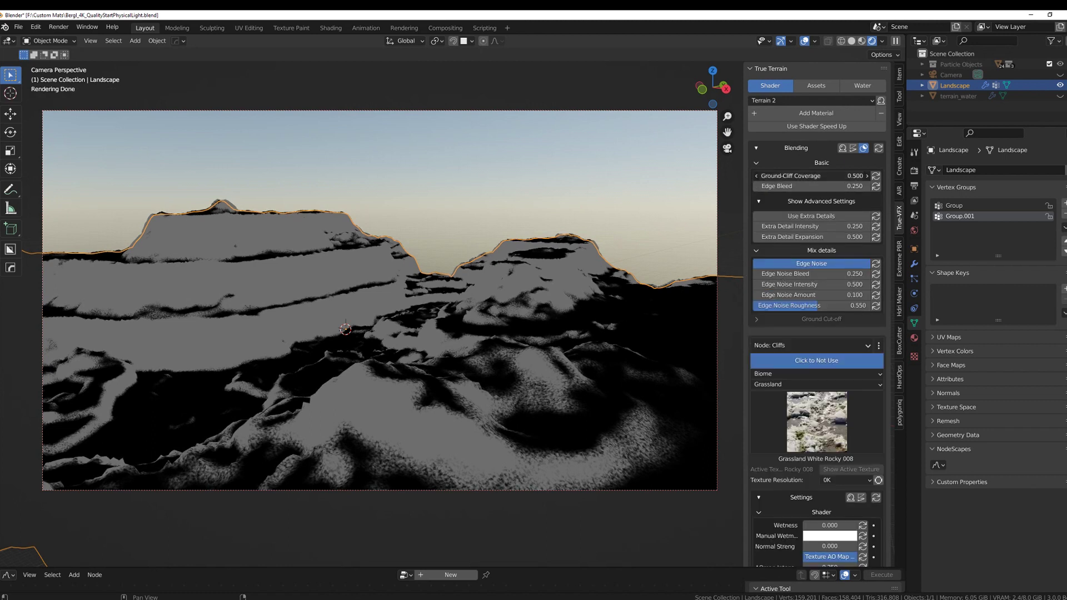
{"action": "left_click_drag", "start_coordinate": [811, 176], "coordinate": [778, 176]}
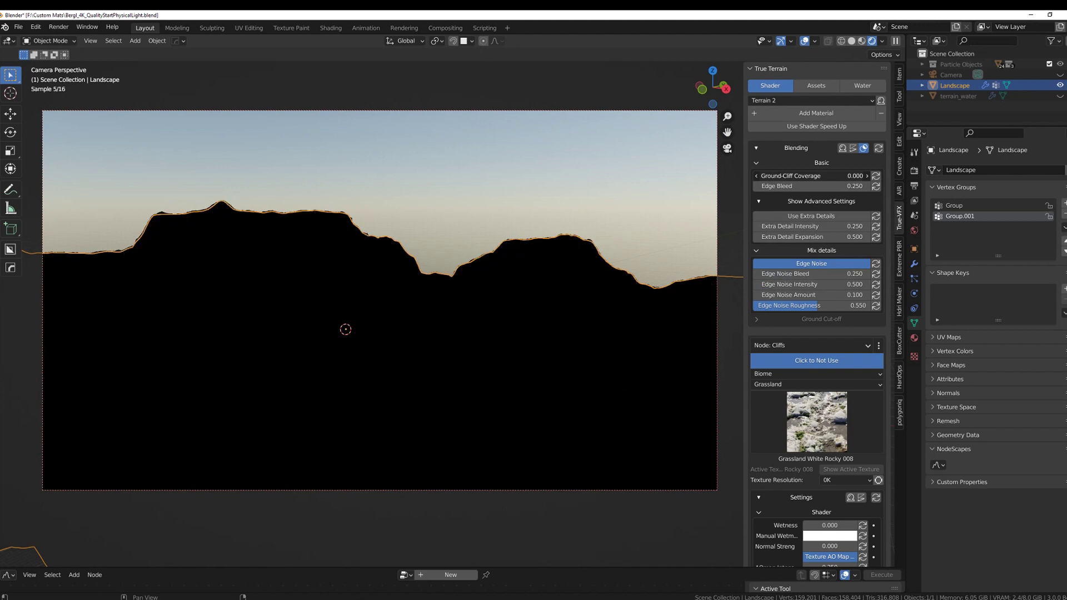
{"action": "left_click", "coordinate": [867, 176]}
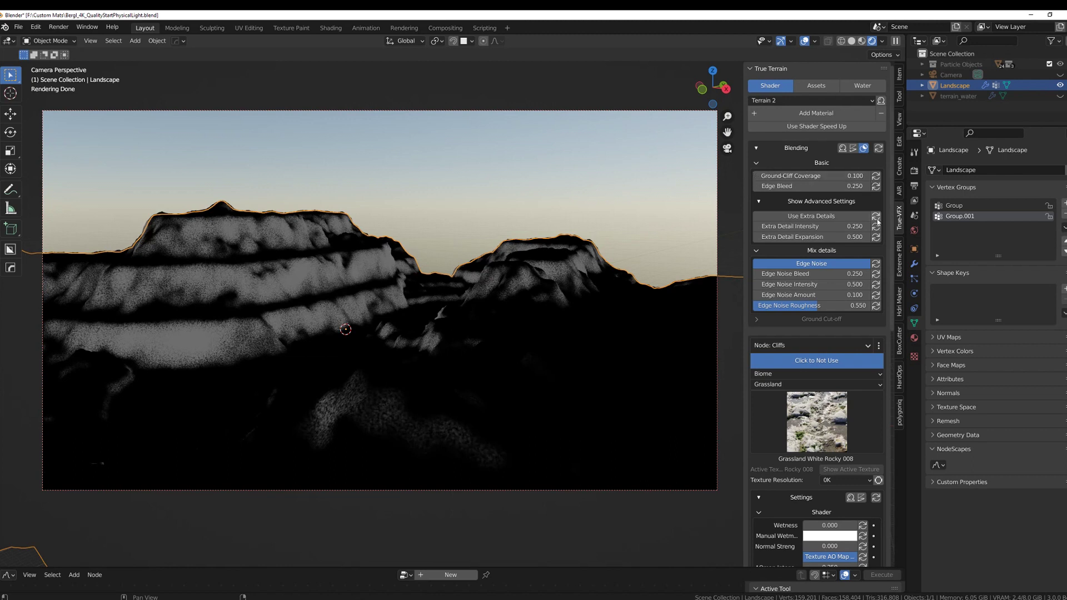
{"action": "left_click", "coordinate": [868, 189]}
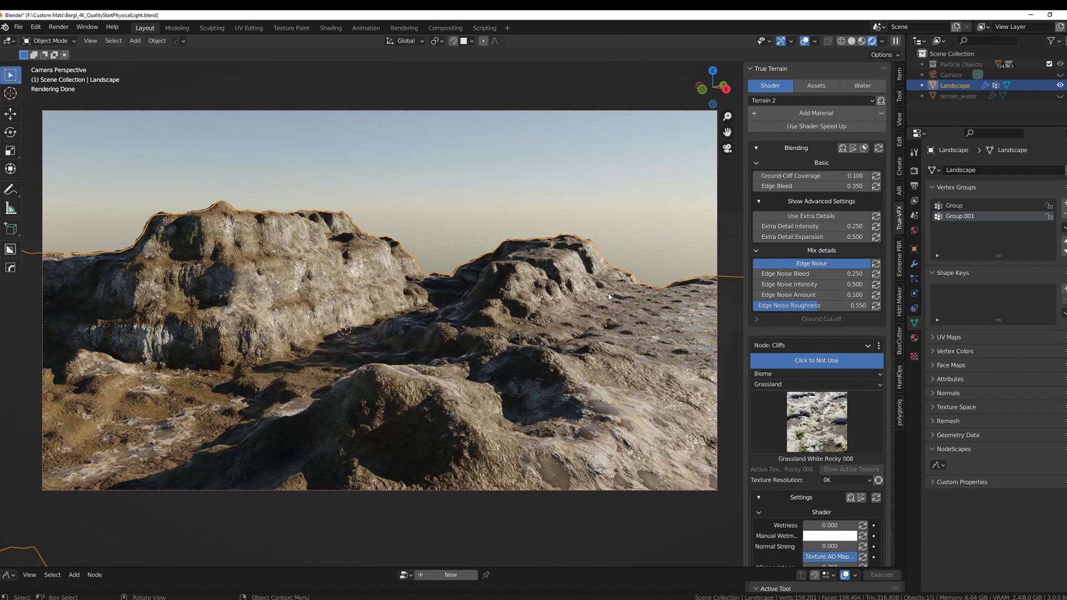
Step: Unhide terrain_water and raise it about 1.79 m along the Z axis
{"action": "left_click", "coordinate": [1060, 96]}
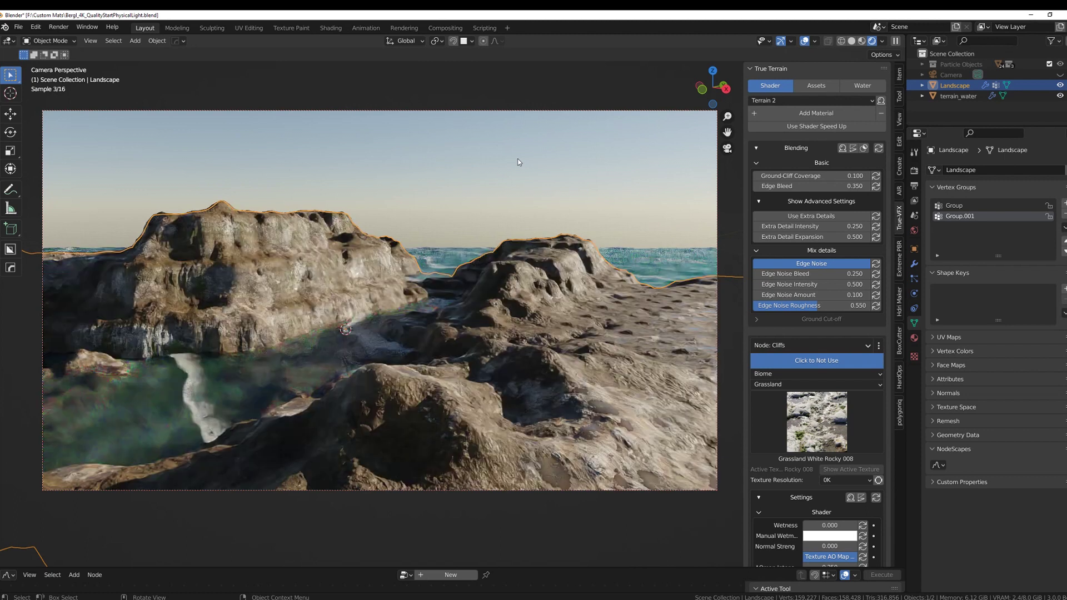
{"action": "left_click", "coordinate": [656, 257]}
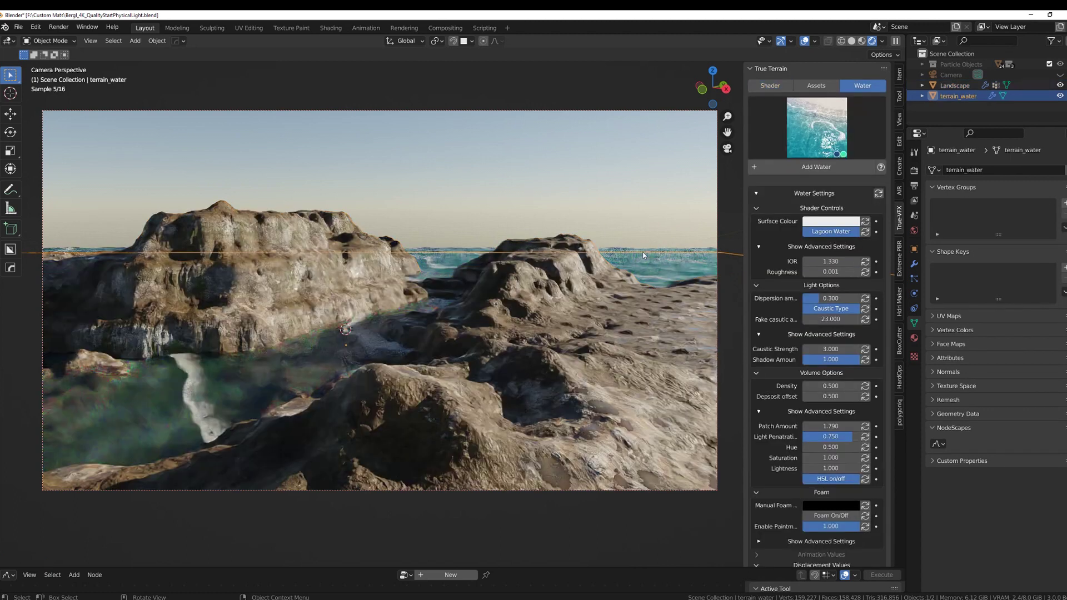
{"action": "key", "text": "g"}
{"action": "key", "text": "z"}
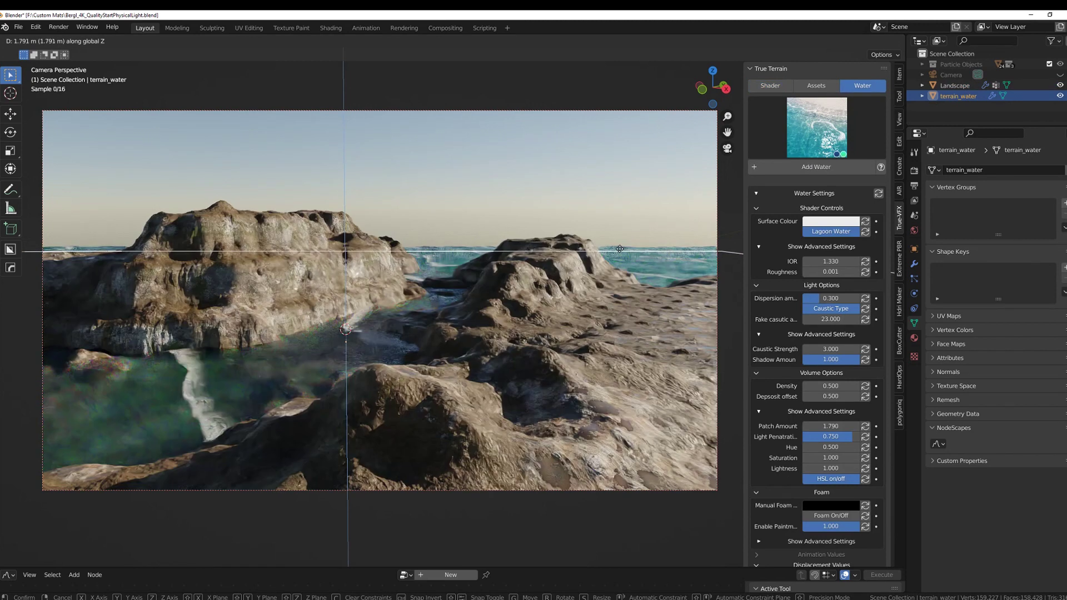
{"action": "left_click", "coordinate": [536, 248]}
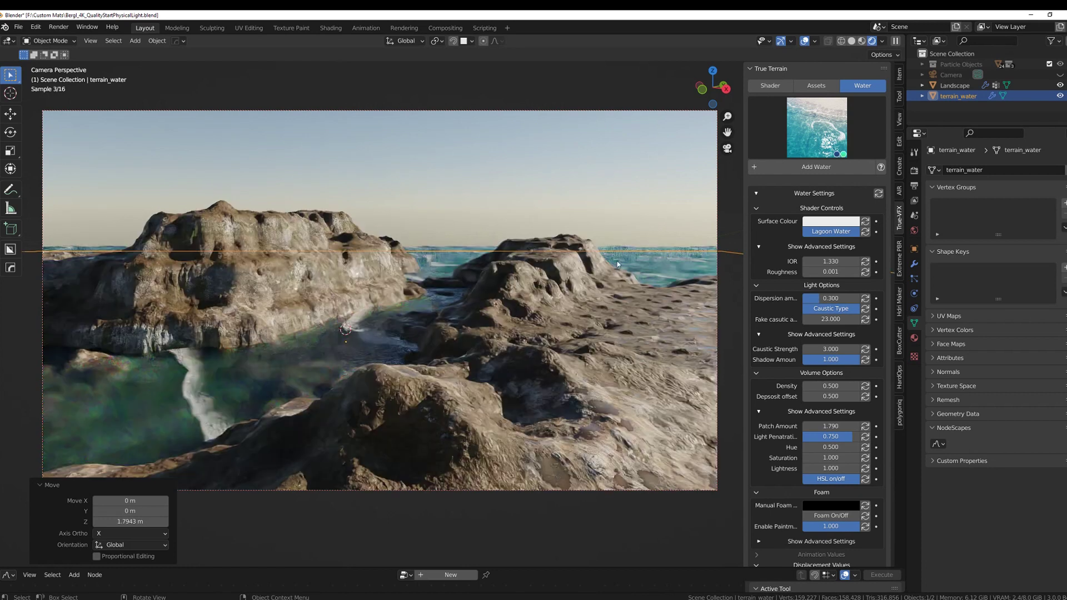
Step: Switch the viewport to solid shading, render the camera view, and set the render result to Slot 7 before closing it
{"action": "left_click", "coordinate": [852, 41]}
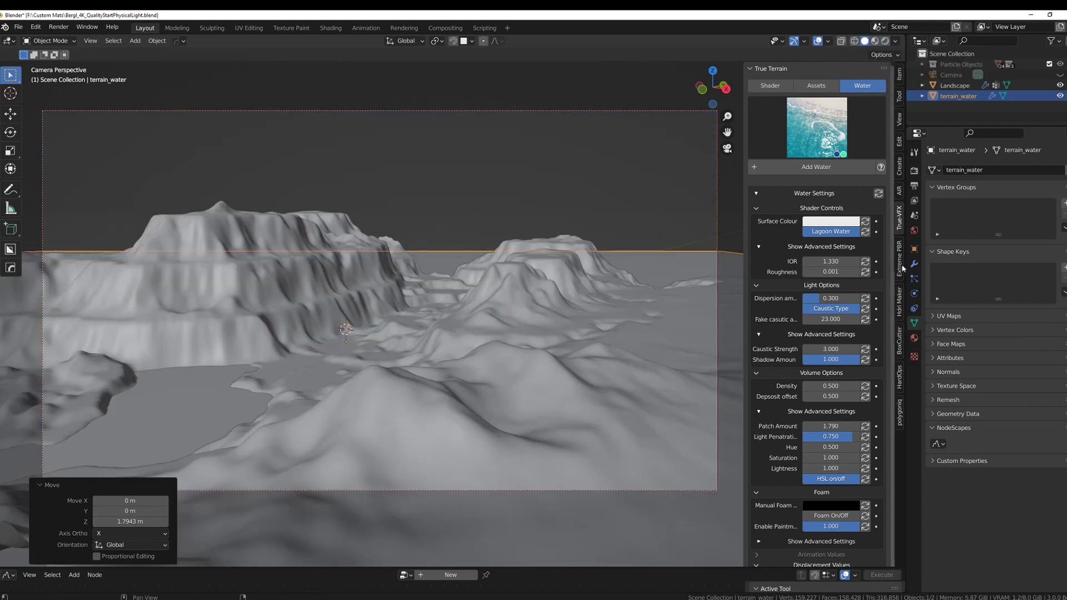
{"action": "key", "text": "F12"}
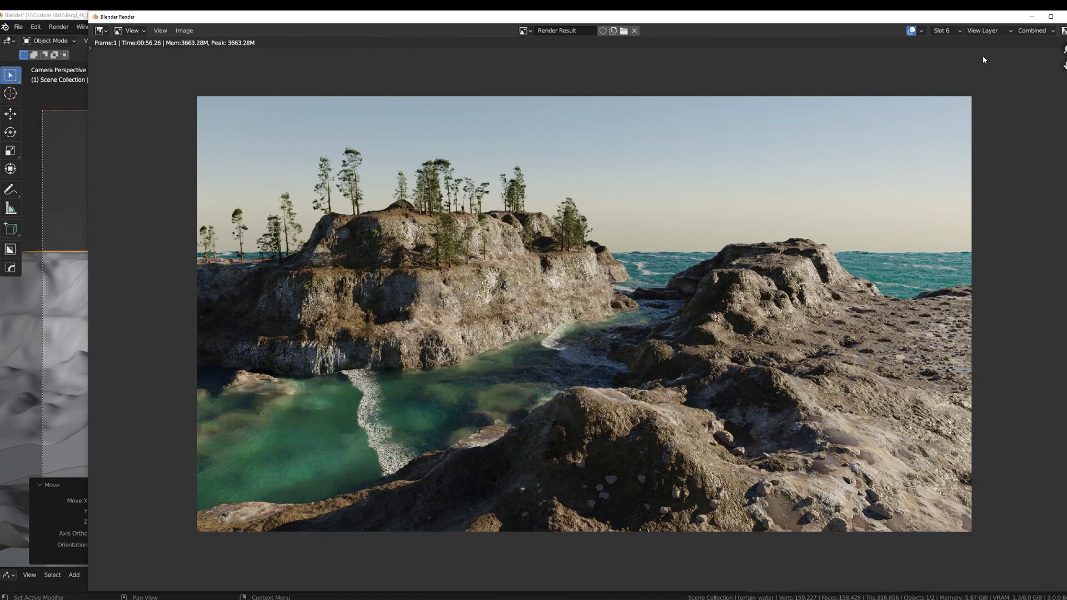
{"action": "left_click", "coordinate": [947, 31]}
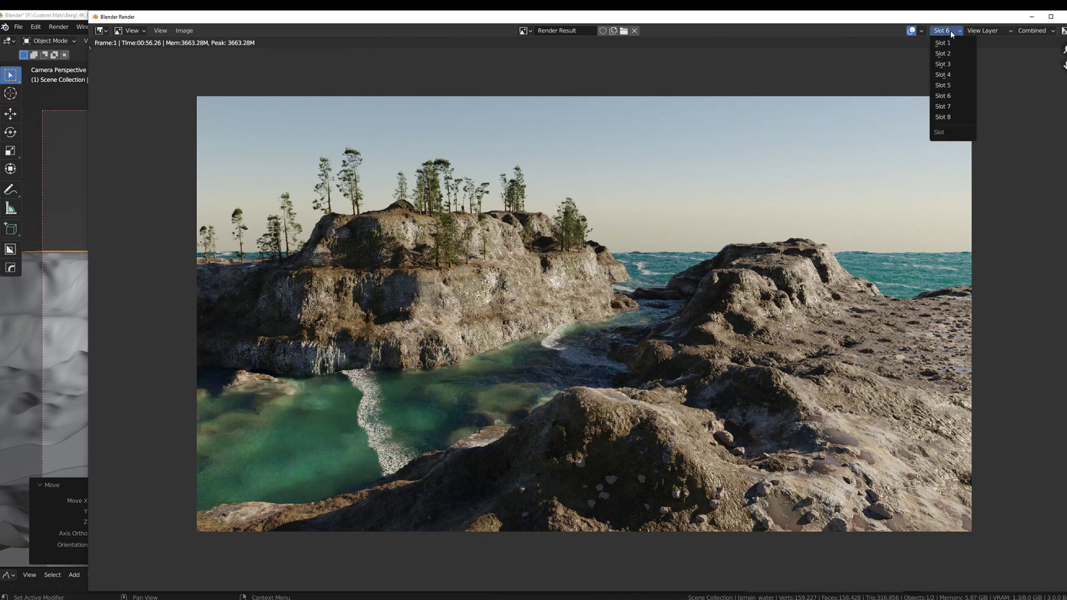
{"action": "left_click", "coordinate": [952, 106]}
{"action": "left_click", "coordinate": [1061, 17]}
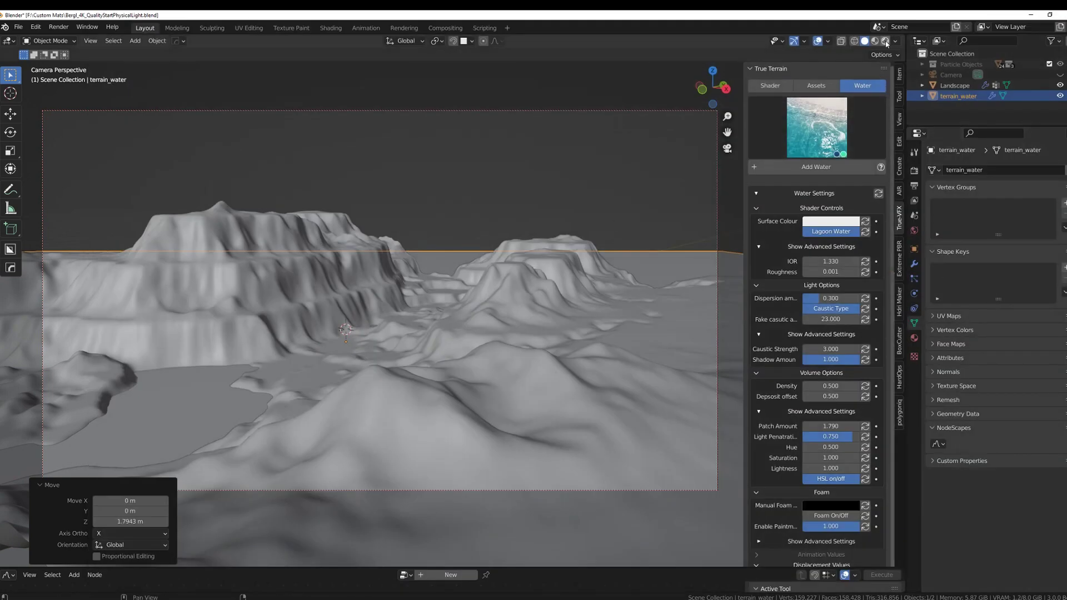
Step: Scatter the low-detail Pine Trees asset over the Landscape object
{"action": "left_click", "coordinate": [557, 315]}
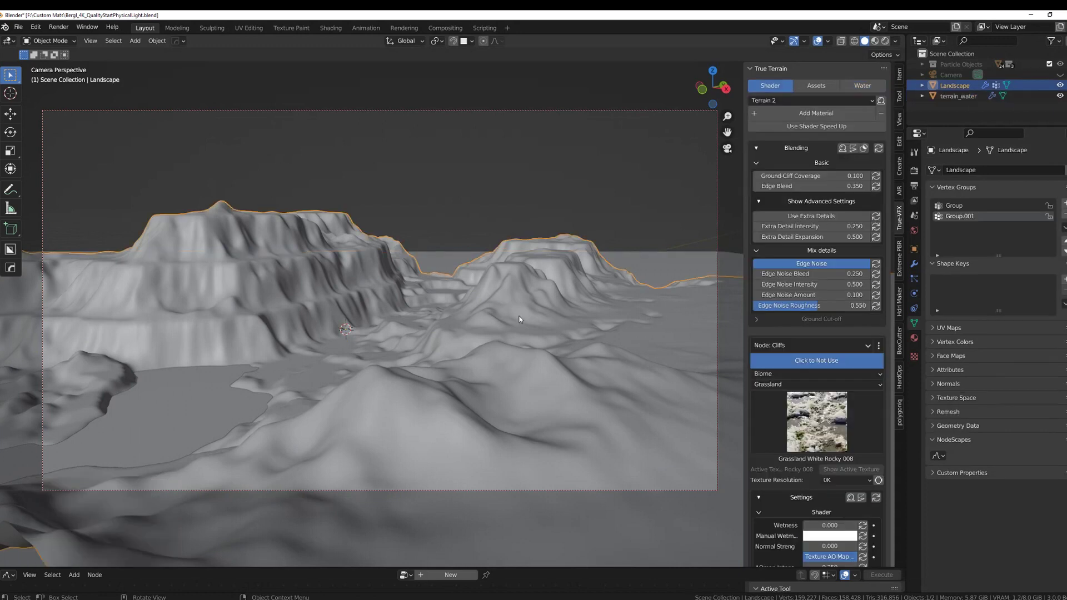
{"action": "left_click", "coordinate": [820, 86]}
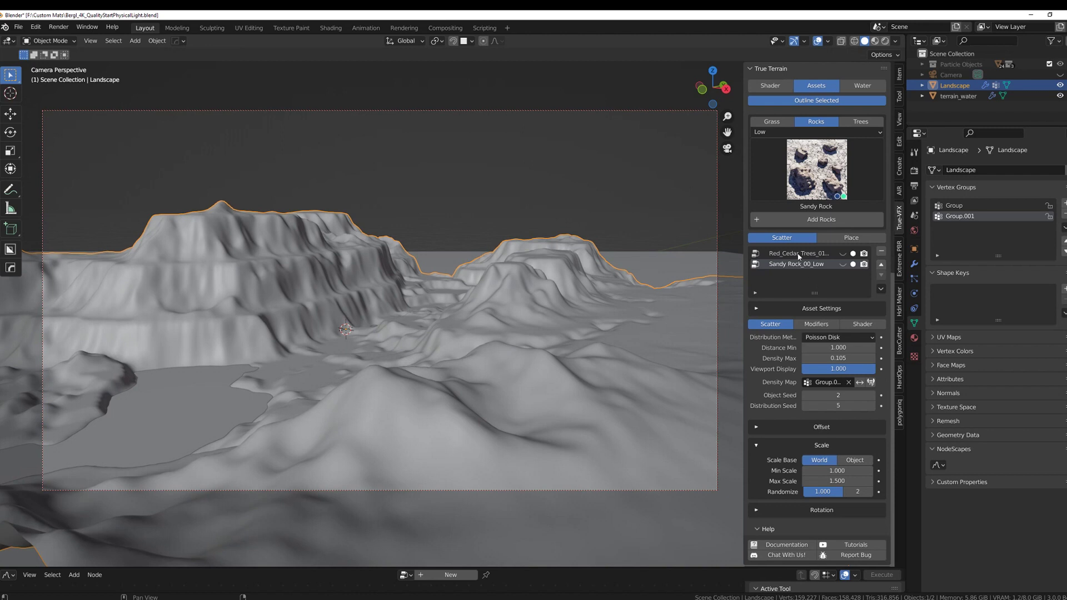
{"action": "left_click", "coordinate": [862, 122]}
{"action": "left_click", "coordinate": [828, 166]}
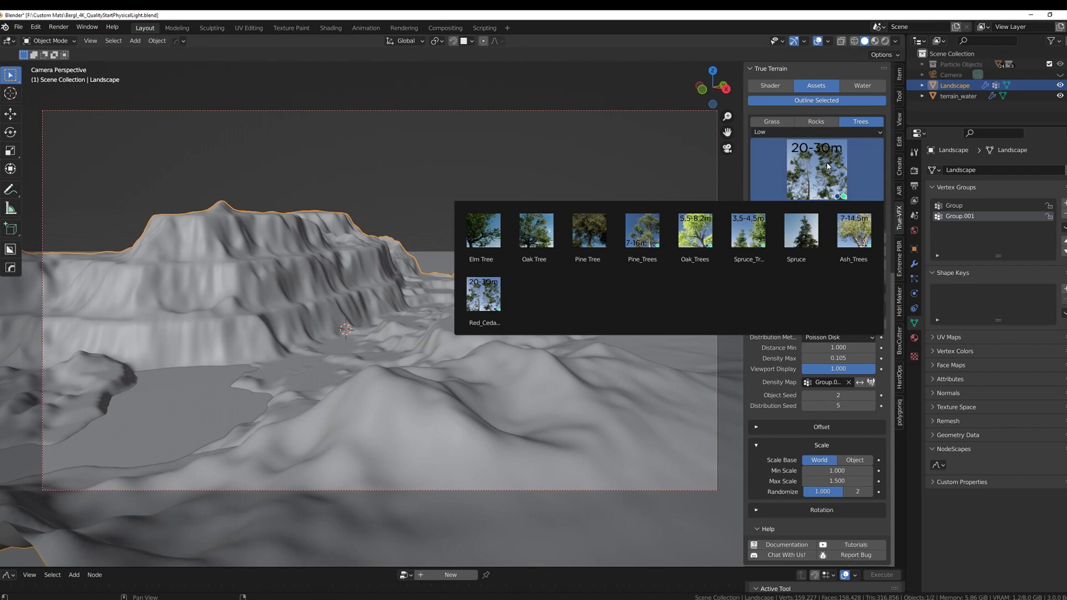
{"action": "left_click", "coordinate": [652, 243]}
{"action": "left_click", "coordinate": [810, 221]}
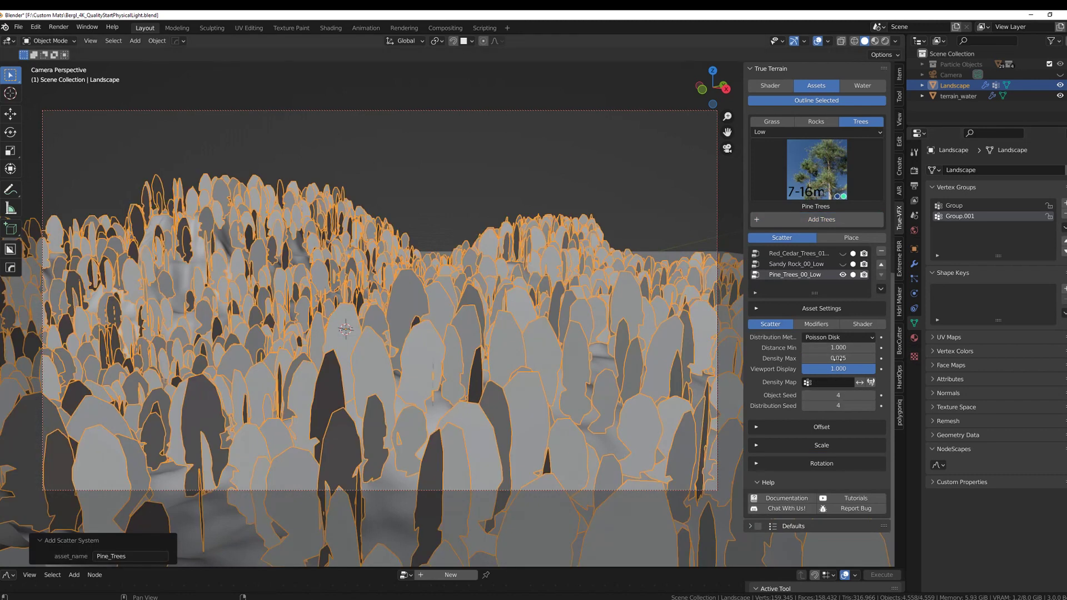
Step: Limit the pine trees to the Group density map and set their Density Max to 0.125
{"action": "left_click", "coordinate": [817, 386]}
{"action": "left_click", "coordinate": [825, 399]}
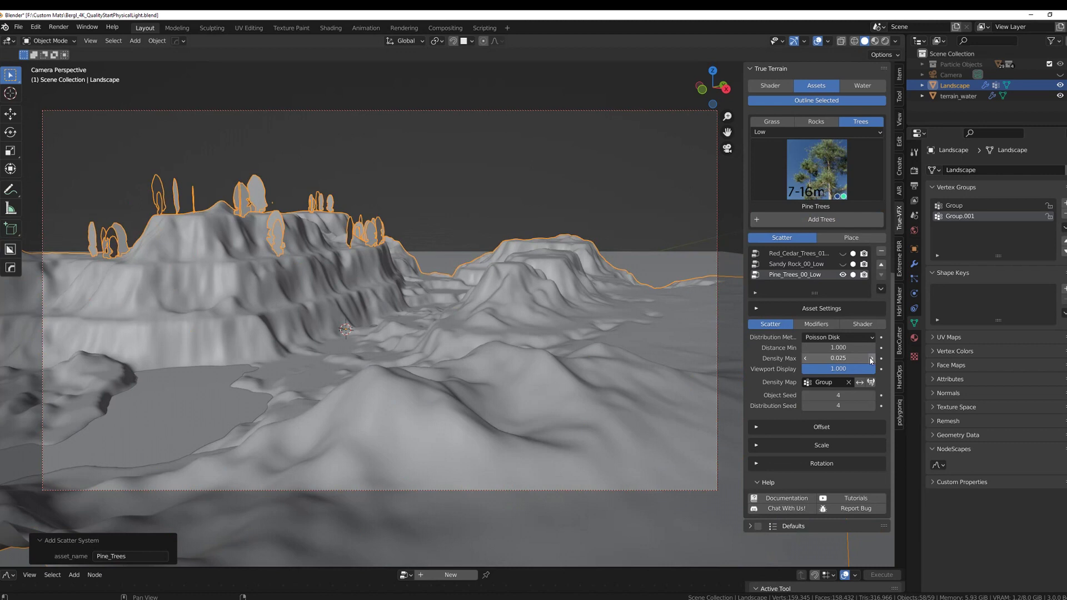
{"action": "left_click", "coordinate": [872, 359]}
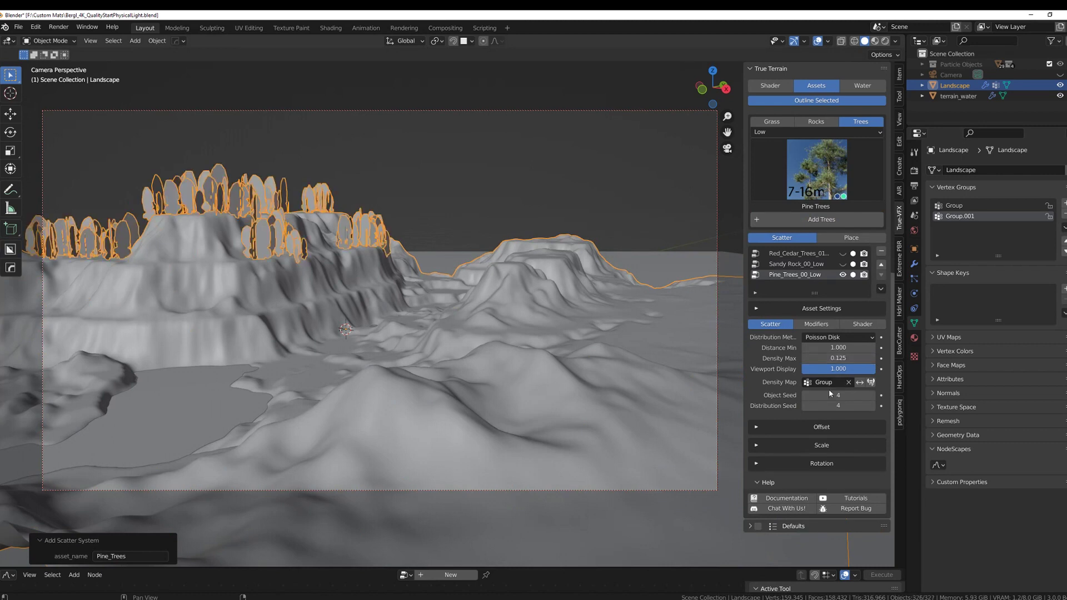
Step: Set the pine tree scatter's Distribution Seed to 6 and its viewport quality level to Medium
{"action": "left_click", "coordinate": [872, 406]}
{"action": "left_click", "coordinate": [872, 406]}
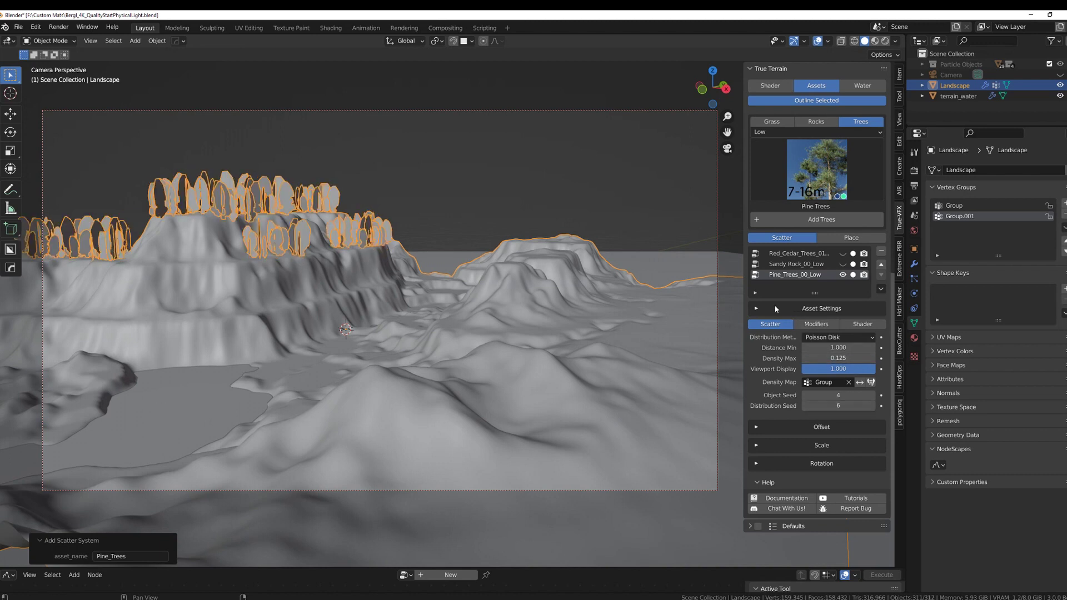
{"action": "left_click", "coordinate": [821, 308]}
{"action": "left_click", "coordinate": [836, 337]}
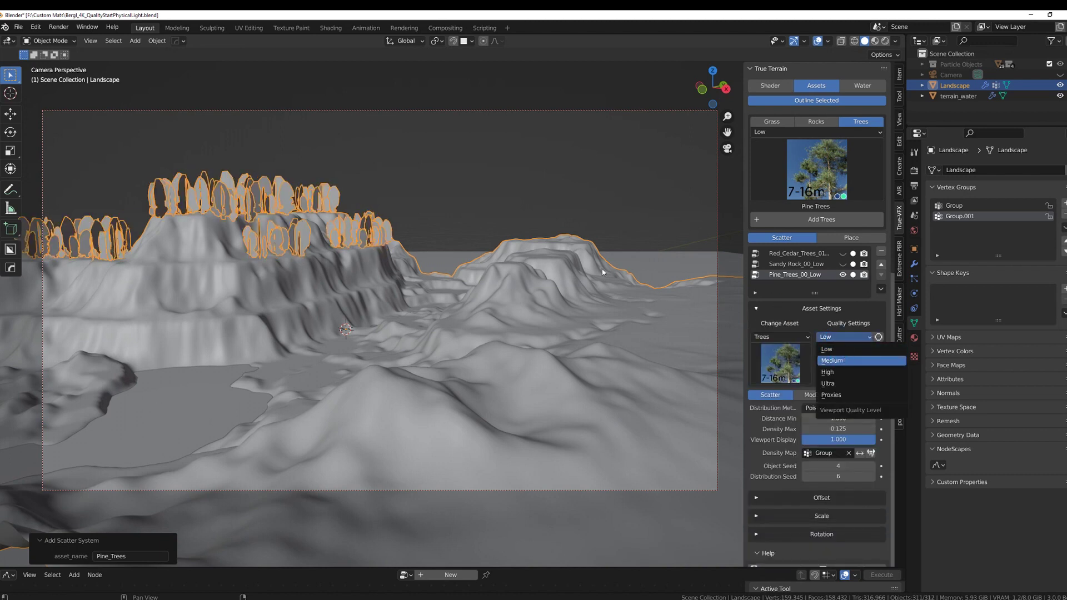
{"action": "key", "text": "Return"}
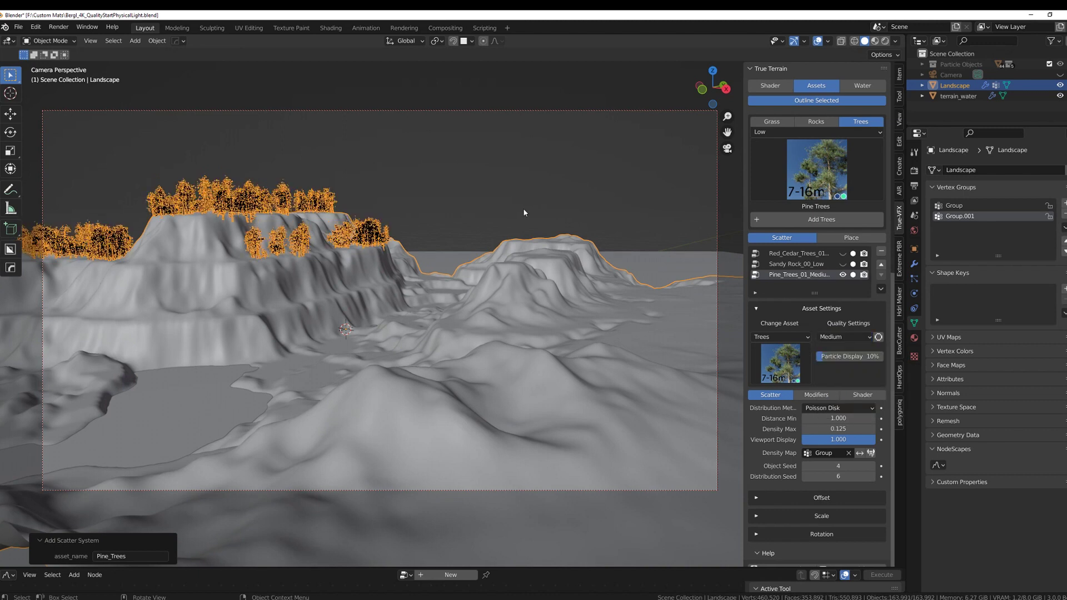
Step: Briefly show the red cedar trees, hide both the cedar and pine scatter systems in the viewport, and render the camera view
{"action": "left_click", "coordinate": [843, 255]}
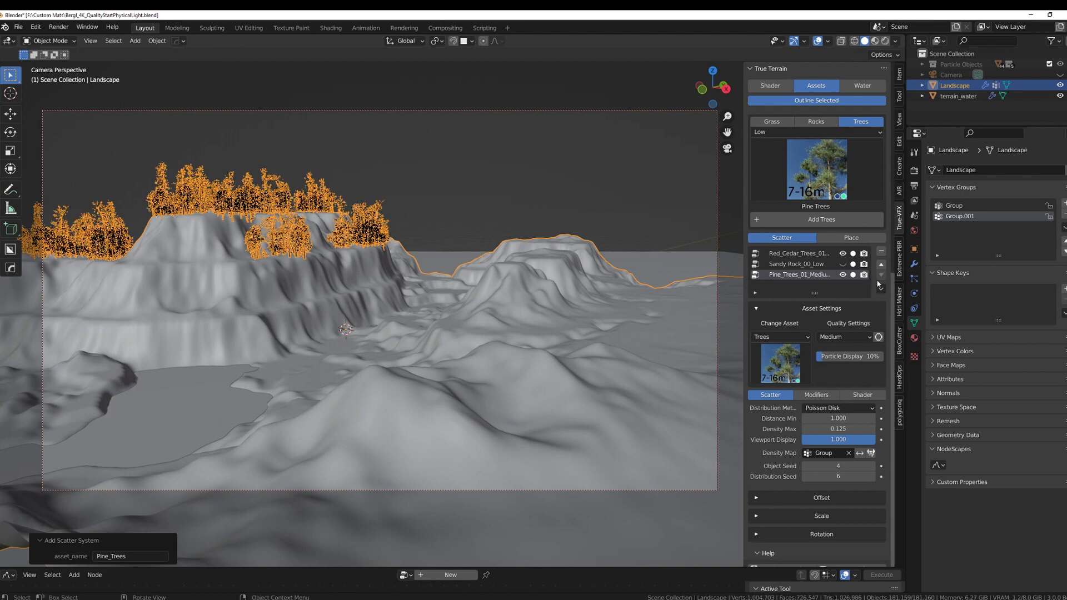
{"action": "left_click", "coordinate": [842, 275]}
{"action": "left_click", "coordinate": [842, 253]}
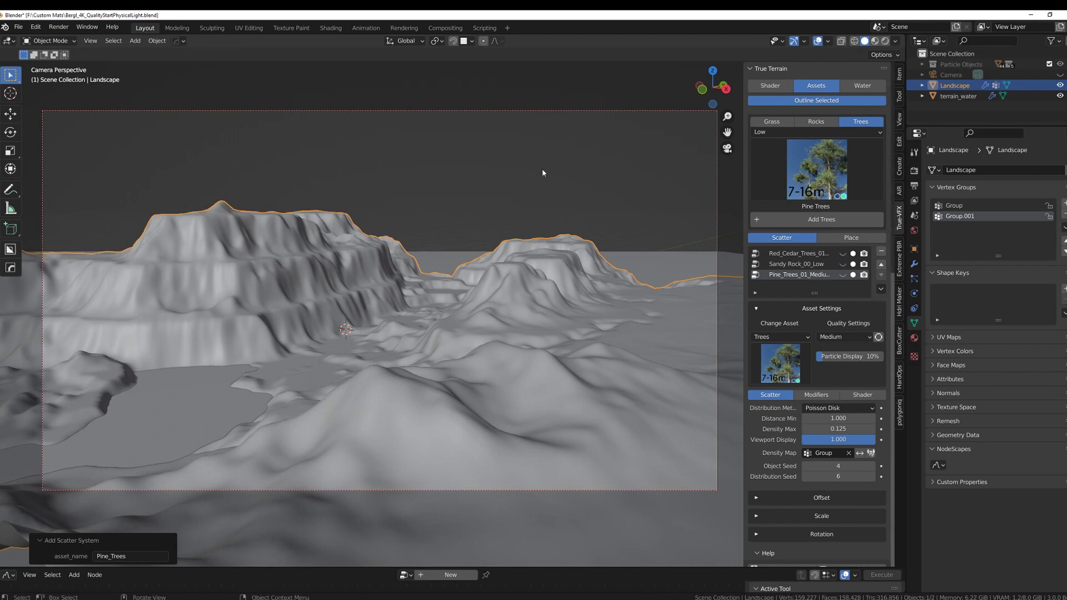
{"action": "key", "text": "F12"}
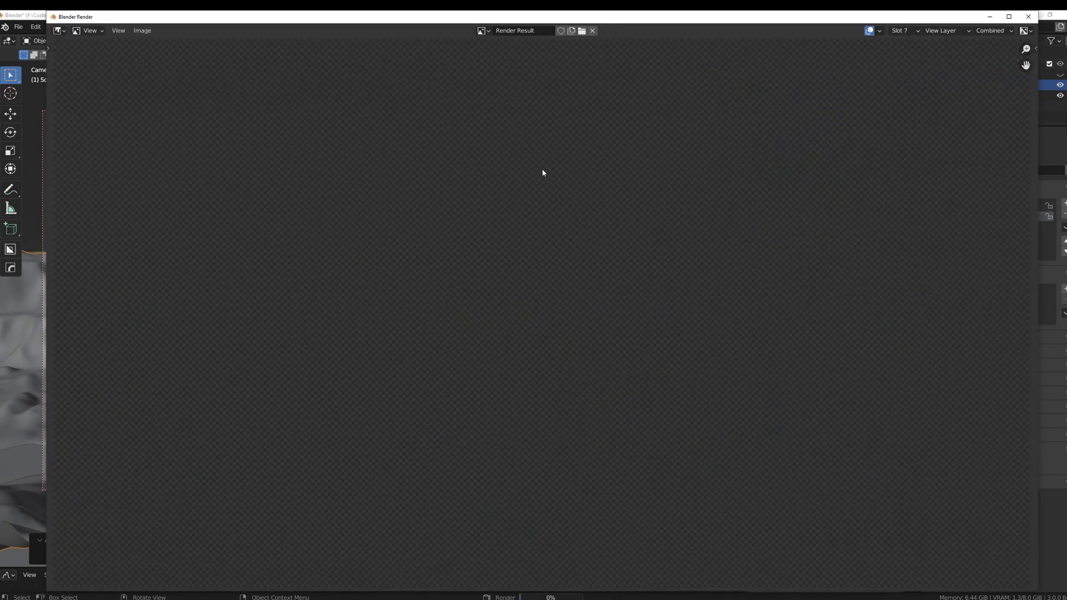